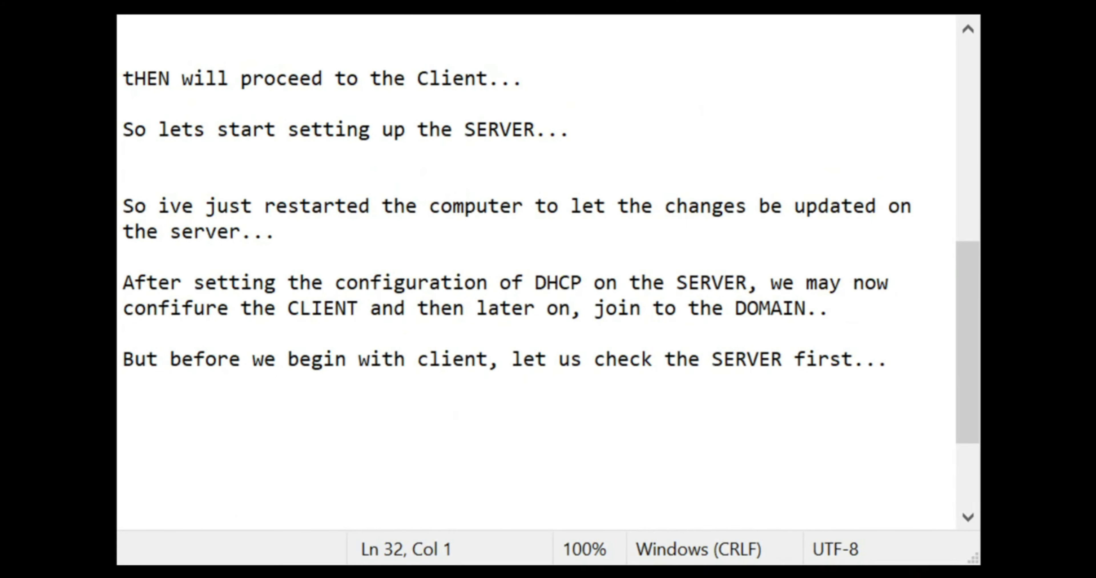
- Add the line 'Lets configure WINDOWS 7...' below the server check remark in the Notepad notes
click(630, 450)
click(322, 444)
text(Lets config)
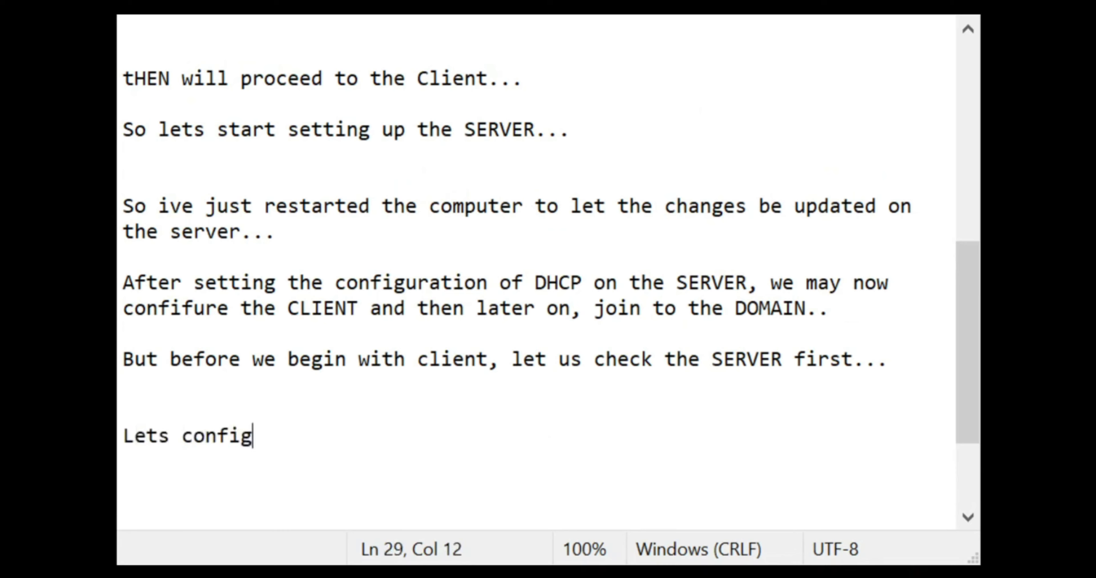
text(ure WINDOWS)
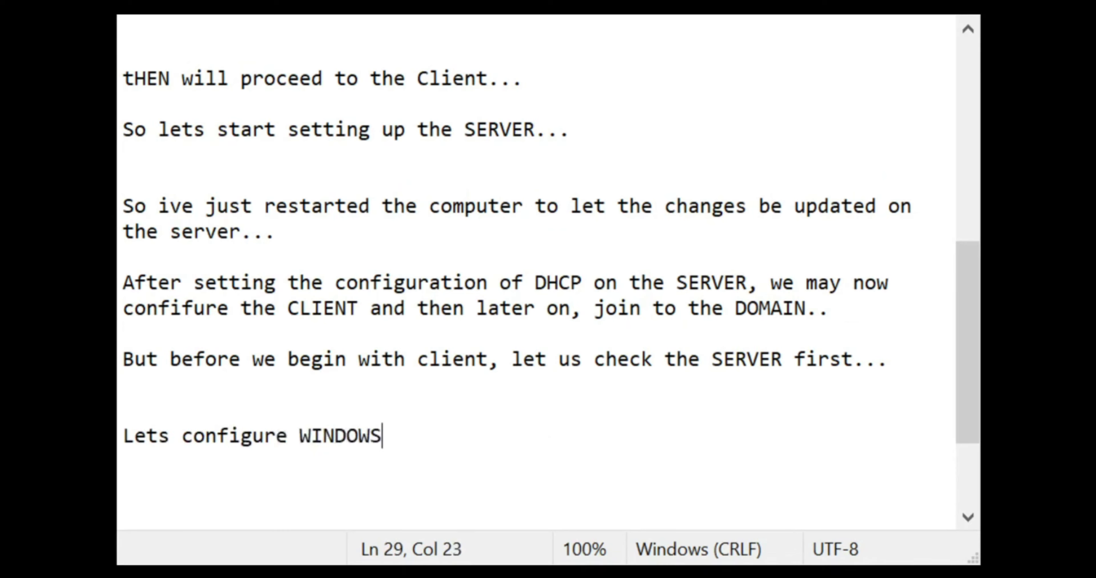
text( 7...)
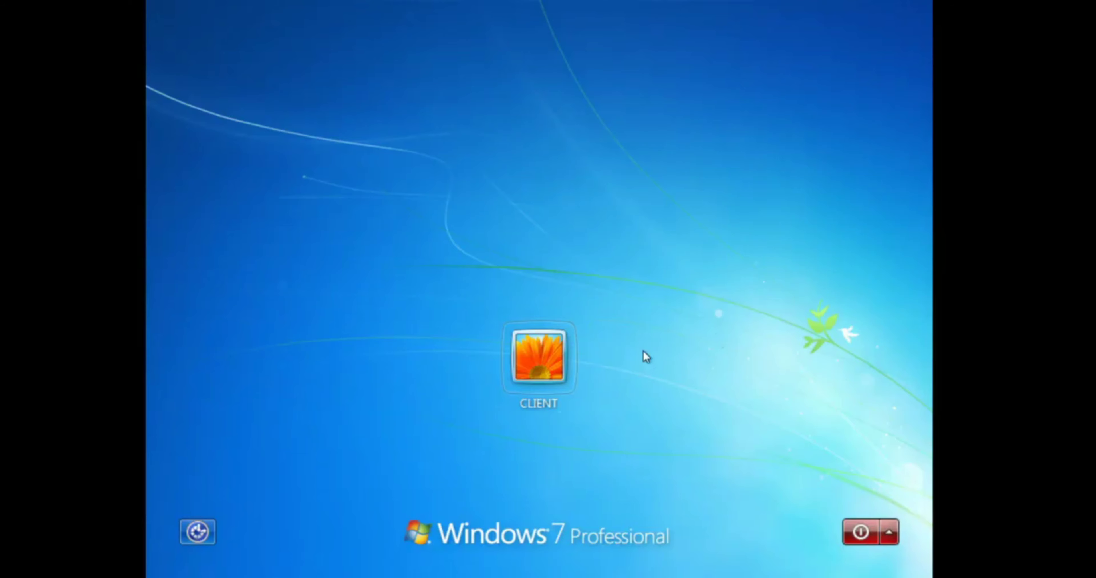
- Sign in to the CLIENT user account on the Windows 7 logon screen
click(535, 376)
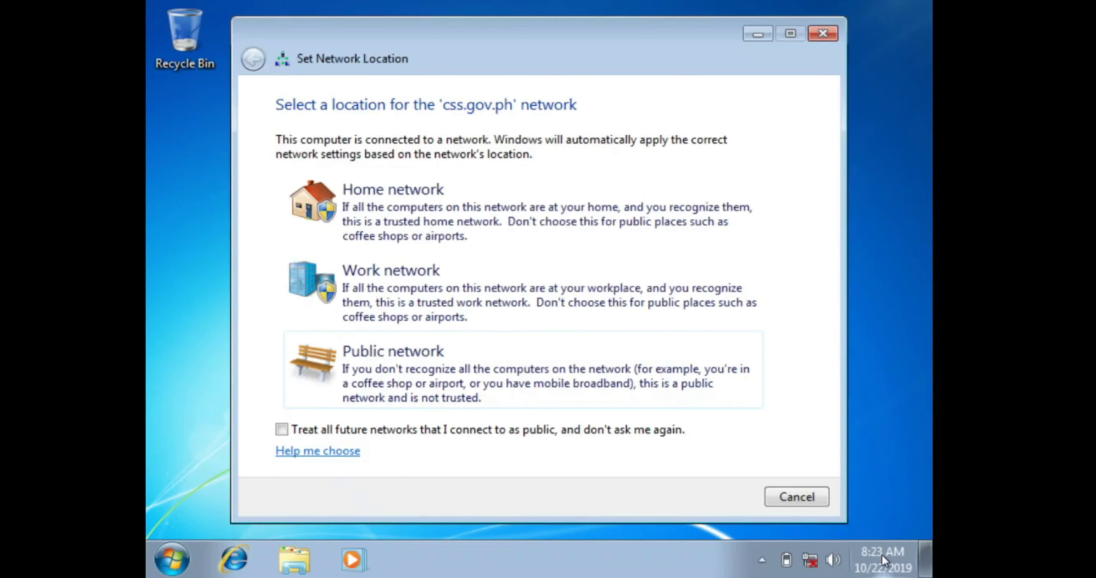
- Set the css.gov.ph network location to Home network
click(882, 553)
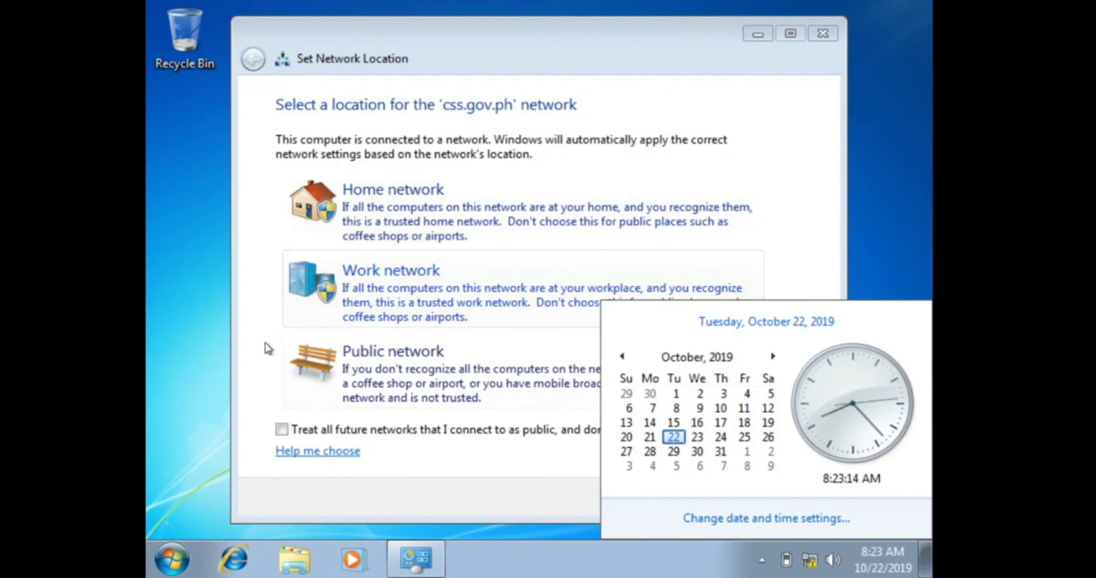
click(386, 218)
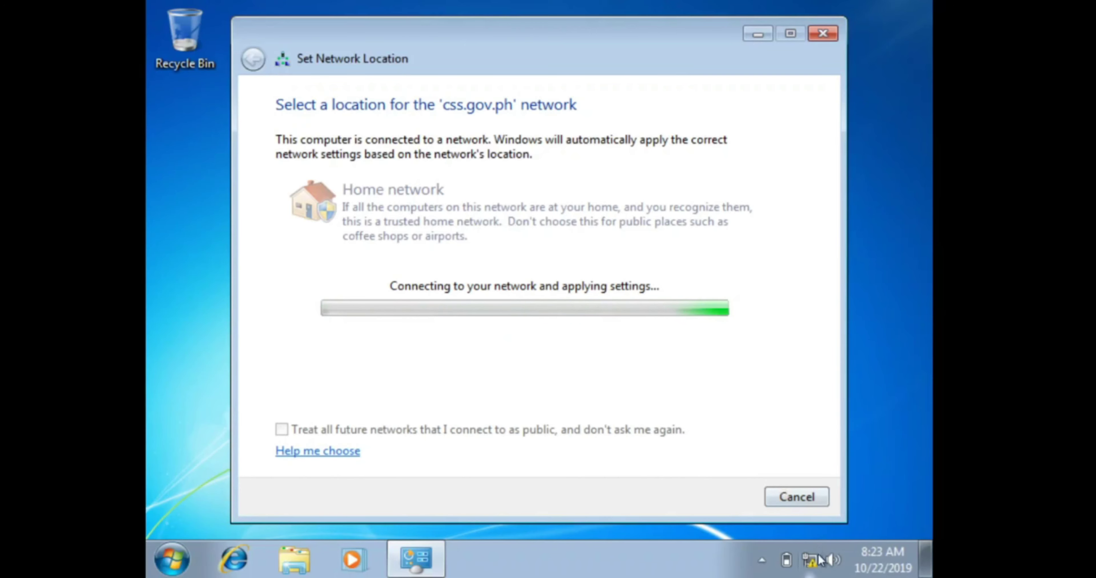
right_click(810, 561)
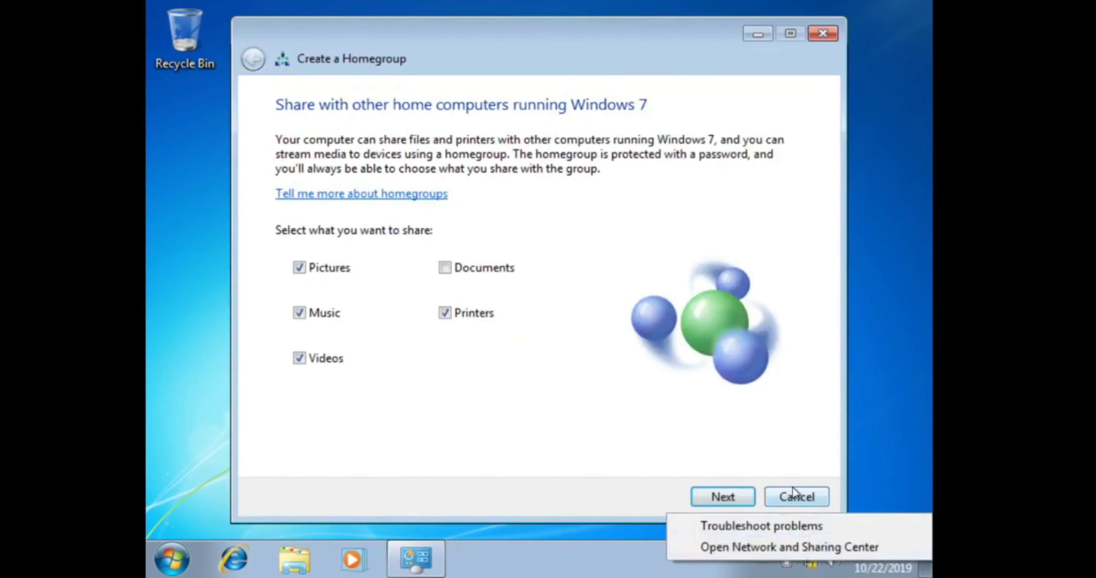
- Cancel the Create a Homegroup wizard and check the connected network from the tray
click(450, 268)
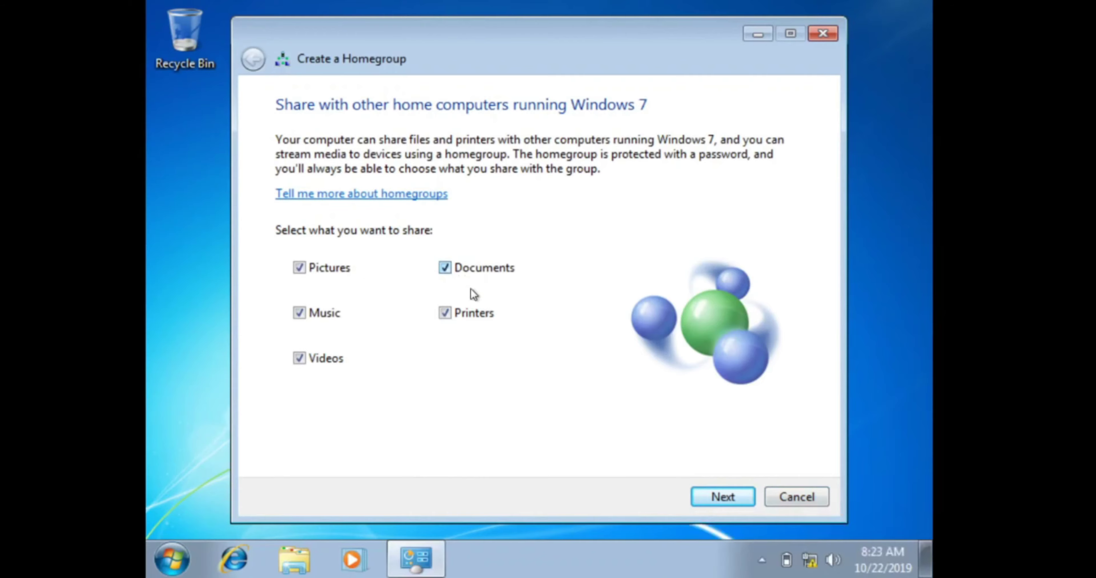
click(714, 498)
click(774, 497)
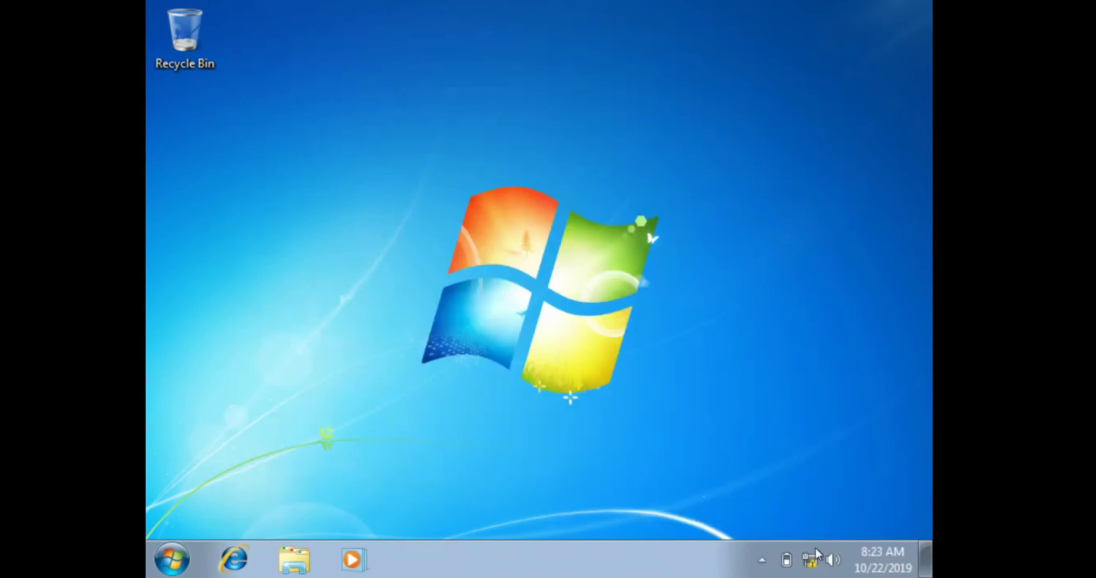
click(811, 561)
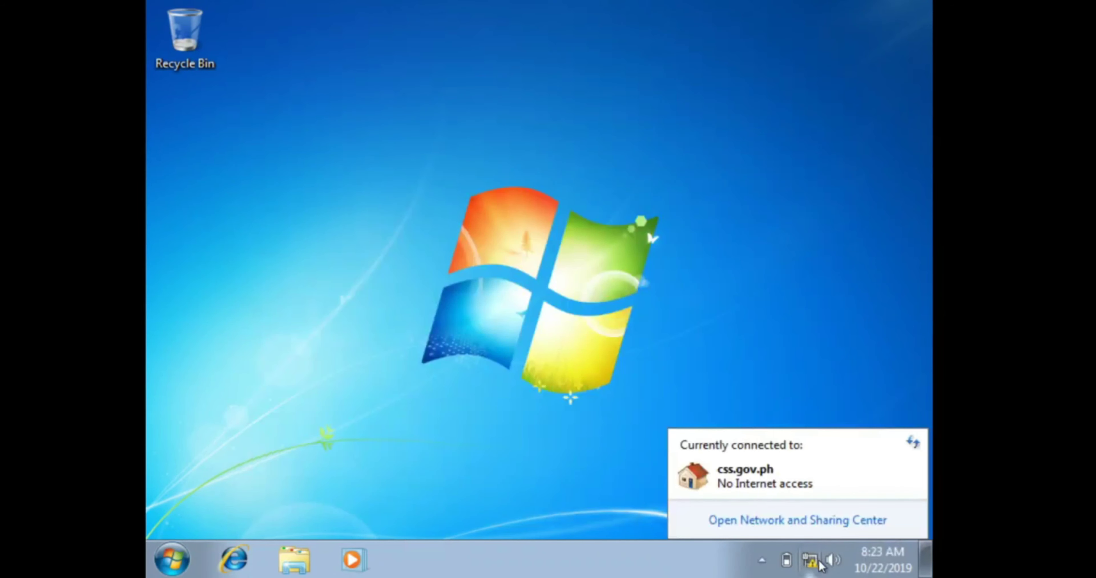
right_click(820, 560)
- Open Network and Sharing Center and change the time zone to (UTC+08:00) Taipei
click(819, 549)
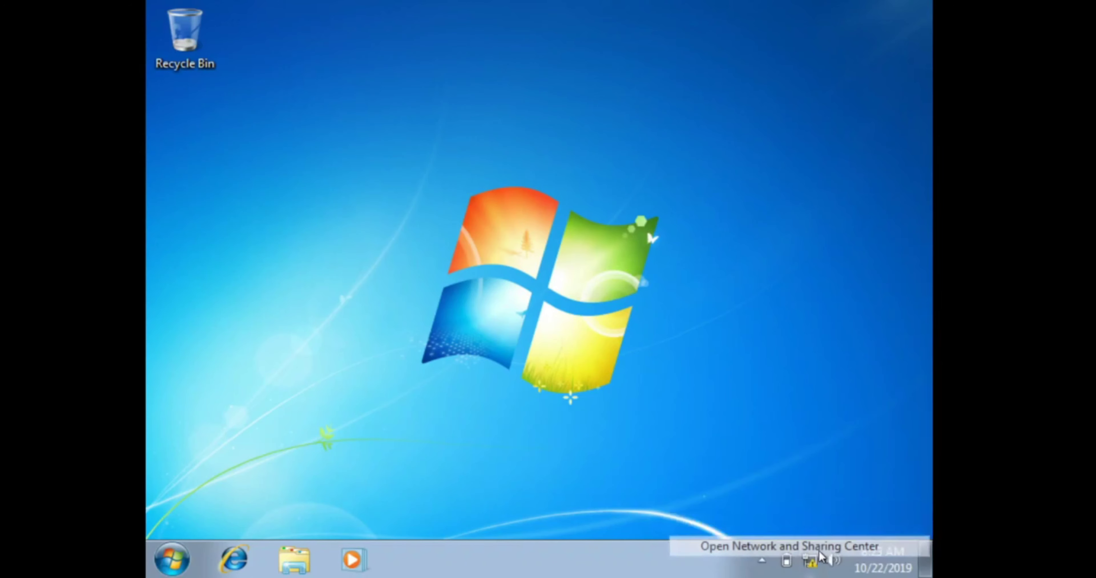
click(870, 556)
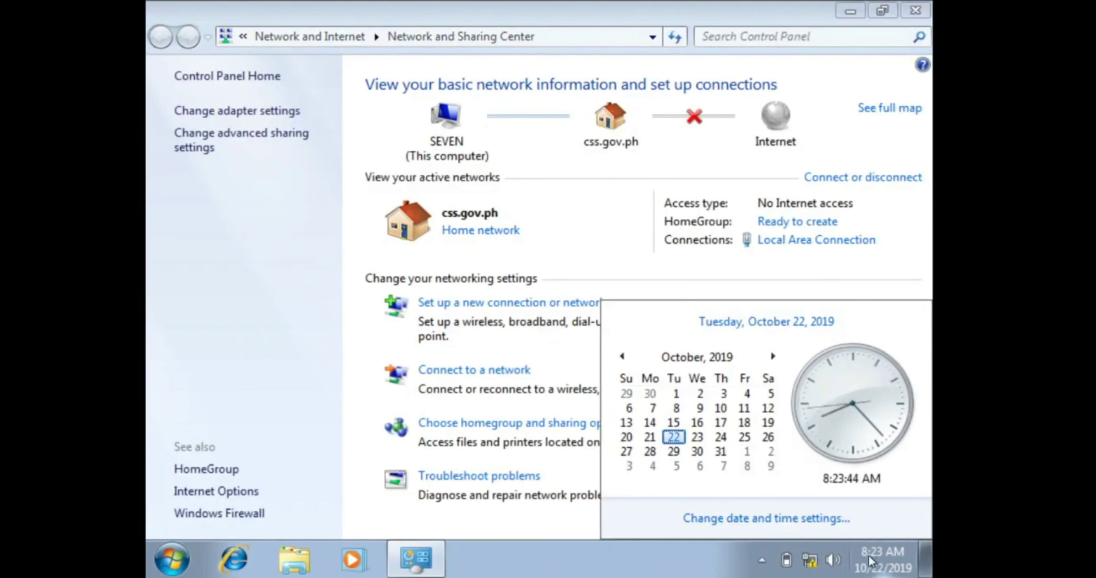
click(834, 520)
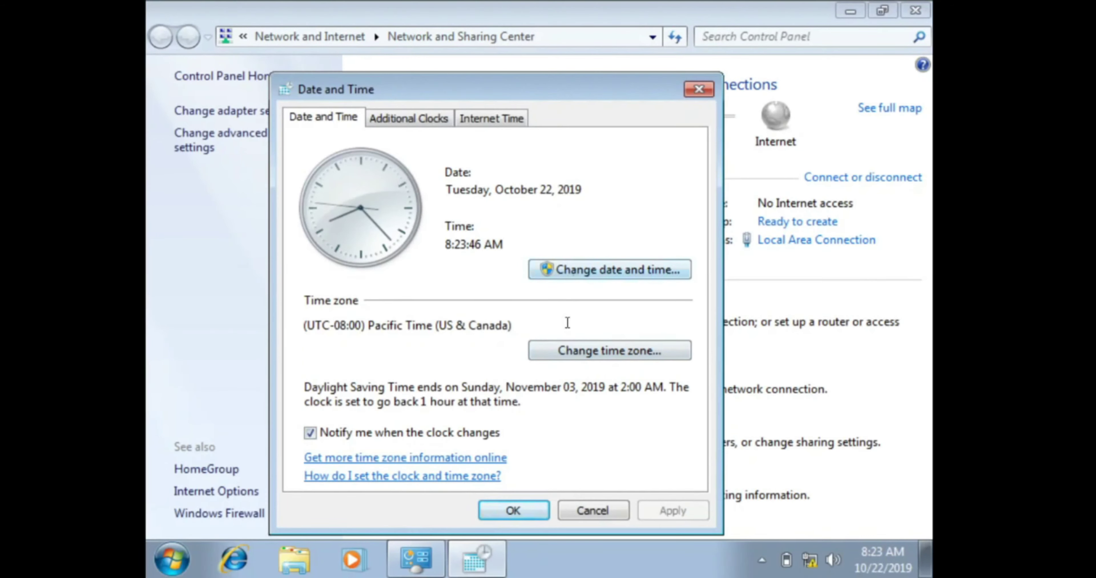
click(599, 352)
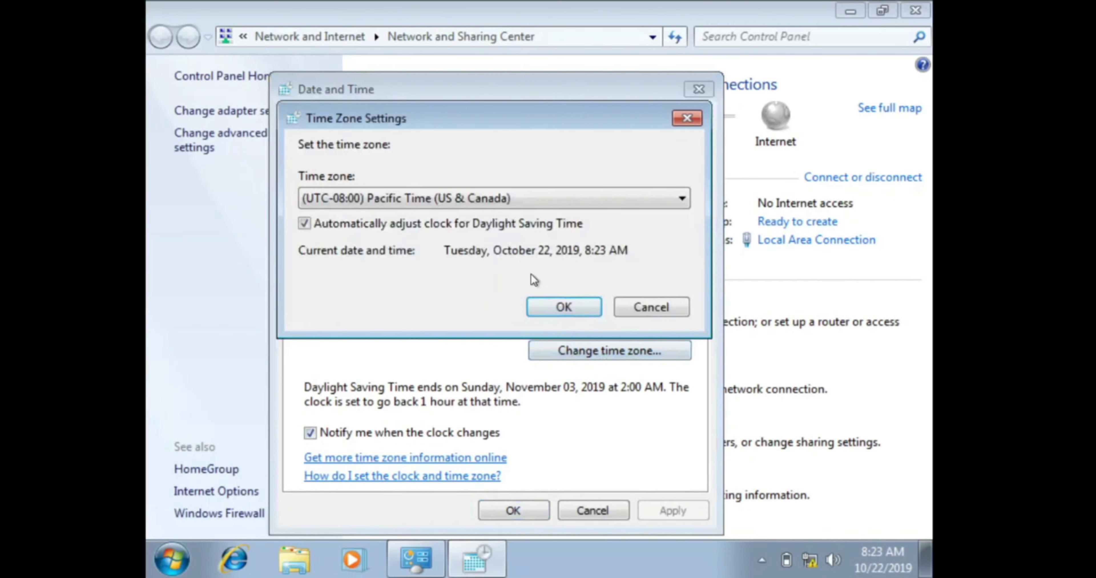
click(488, 204)
scroll(412, 294, down, 13)
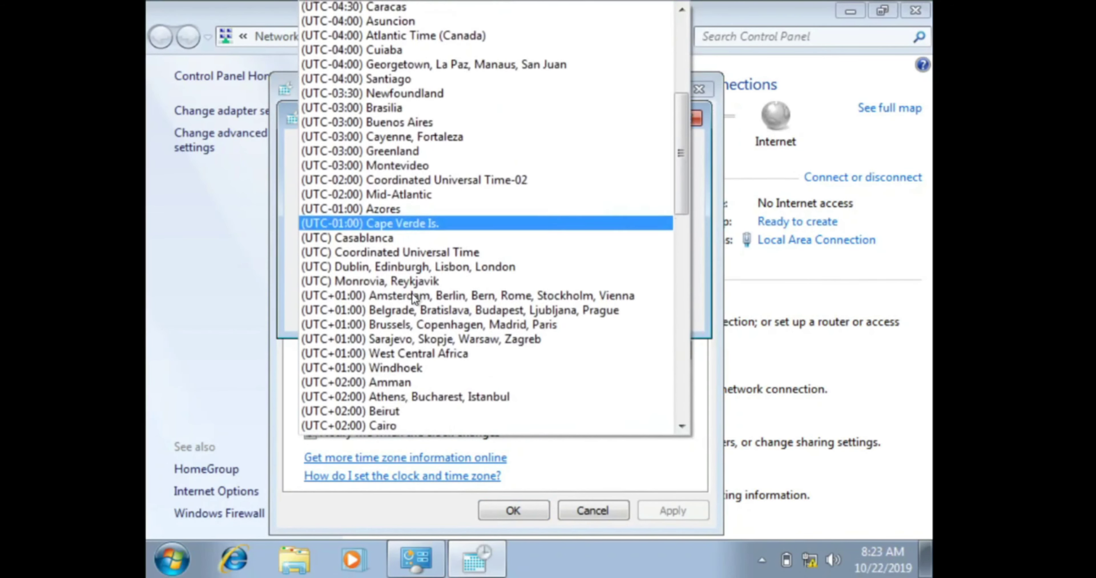
scroll(412, 316, down, 7)
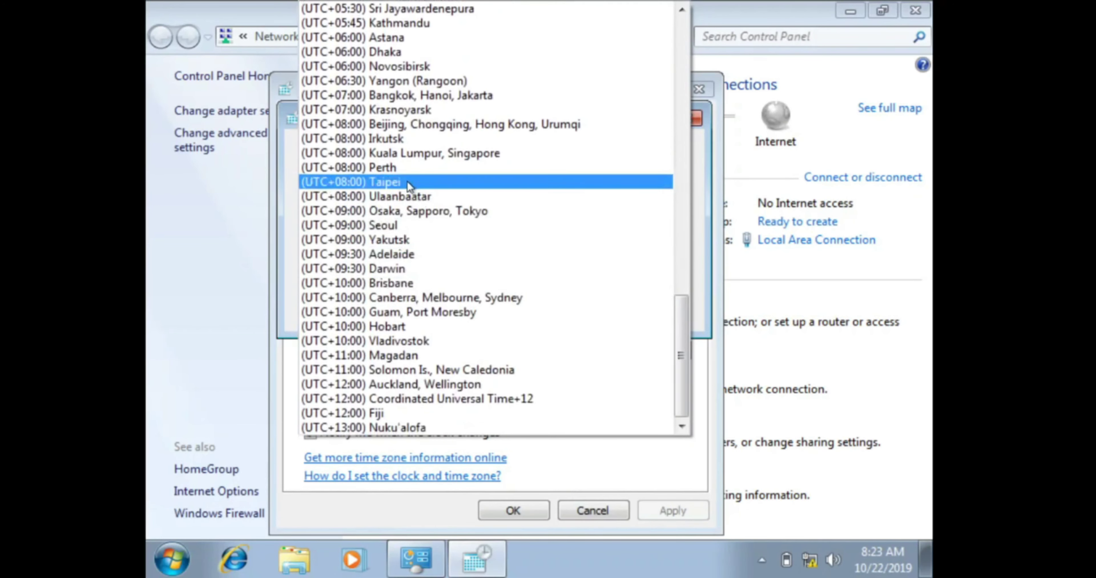
click(428, 185)
click(561, 307)
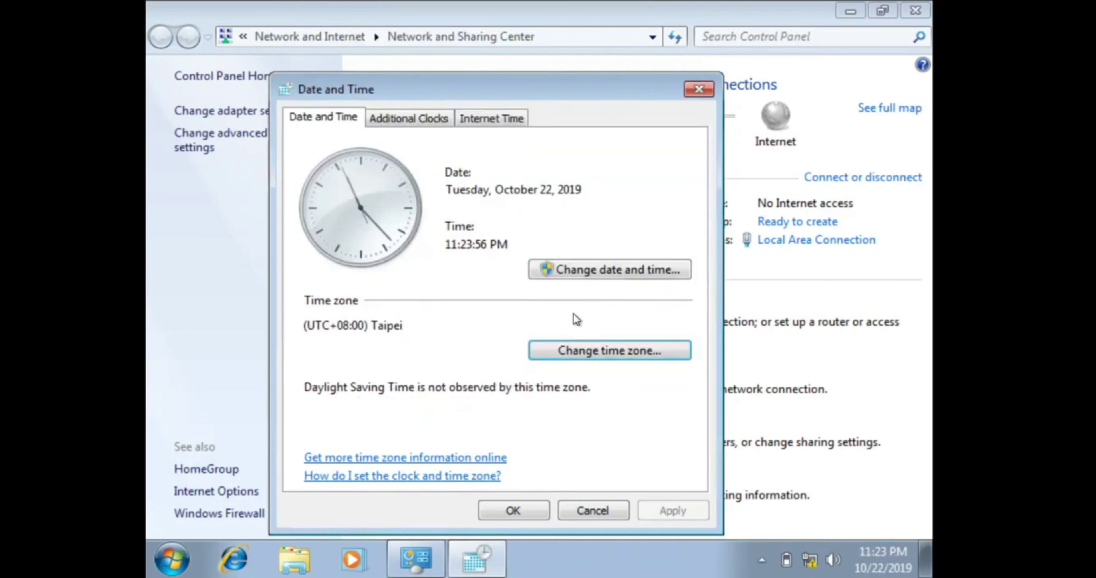
click(528, 511)
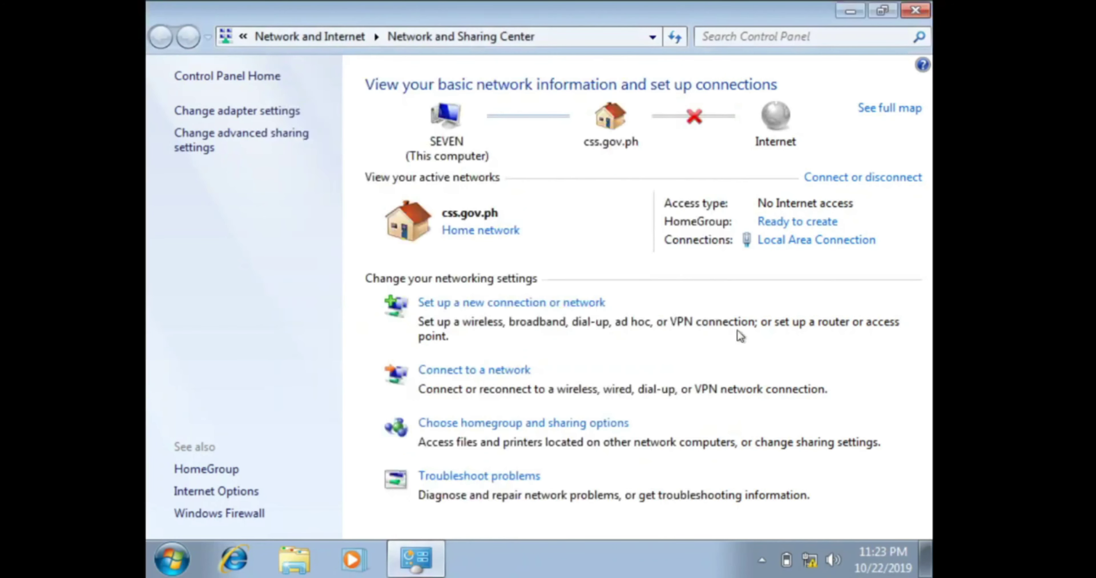
- Uncheck IPv6 on Local Area Connection and set preferred DNS server 192.168.10.10 in IPv4
click(781, 242)
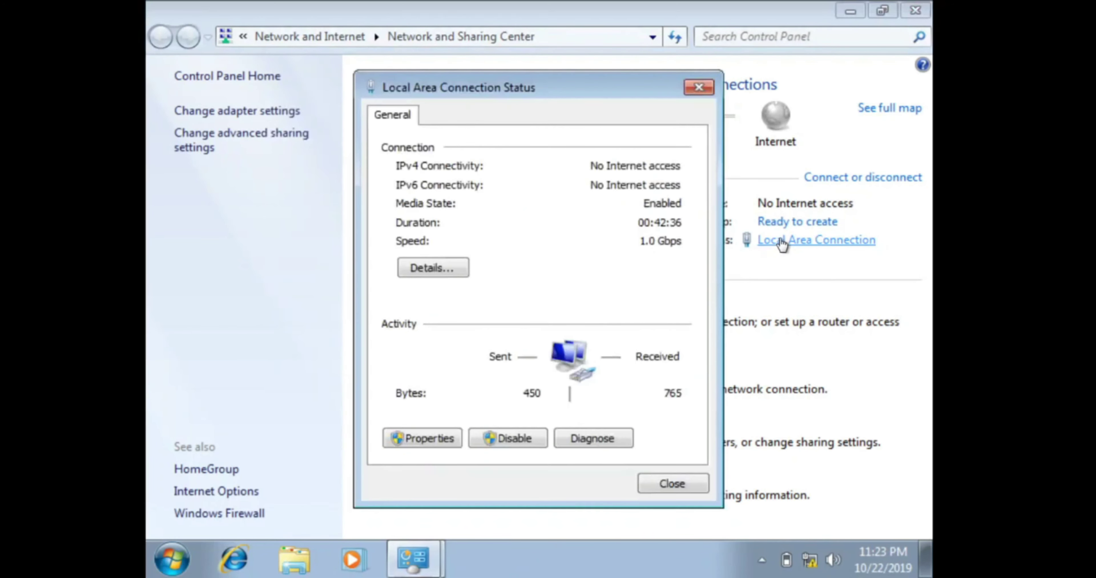
click(434, 438)
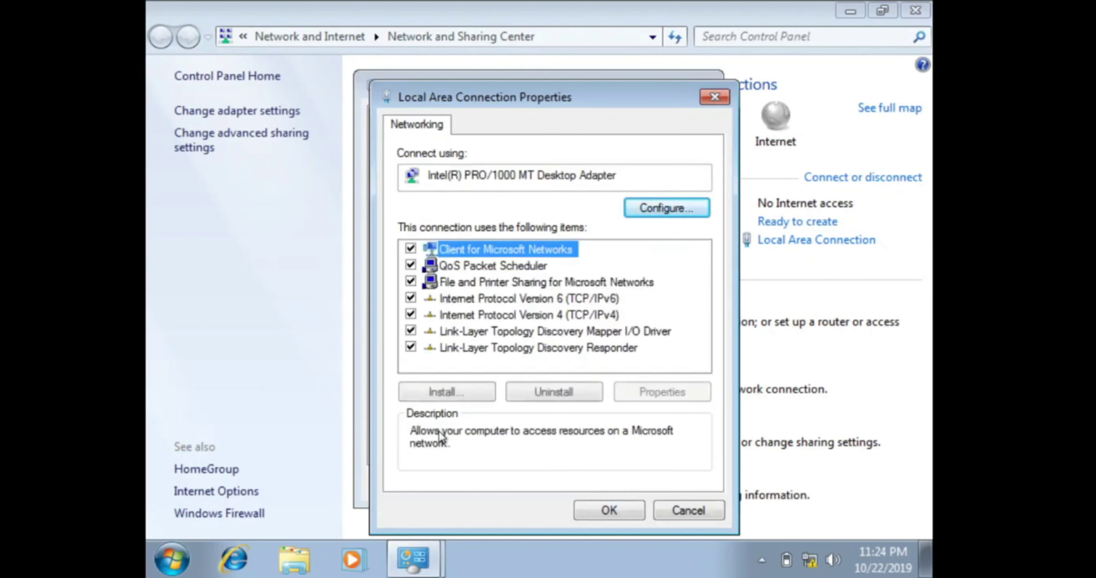
click(591, 318)
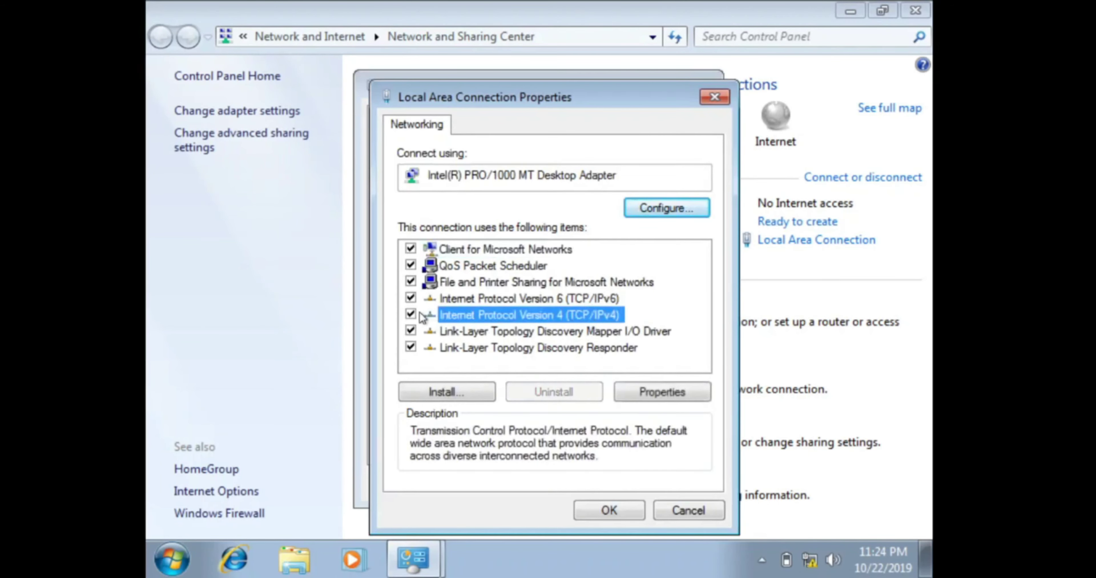
click(411, 298)
double_click(532, 315)
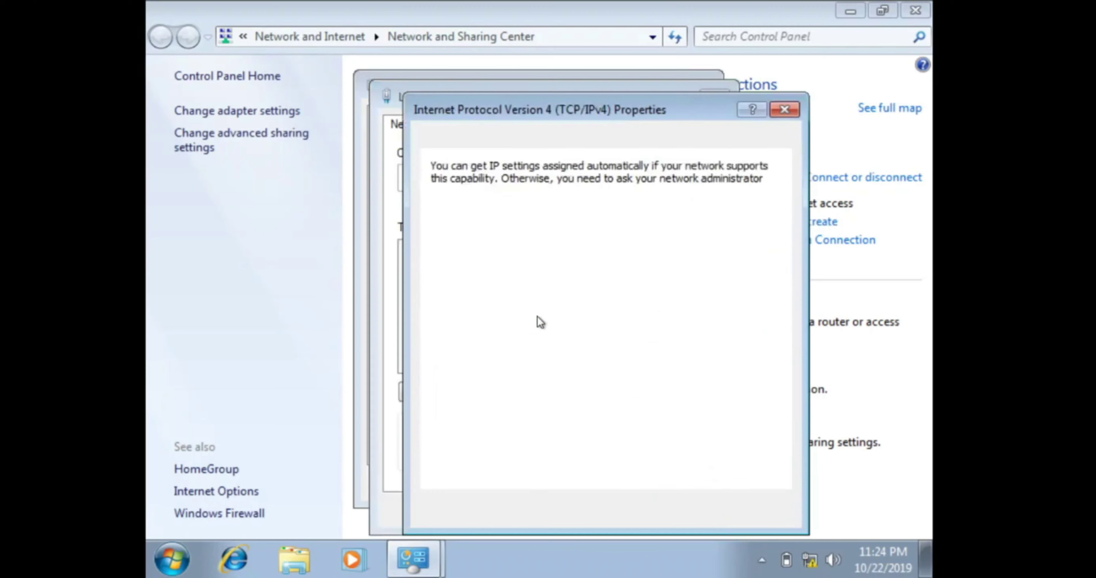
click(479, 376)
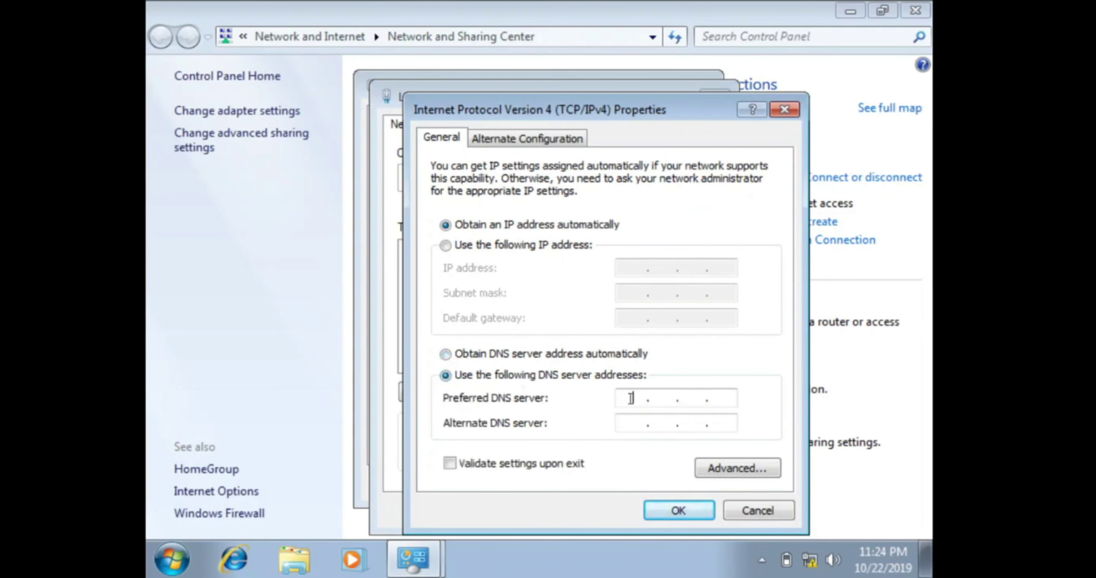
click(689, 517)
click(630, 512)
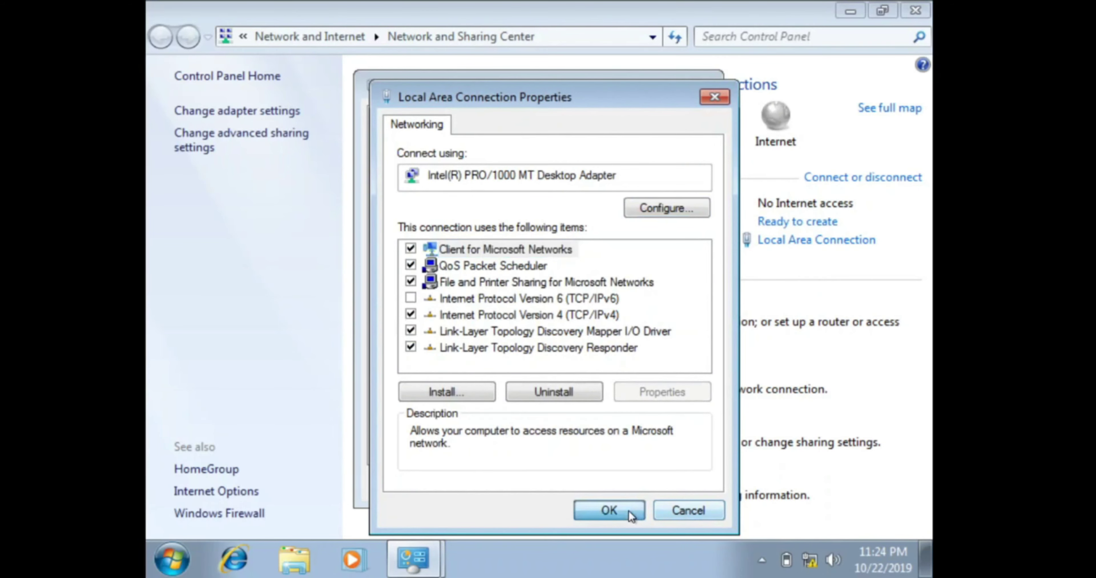
click(675, 485)
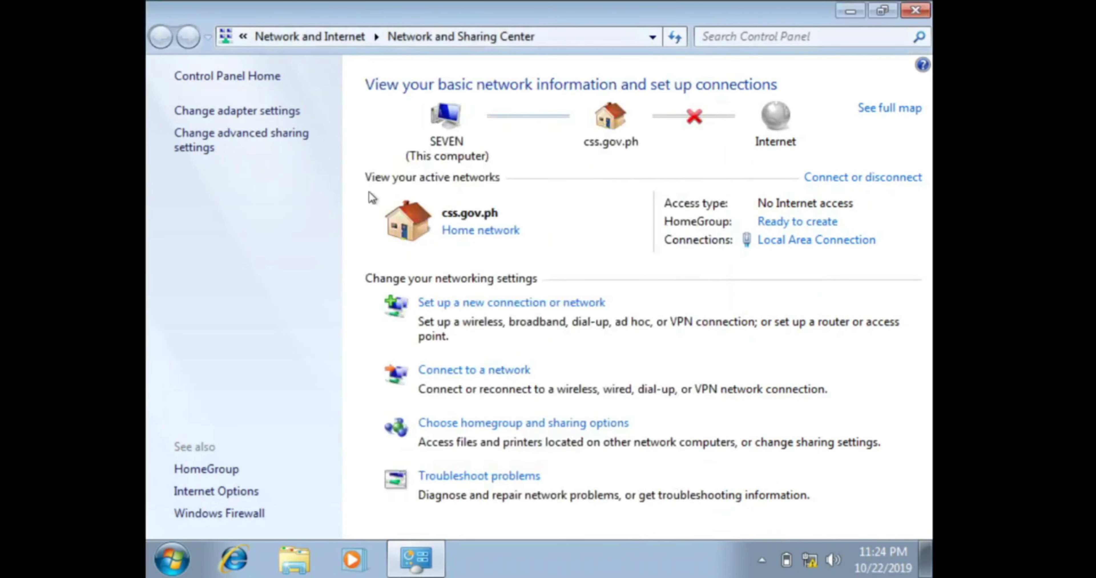
- Find 'firewall' in Control Panel and turn Windows Firewall off for home/work and public networks
click(263, 81)
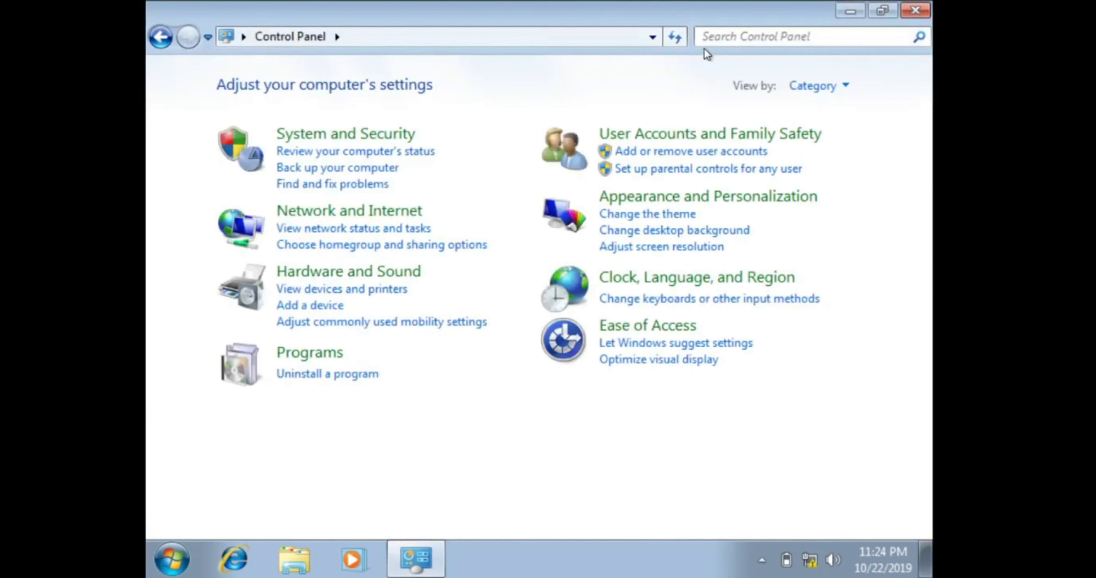
click(704, 37)
text(firewall)
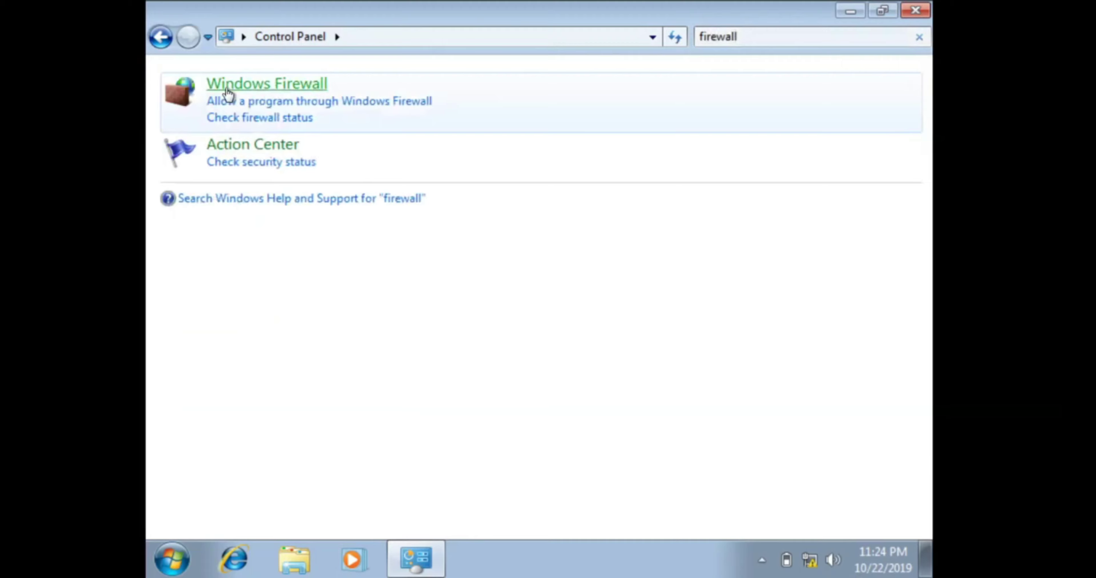
click(228, 89)
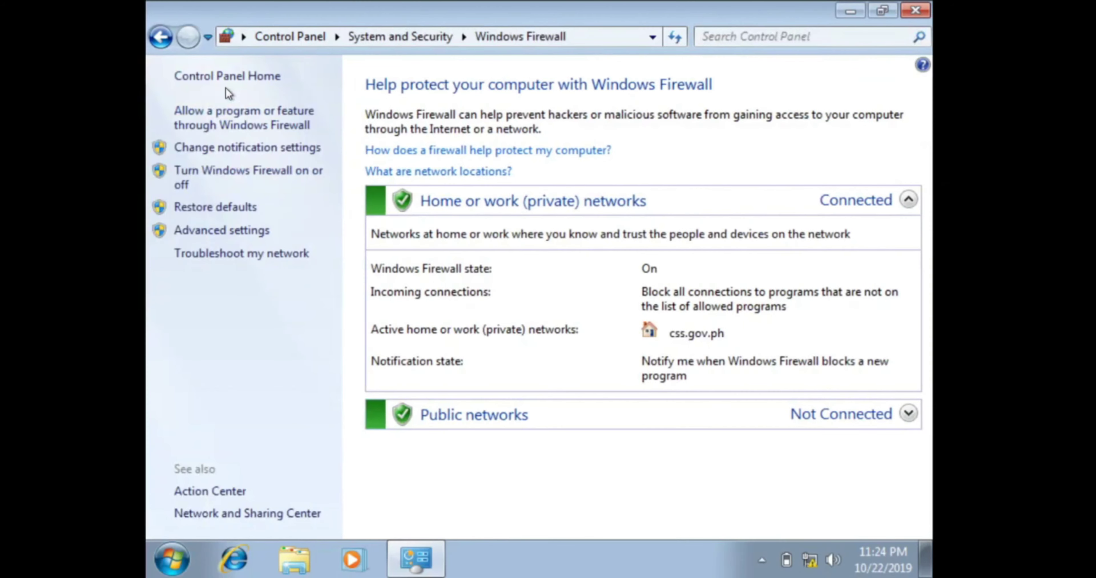
click(206, 171)
click(337, 239)
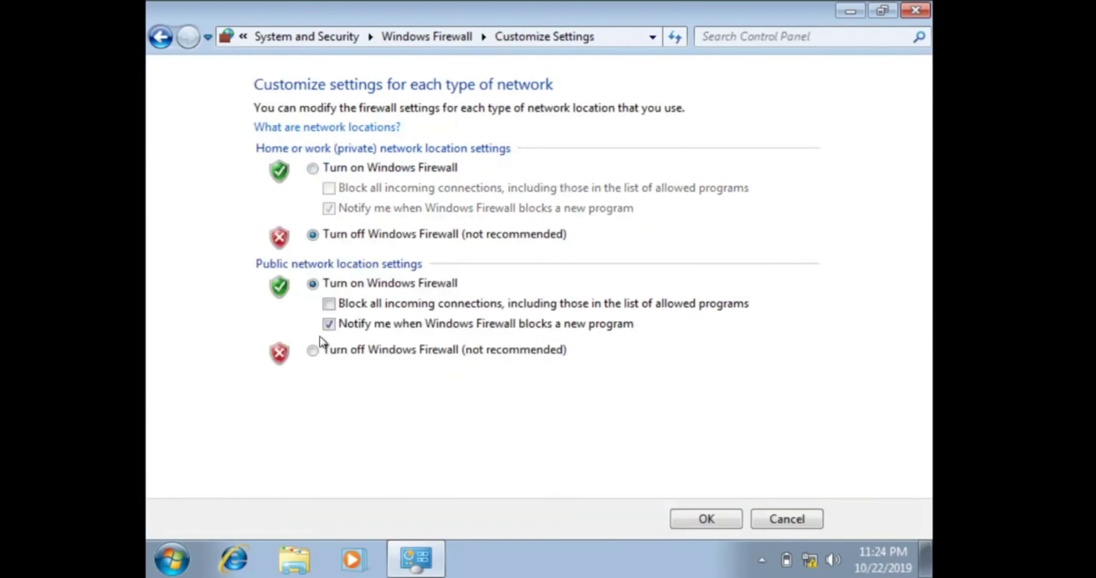
click(322, 352)
click(703, 520)
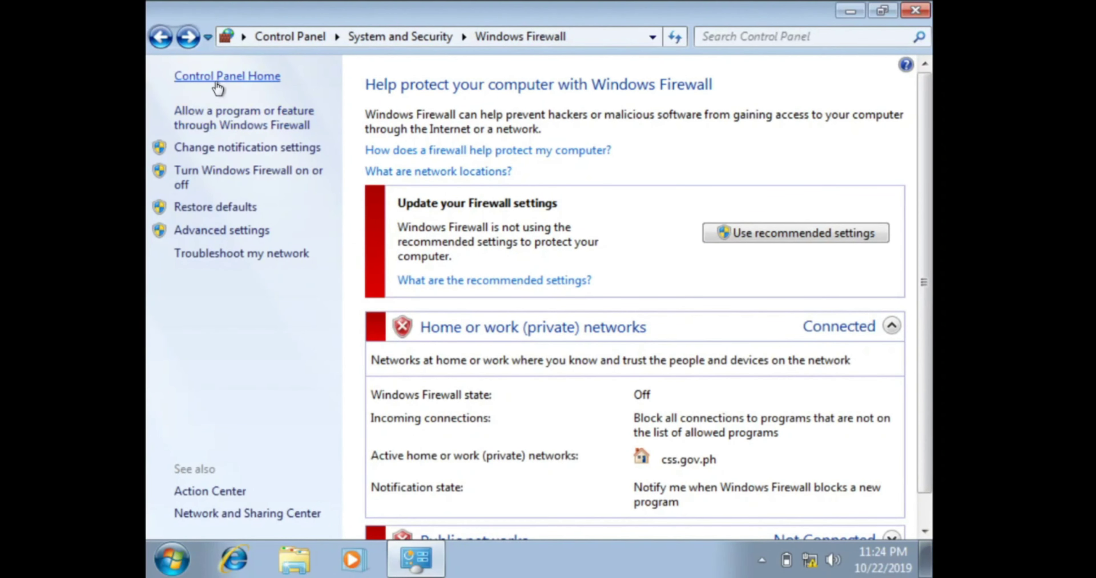
click(221, 78)
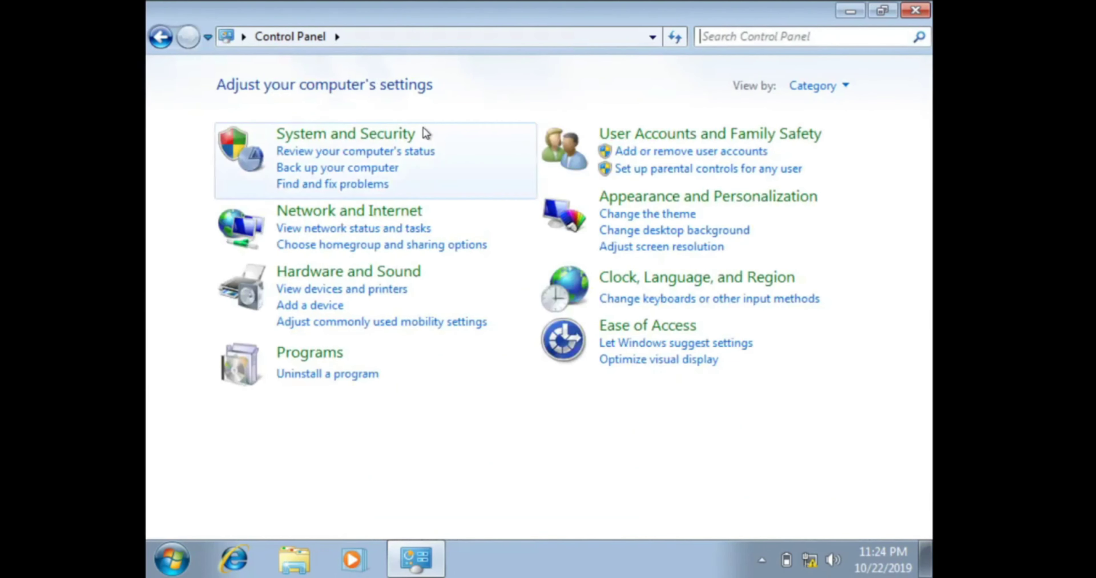
- In System properties, change computer SEVEN's membership to the css.gov.ph domain
click(392, 135)
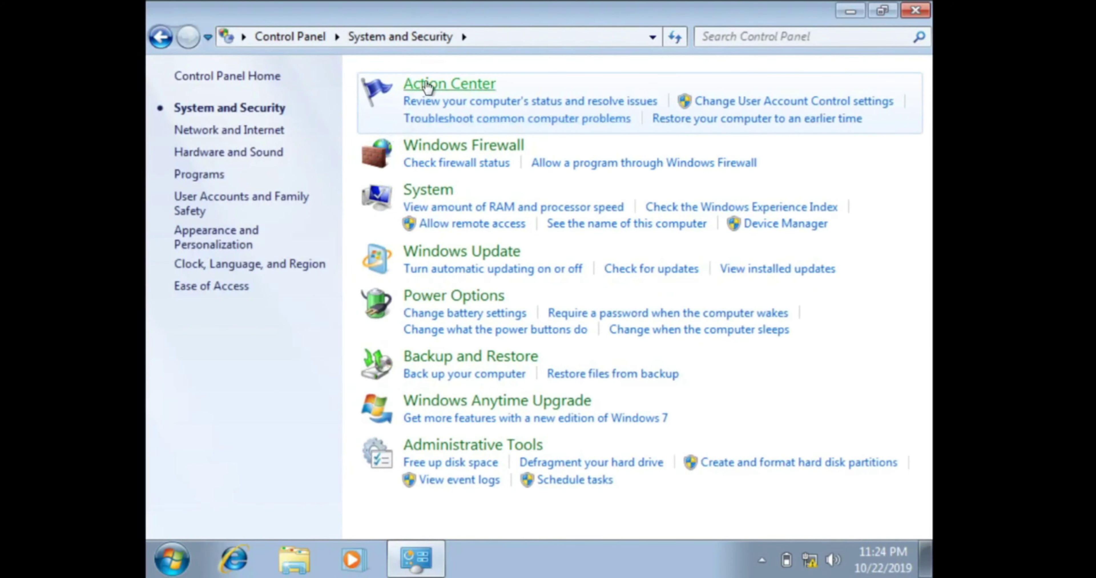
click(422, 188)
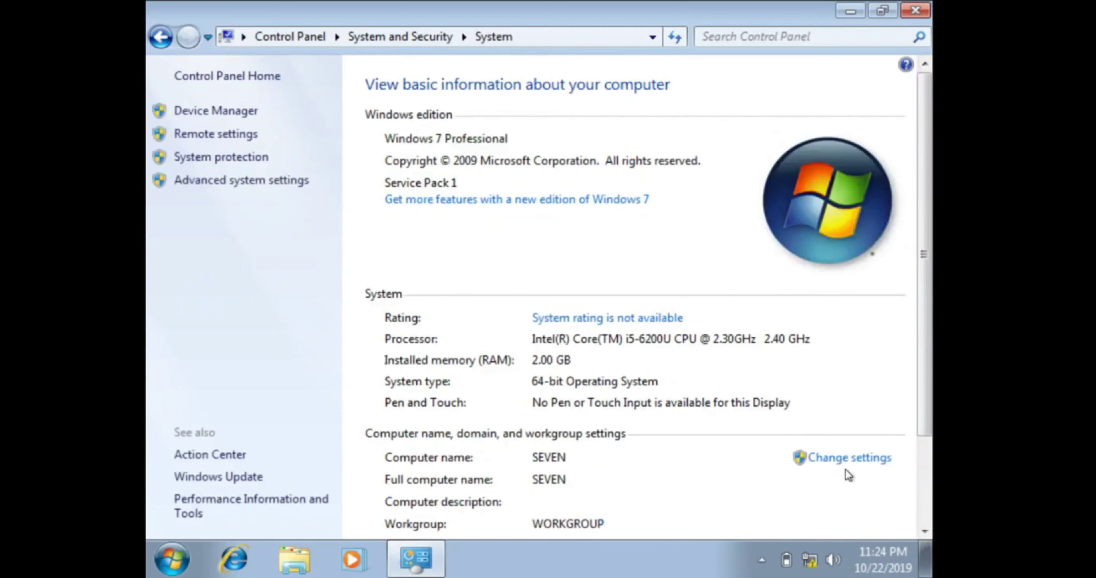
click(851, 460)
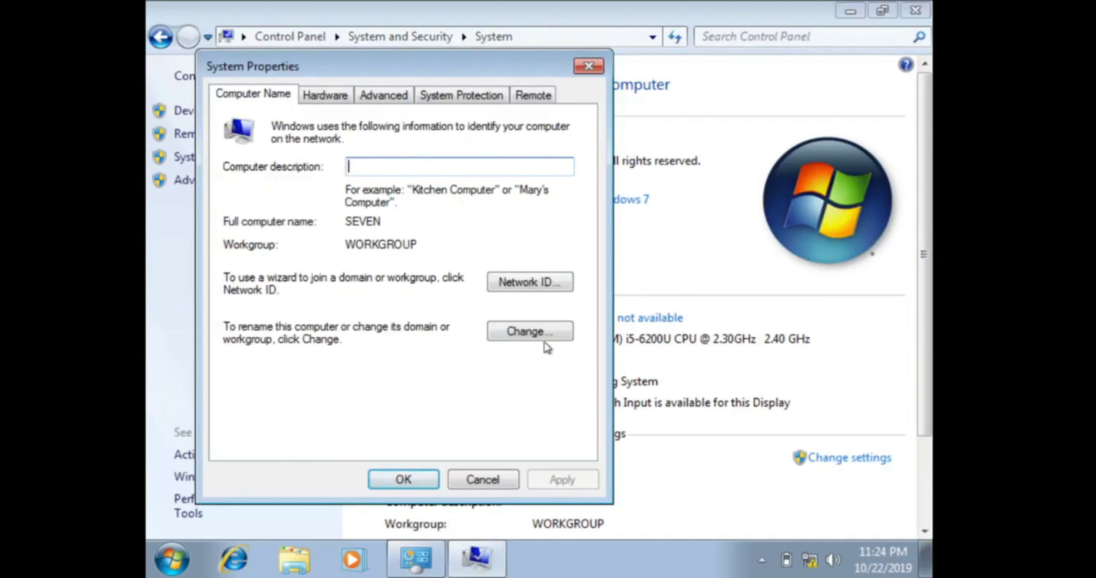
click(541, 332)
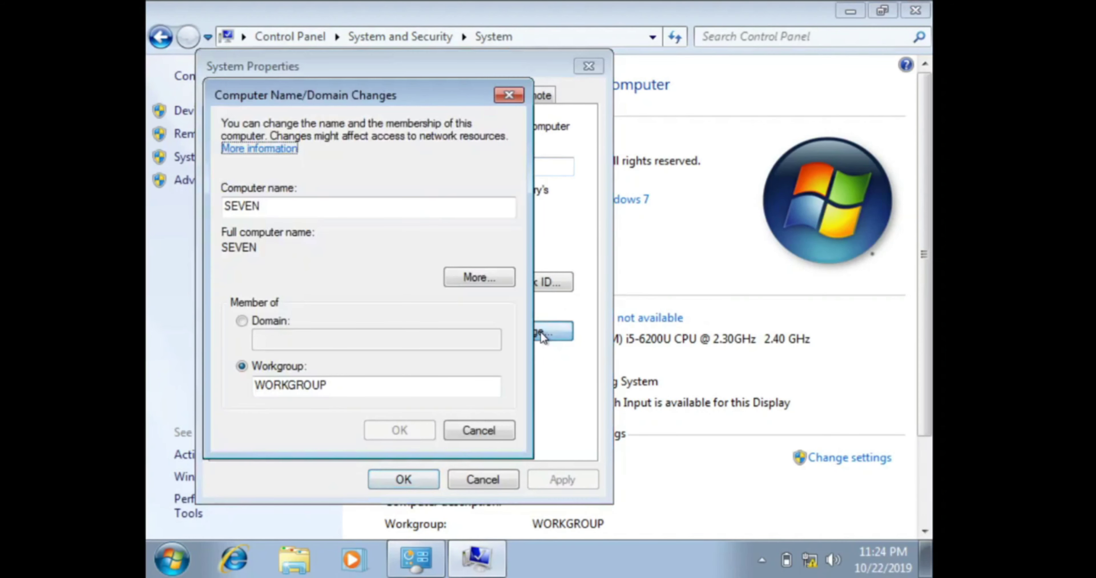
click(249, 323)
click(280, 337)
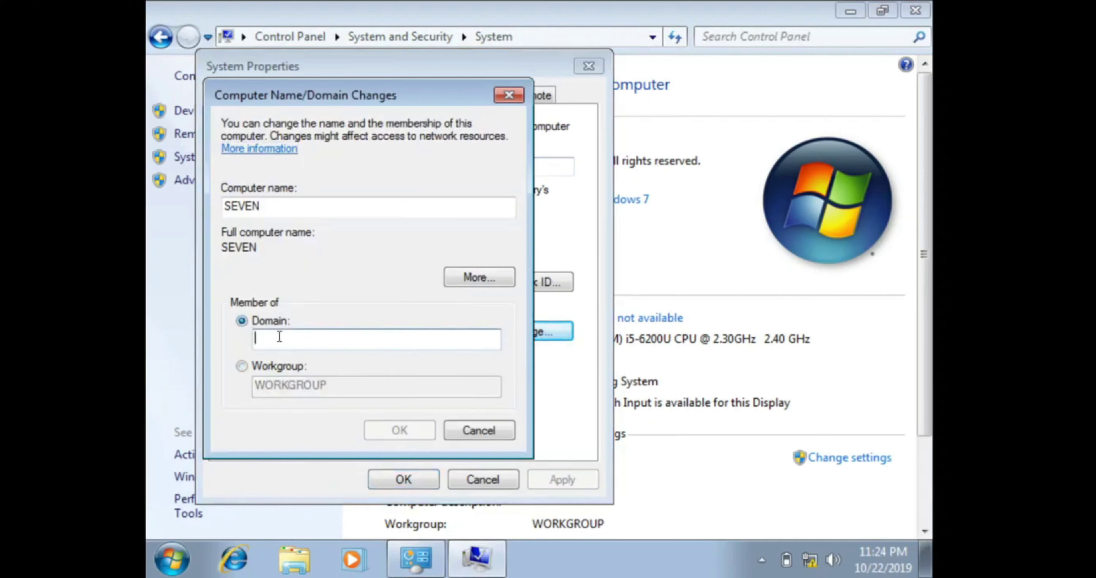
text(css.gov.ph)
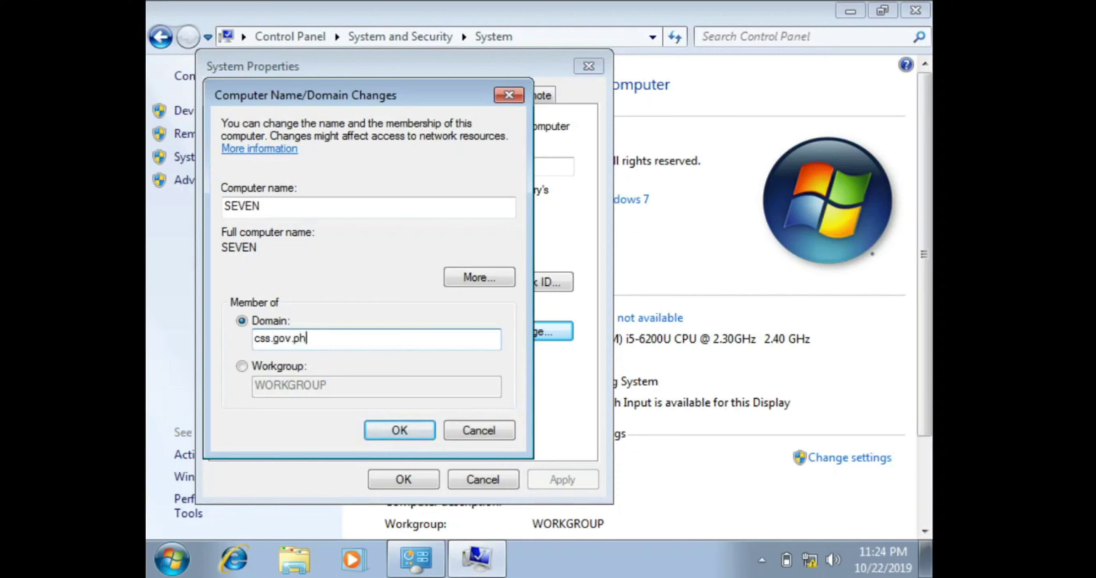
click(400, 430)
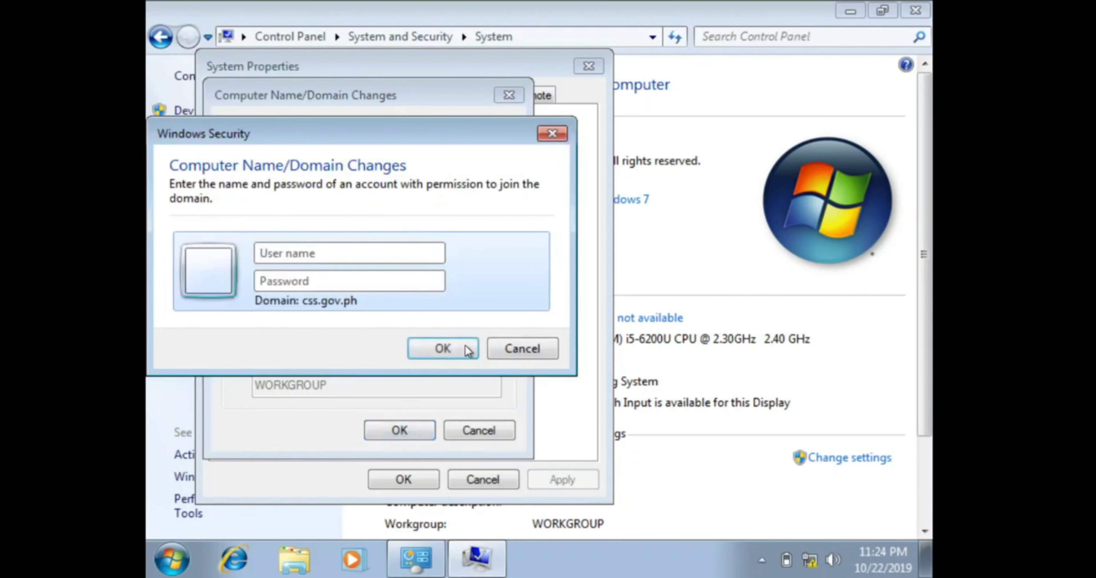
- Enter the domain administrator credentials, accept the welcome message, and restart now
click(317, 257)
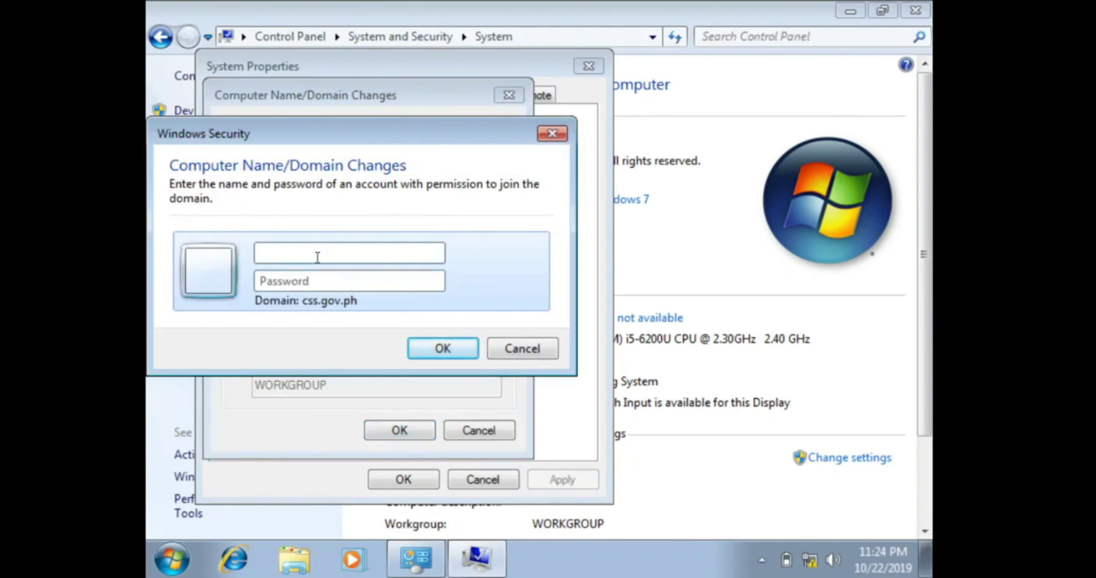
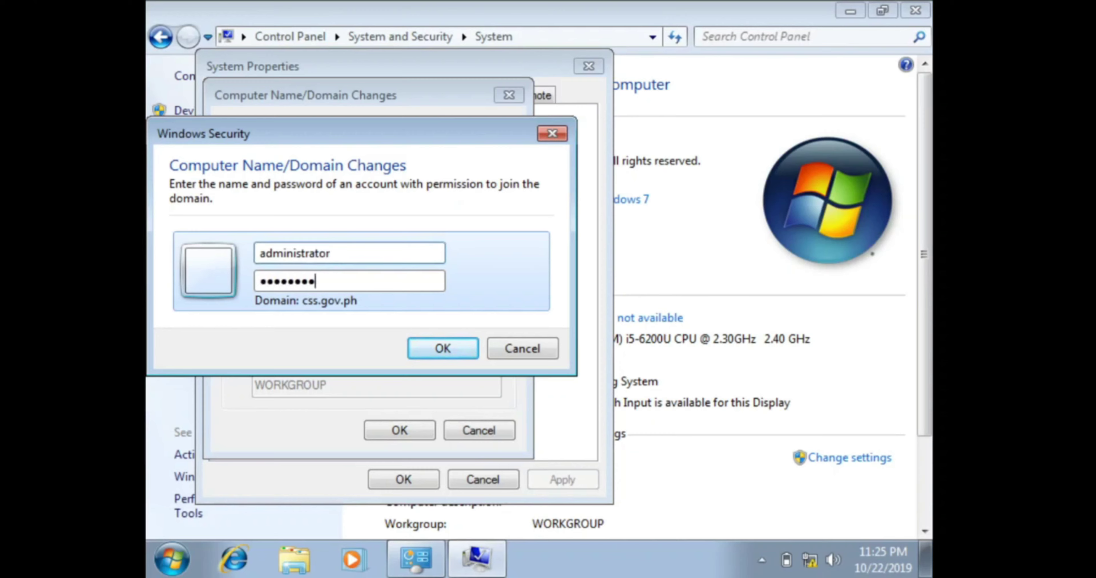
click(442, 348)
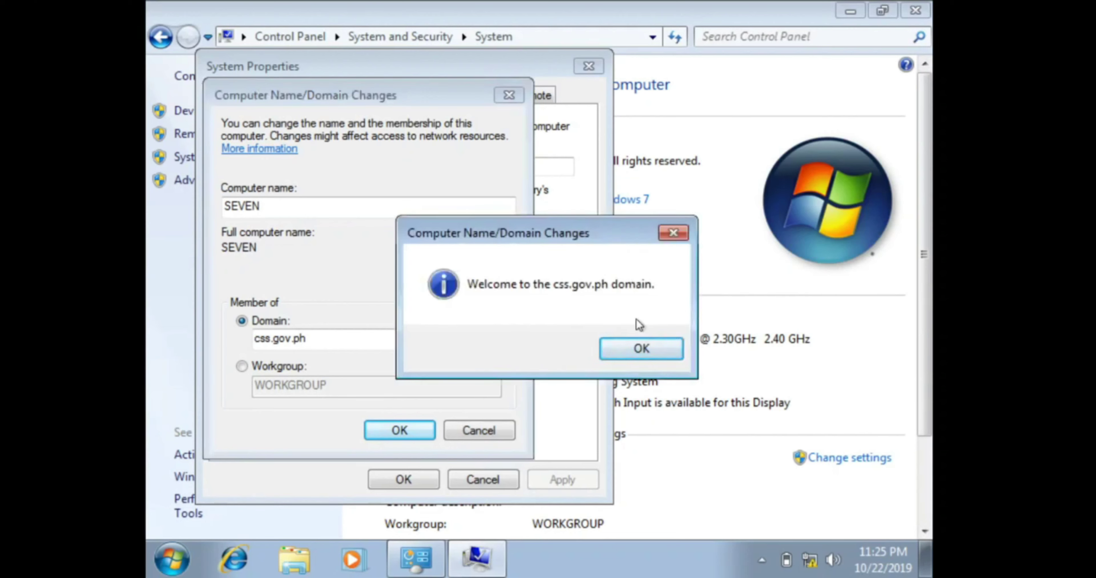
click(656, 350)
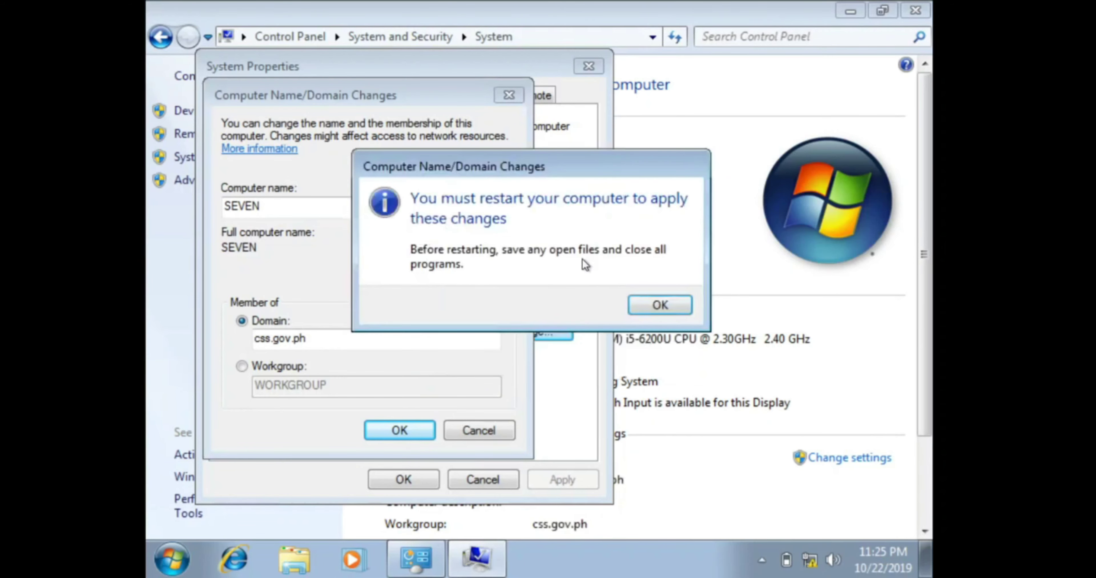
click(658, 310)
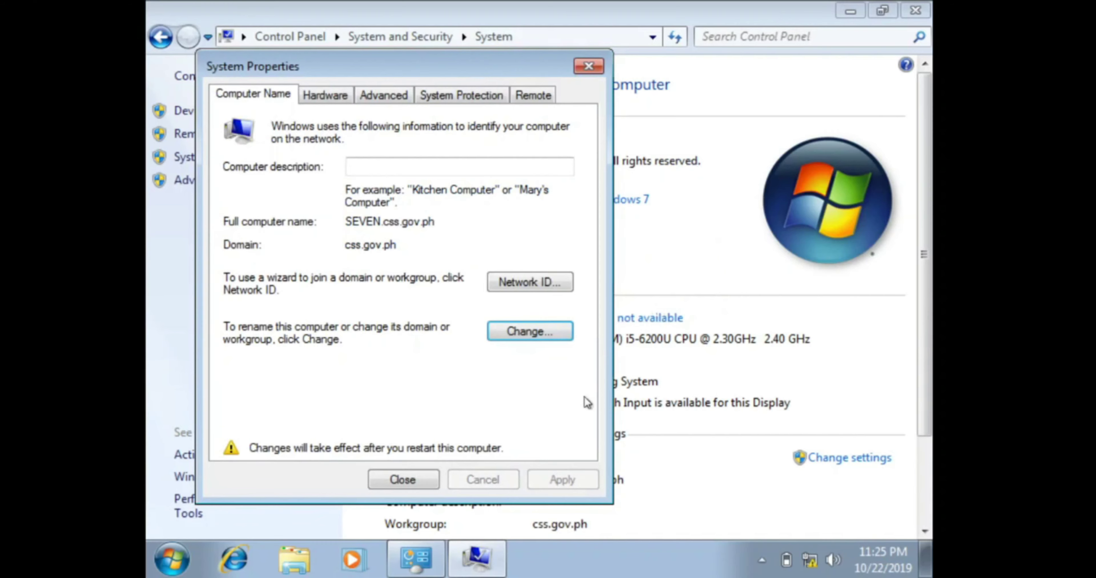
click(427, 479)
click(567, 305)
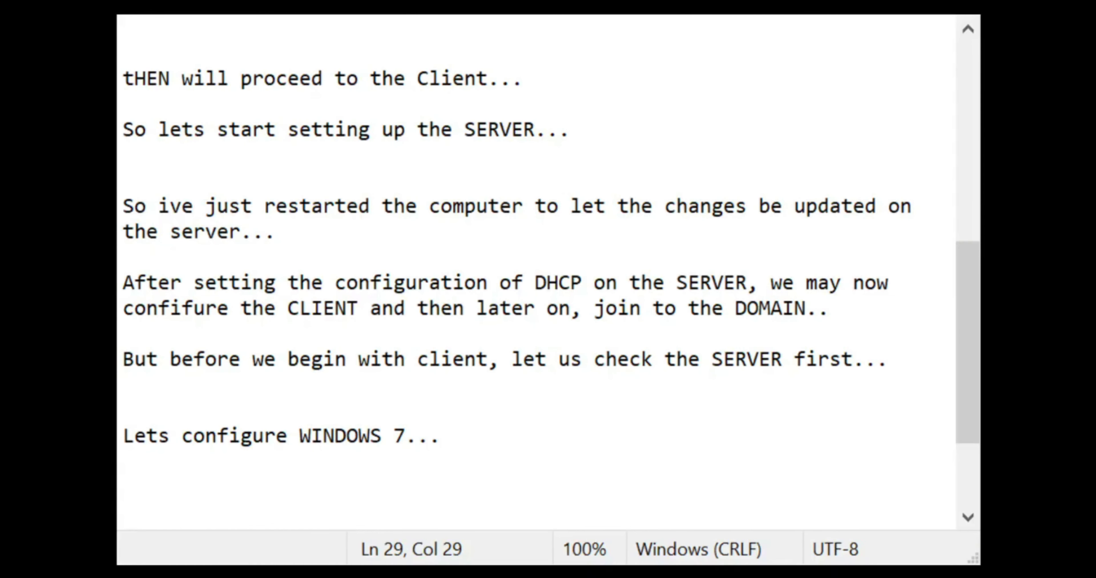
- Add the note 'So thats how we join our CLIENT TO THE DOMAIN...' on a new line
click(703, 464)
key(Return)
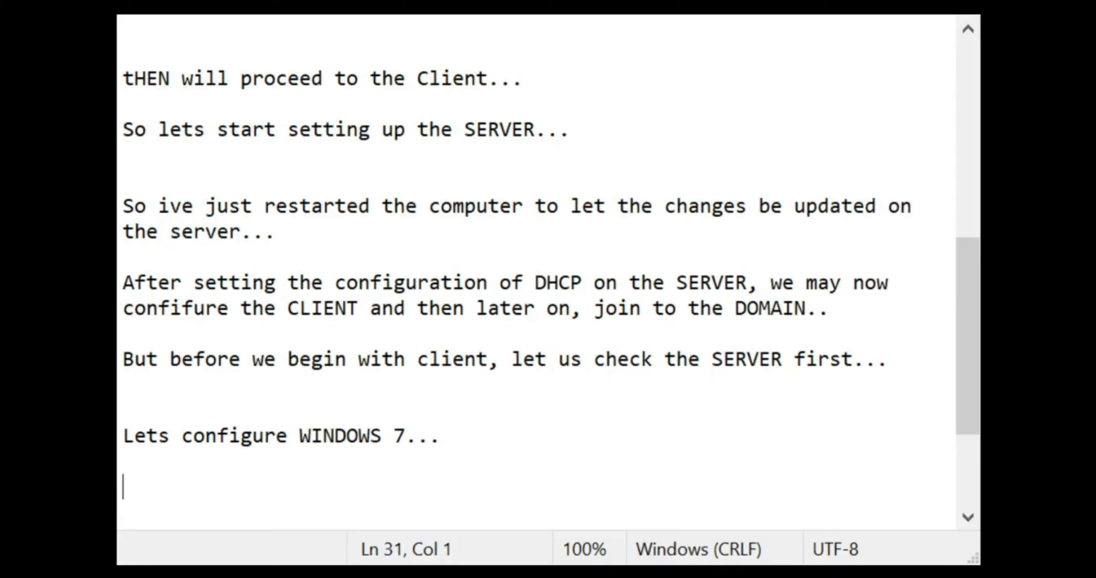
text(so thay)
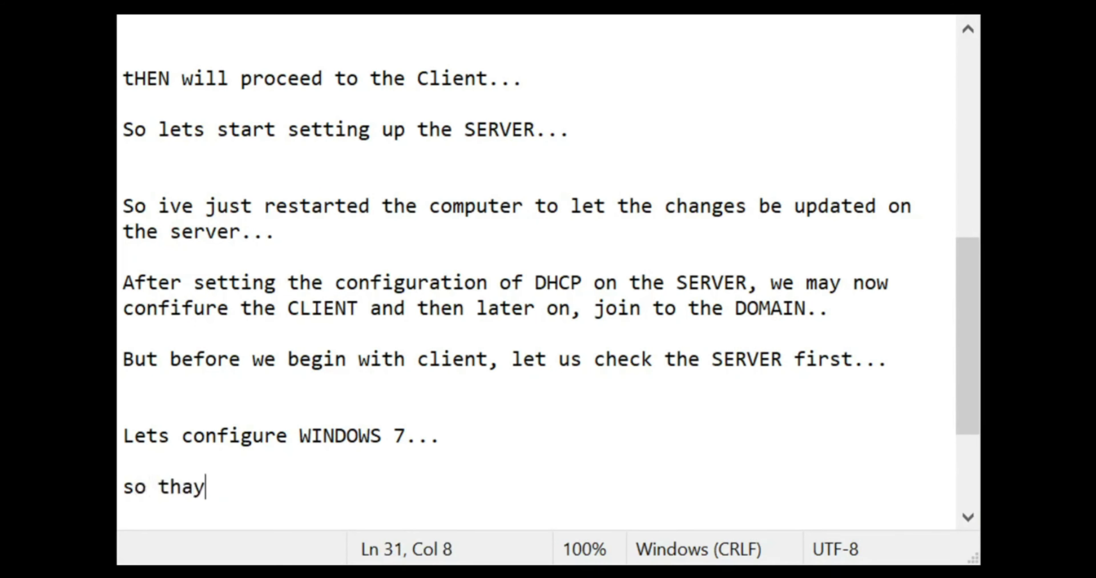
key(BackSpace)
text(ts how we )
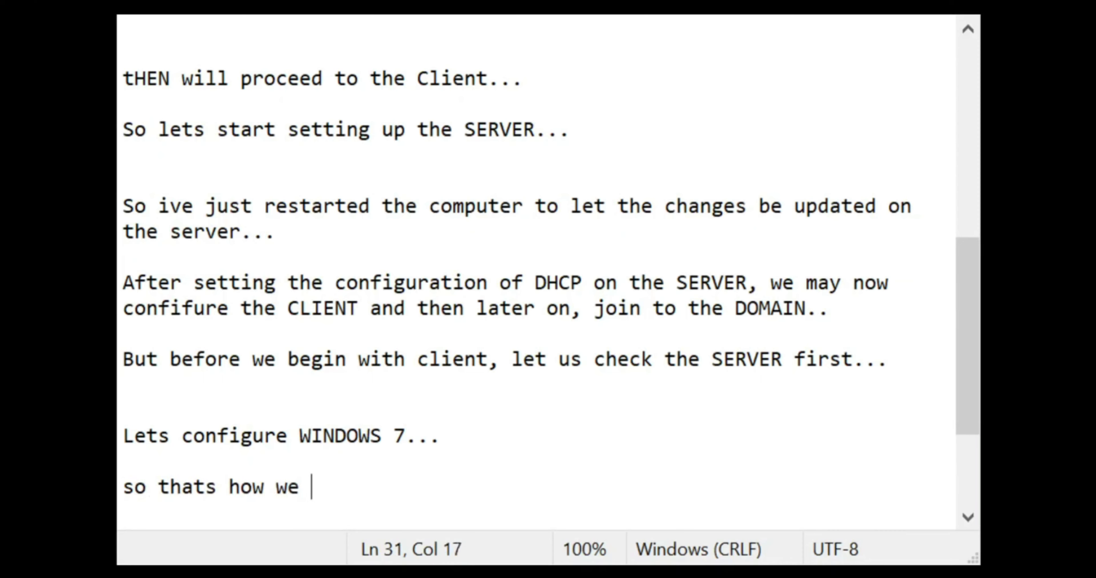
text(join our C)
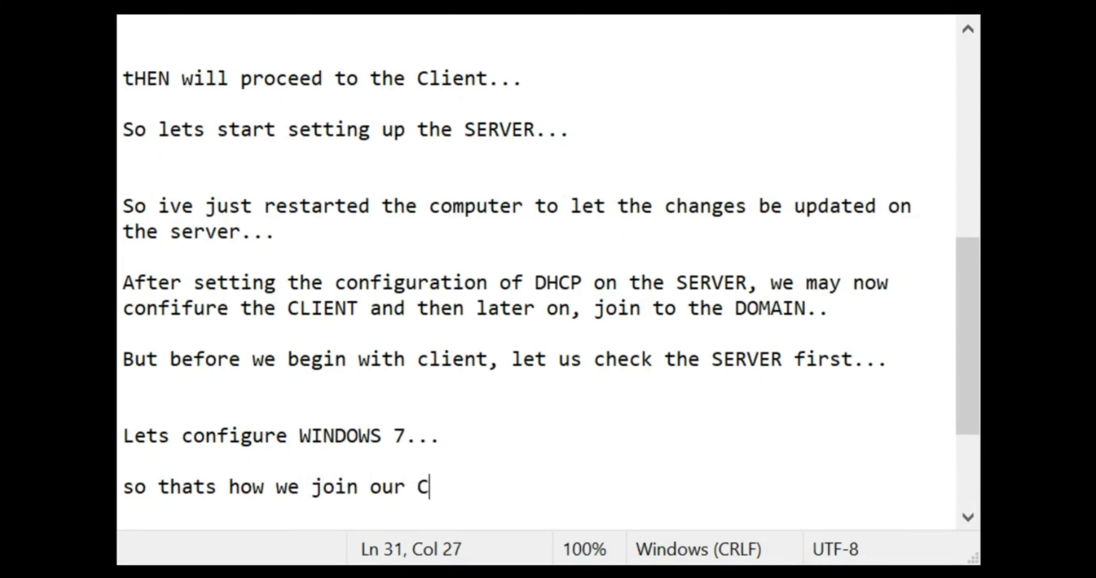
text(LIENT TO T)
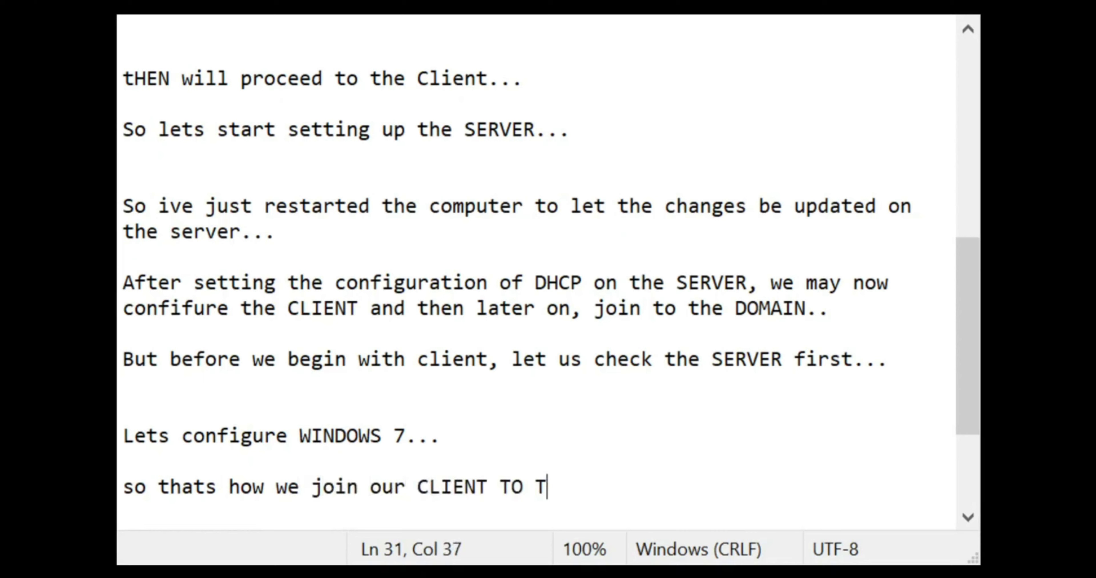
text(HE DOMAIN...)
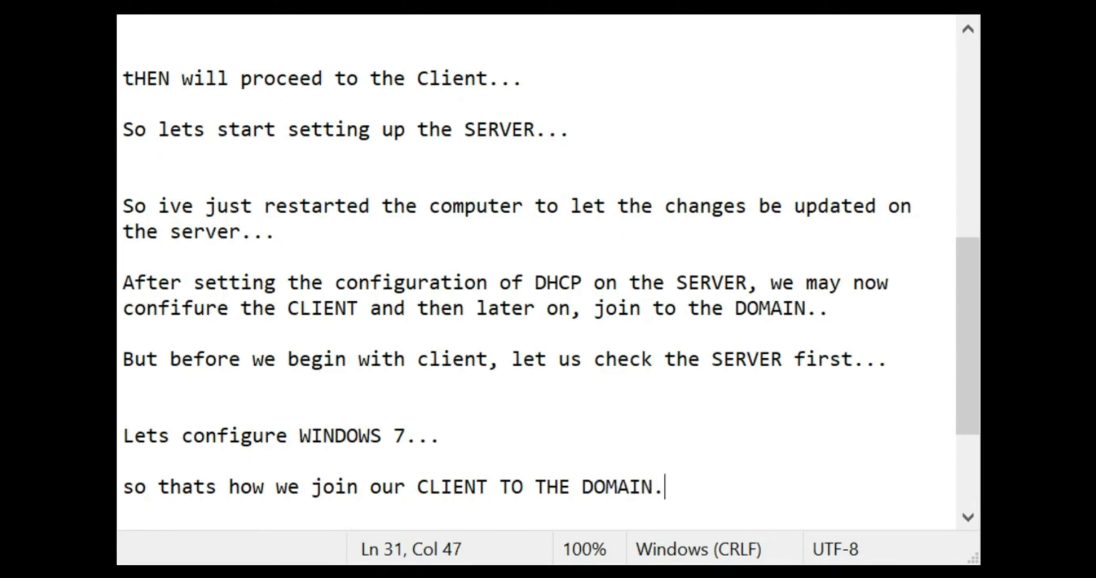
key(Return)
key(Return)
key(Return)
key(Return)
- Type 'Next .. we need to configure the following to the SERVER:' followed by a new line
click(703, 462)
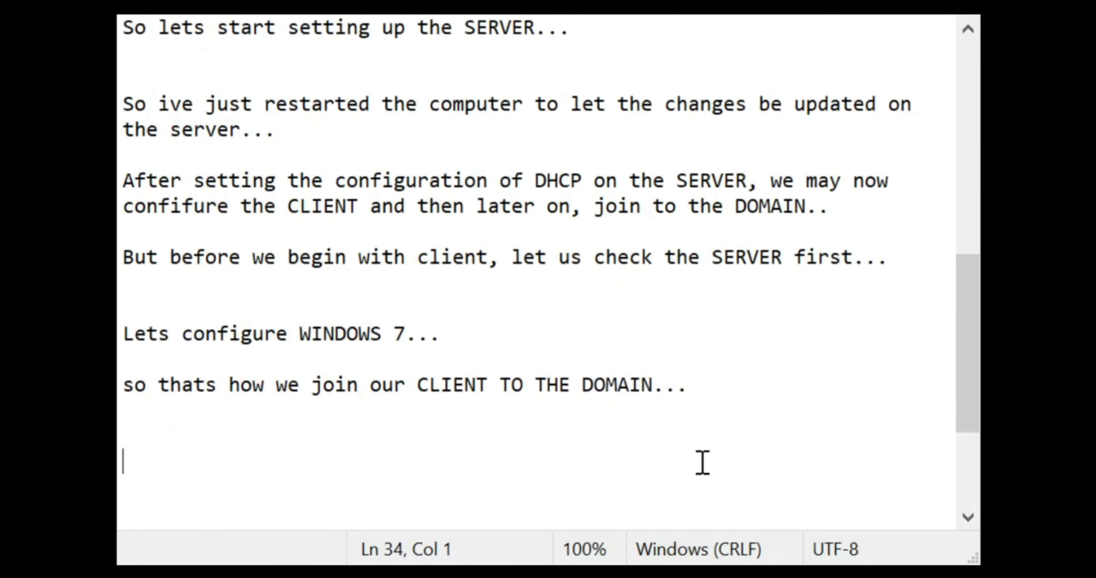
text(Next )
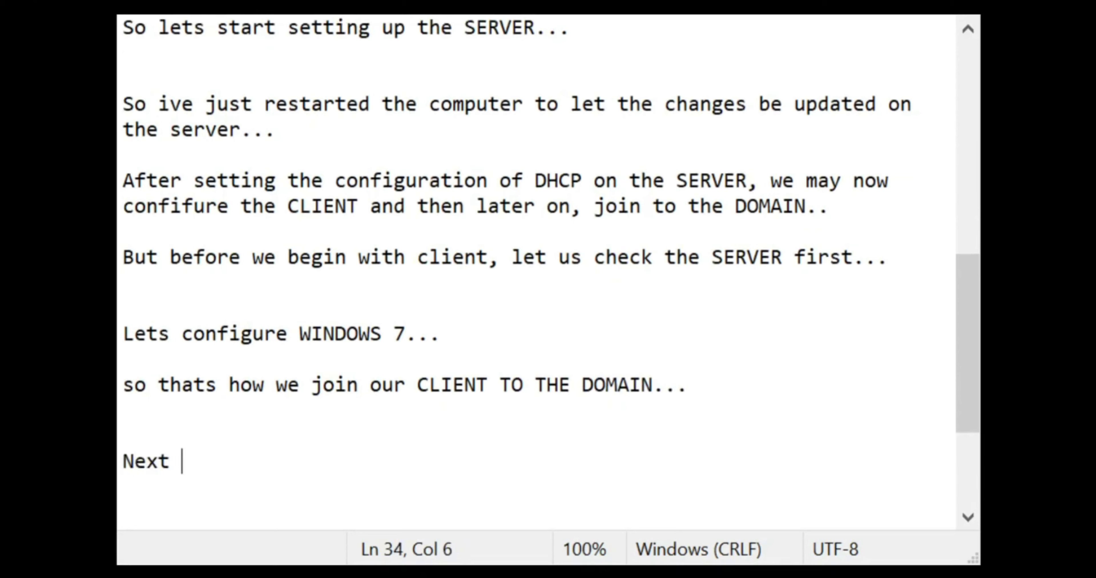
text(... we)
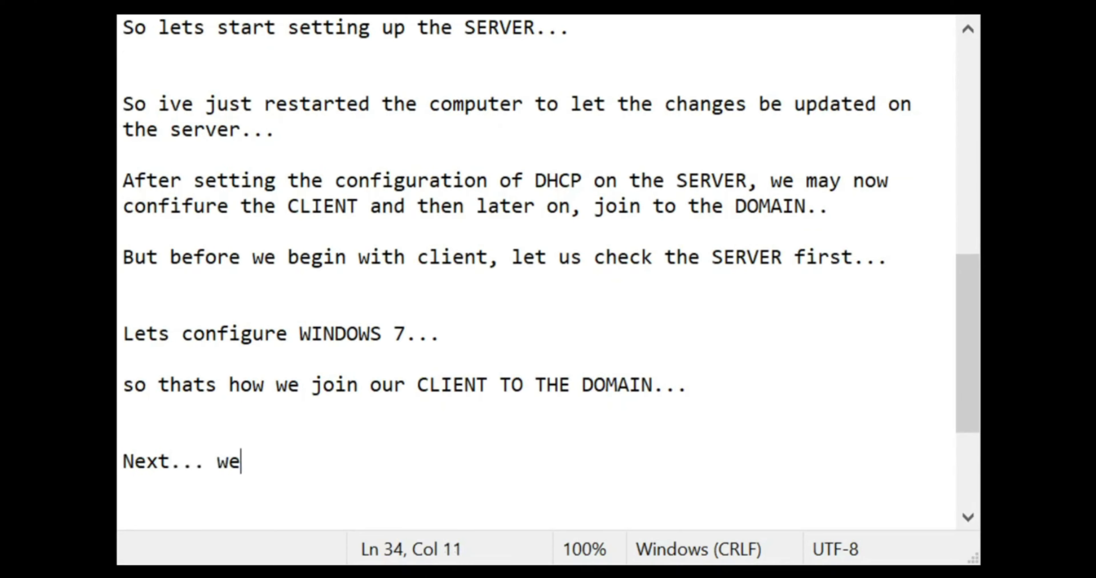
text( need to co)
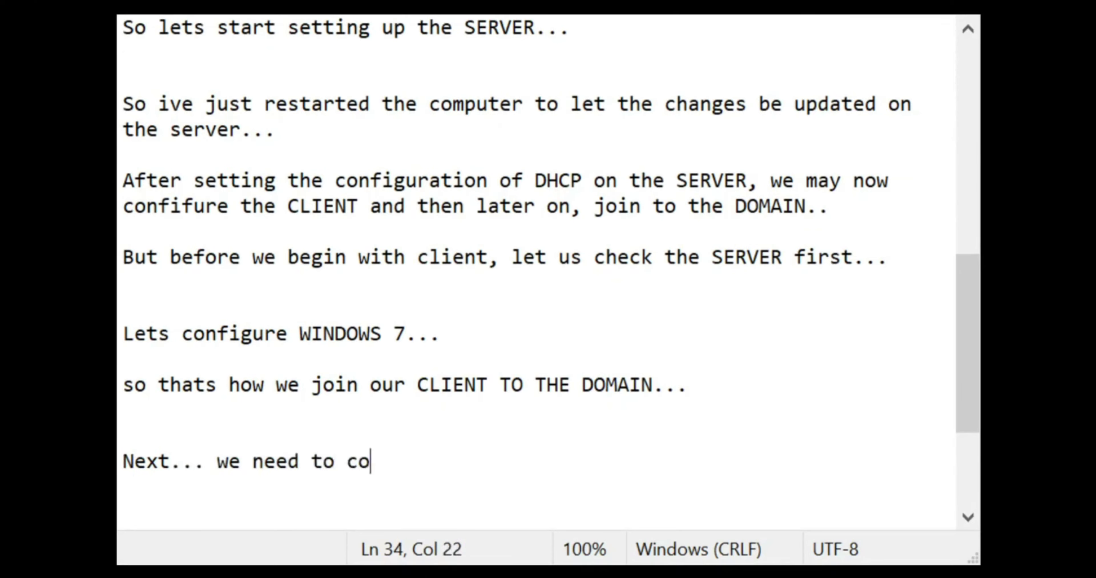
text(nfigure the following to the)
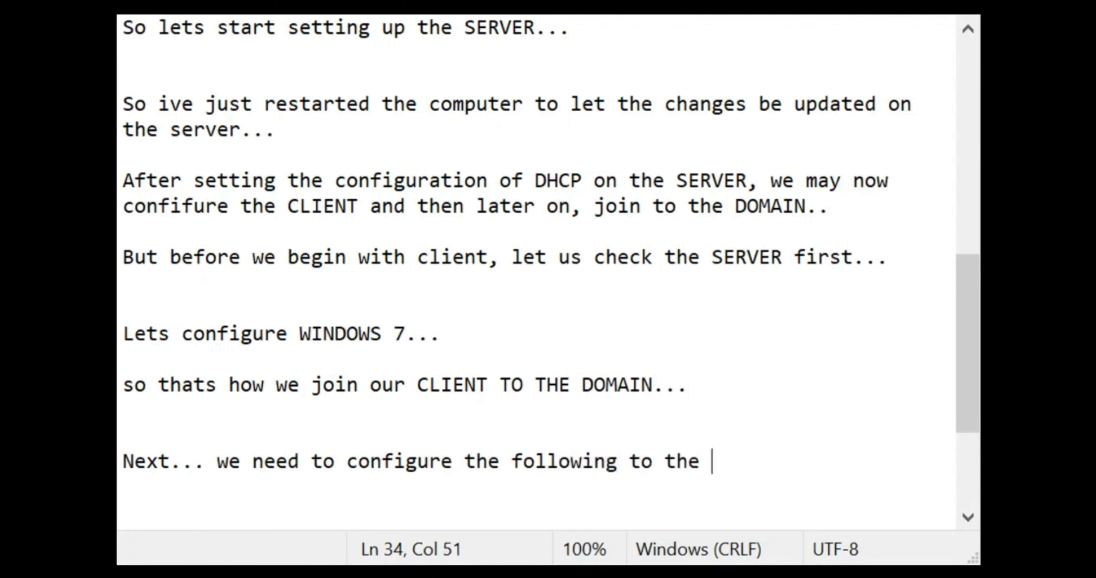
text( SERVER:)
key(Return)
key(Return)
key(Return)
key(Return)
key(Return)
key(Return)
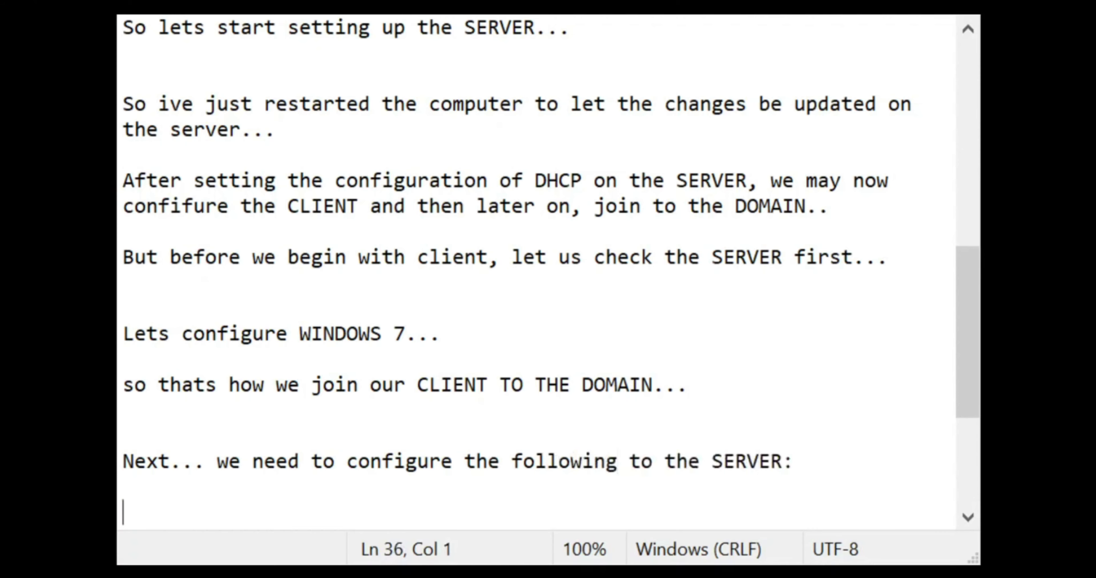
- Start the numbered list: 1. Organizational Unit, 2. Create Users, 3. GPO
click(703, 463)
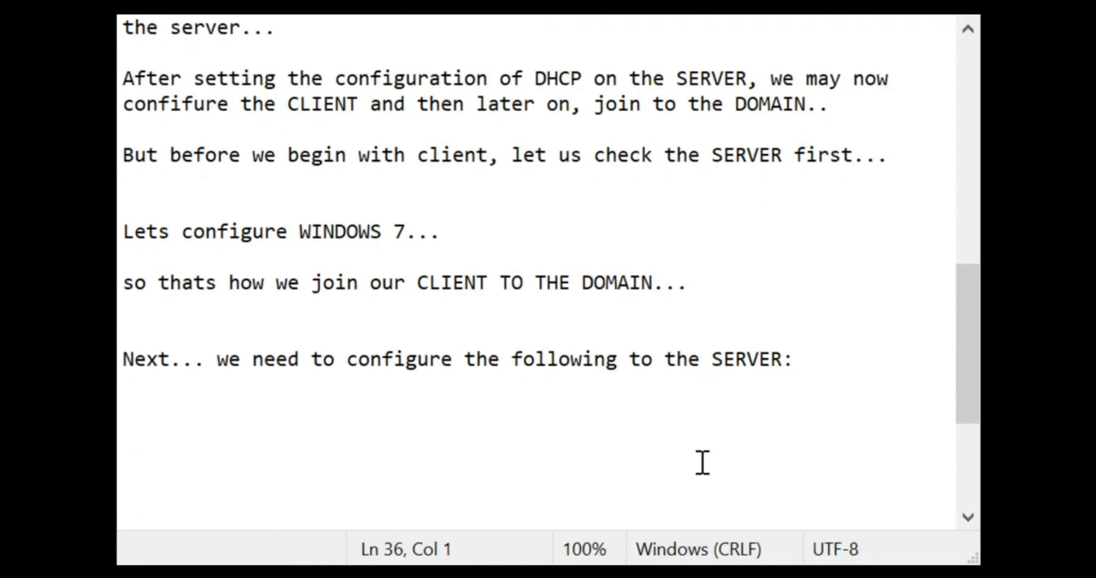
text(1. O)
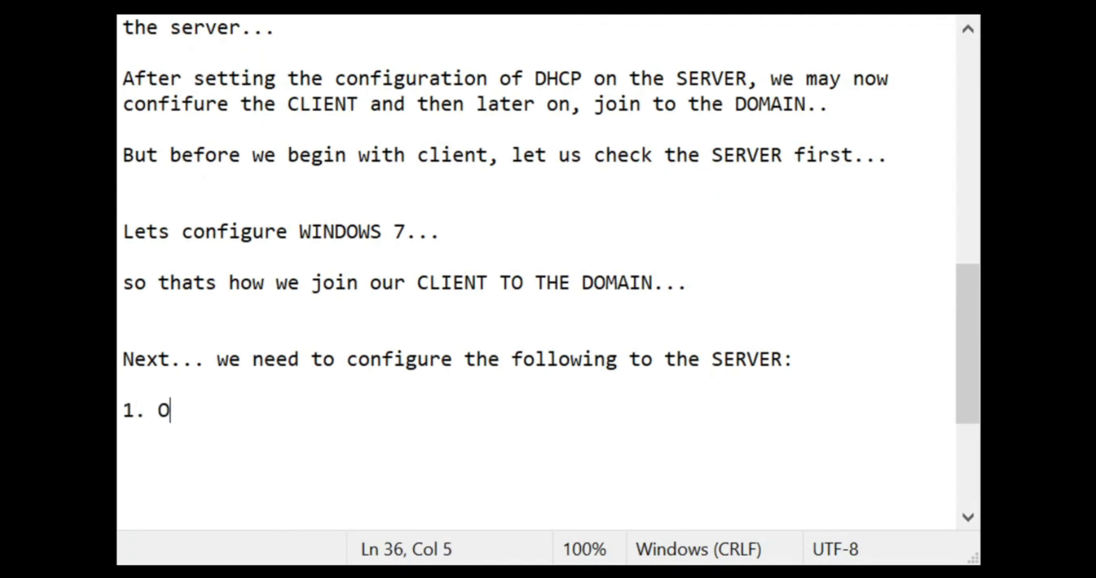
text(r==)
key(BackSpace)
key(BackSpace)
text(ga)
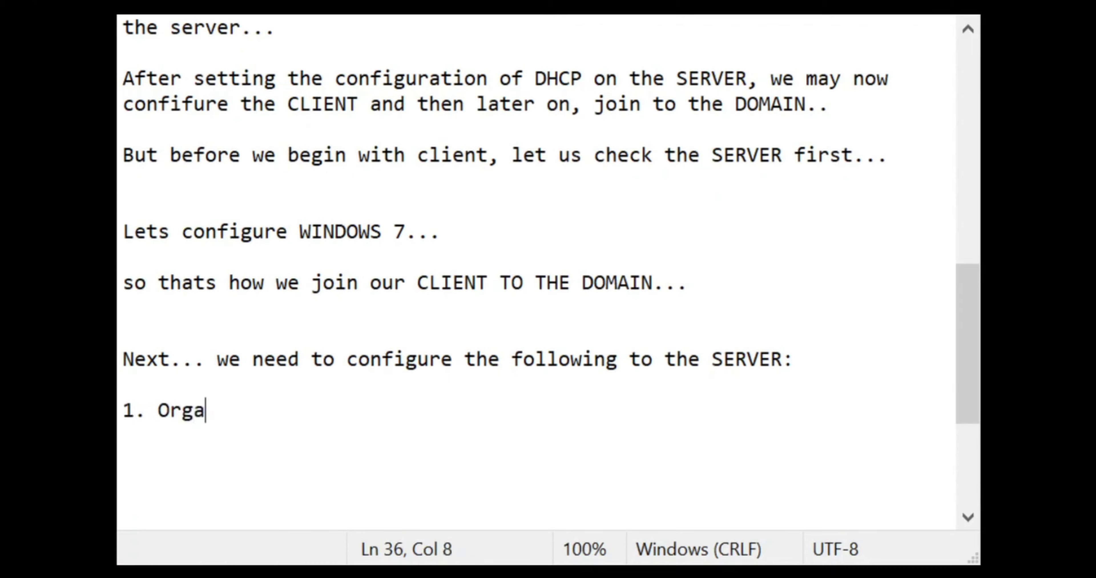
text(nizational U)
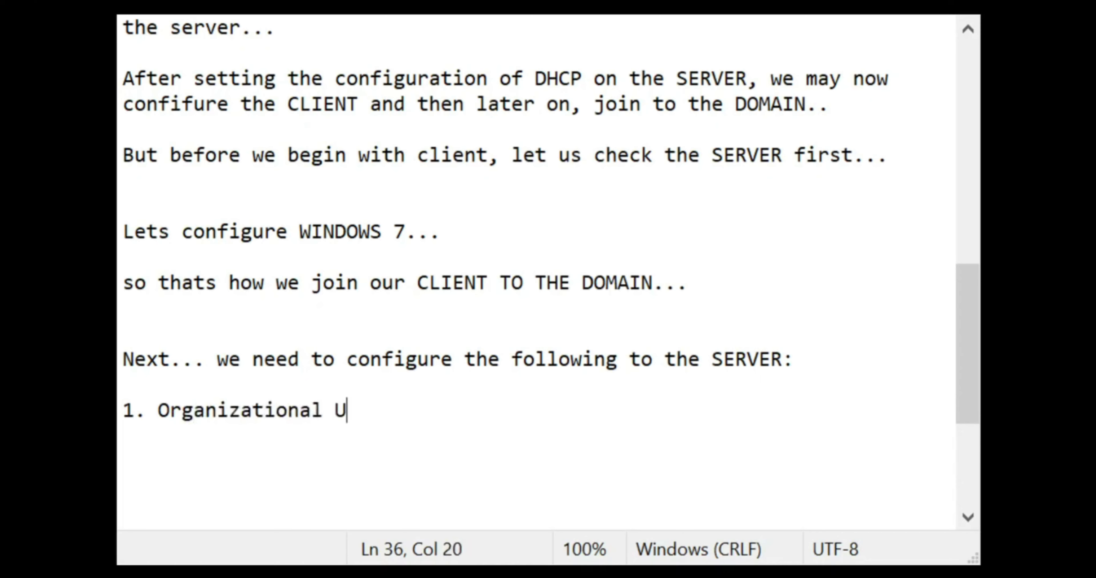
text(nit)
key(Return)
text(2. )
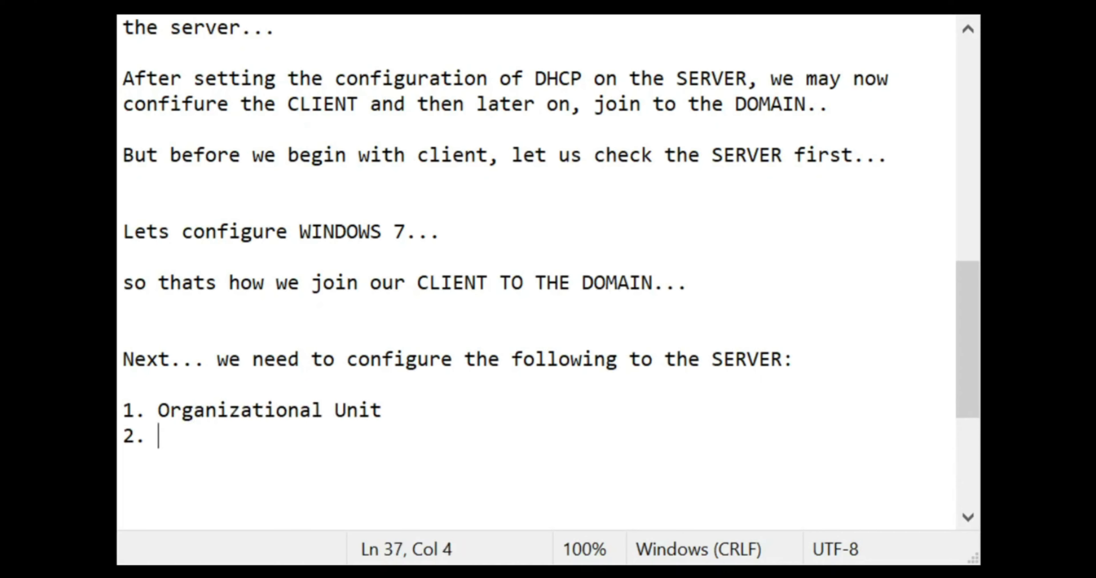
text(Create Users)
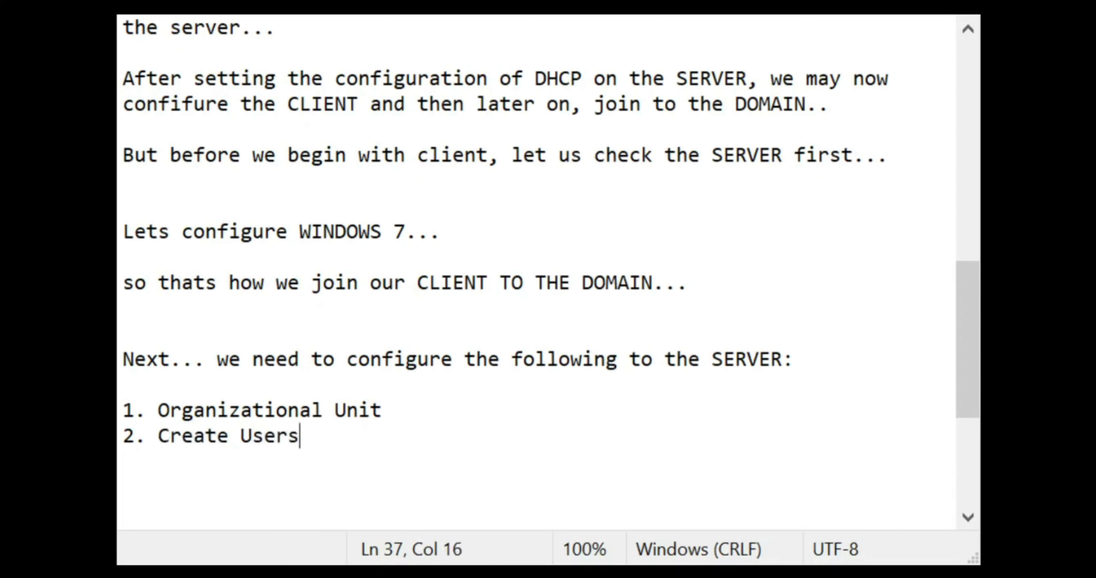
key(Return)
text(3. G)
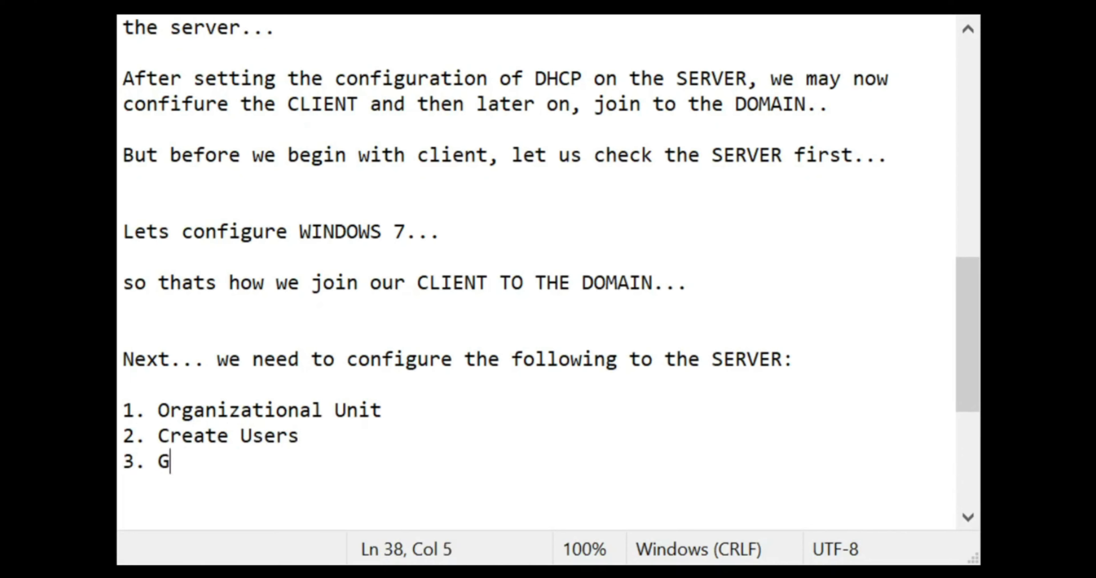
text(PO)
- Add 4. Printer Deployment, 5. Folder Redirection, 6. Remote Desktop..., then 'So lets start...'
key(Return)
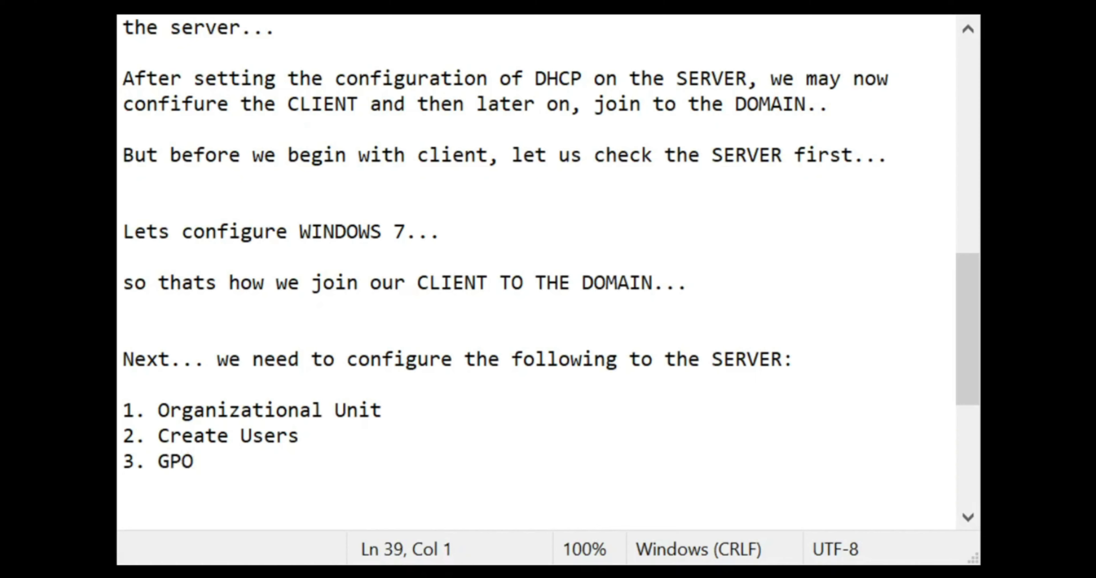
text(3)
key(BackSpace)
text(4. Printer De)
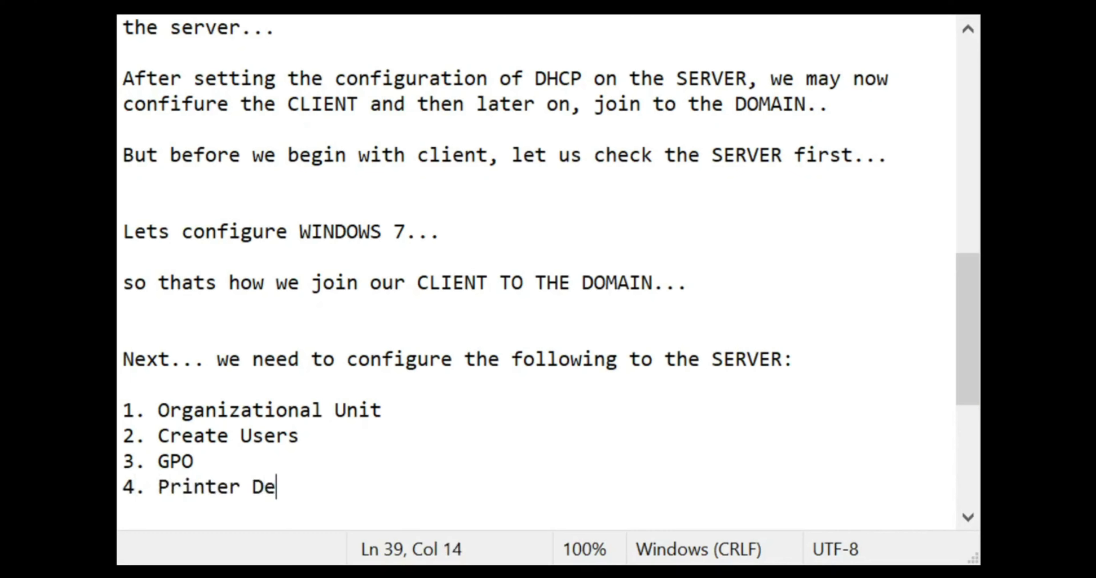
text(ployment)
key(Return)
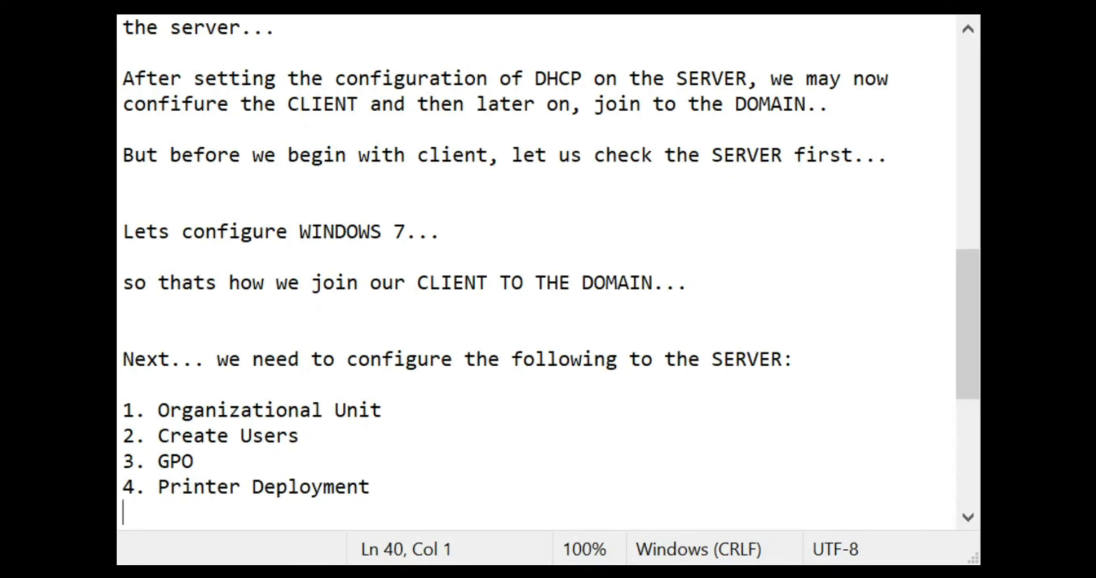
text(5. Fold)
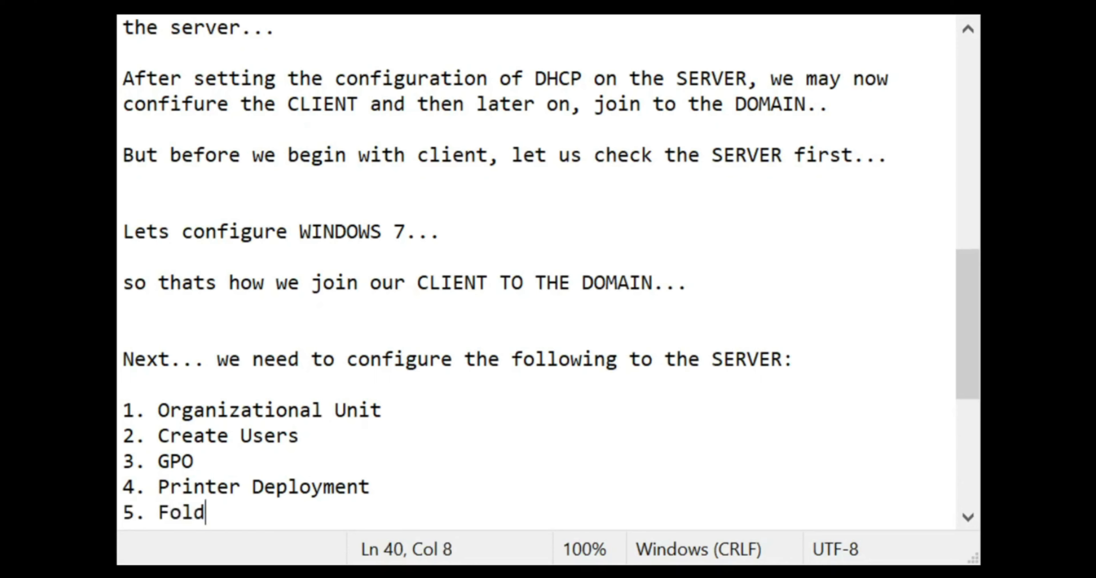
text(er Redicr)
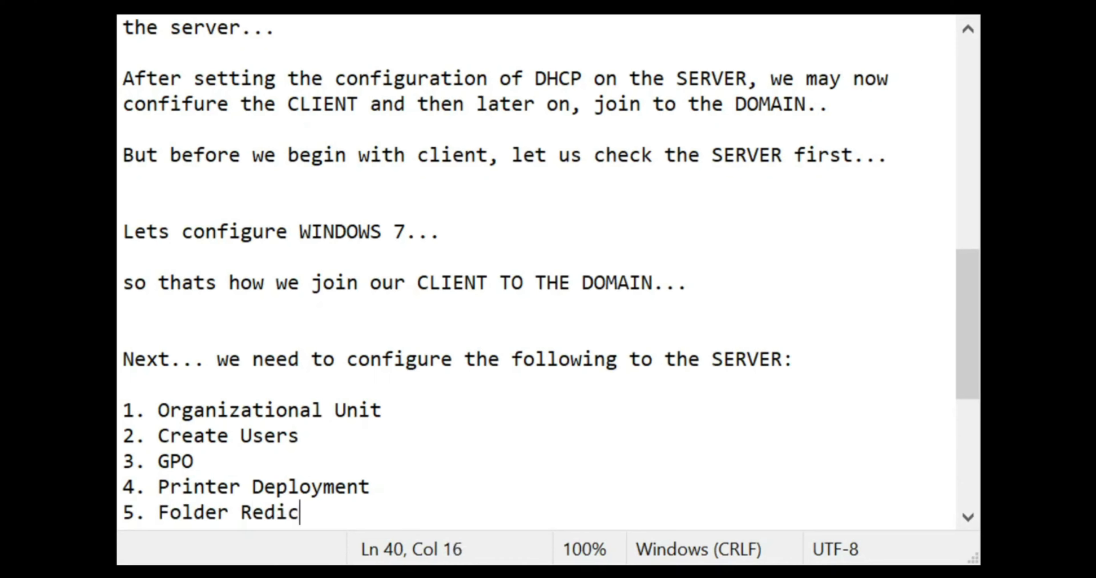
key(BackSpace)
key(BackSpace)
text(rection)
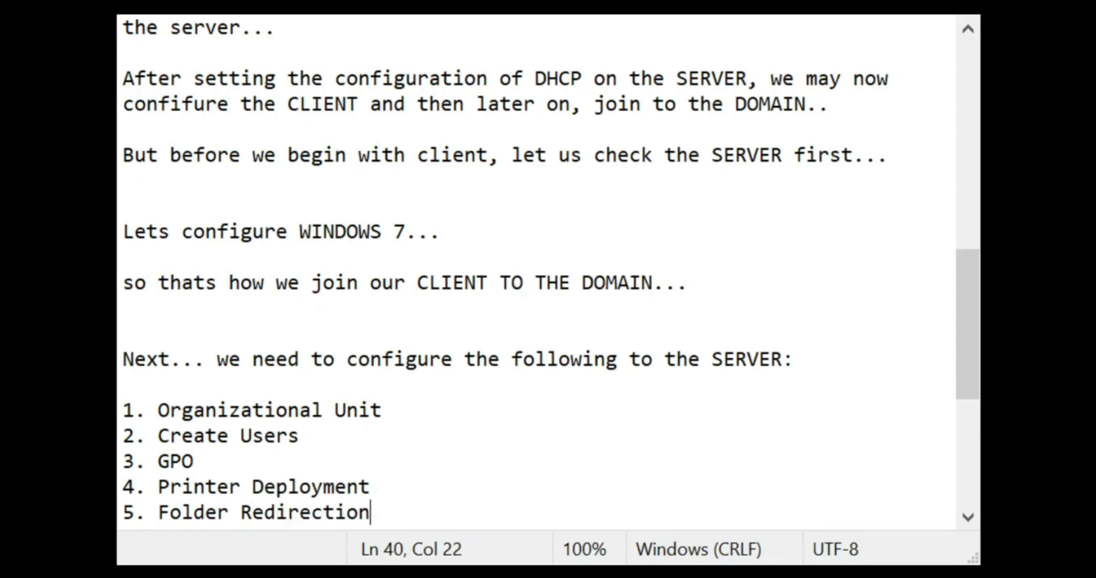
key(Return)
key(Return)
key(Return)
key(Return)
key(Return)
key(BackSpace)
key(BackSpace)
key(BackSpace)
key(BackSpace)
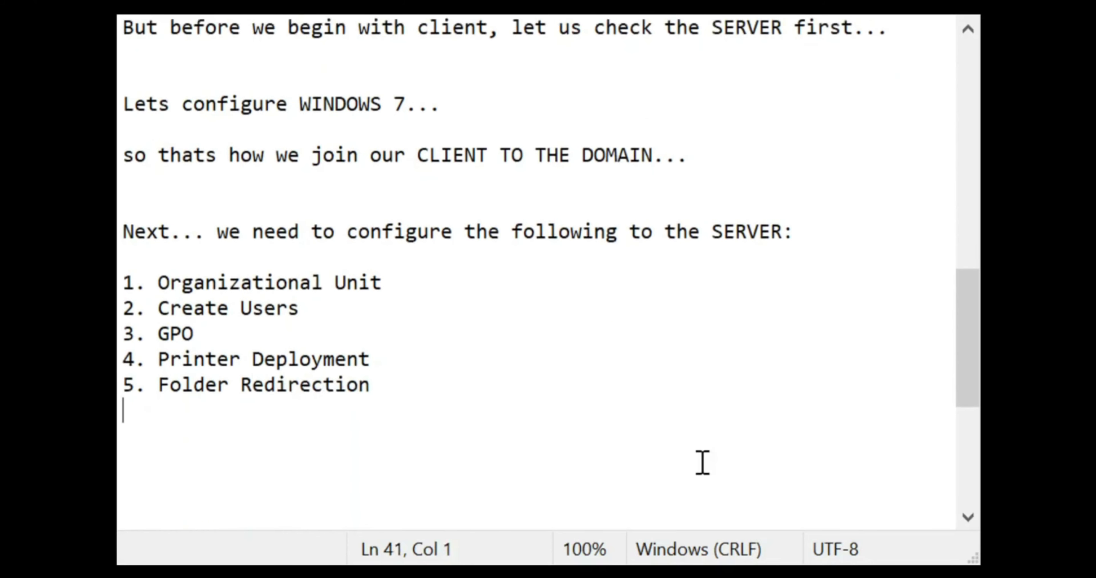
text(6. Remote )
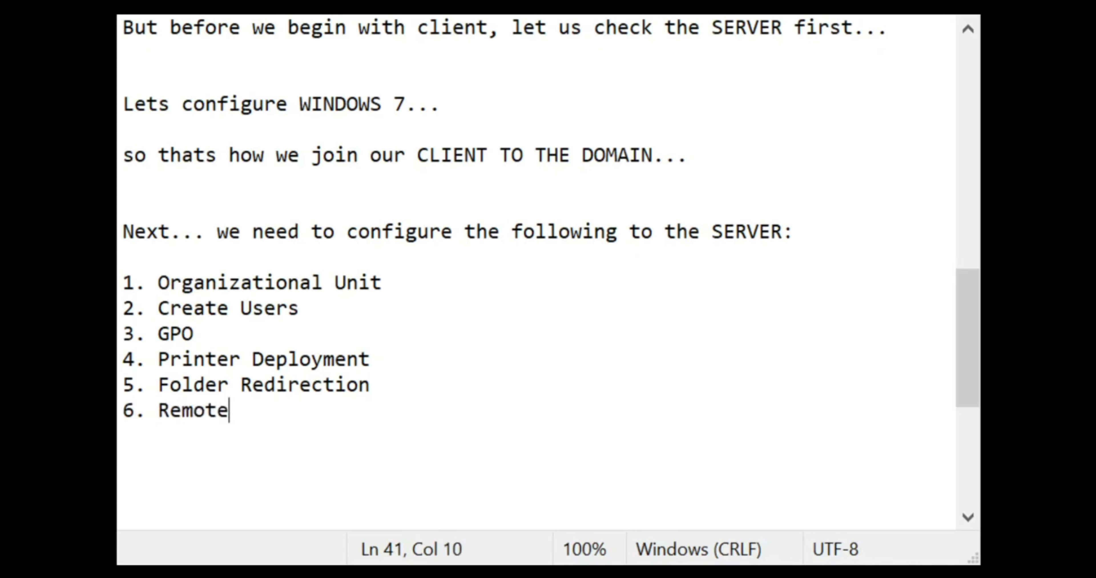
text(Deskto)
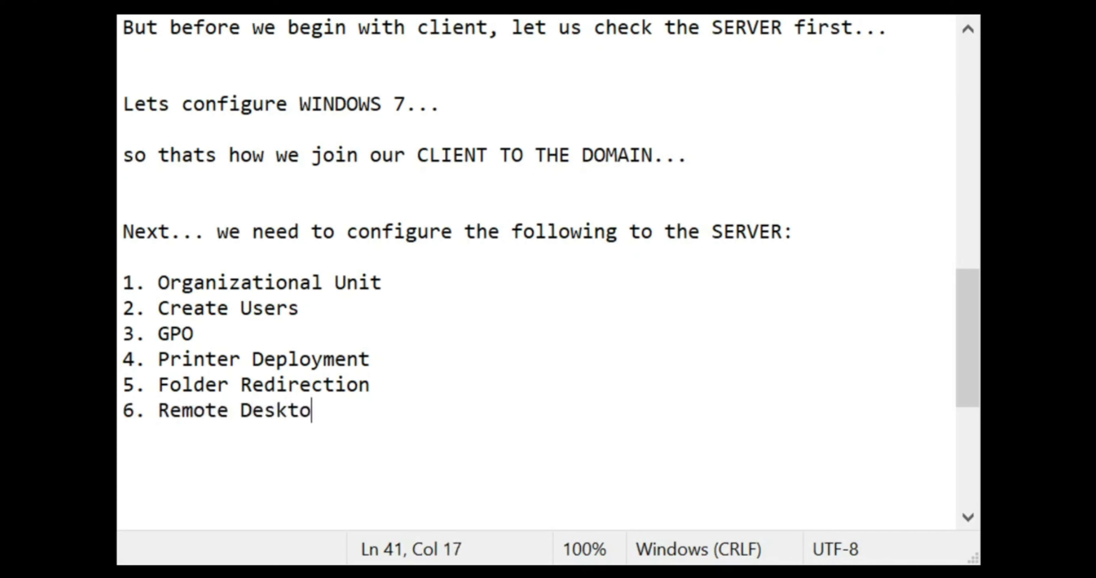
text(p...)
key(Return)
key(Return)
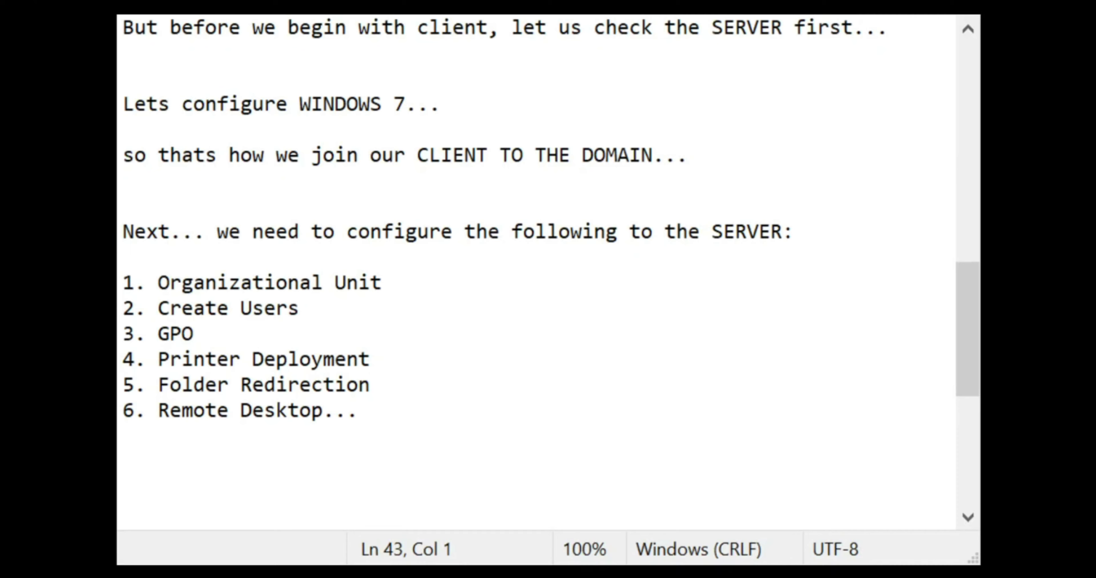
text(So lets star)
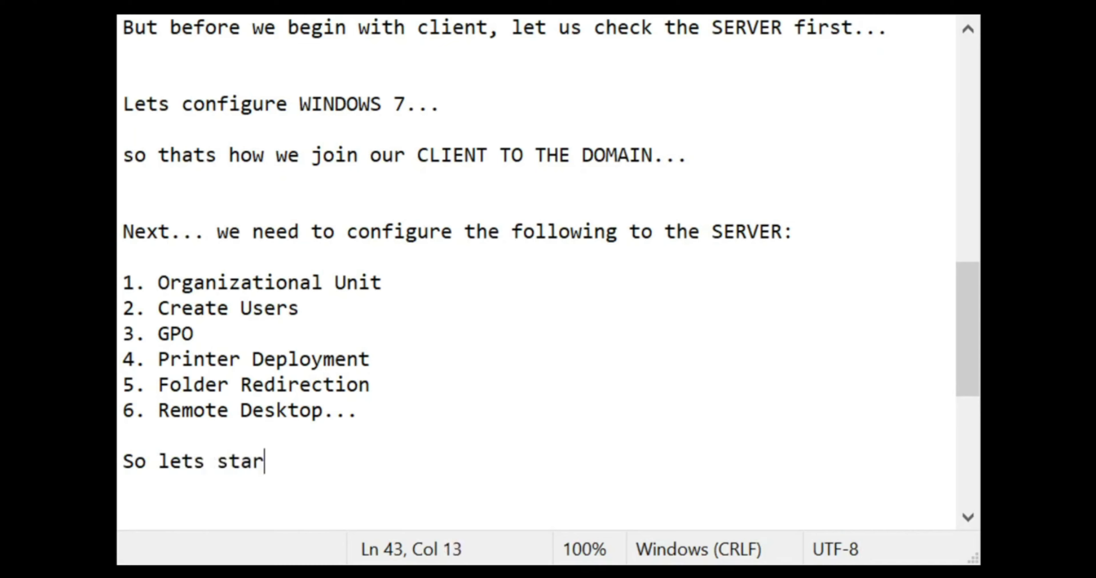
text(t...)
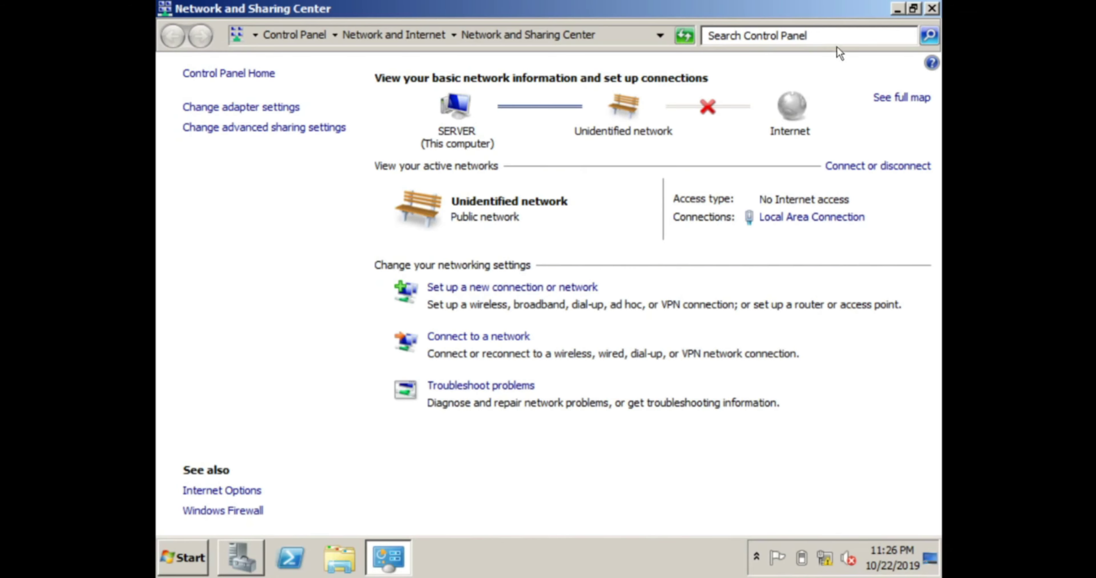
- Close Network and Sharing Center and Server Manager, checking the network status
click(930, 11)
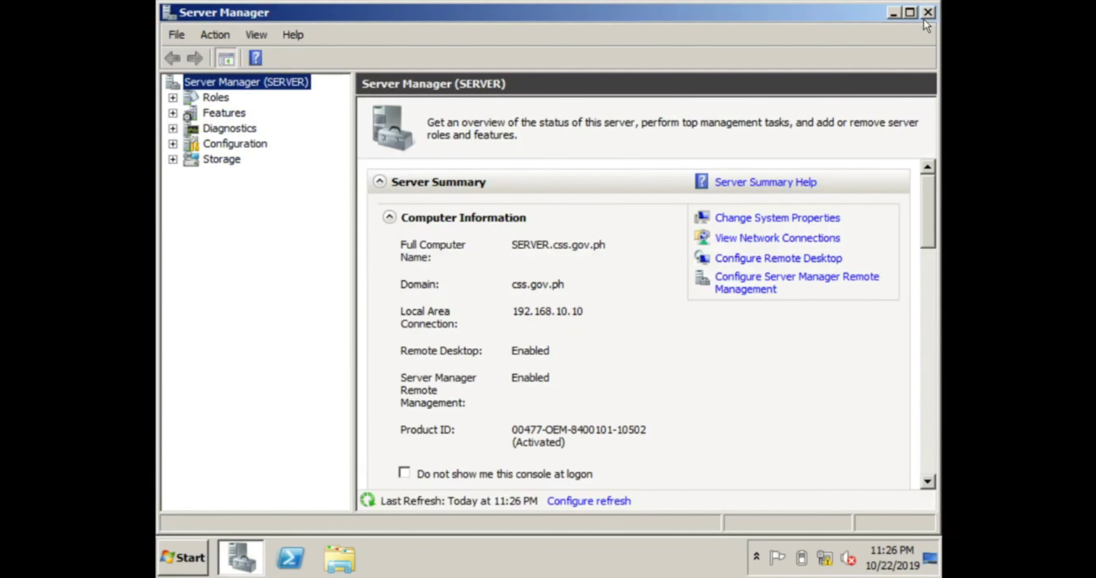
click(929, 13)
click(826, 559)
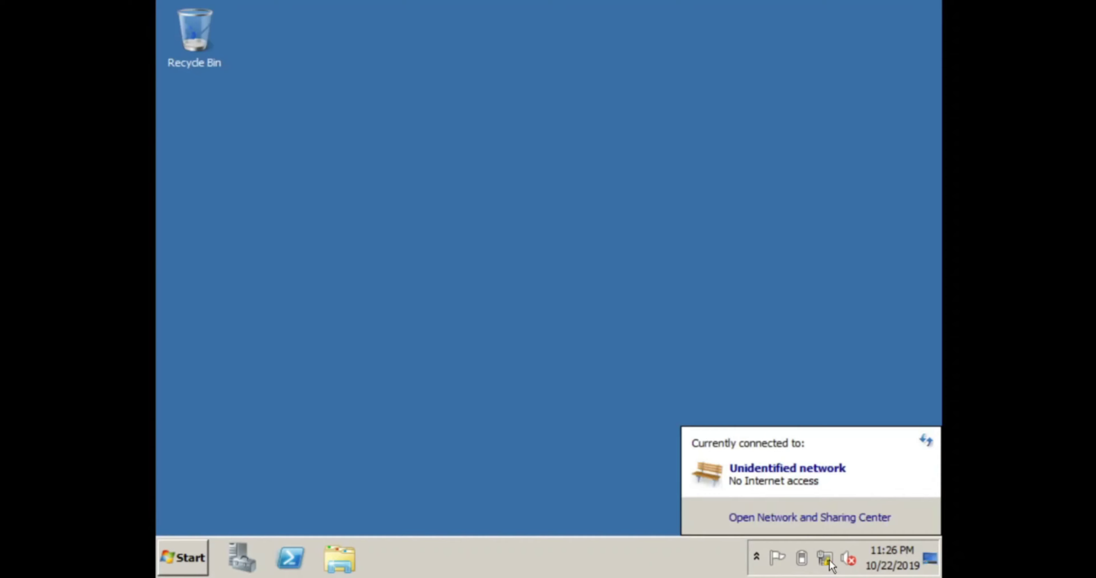
click(481, 487)
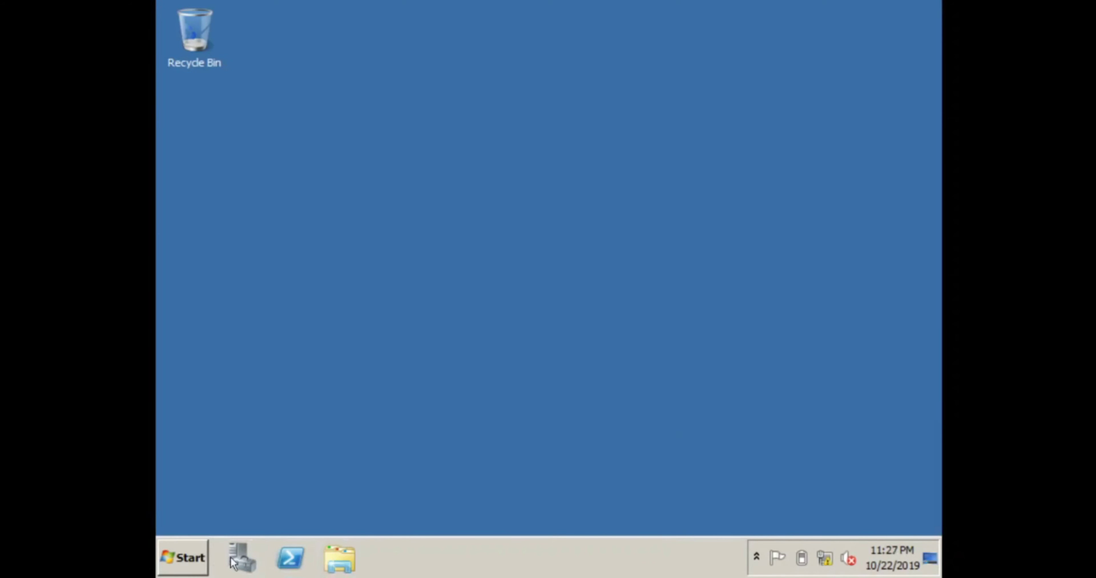
- Reopen Server Manager, view Roles (3 of 17 installed), and launch the Add Roles Wizard
click(241, 560)
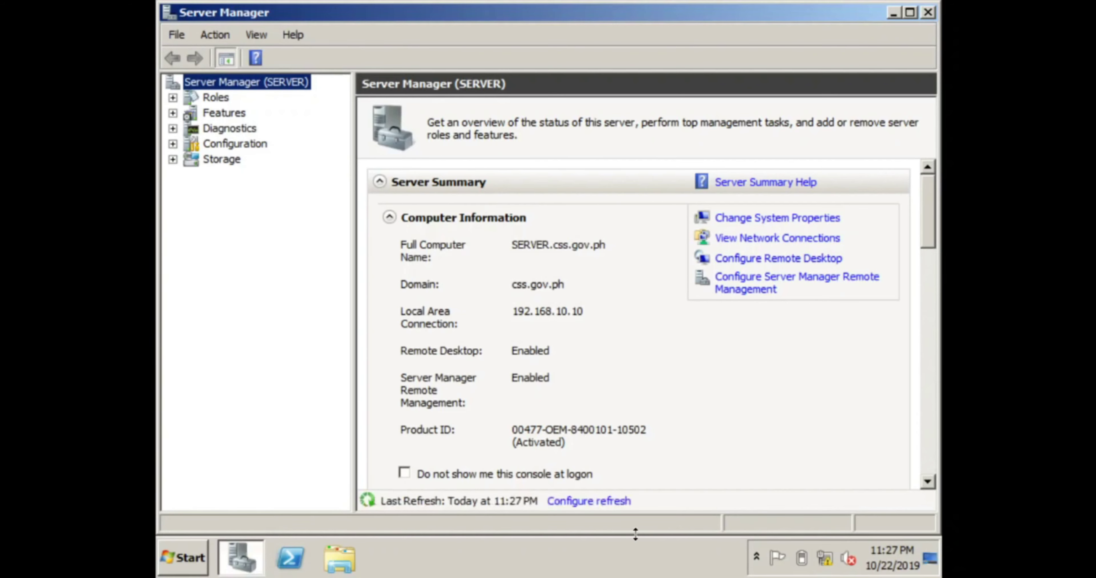
click(217, 97)
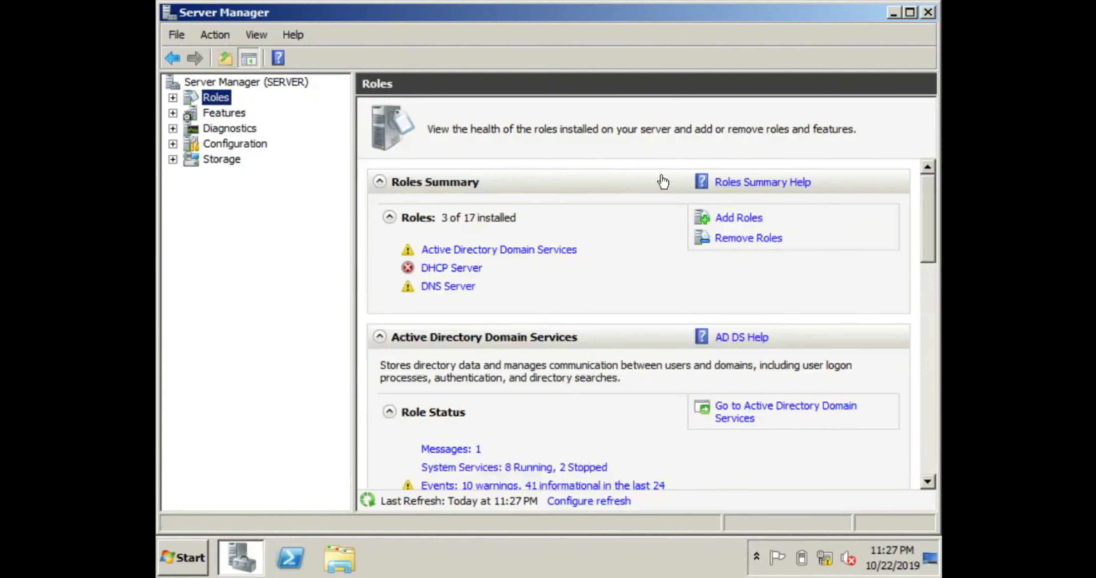
click(739, 217)
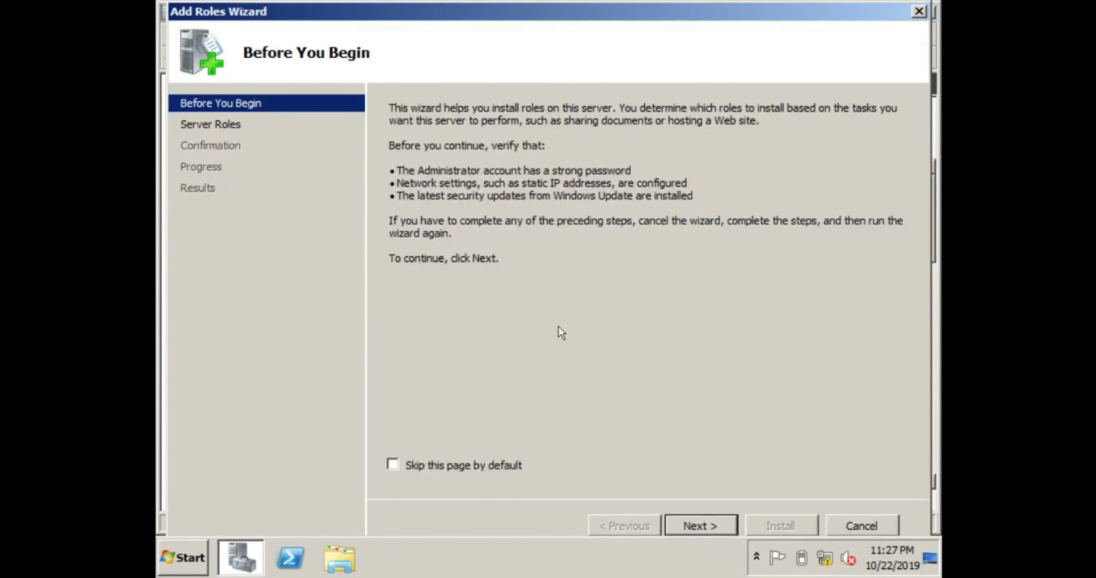
- Select the File Services, Print and Document Services, and Remote Desktop Services roles
click(699, 525)
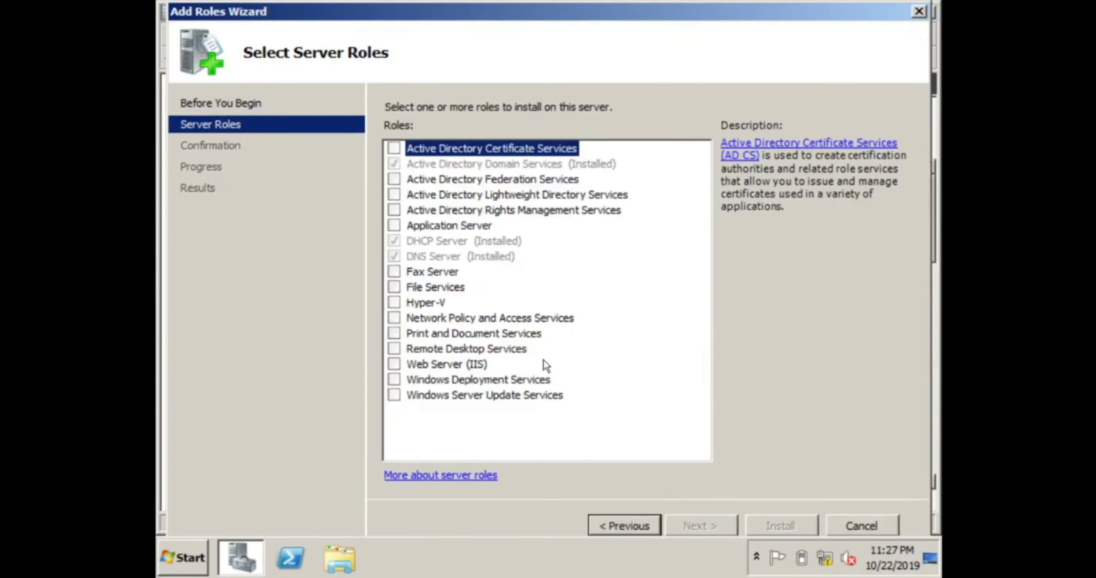
click(395, 288)
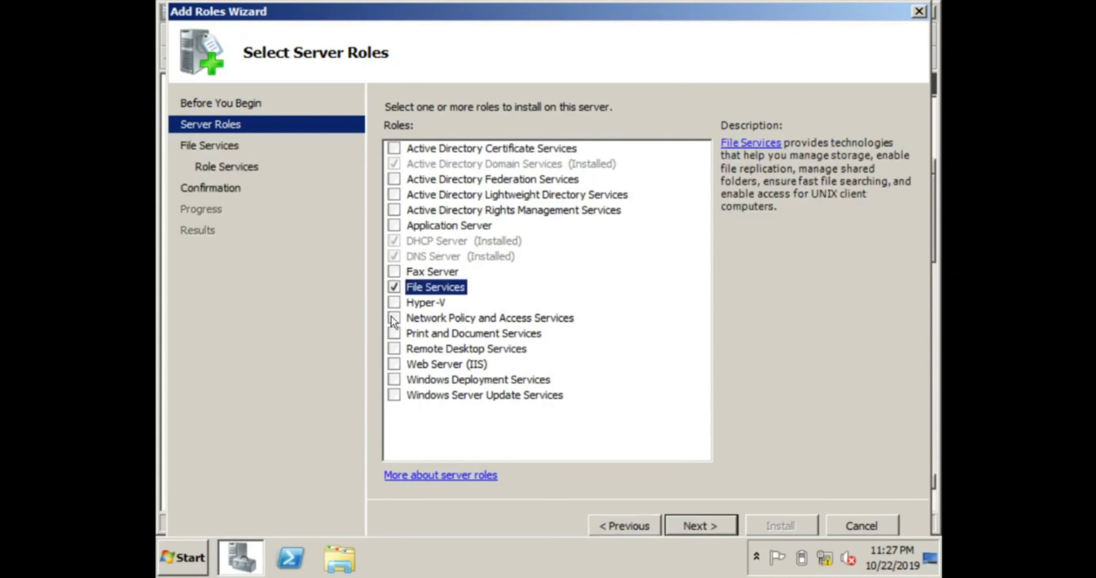
click(394, 334)
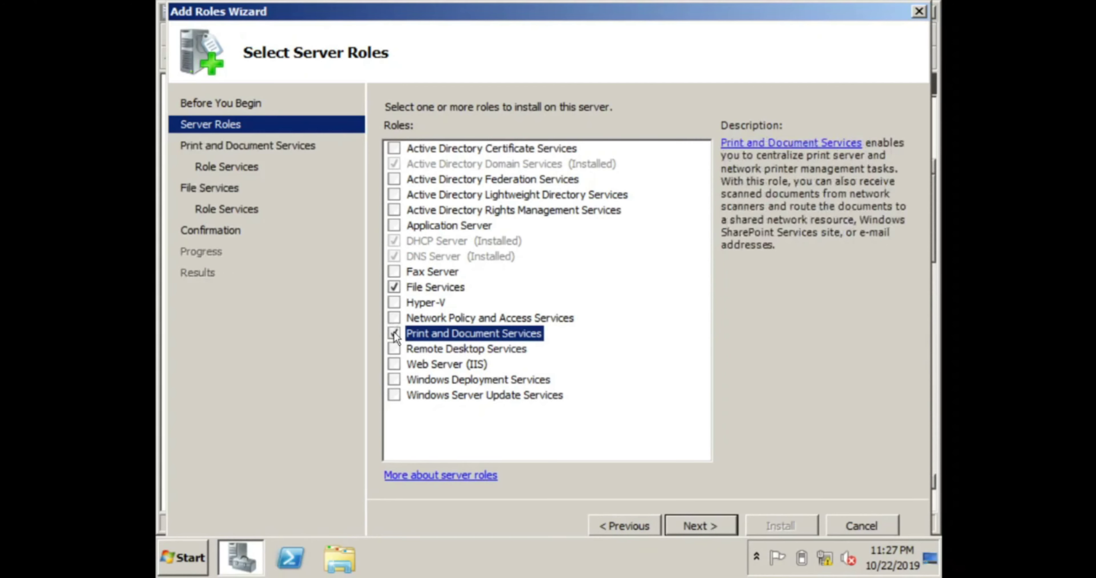
click(394, 350)
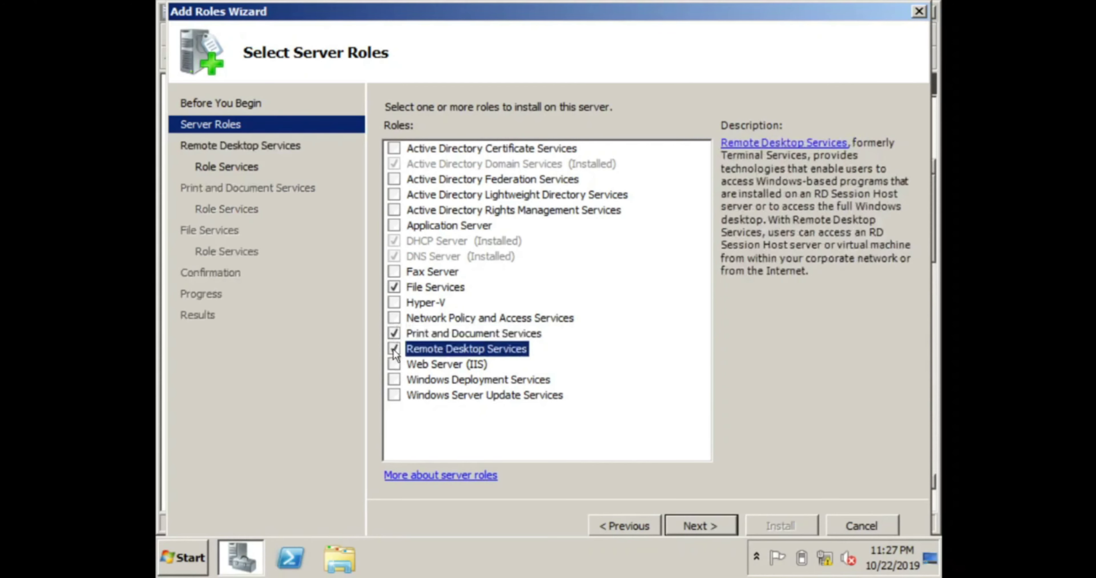
- Add the RD Session Host role service, despite the domain controller warning, plus RD Licensing
click(696, 525)
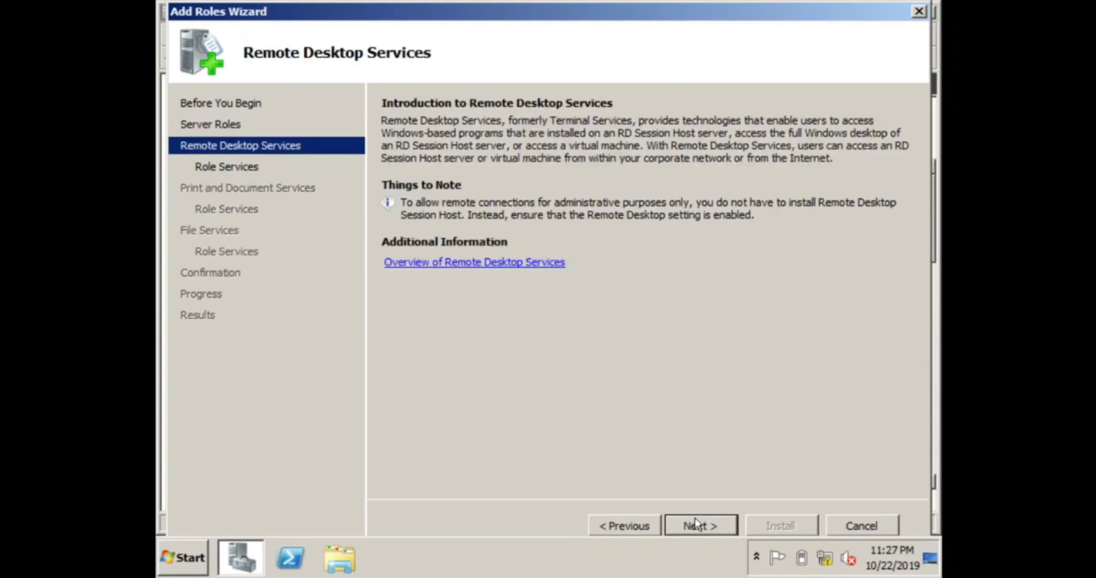
click(696, 525)
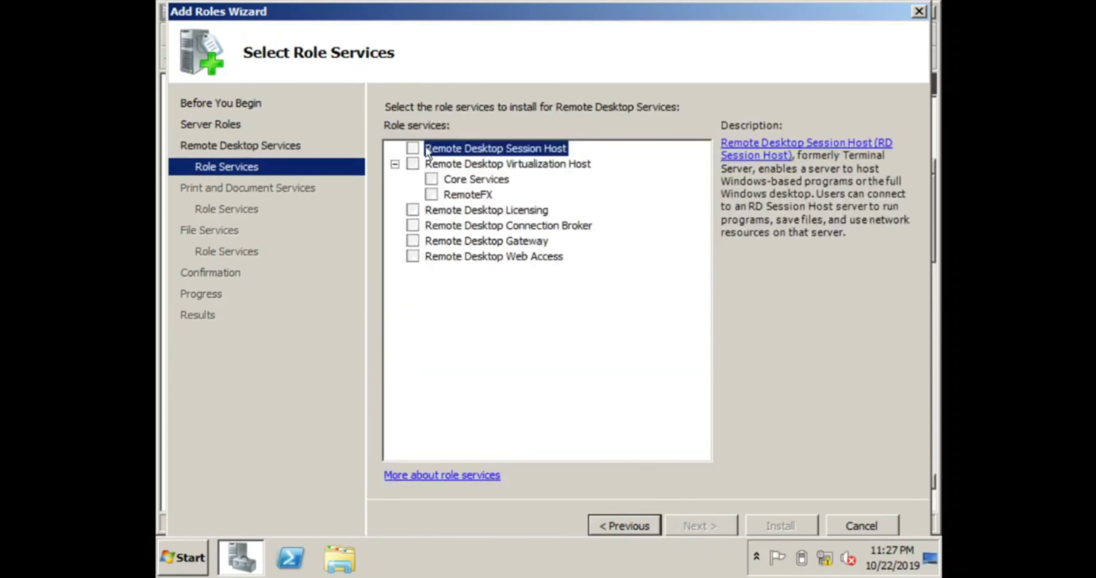
click(417, 149)
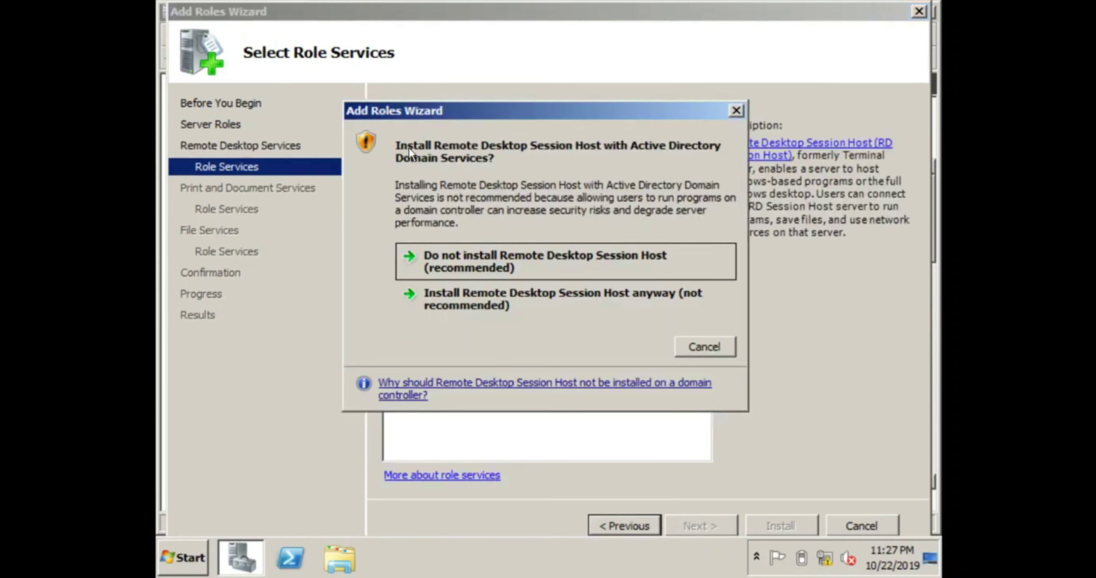
click(471, 300)
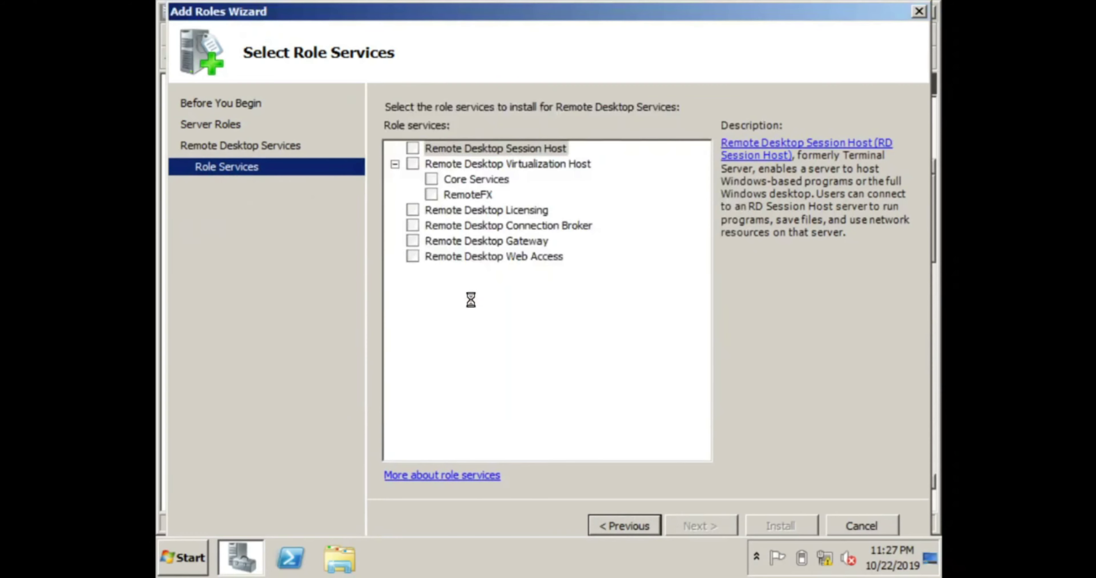
click(415, 210)
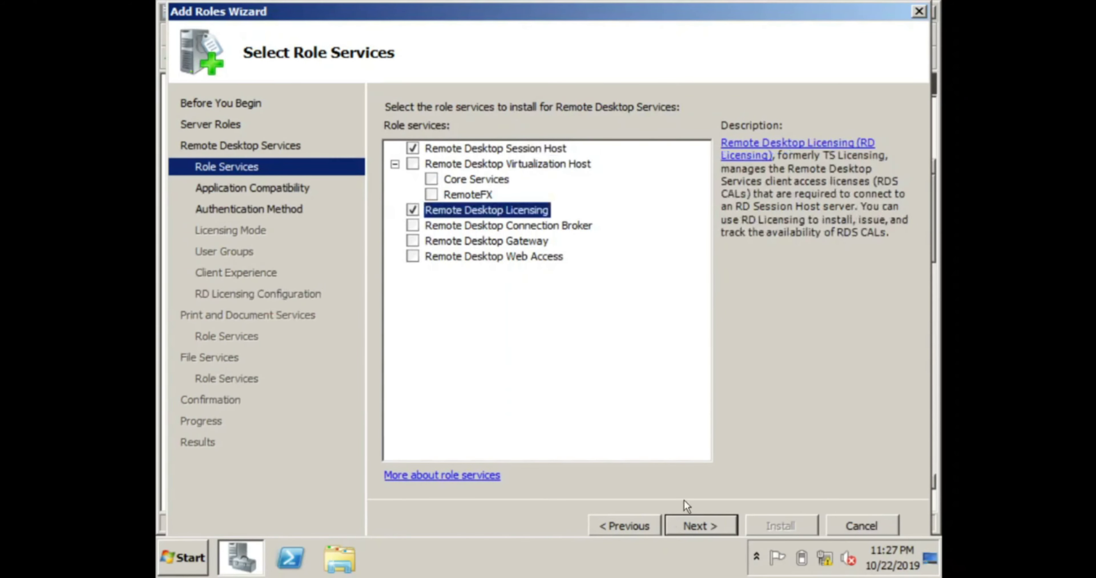
click(716, 532)
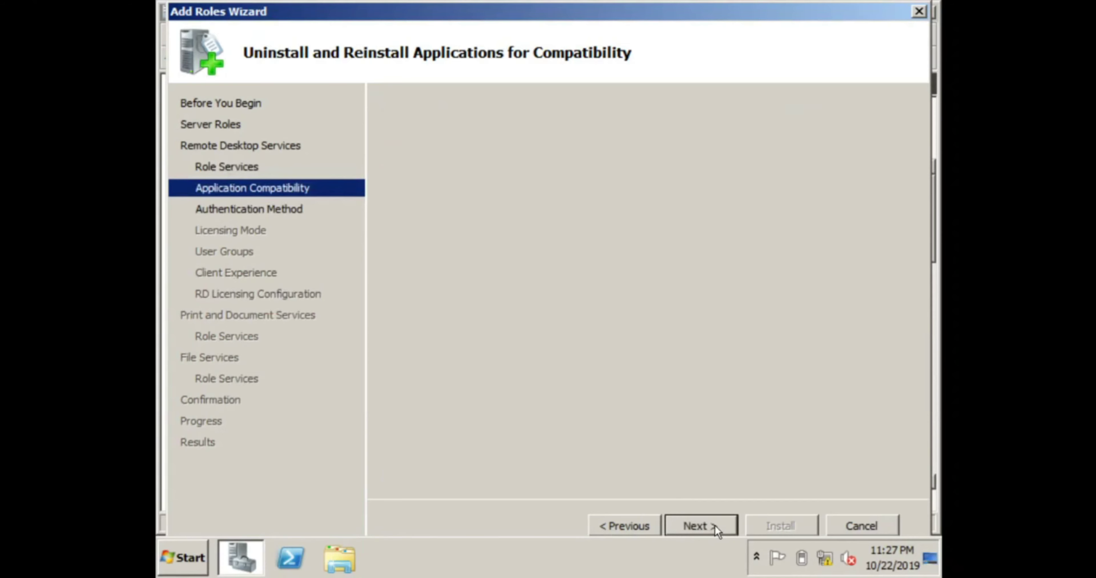
- Do not require Network Level Authentication, configure licensing mode later, and keep only Administrators allowed
click(716, 532)
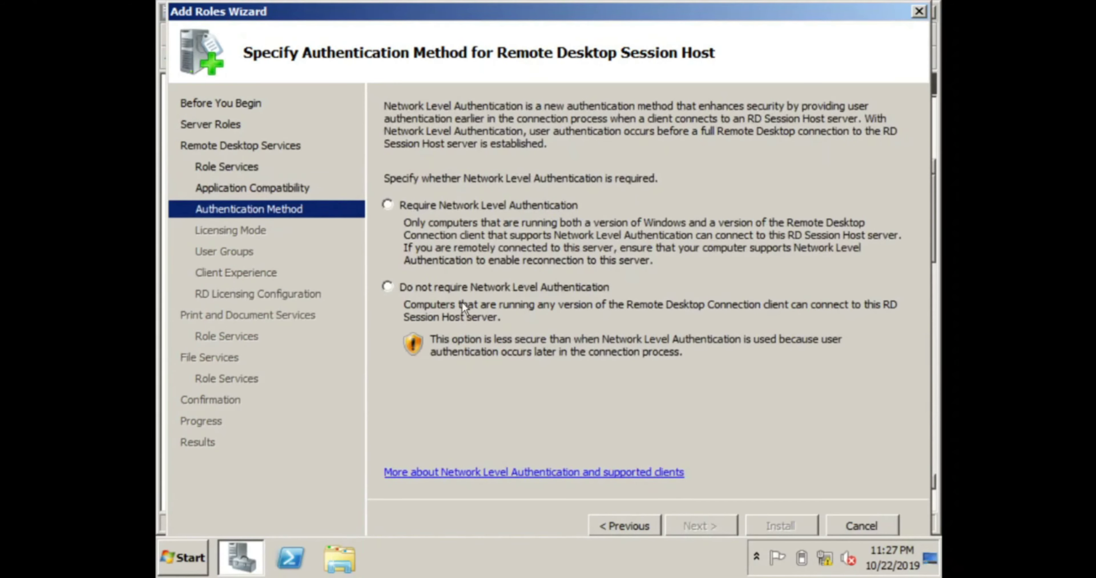
click(388, 287)
click(704, 528)
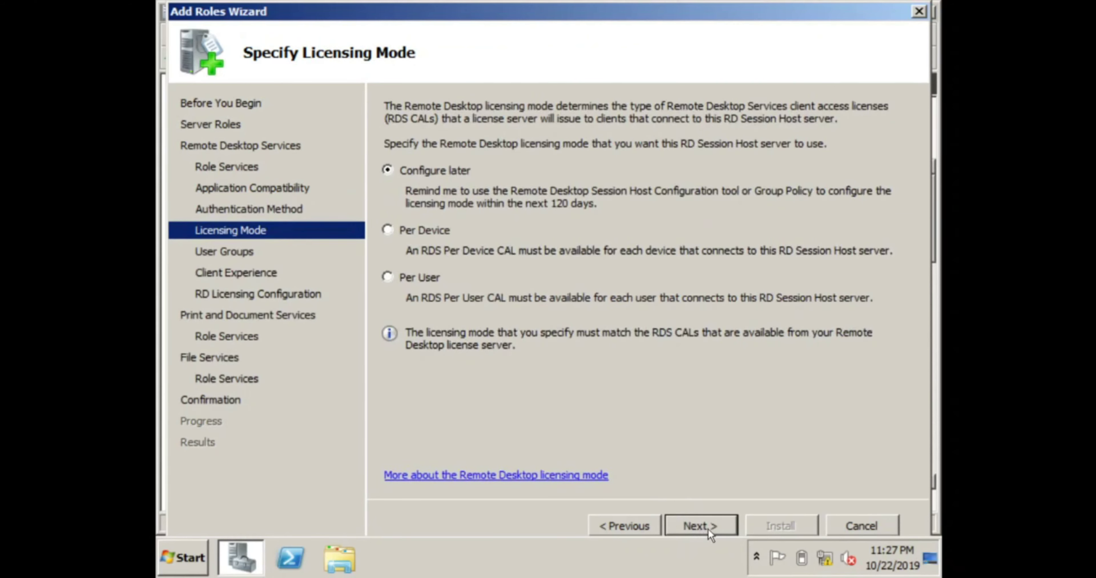
click(708, 531)
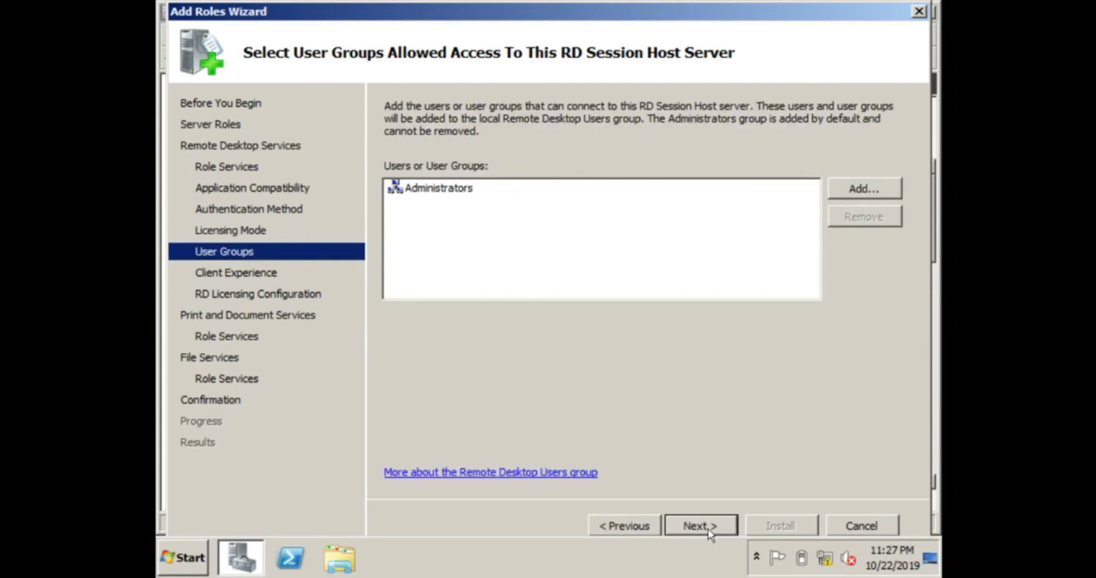
click(710, 535)
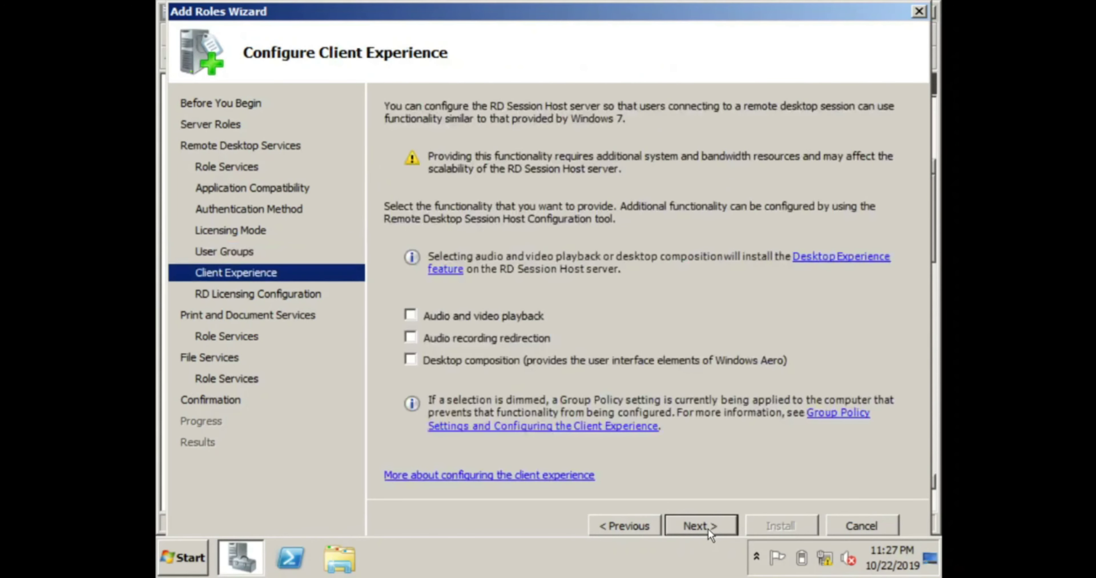
- Accept the client experience, discovery scope, Print Server and File Server defaults to reach Confirmation
click(710, 535)
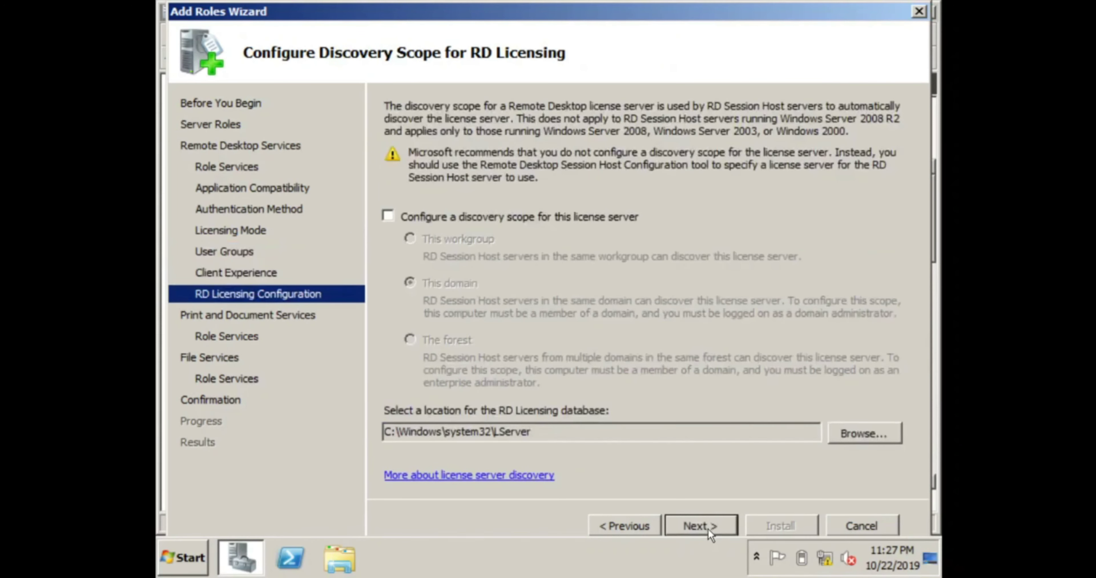
click(710, 535)
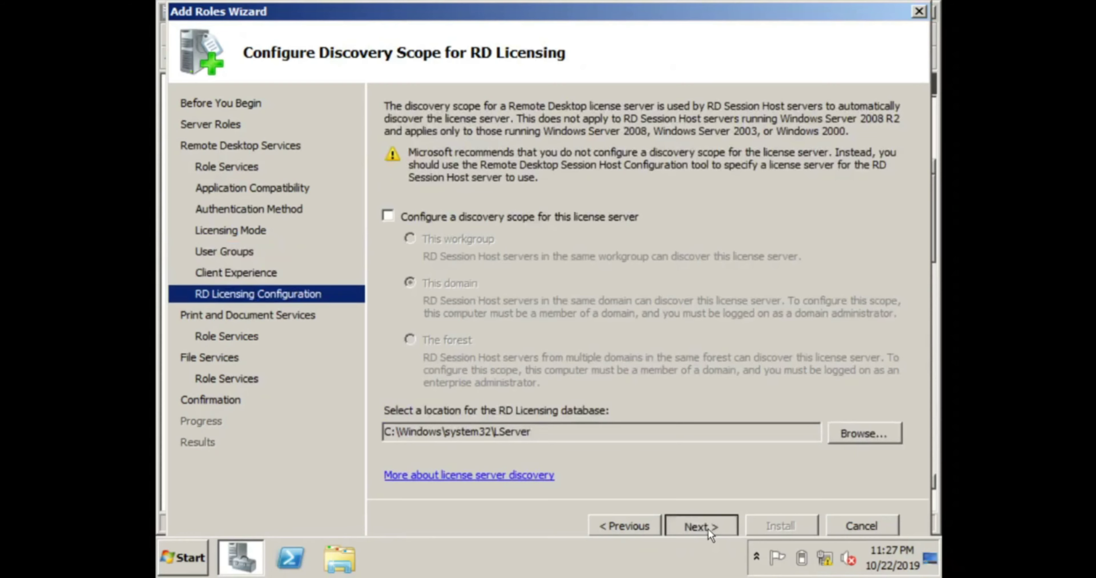
click(710, 535)
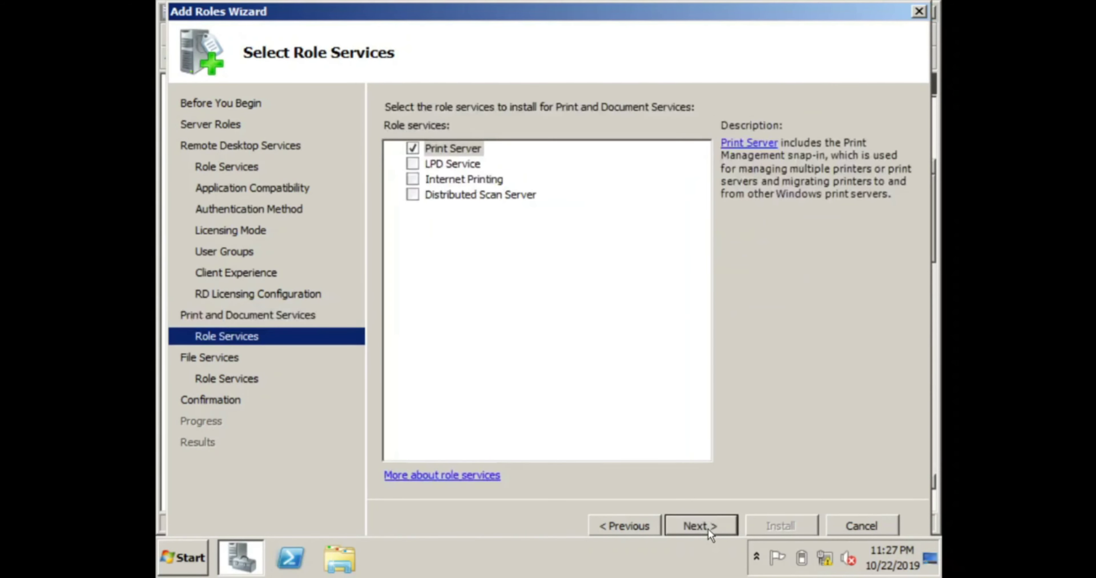
click(710, 535)
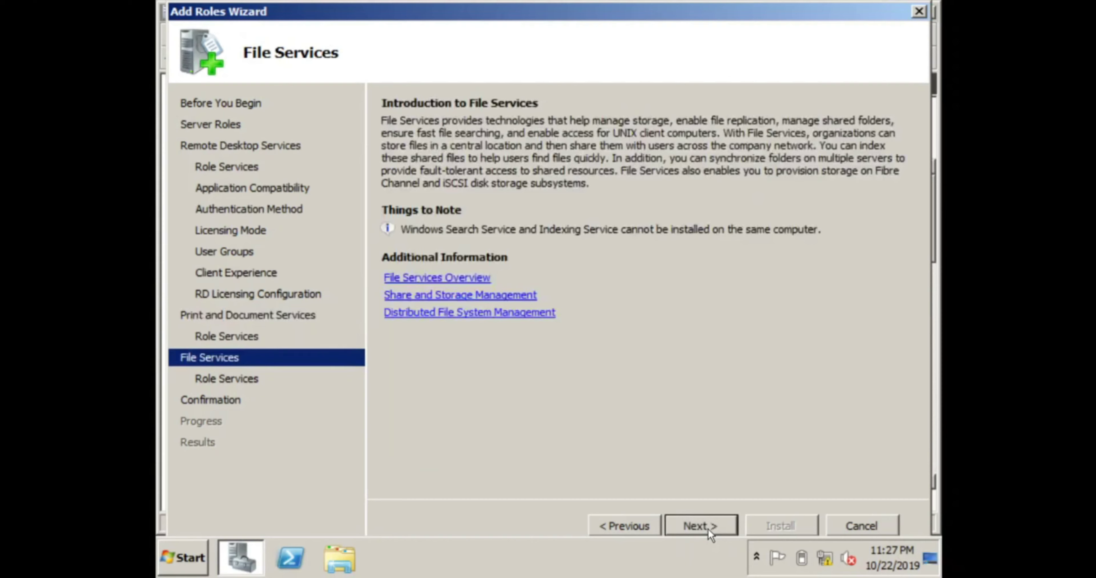
click(711, 535)
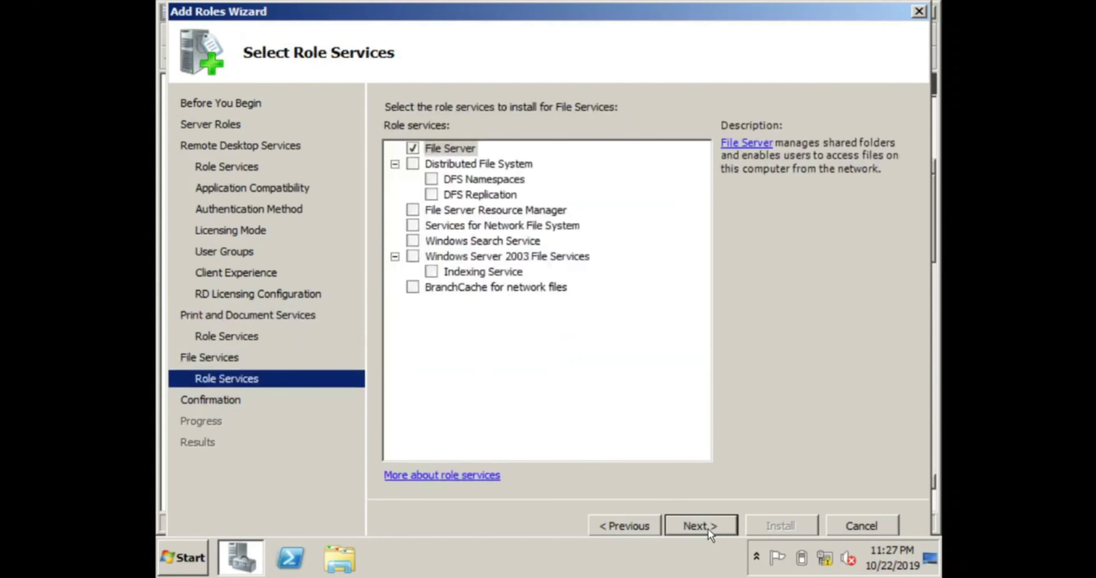
click(711, 535)
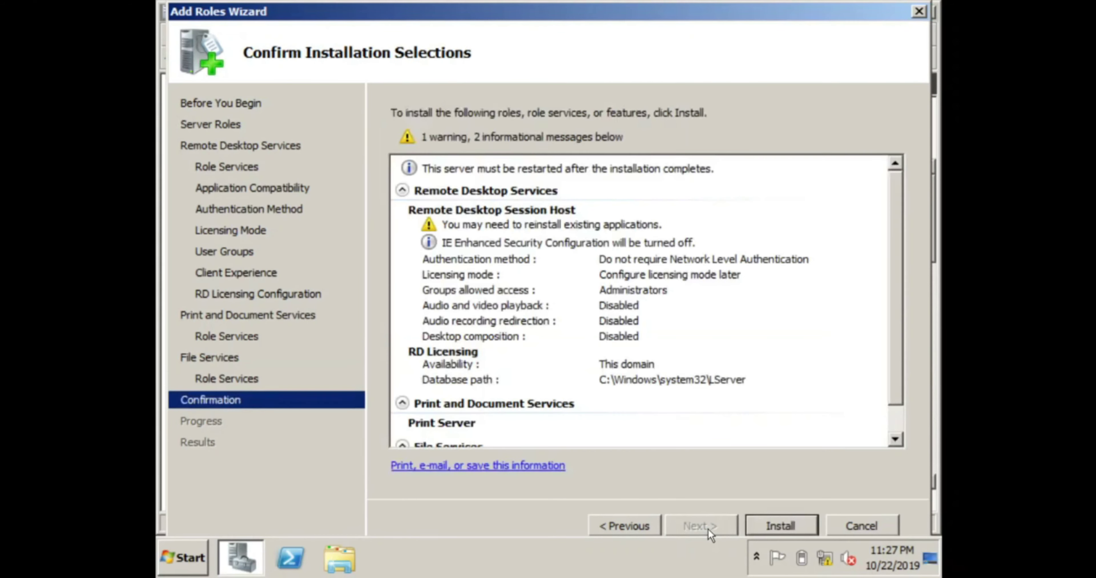
- Install the selected roles, close the wizard and restart the server
click(770, 527)
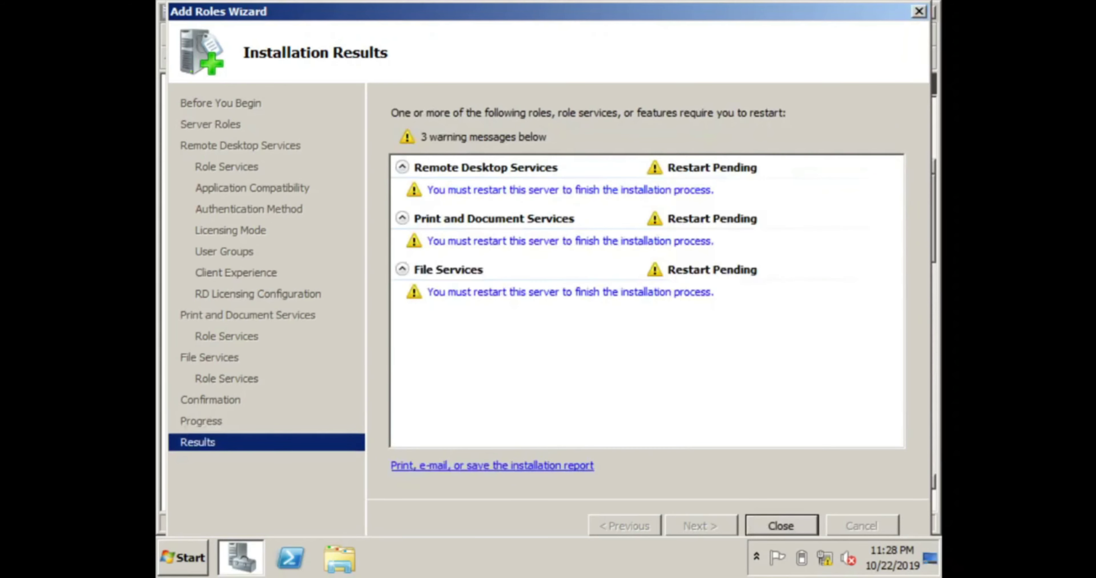
click(791, 526)
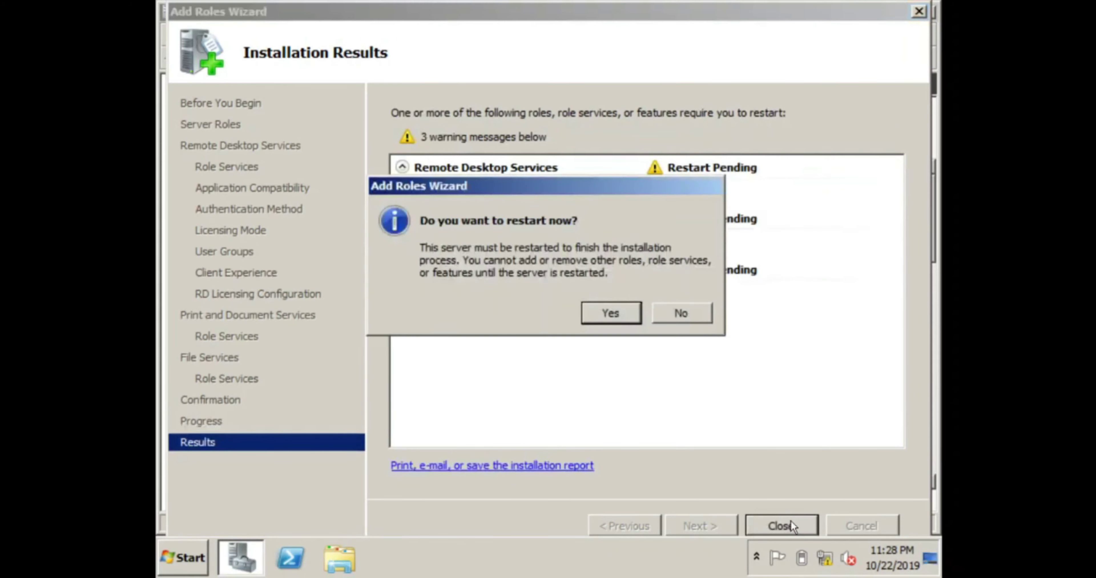
click(612, 313)
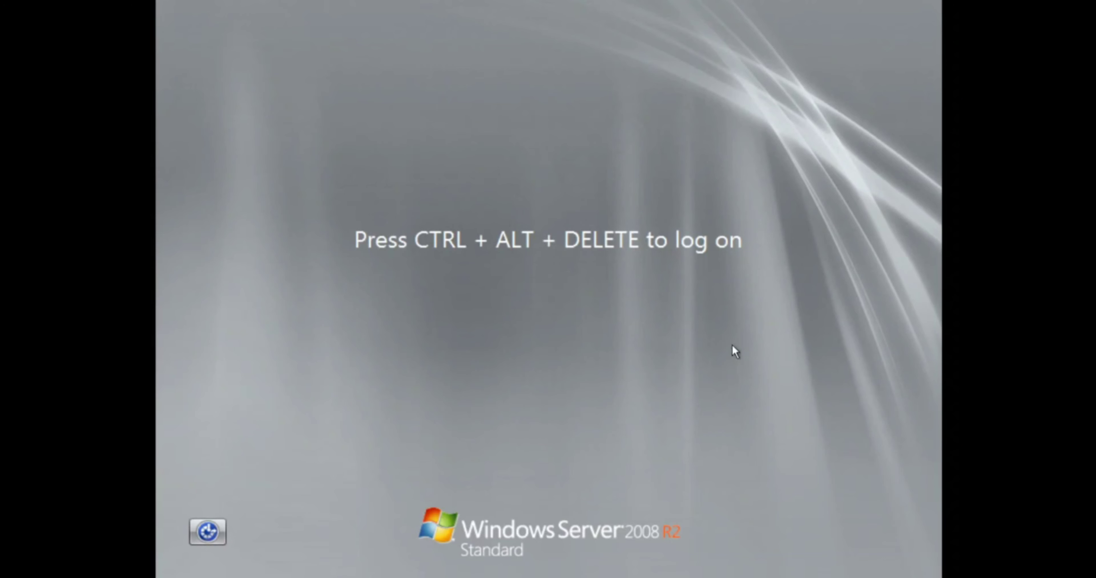
- Log back on as administrator with the account password and return to the Notepad notes
key(ctrl+alt+Delete)
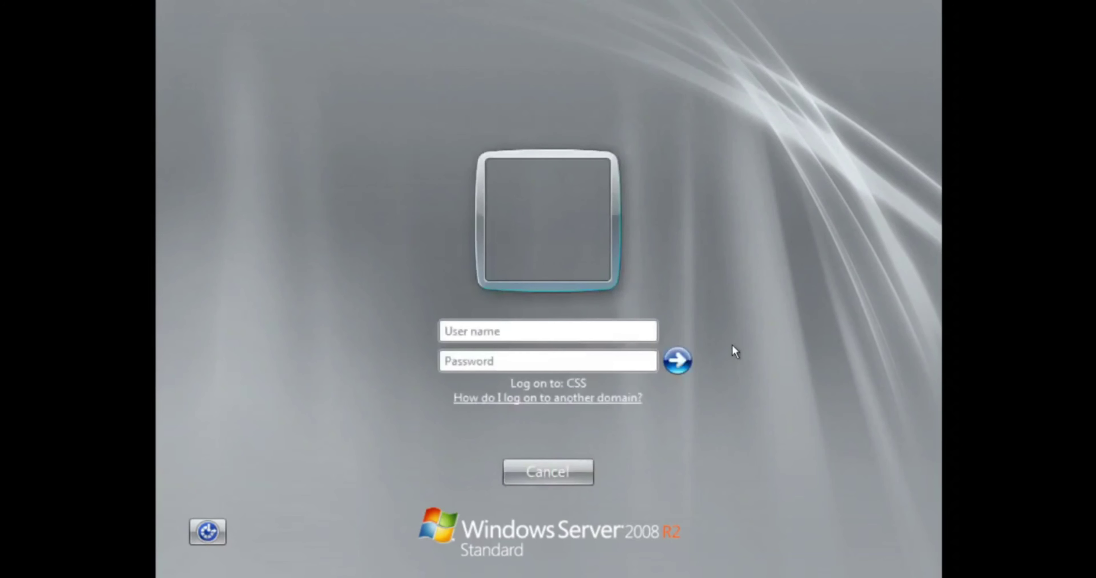
text(administrator)
key(Tab)
text(•••••••)
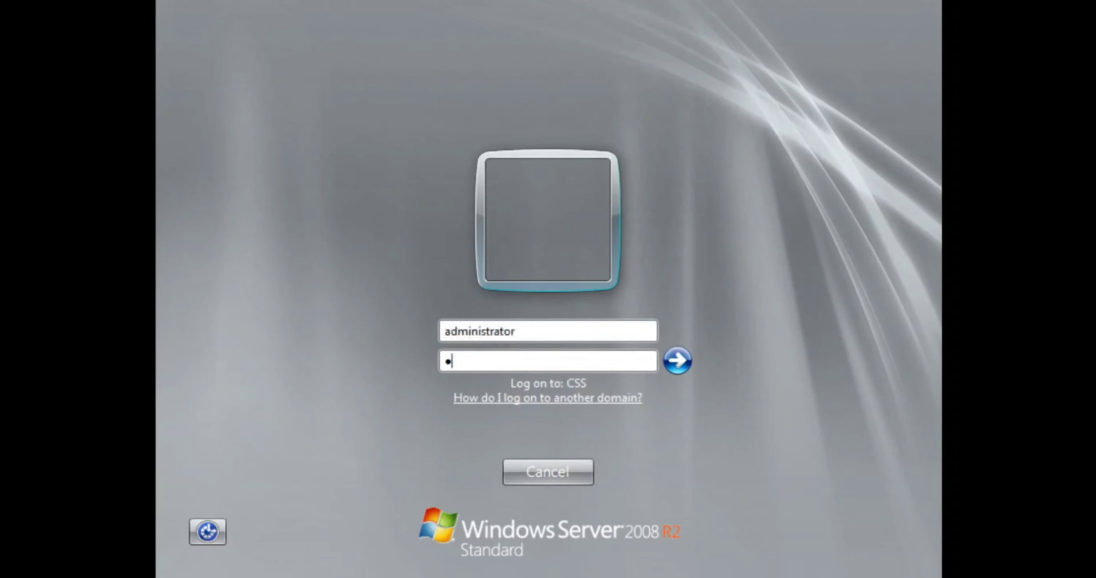
key(Return)
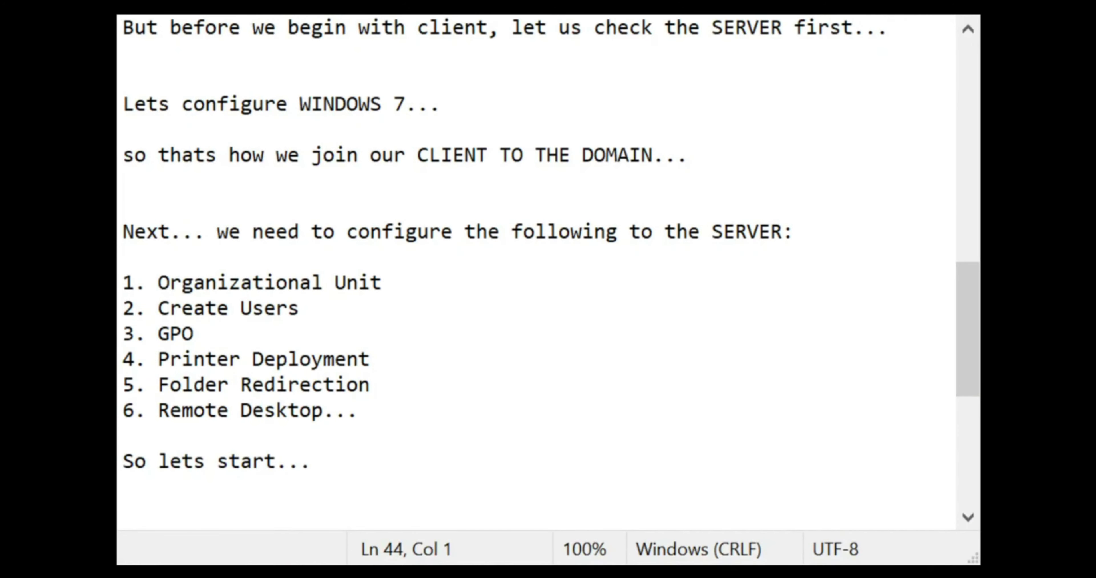
click(438, 469)
- Add the line "We are now going to create USERS..." below "So lets start..." in Notepad
key(Return)
key(Return)
key(Return)
key(Return)
key(Return)
key(Return)
key(BackSpace)
key(BackSpace)
key(BackSpace)
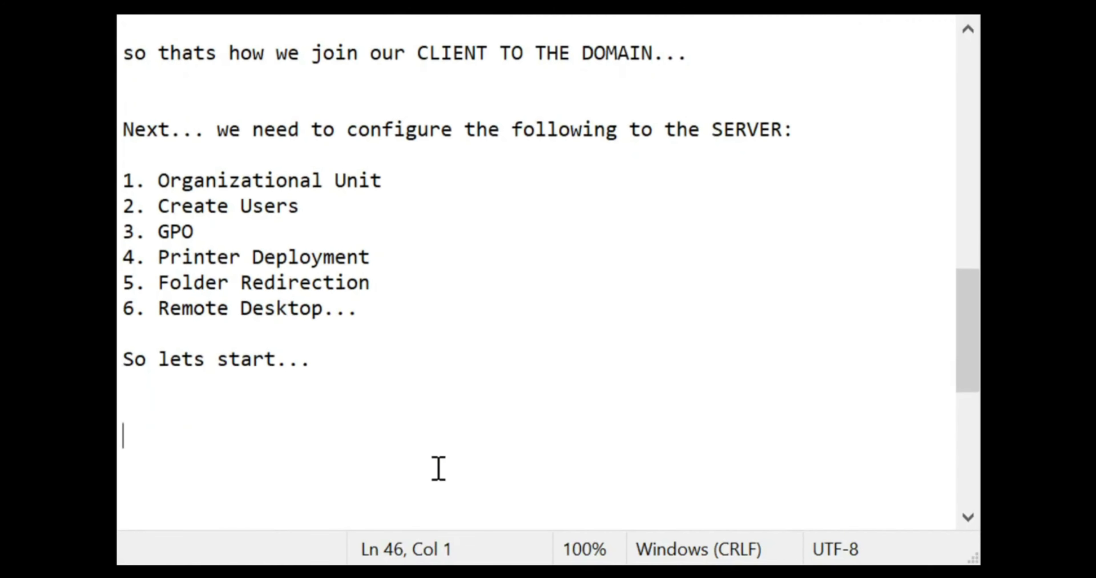
text(We are no)
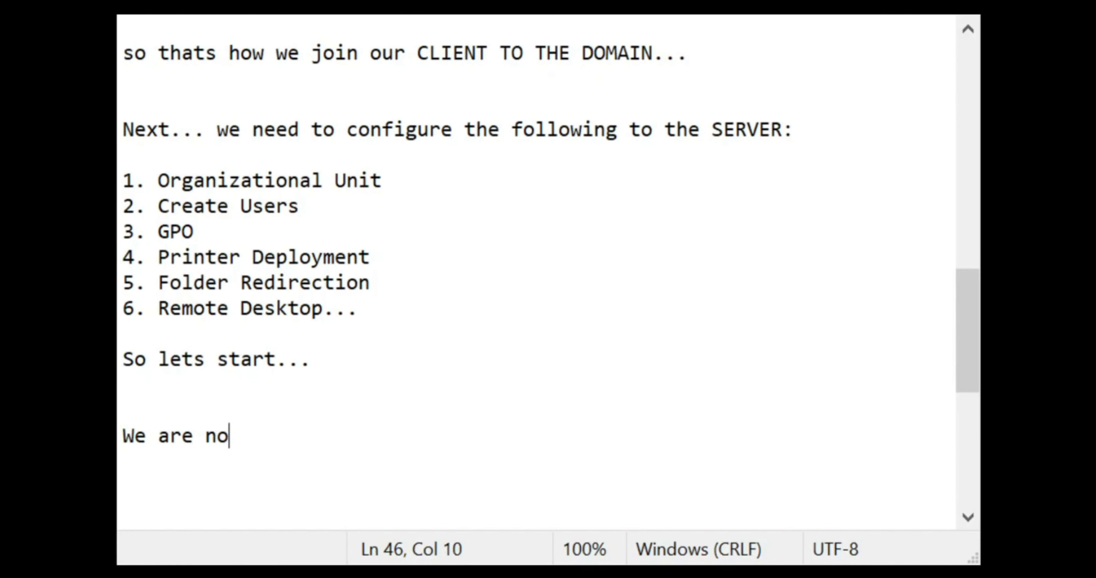
text(w going )
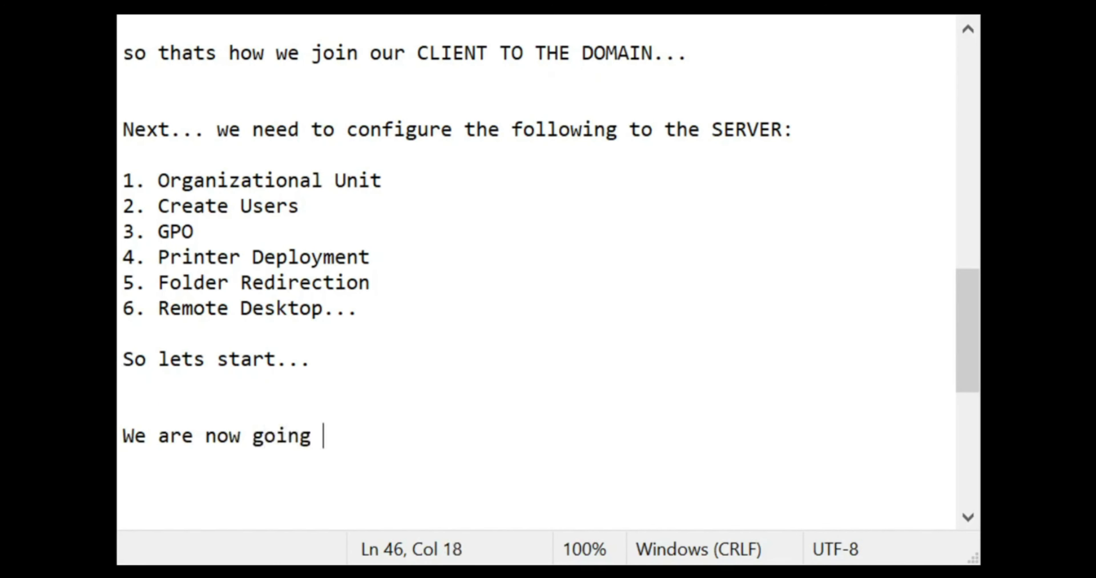
text(to create )
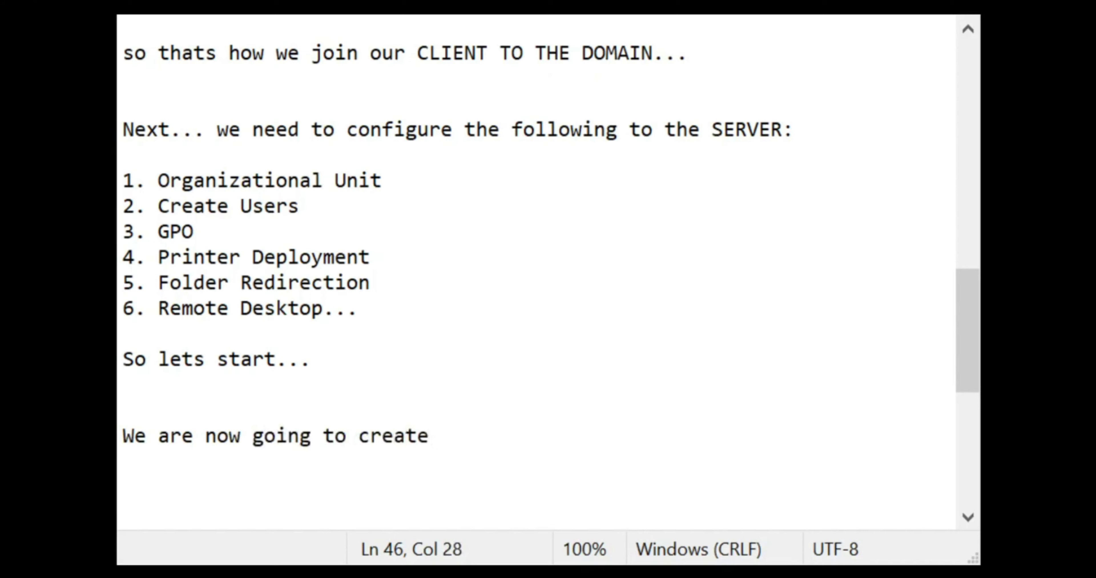
text(USERS...)
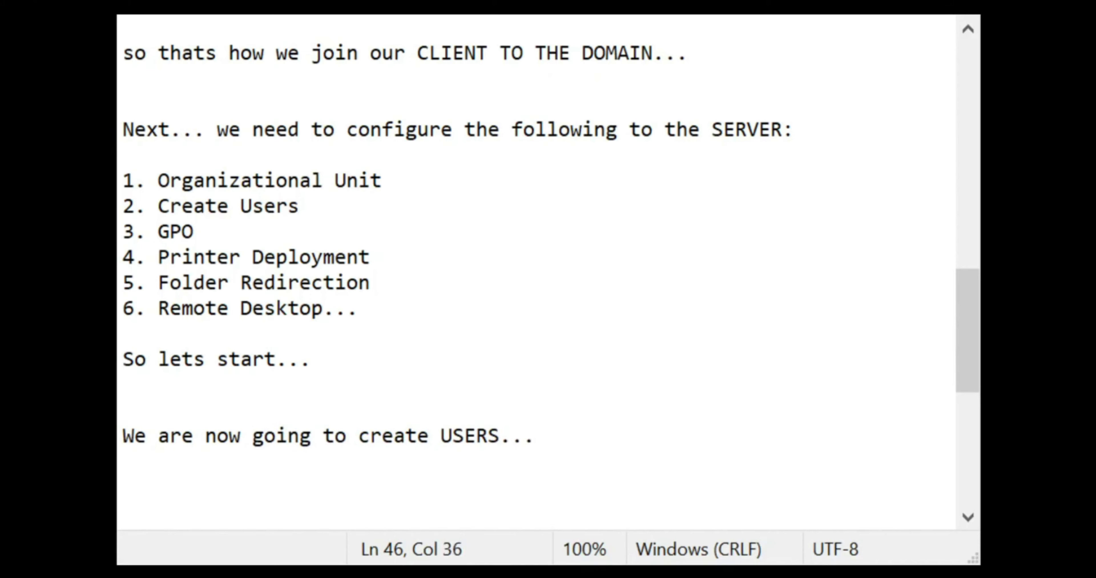
key(Return)
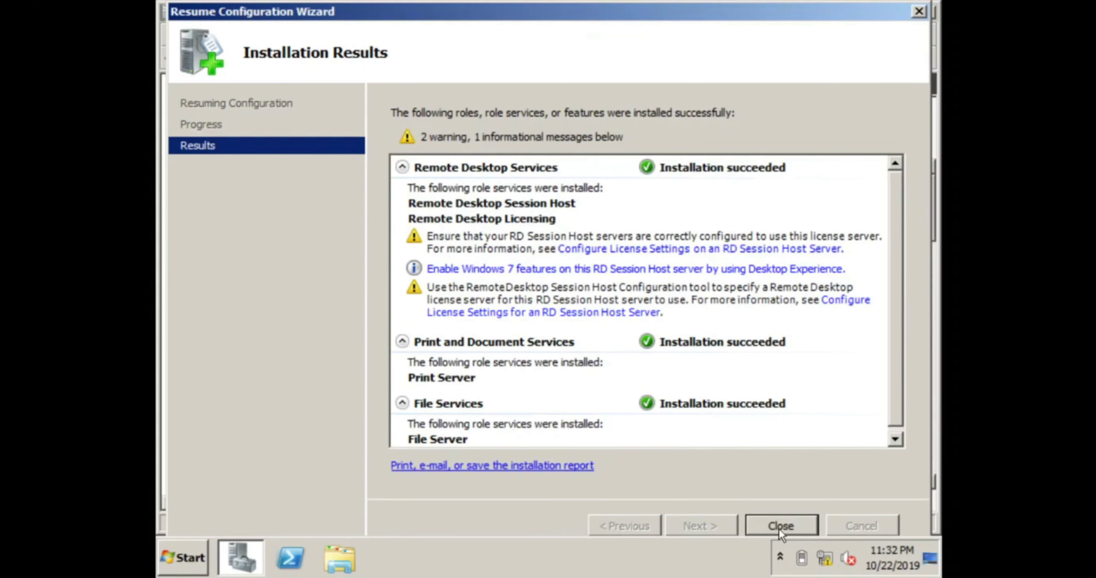
- Close the installation results wizard and Server Manager
scroll(749, 333, down, 1)
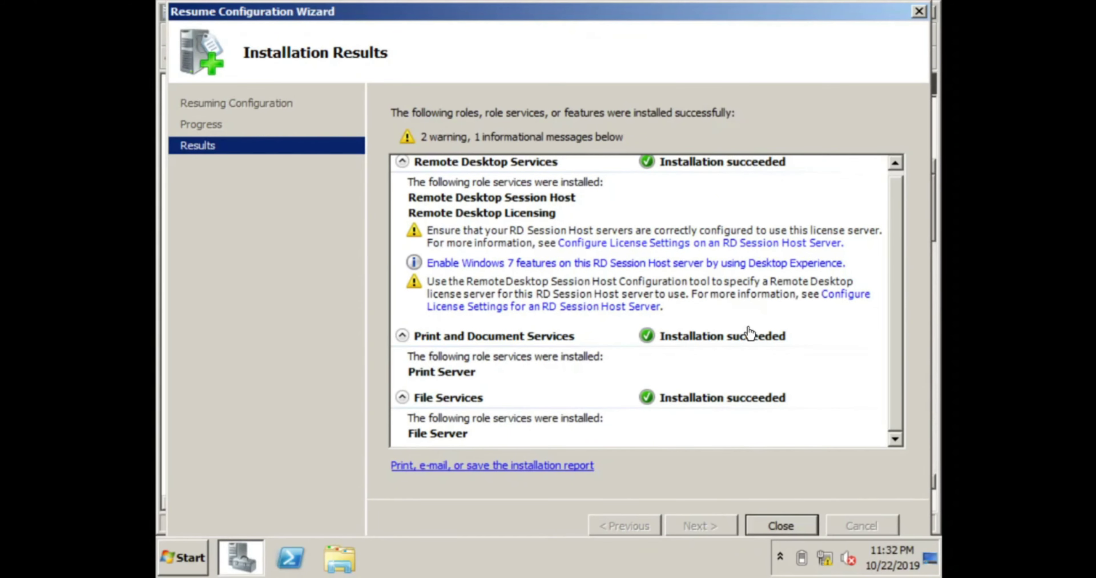
click(773, 524)
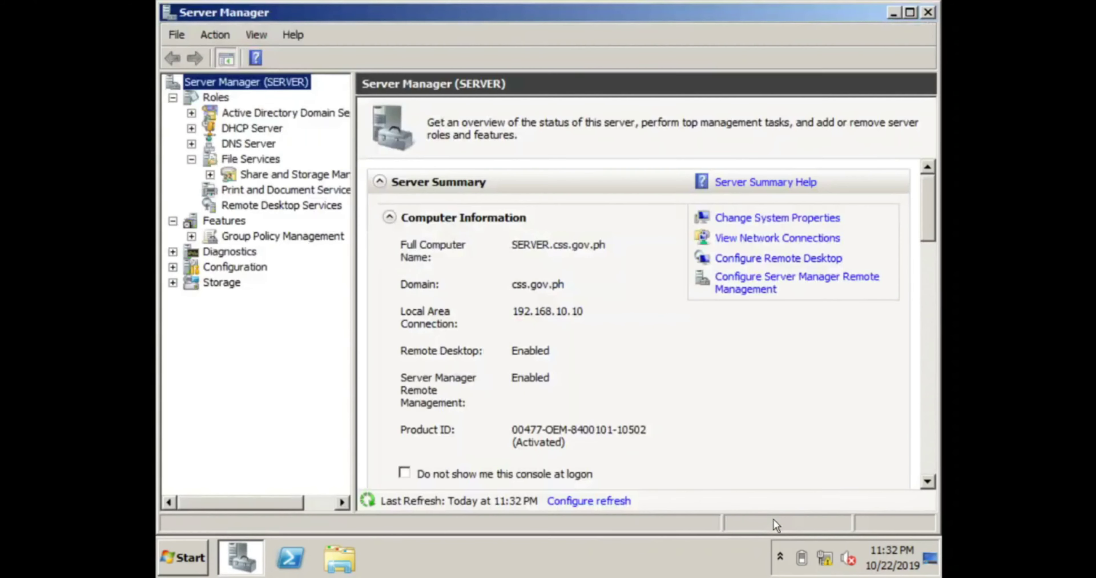
click(928, 12)
- Launch Active Directory Users and Computers, expand css.gov.ph, and show its New object choices
click(173, 564)
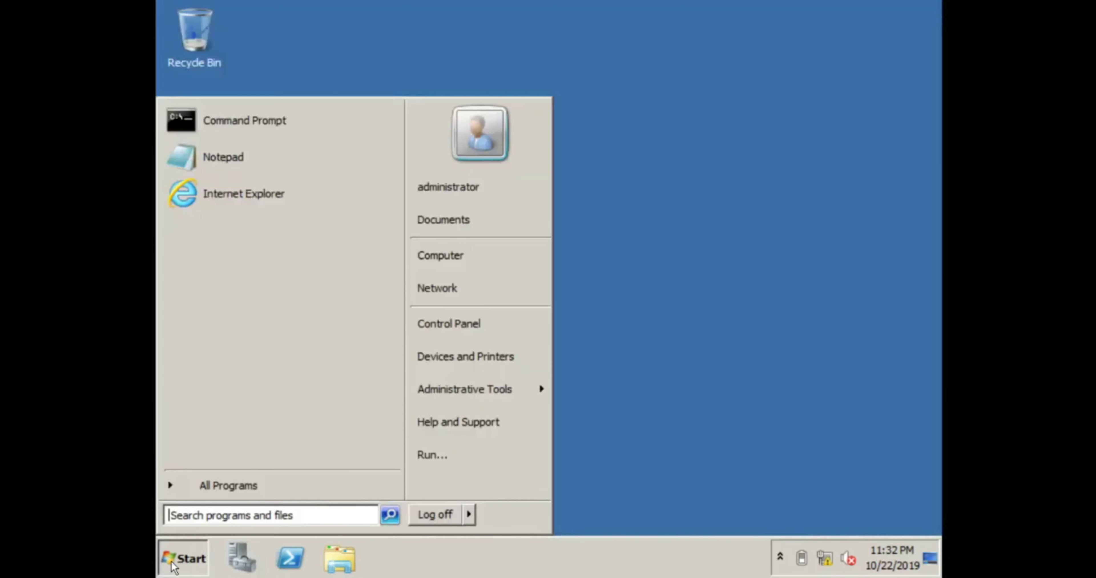
mouse_move(499, 379)
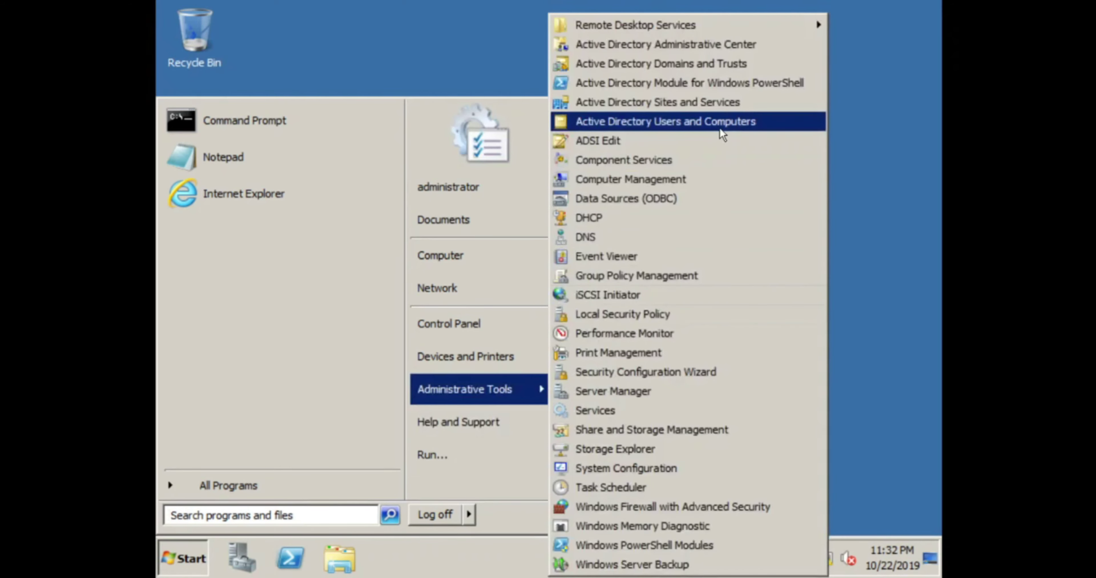
click(784, 127)
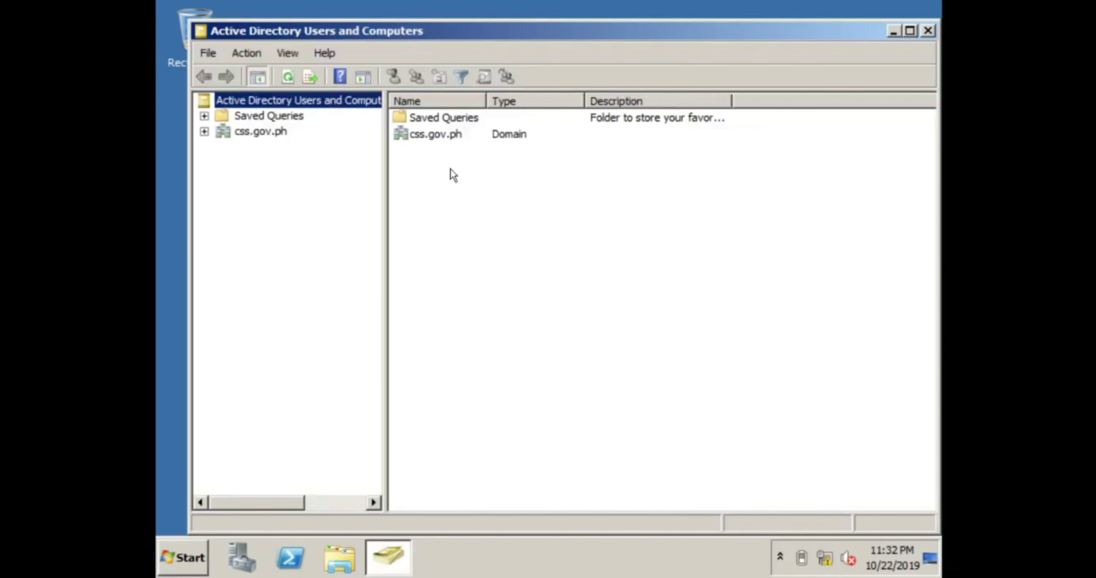
click(271, 133)
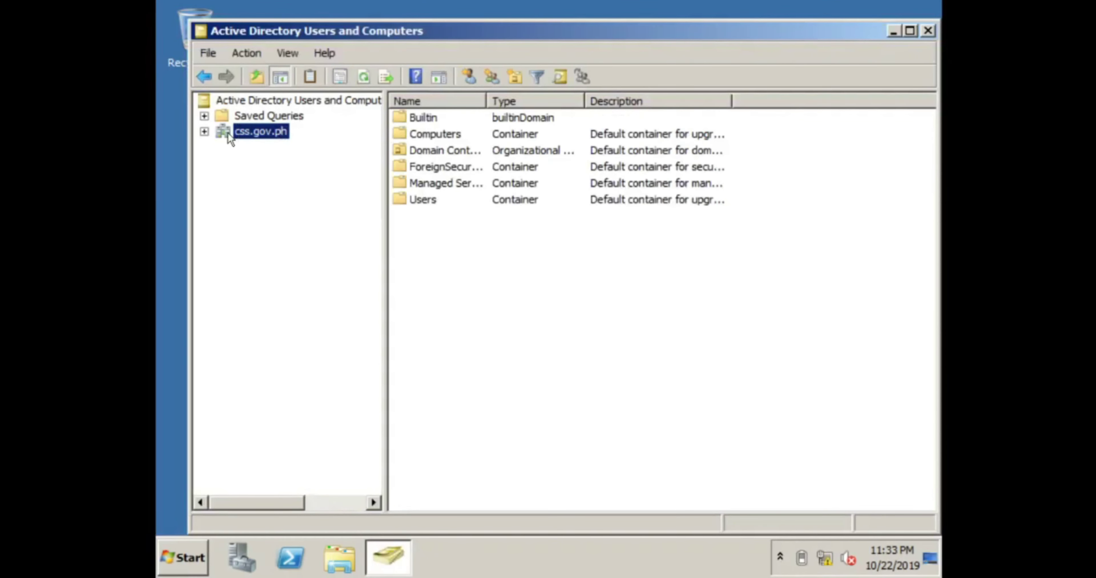
click(204, 131)
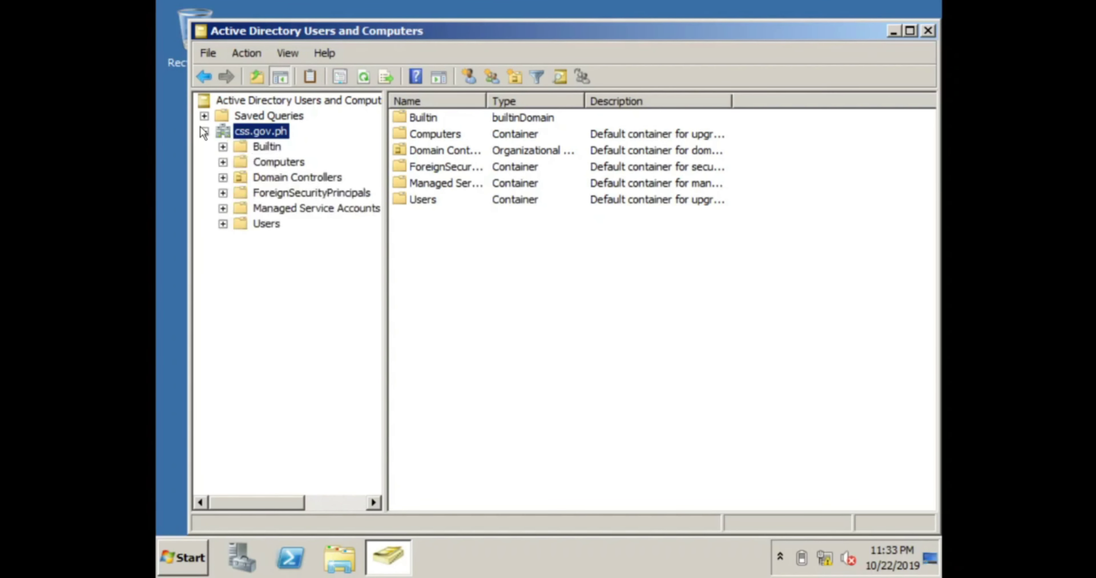
right_click(249, 126)
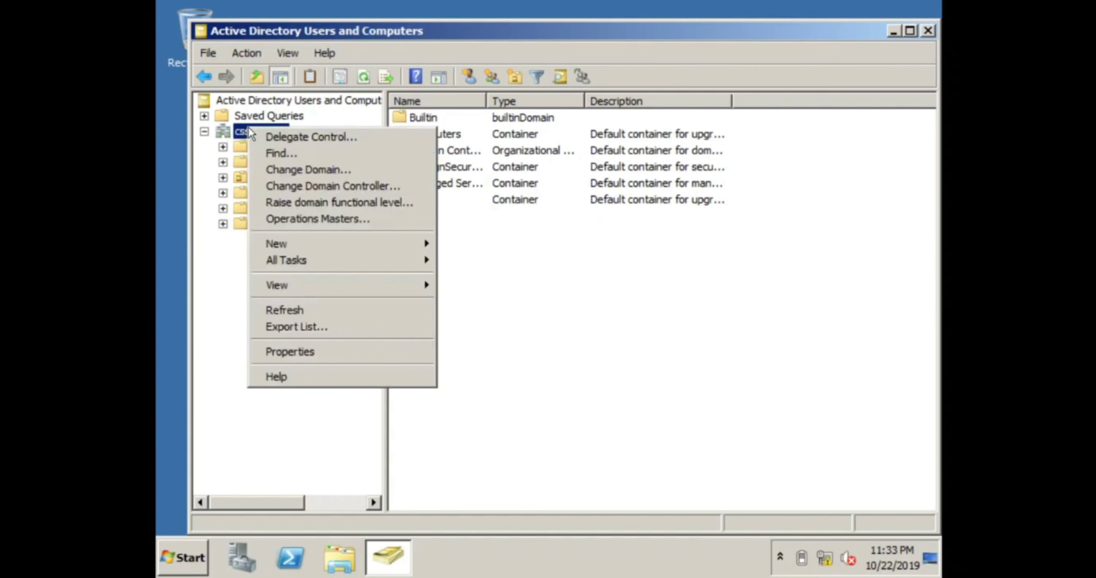
mouse_move(339, 252)
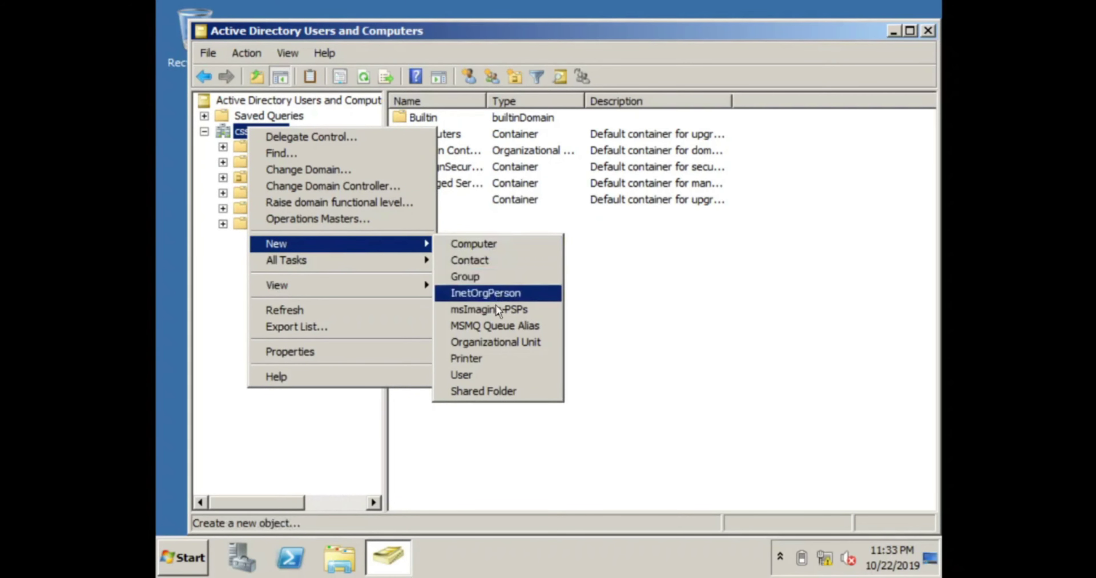
- Create an organizational unit named "GRADE 9 - CSS" under css.gov.ph
click(530, 341)
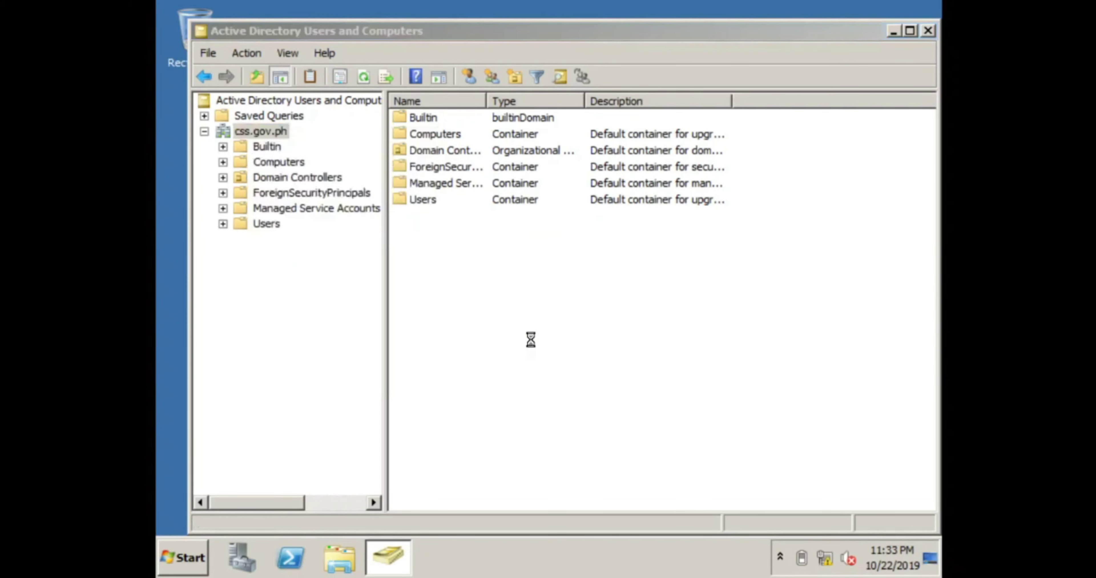
text(CSS)
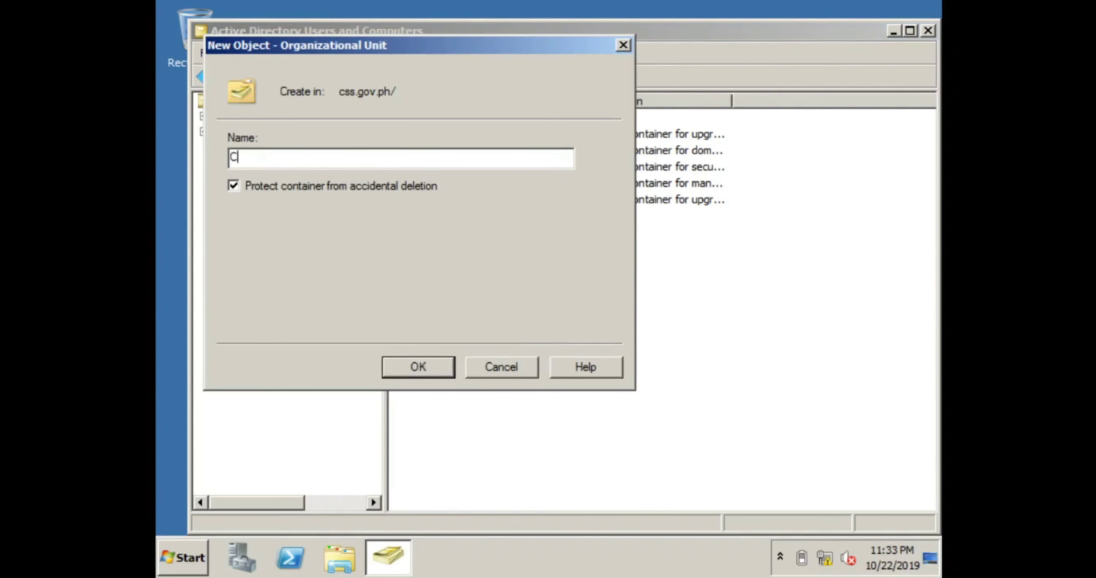
key(BackSpace)
key(BackSpace)
key(BackSpace)
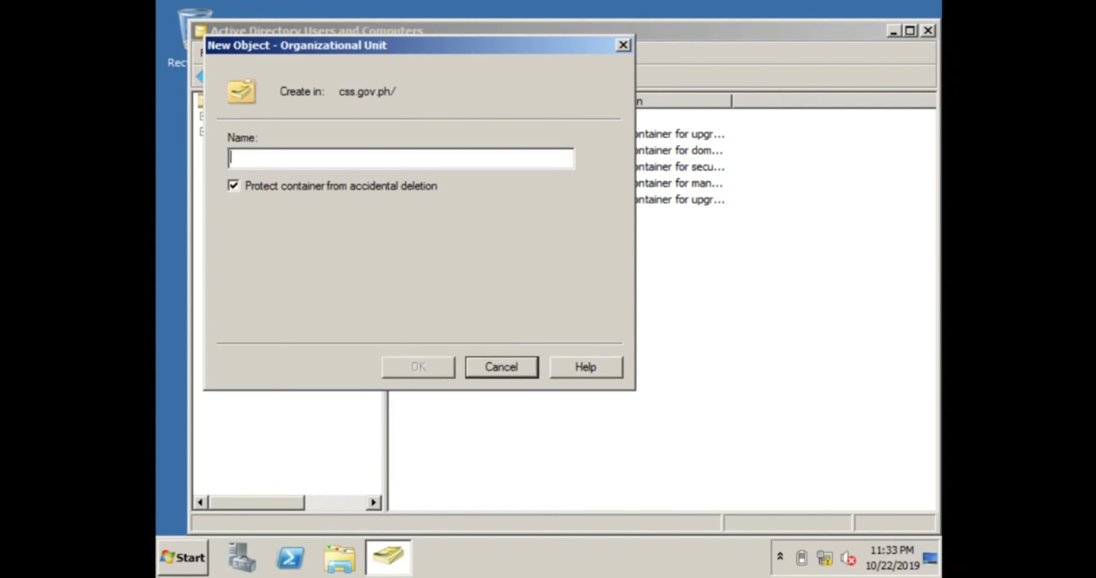
text(GRADE 9 - )
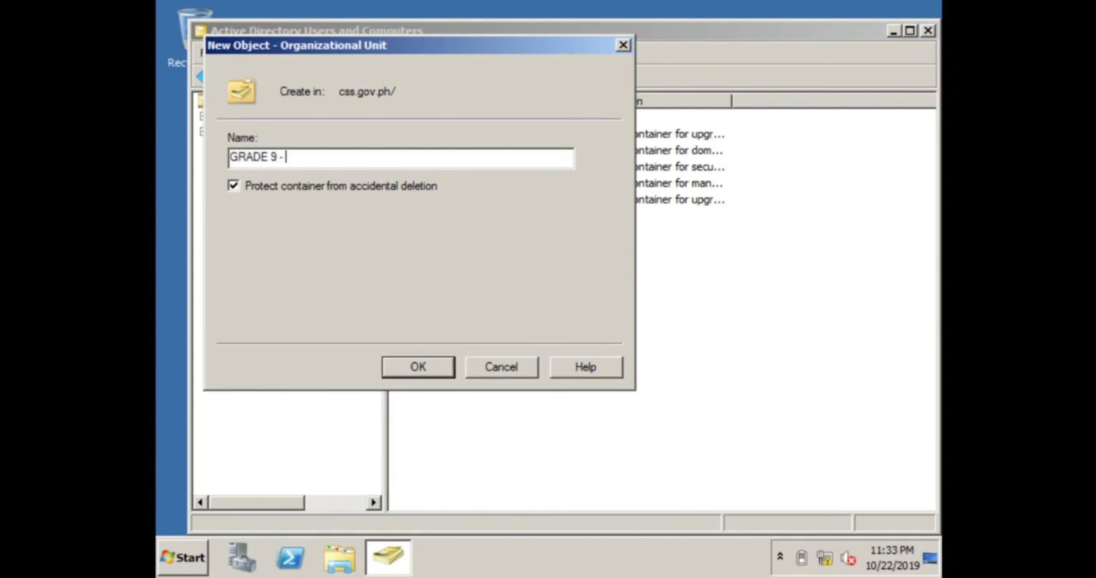
text(CSS)
click(428, 361)
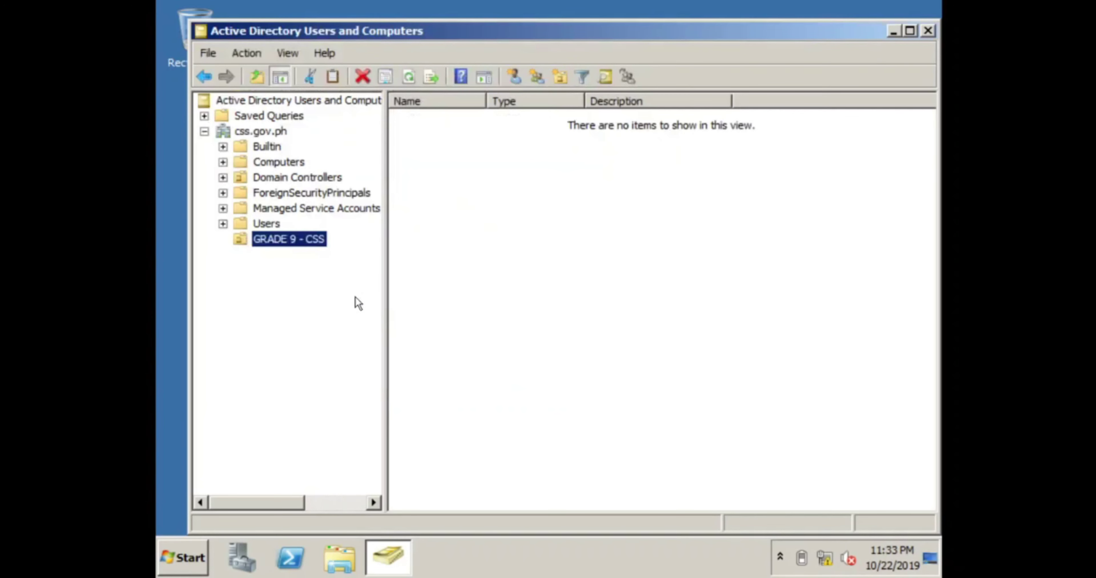
- Start a new user in GRADE 9 - CSS with name and logon name RITZ
right_click(312, 246)
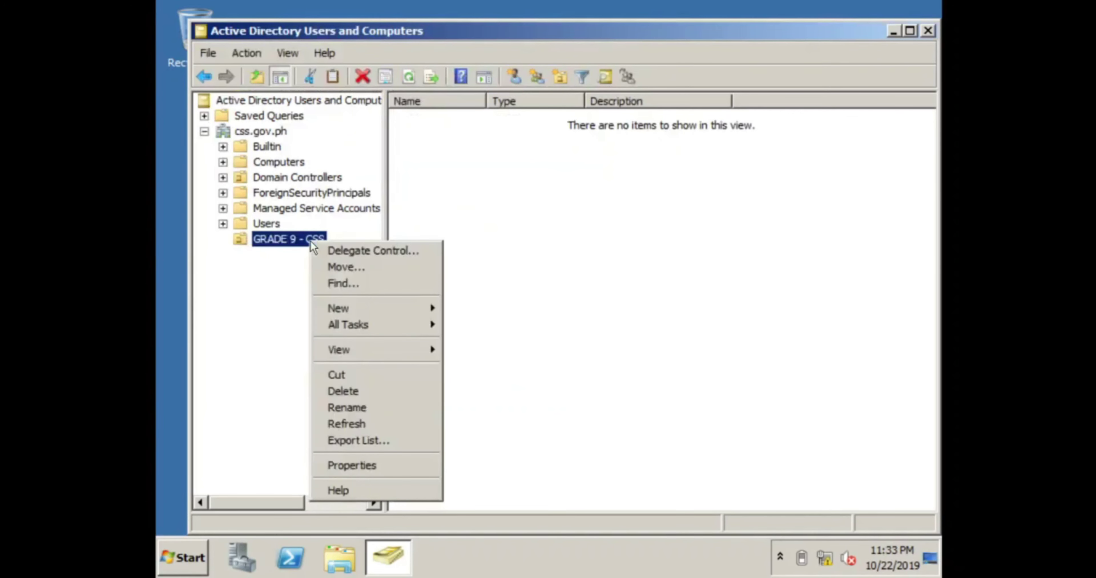
mouse_move(383, 308)
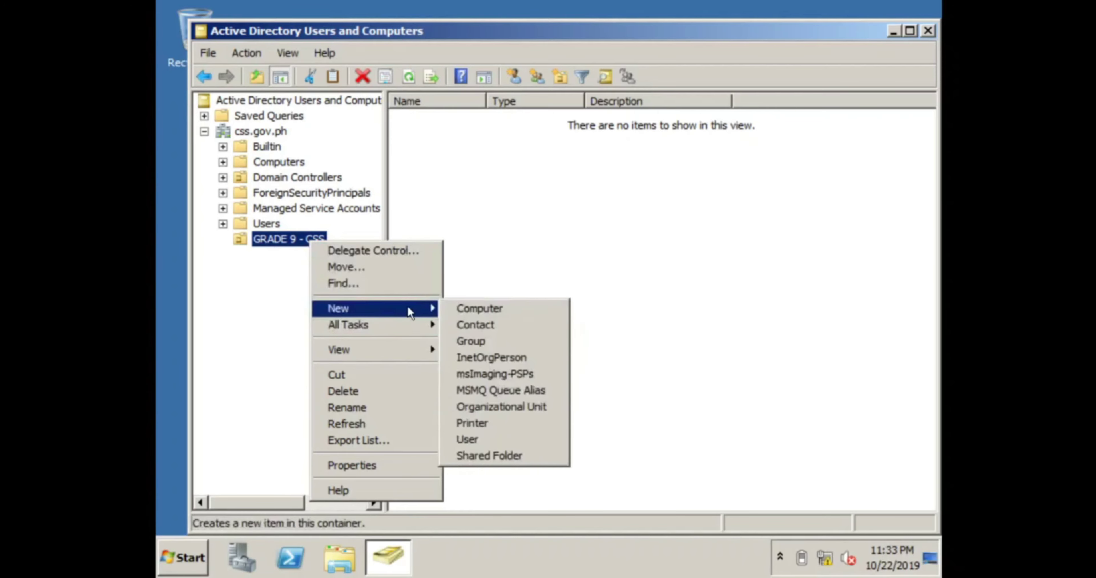
click(472, 439)
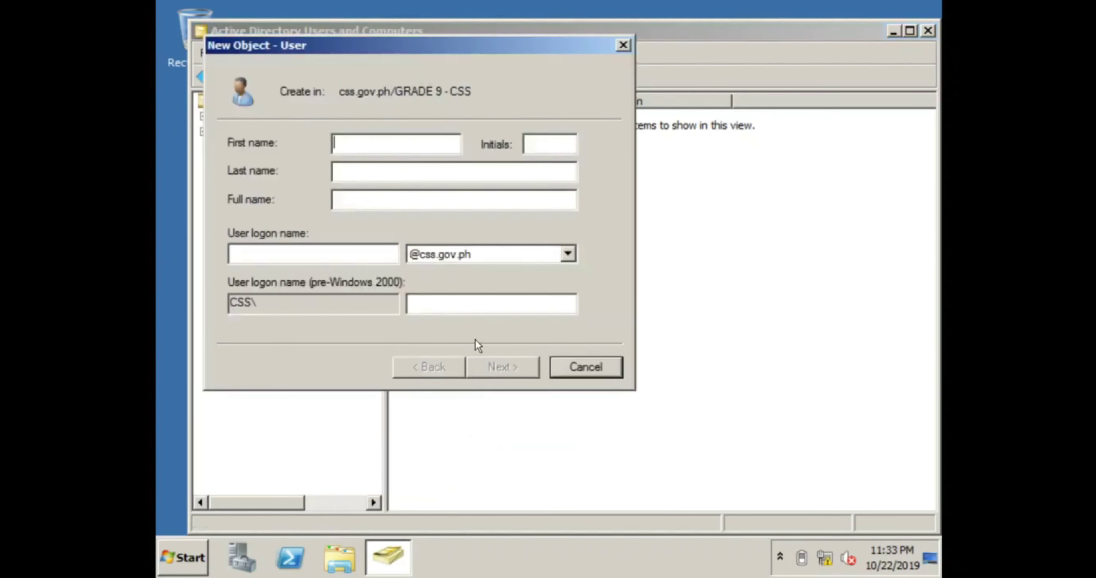
text(RITZ)
click(350, 255)
text(RITZ)
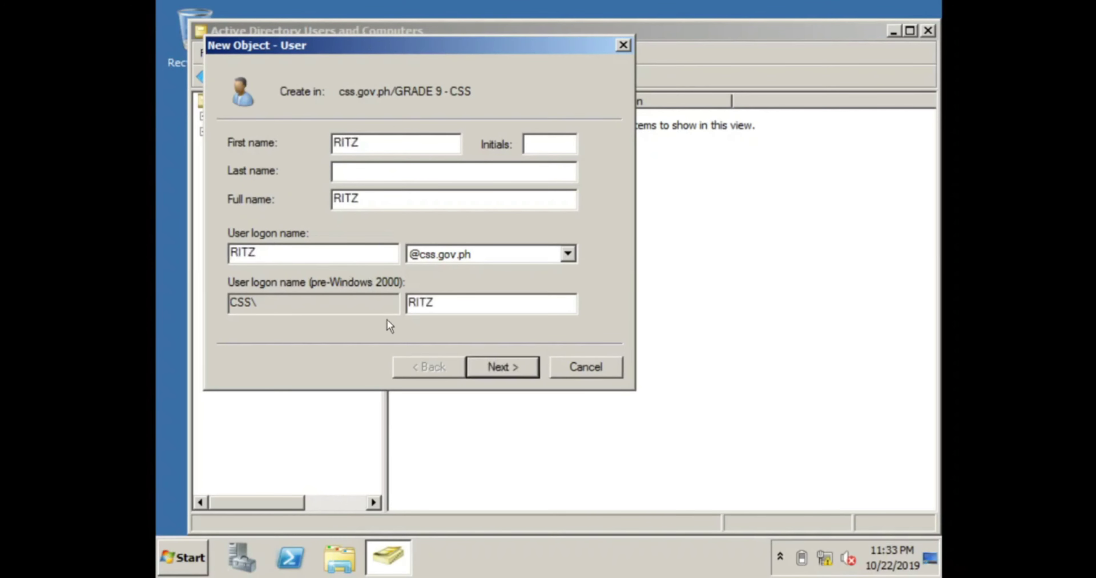
click(494, 371)
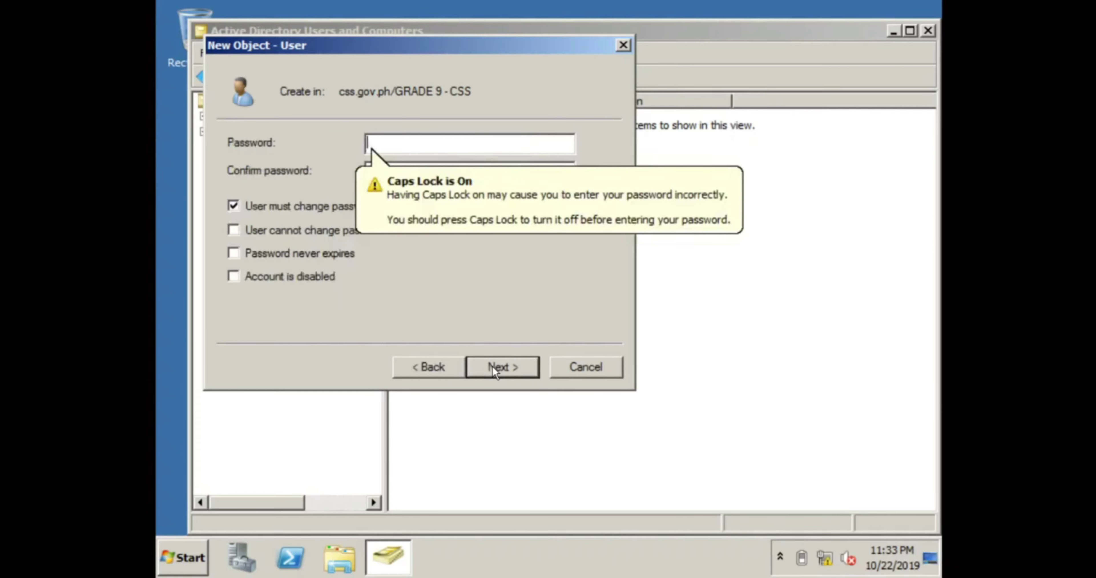
- Give RITZ a password, set its password options, and finish creating the account
click(407, 146)
text(•••••••••)
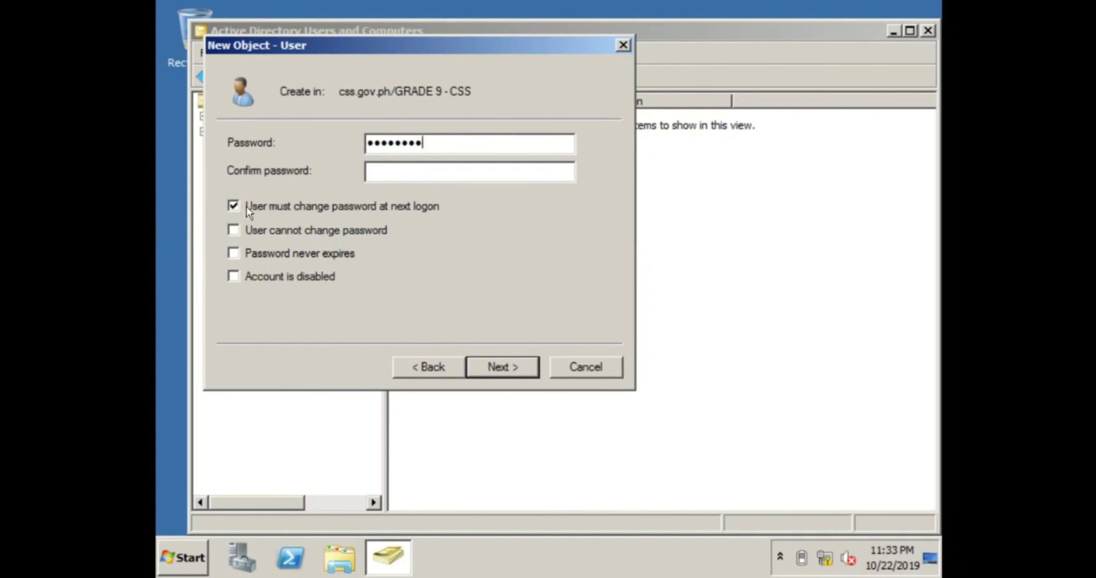
click(234, 206)
text(•••••••••)
click(502, 362)
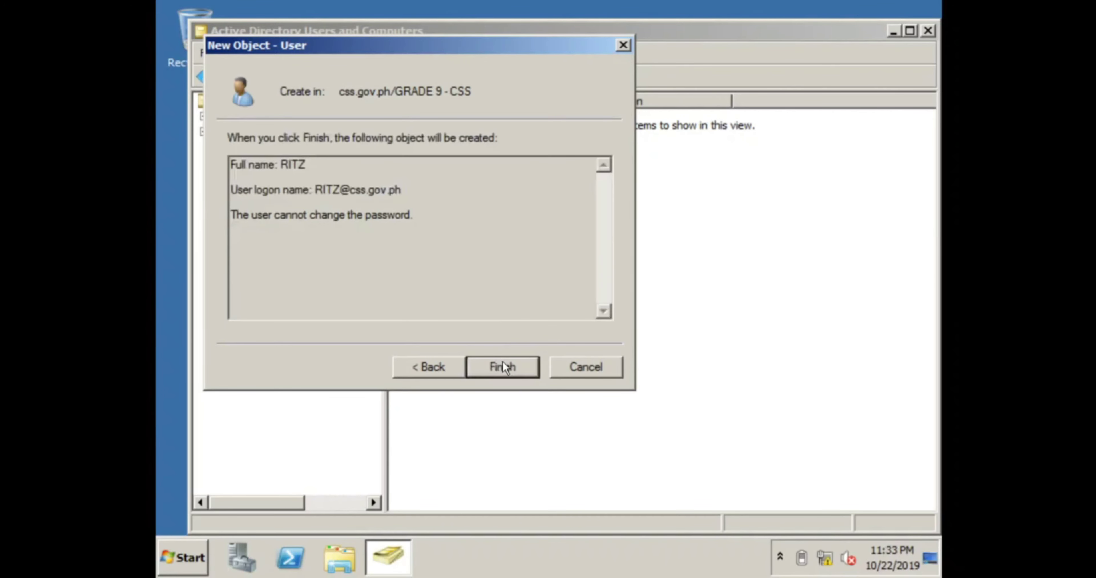
click(502, 367)
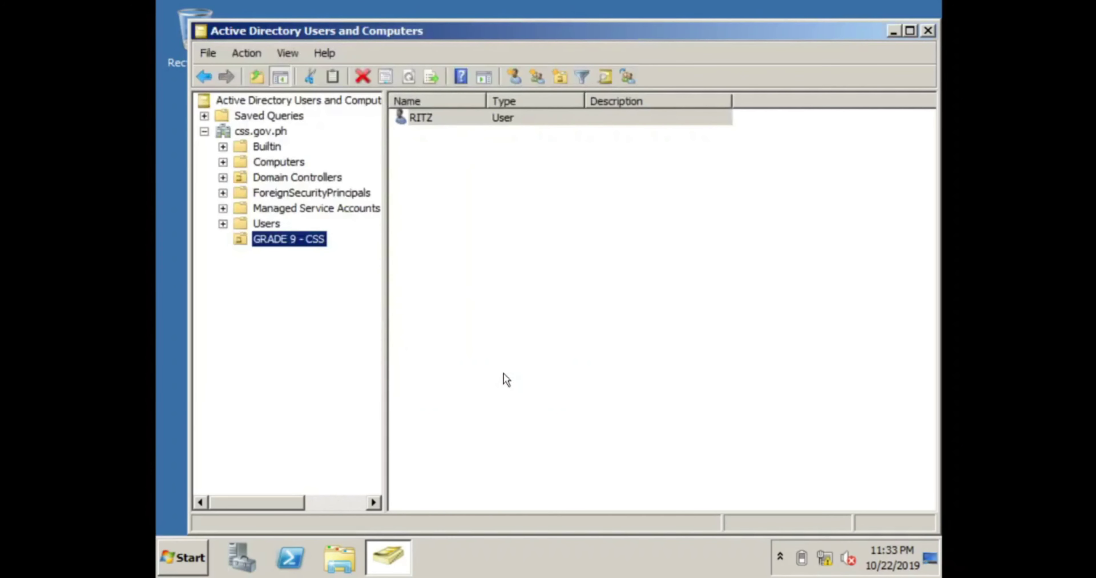
- Start a new user in GRADE 9 - CSS with name and logon name GINN
right_click(469, 162)
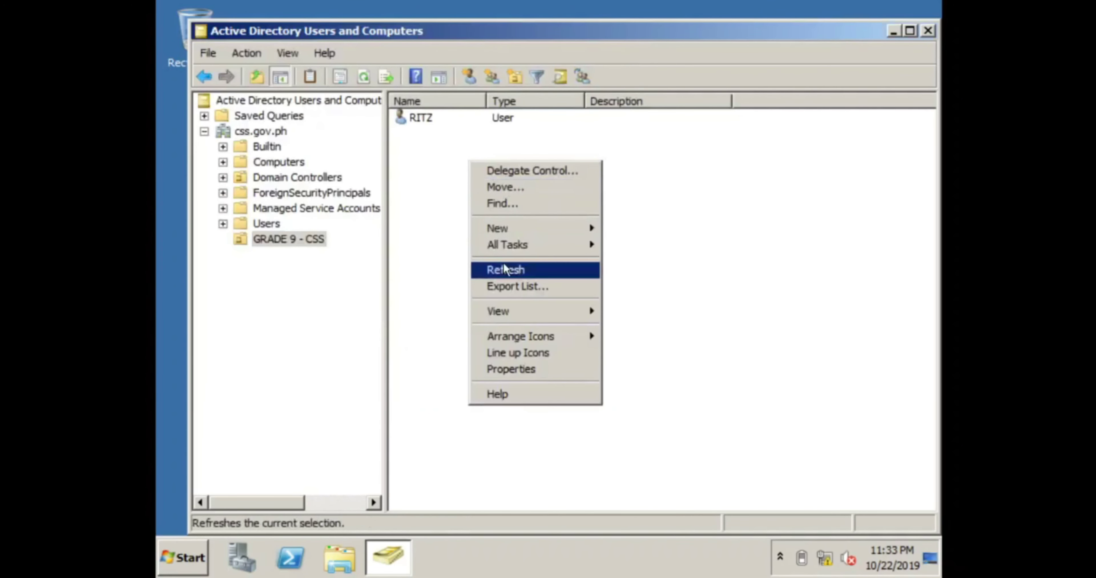
mouse_move(549, 232)
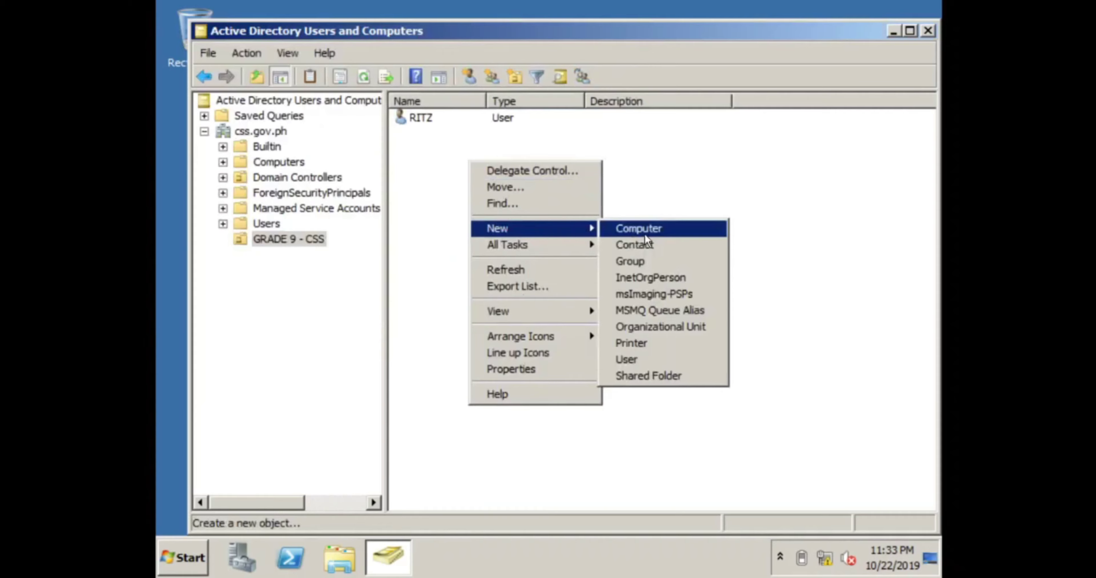
click(648, 361)
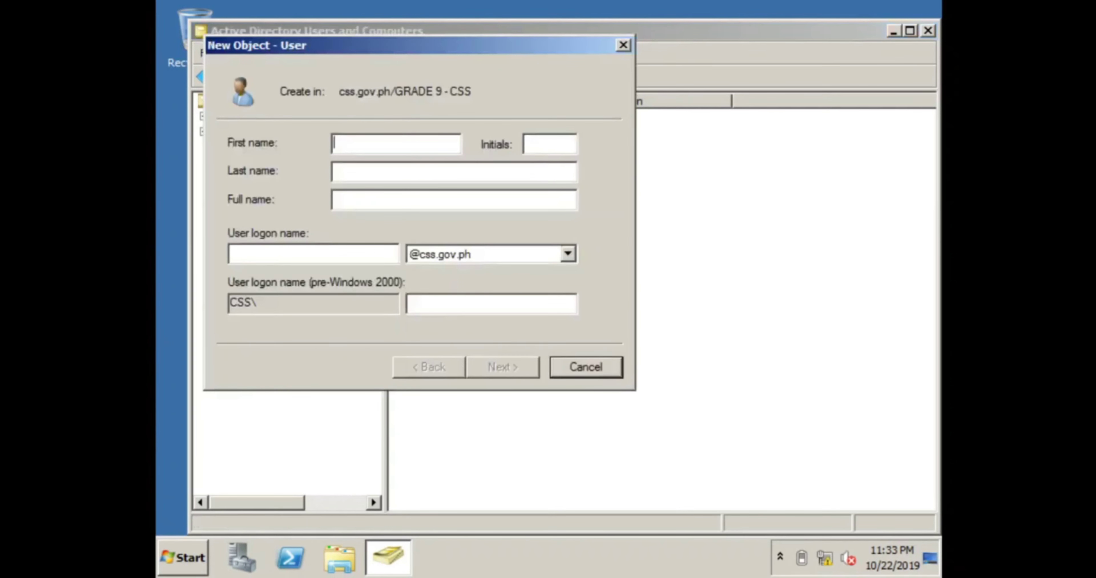
text(GINN)
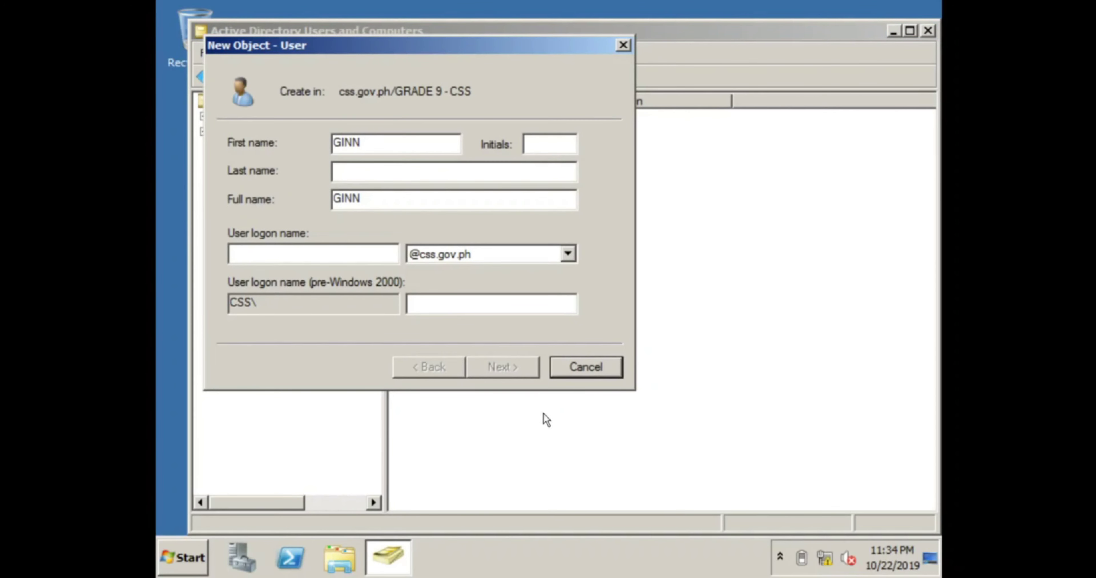
click(369, 260)
text(GINN)
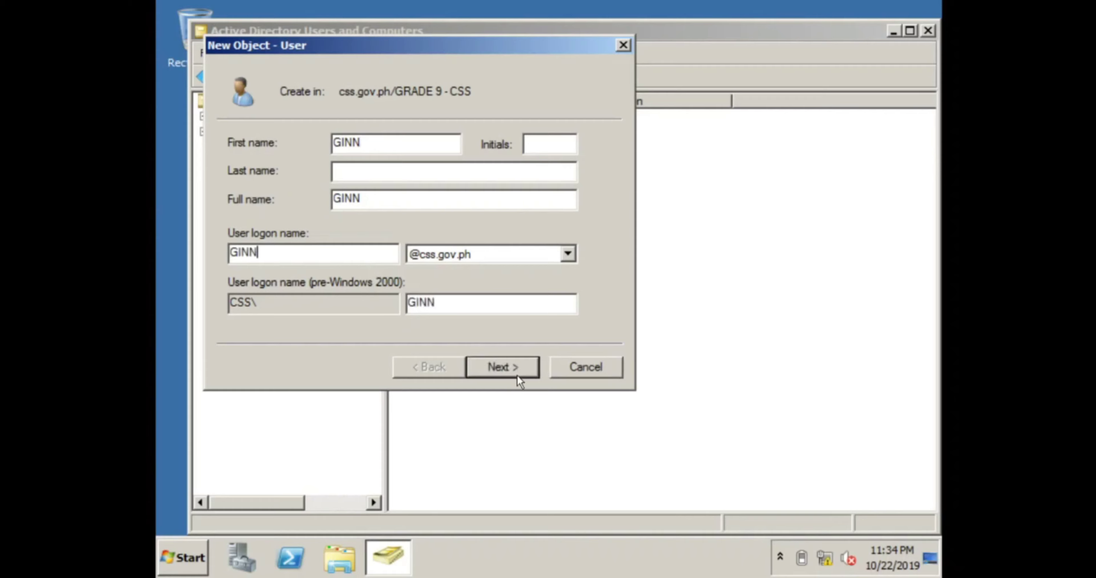
click(518, 372)
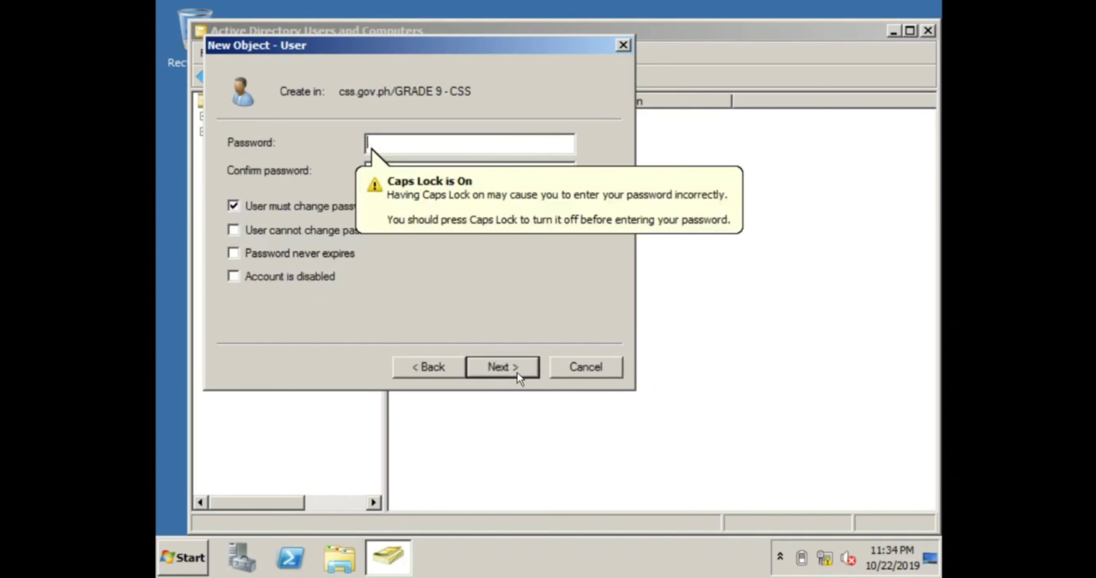
- Give GINN a password with 'User cannot change password' ticked and finish creating the account
click(247, 230)
click(406, 145)
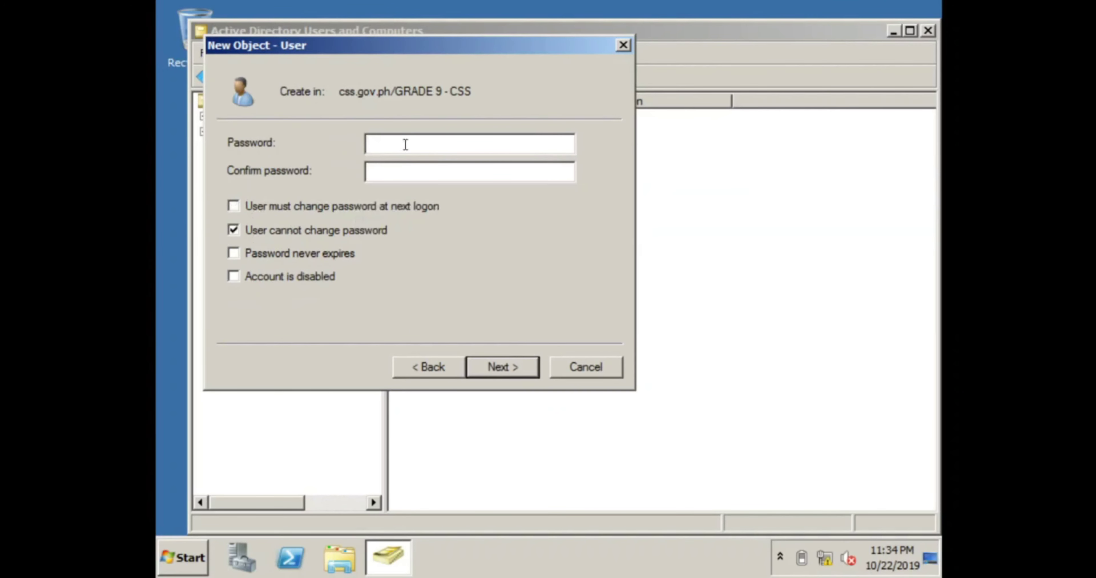
text(•••••••••)
key(Tab)
text(•••••••••)
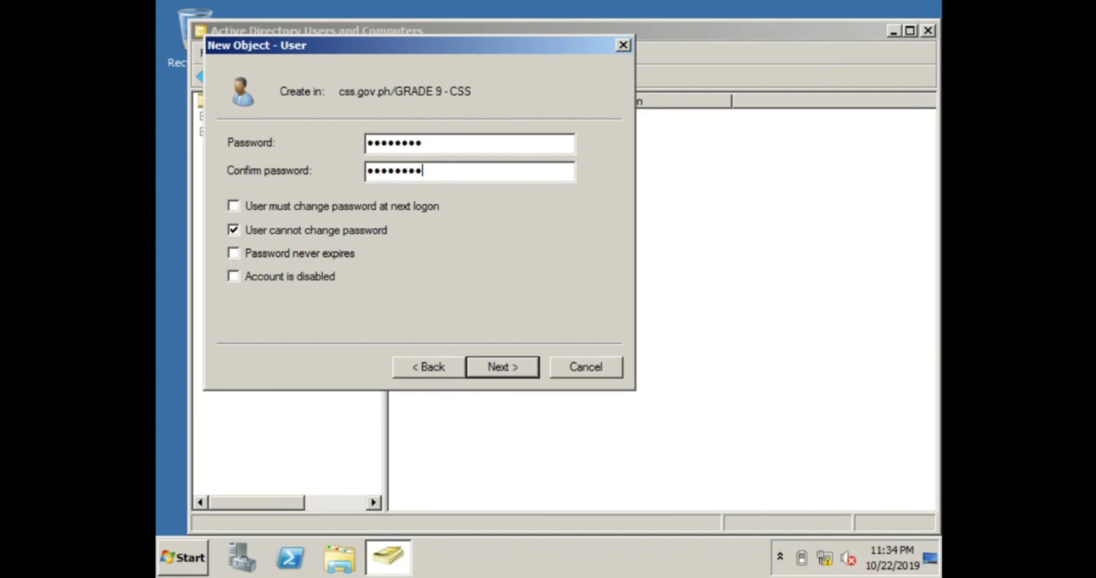
click(493, 366)
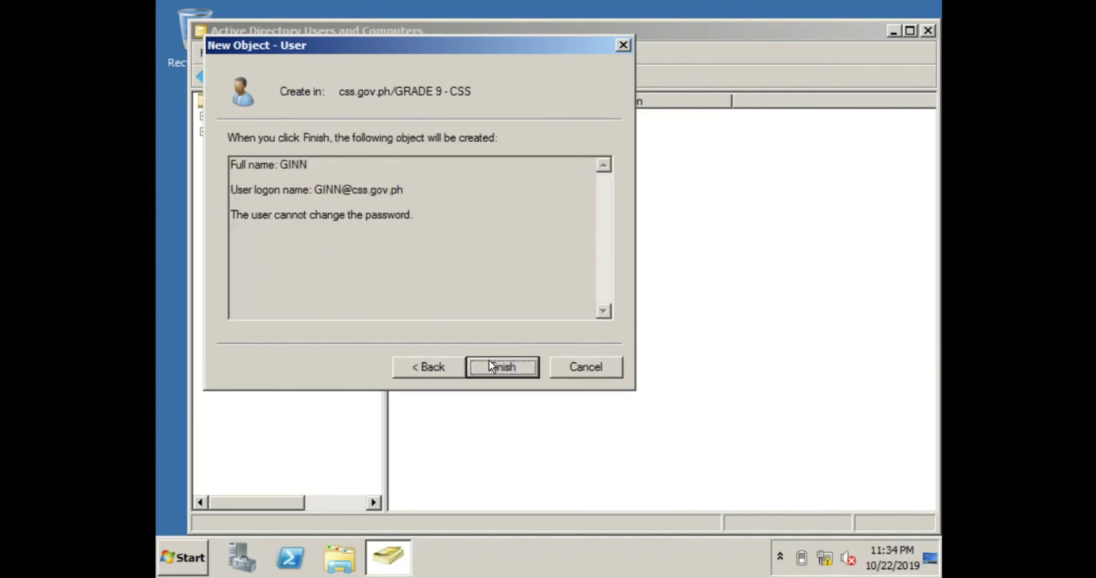
click(500, 369)
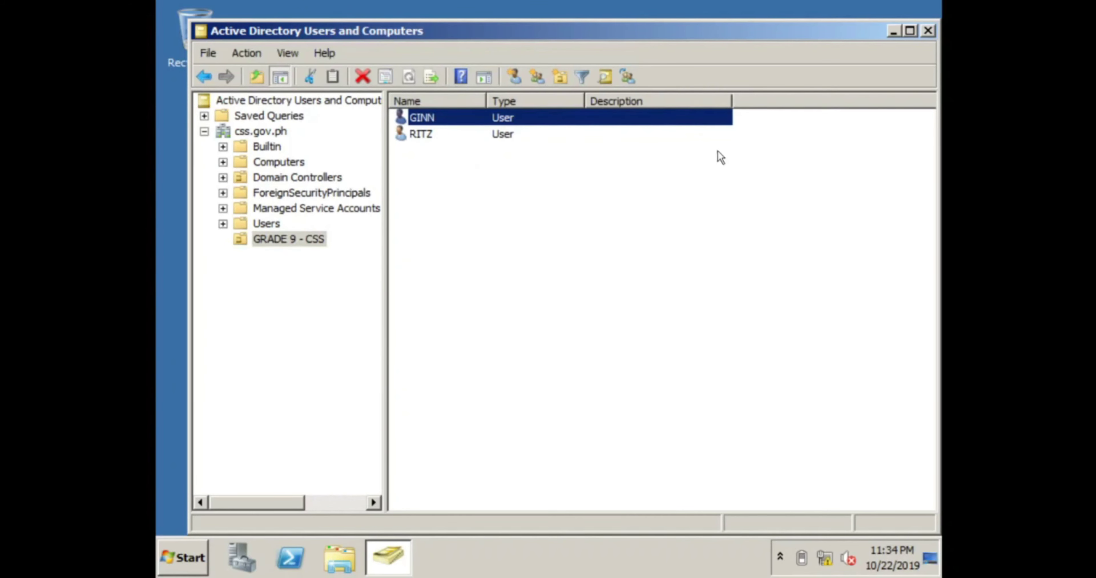
right_click(290, 241)
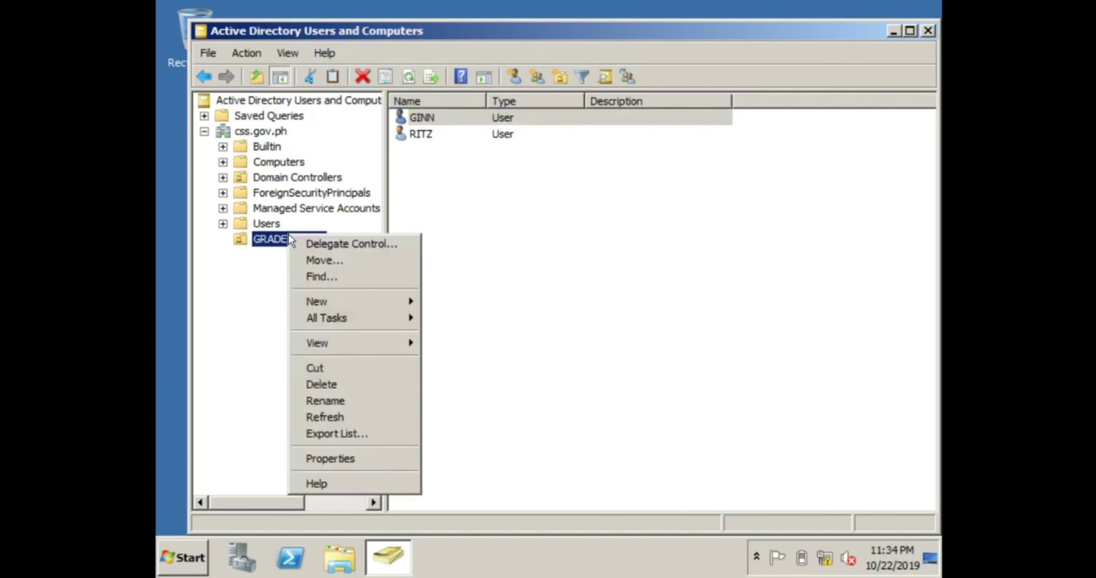
click(247, 281)
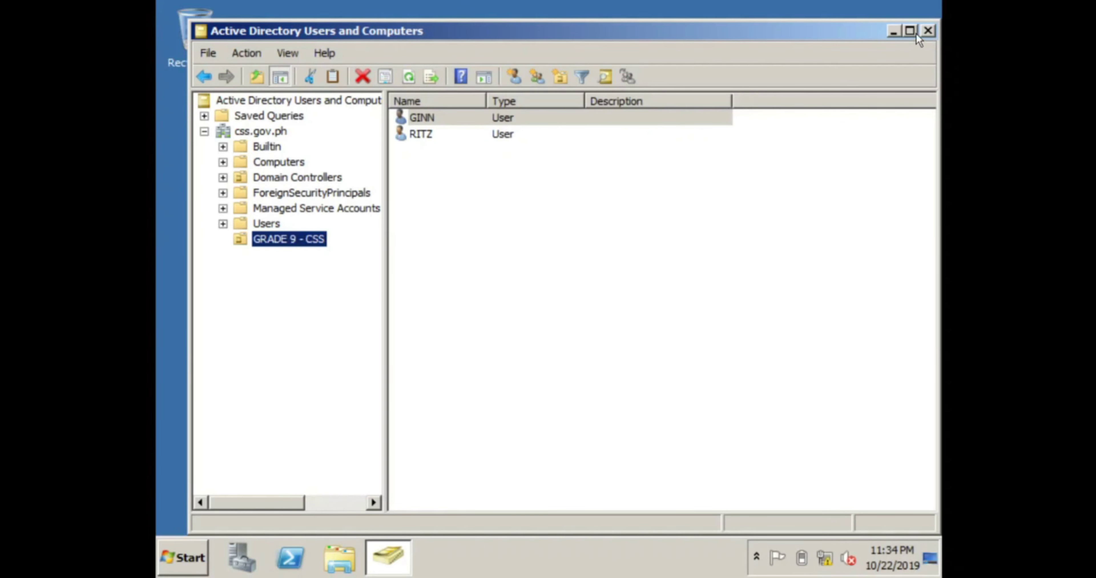
- Close Active Directory Users and Computers, launch Group Policy Management, and expand Forest, Domains and css.gov.ph
click(926, 30)
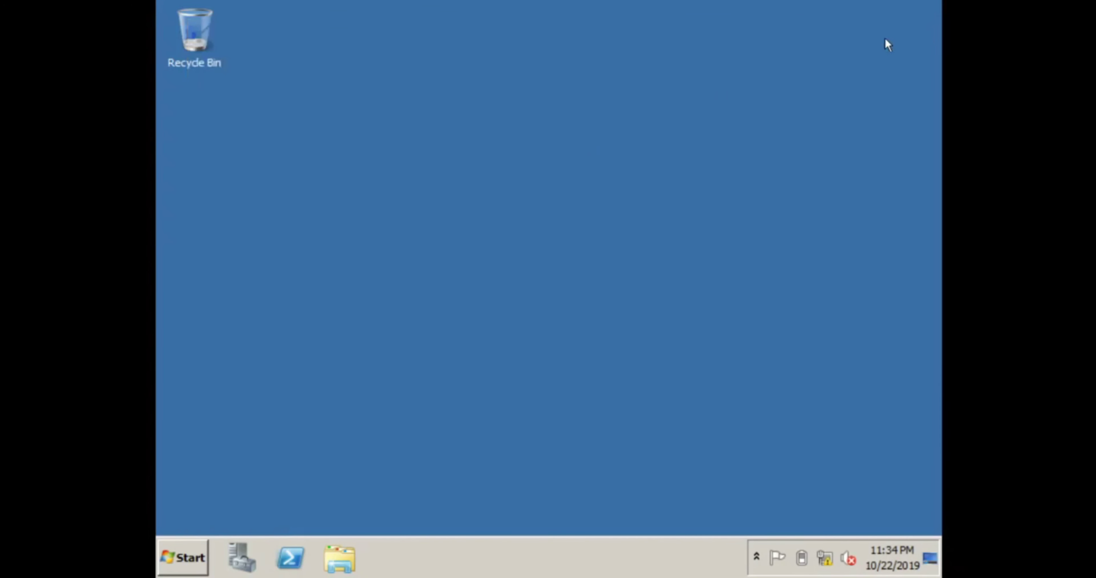
click(179, 553)
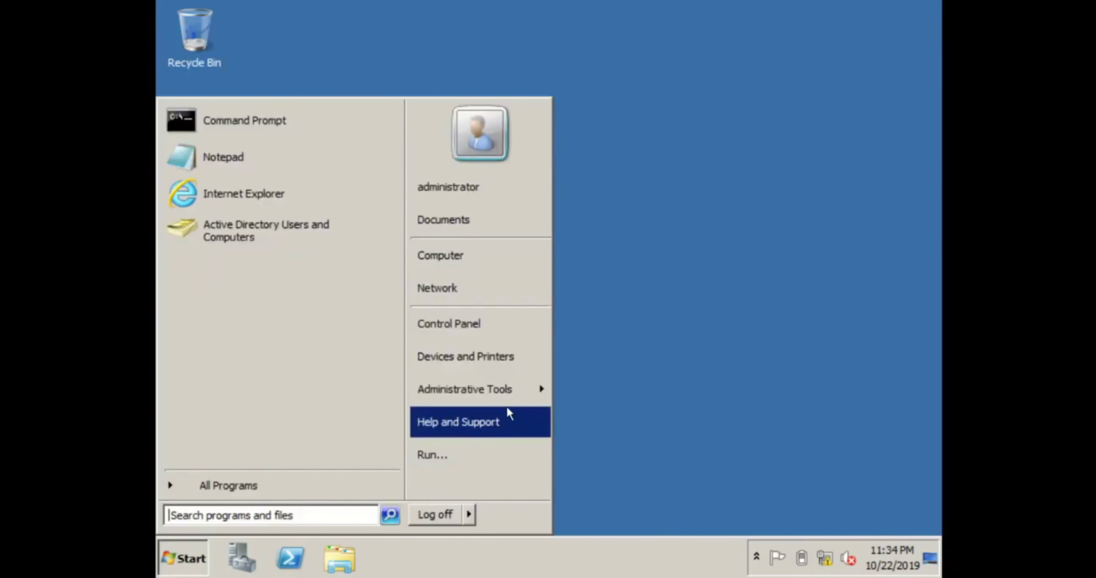
mouse_move(512, 401)
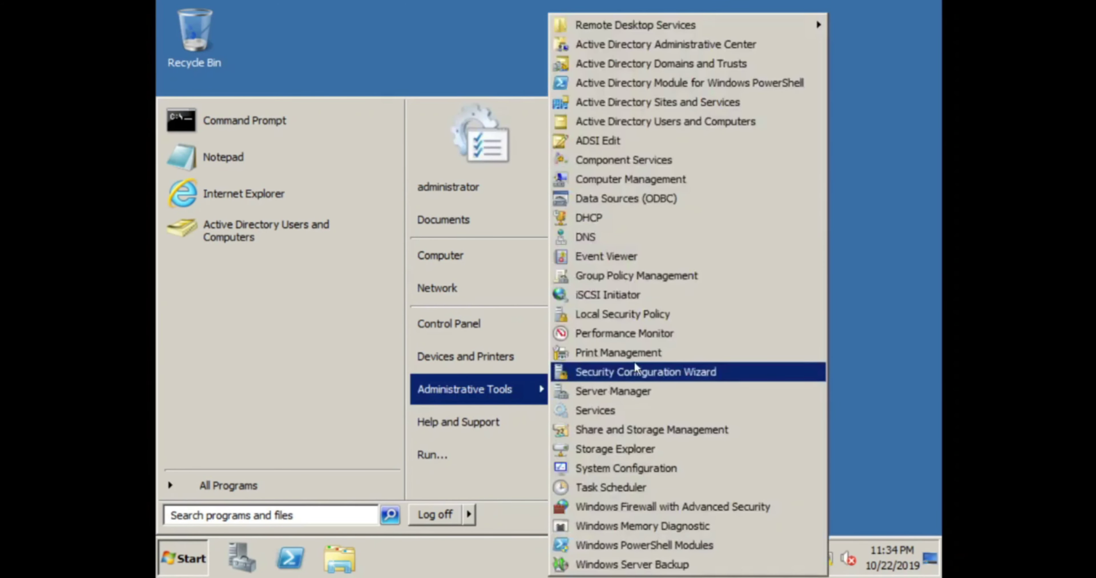
click(652, 278)
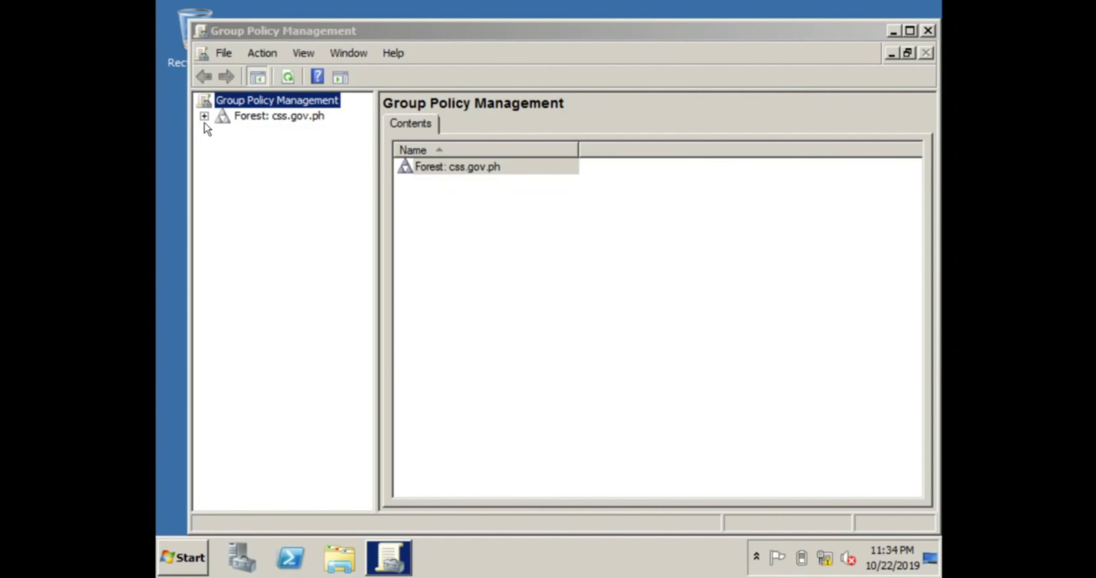
click(205, 117)
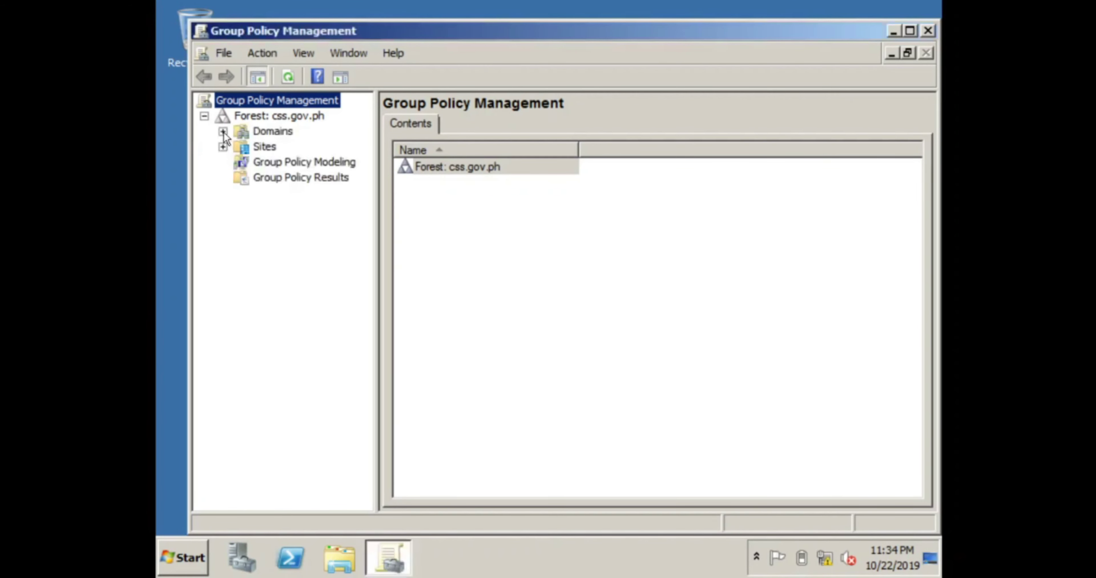
click(223, 132)
click(241, 146)
click(276, 146)
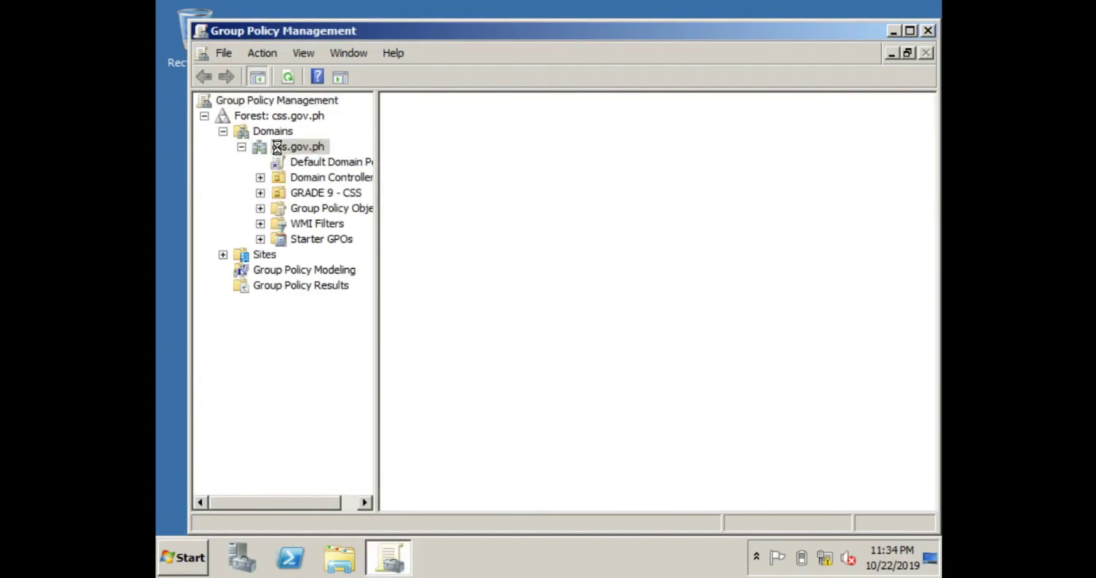
- Create a GPO named "CSS GPO" linked to css.gov.ph and select its link
right_click(278, 148)
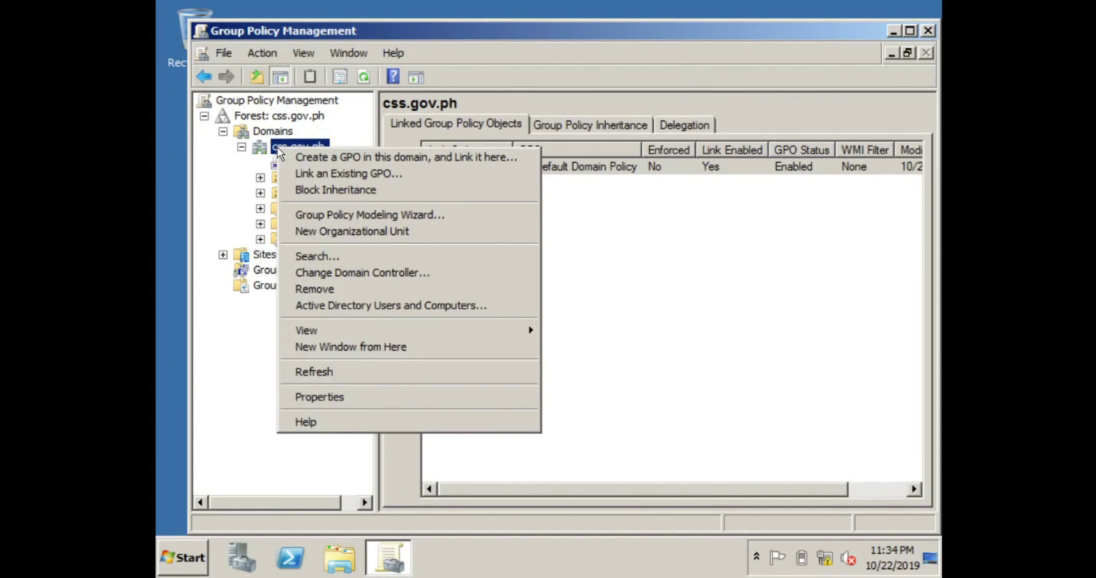
click(322, 157)
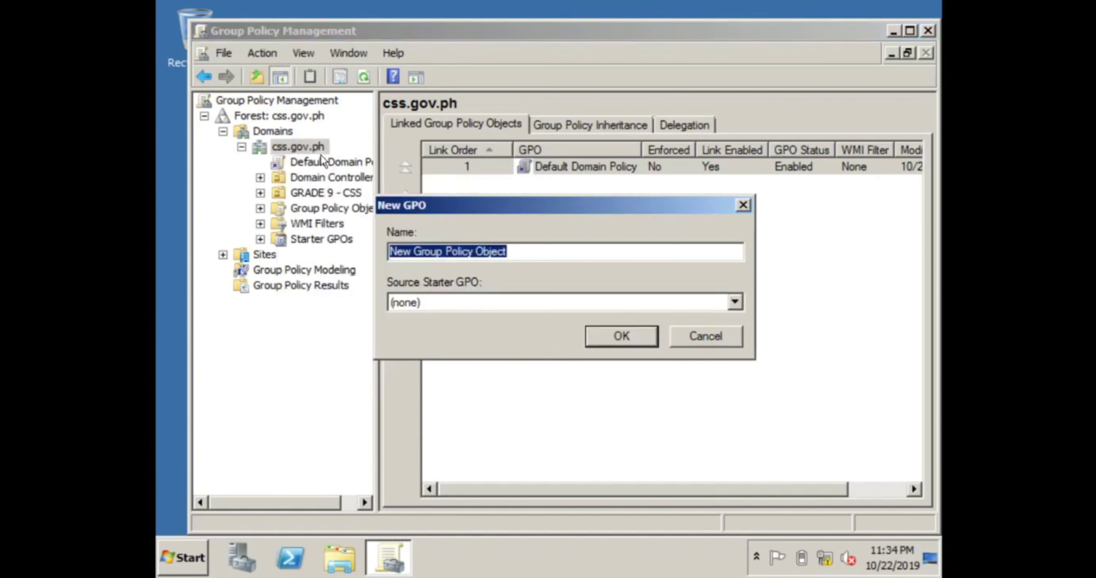
text(CSS GPO)
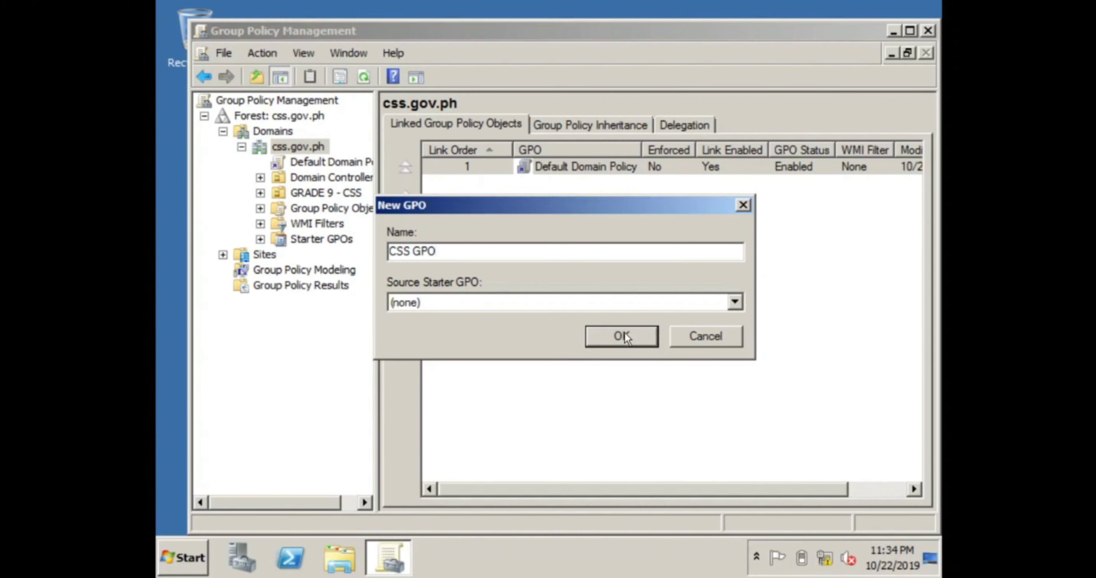
click(621, 336)
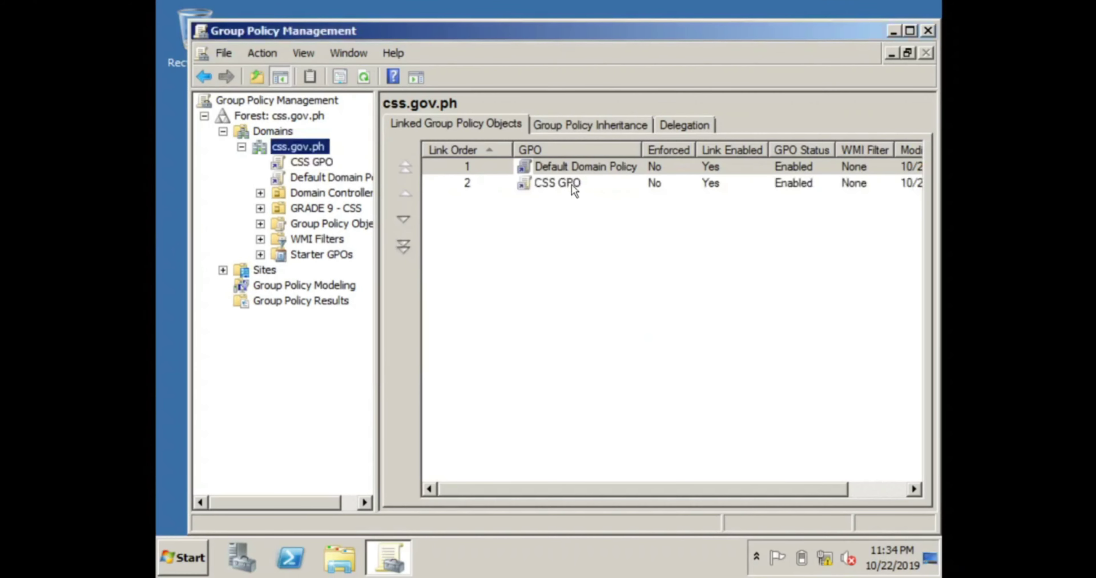
click(571, 186)
right_click(598, 184)
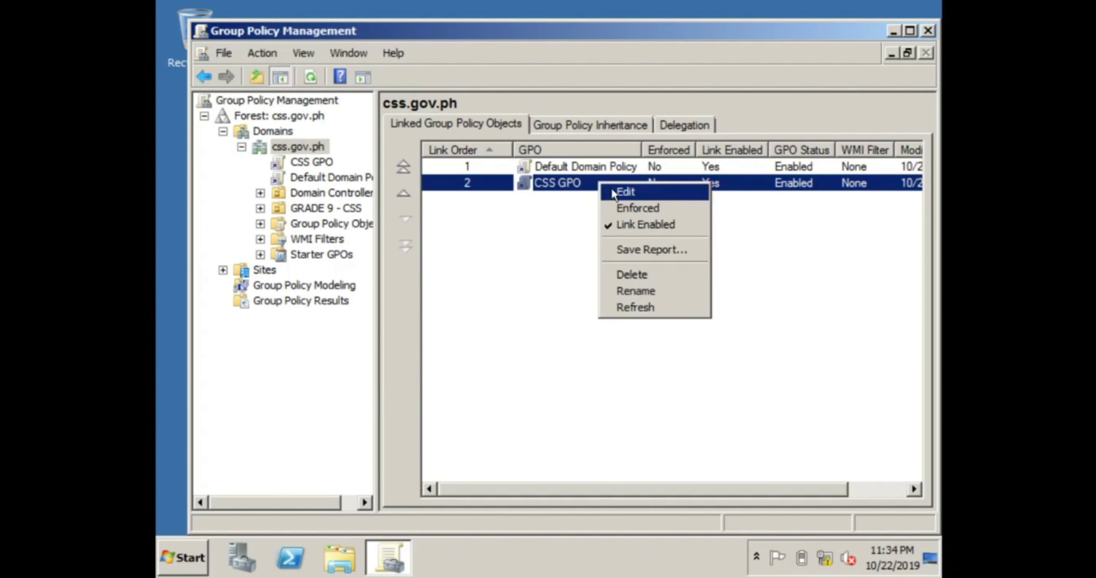
- Open the CSS GPO linked to GRADE 9 - CSS in Group Policy Management Editor
click(613, 192)
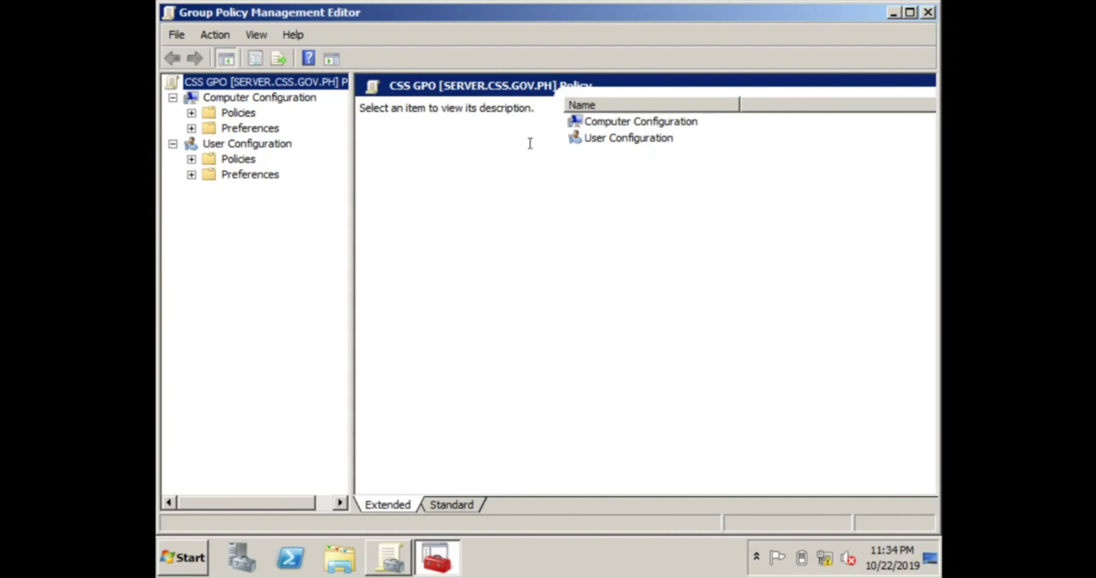
click(519, 237)
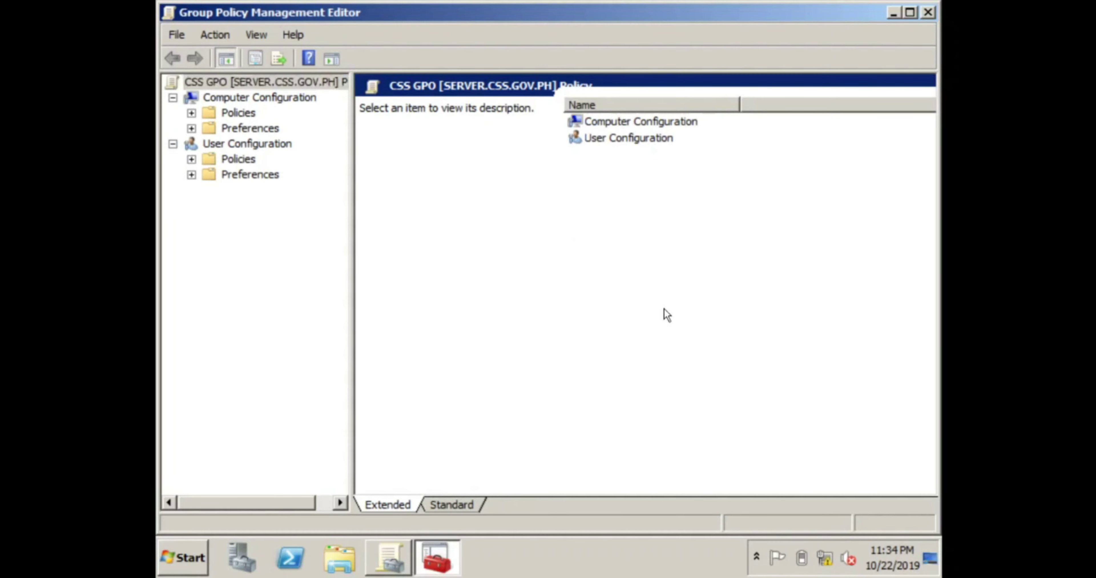
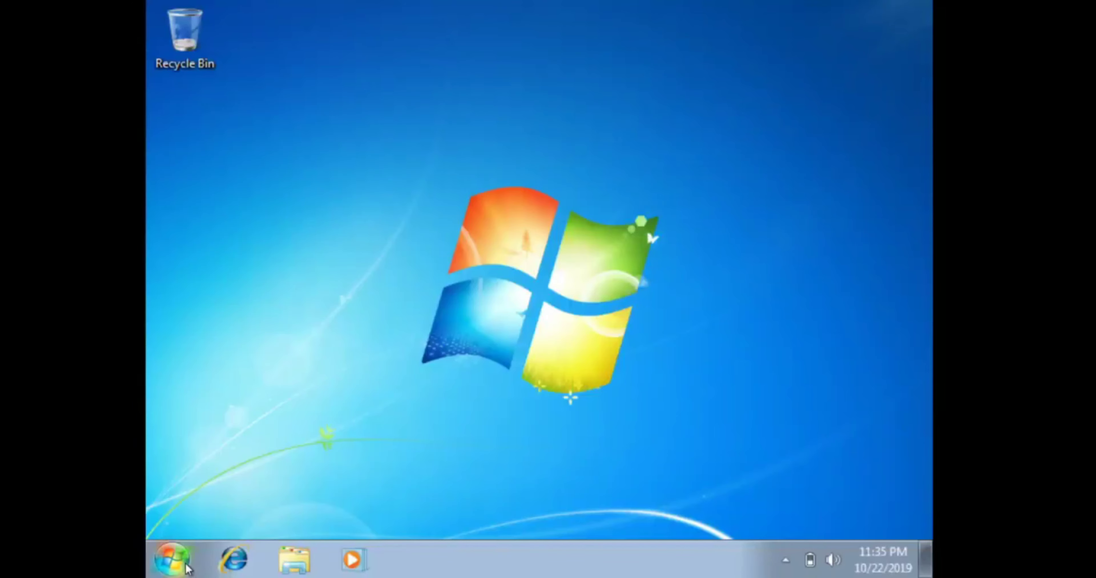
- Switch user and log on to the client as another domain user with their password
click(186, 564)
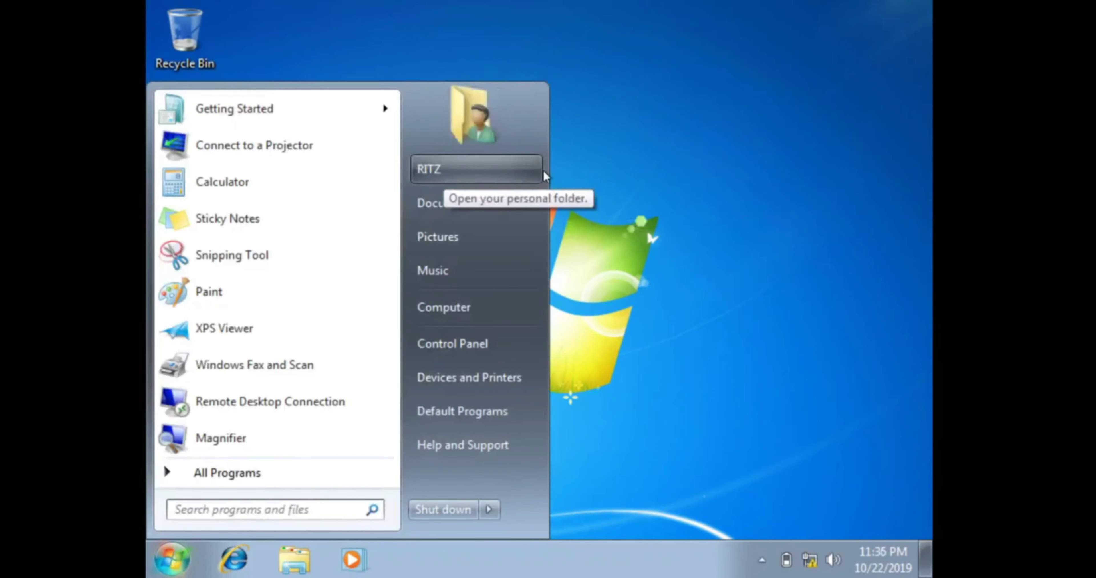
click(489, 509)
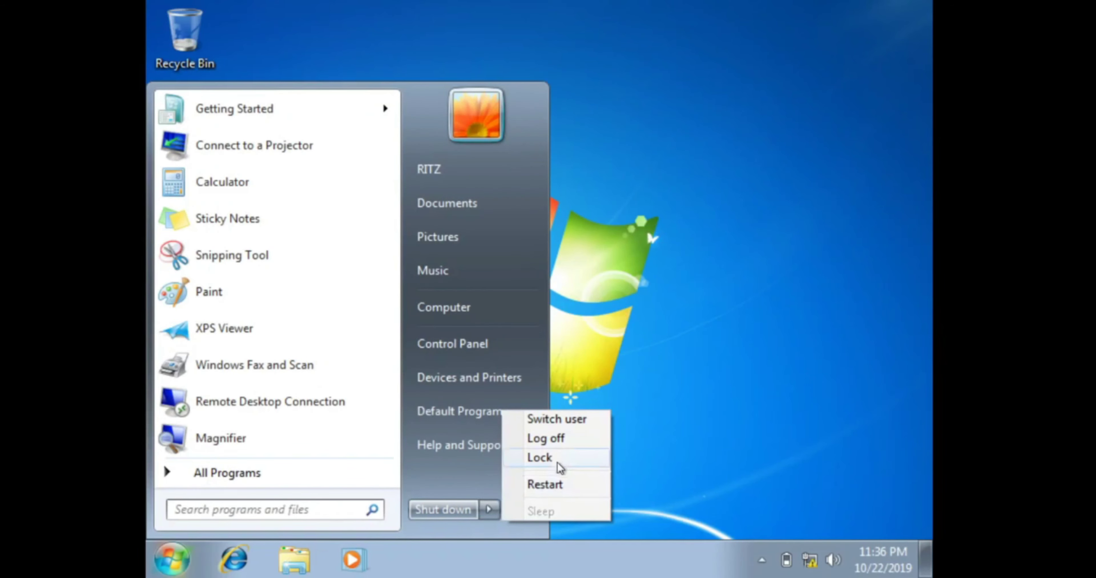
click(547, 421)
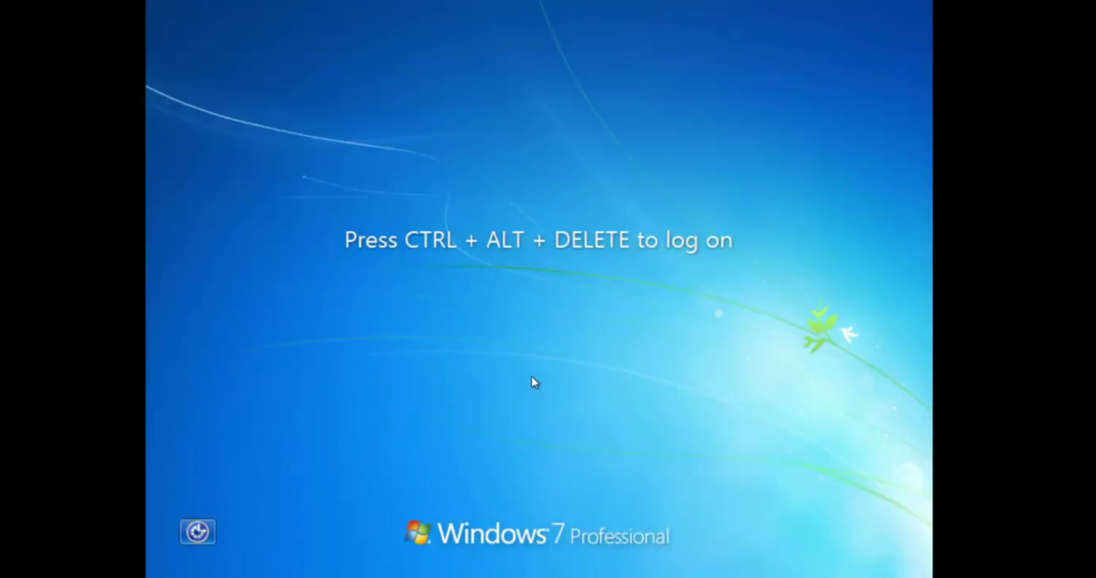
key(ctrl+alt+Delete)
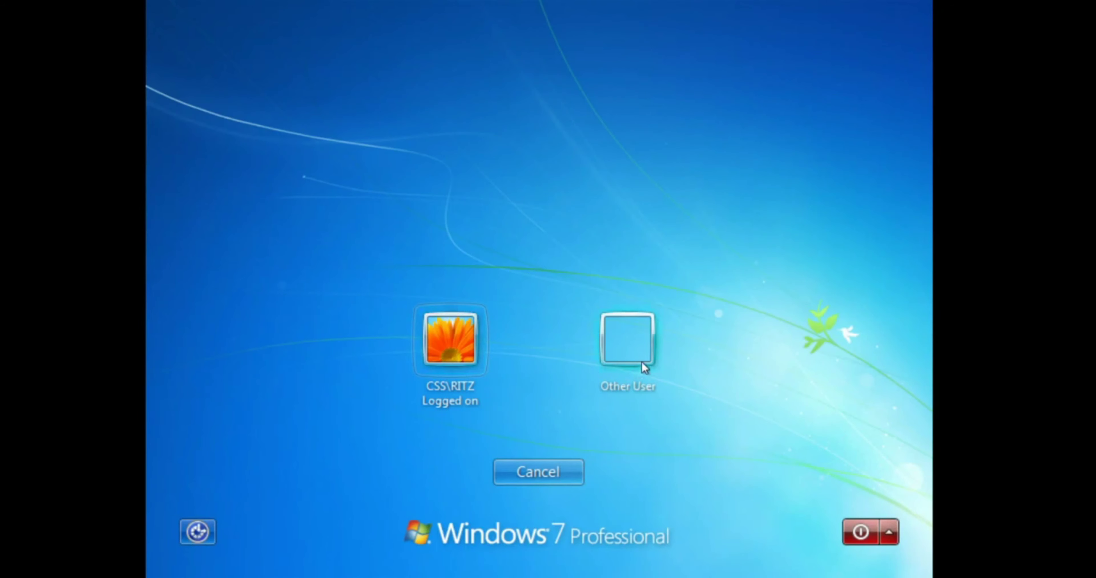
click(641, 361)
click(544, 334)
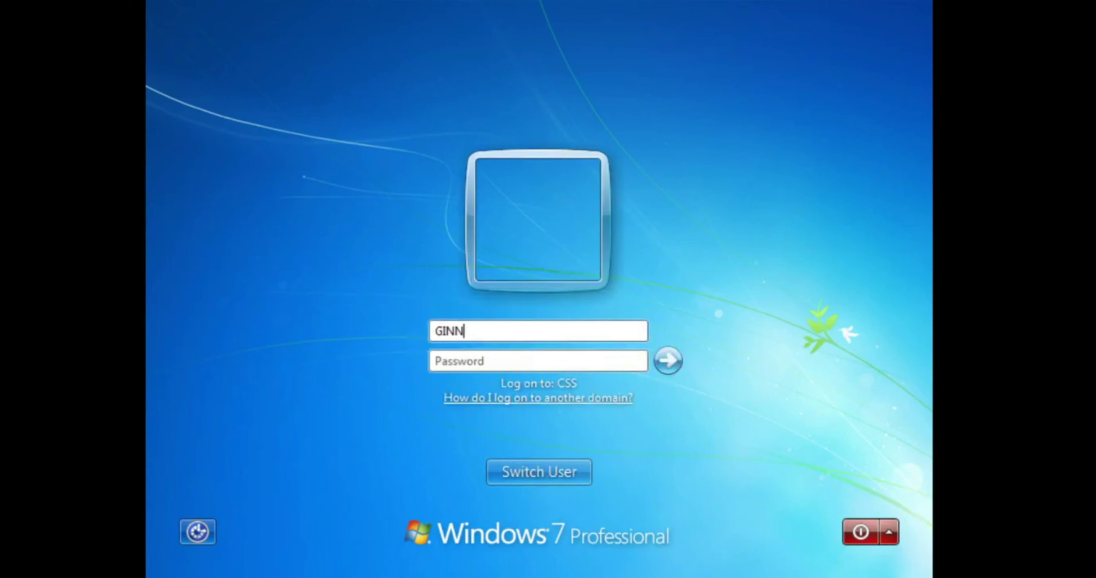
key(Tab)
text(••••)
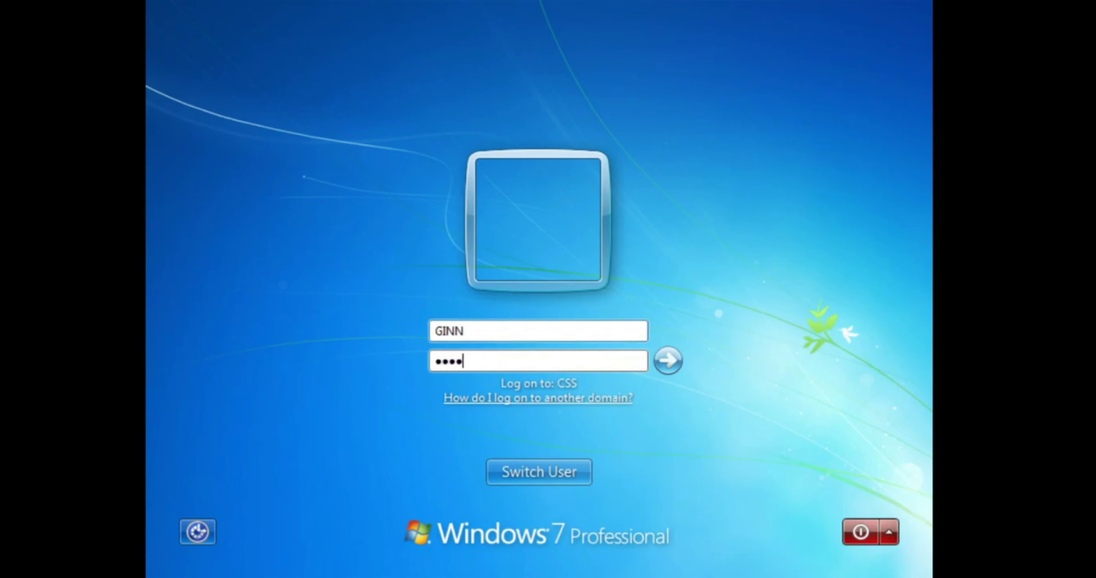
text(••••)
click(668, 361)
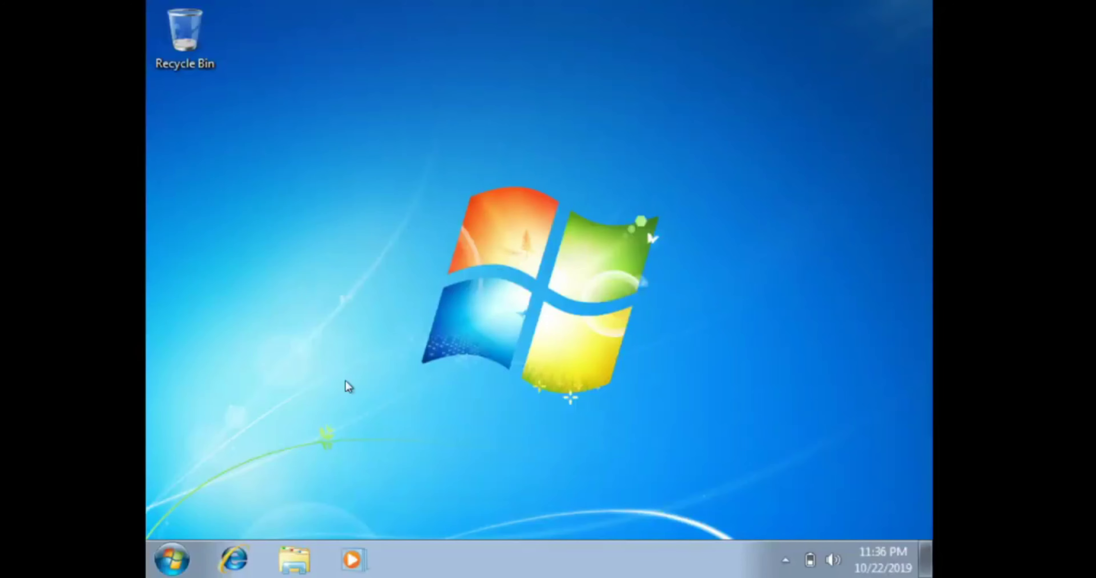
- Switch user again to leave the session at the logon screen
click(171, 559)
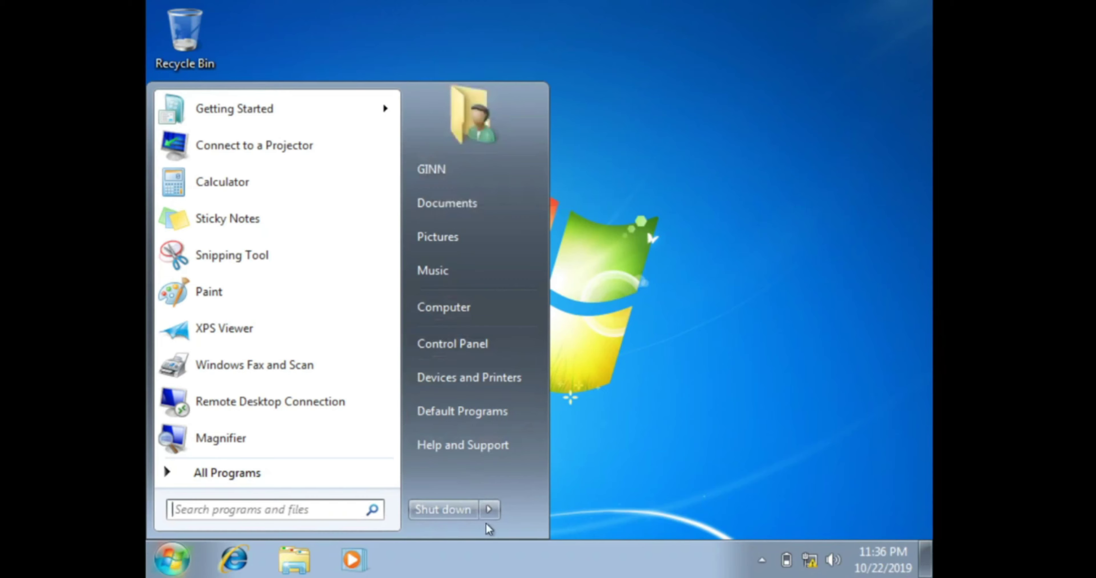
mouse_move(489, 510)
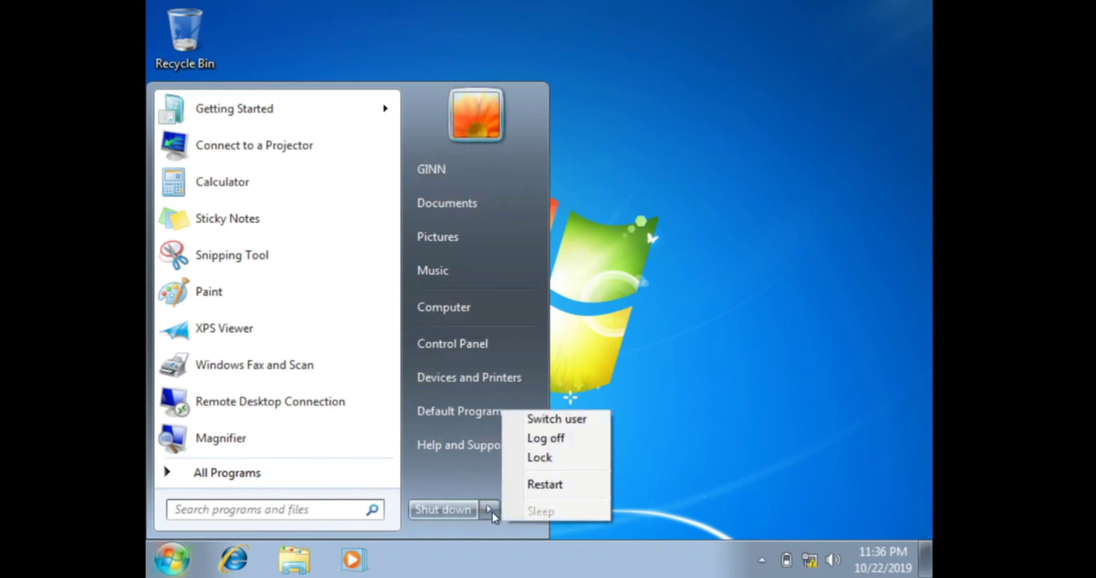
click(578, 421)
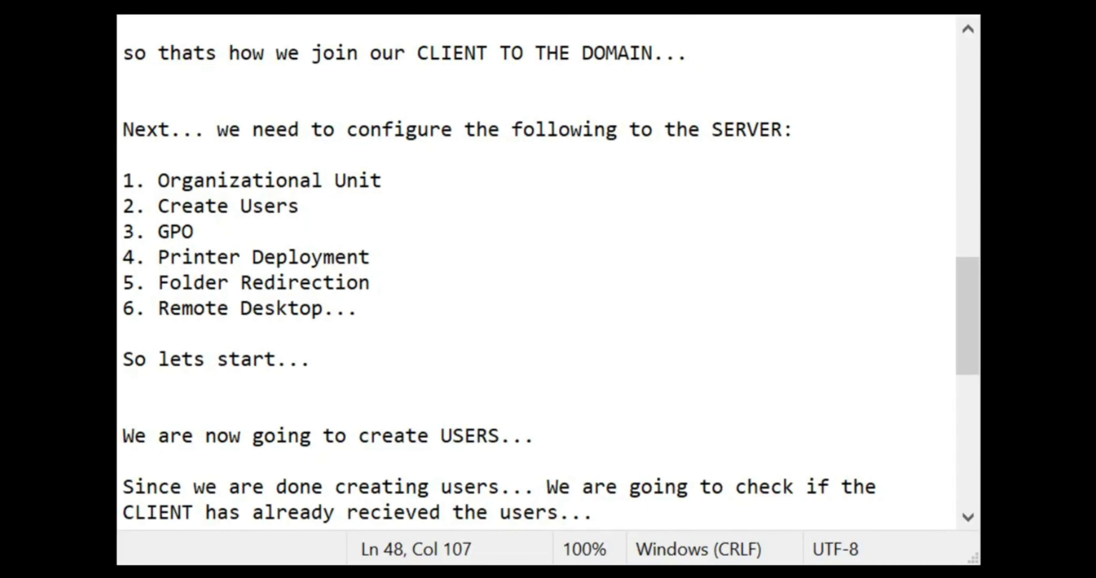
- Add the line 'Now were set with the USERS..' at the end of the notes
click(847, 489)
click(736, 489)
key(End)
key(Return)
key(Return)
key(Return)
key(Return)
key(Return)
key(BackSpace)
key(BackSpace)
key(BackSpace)
text(Now were )
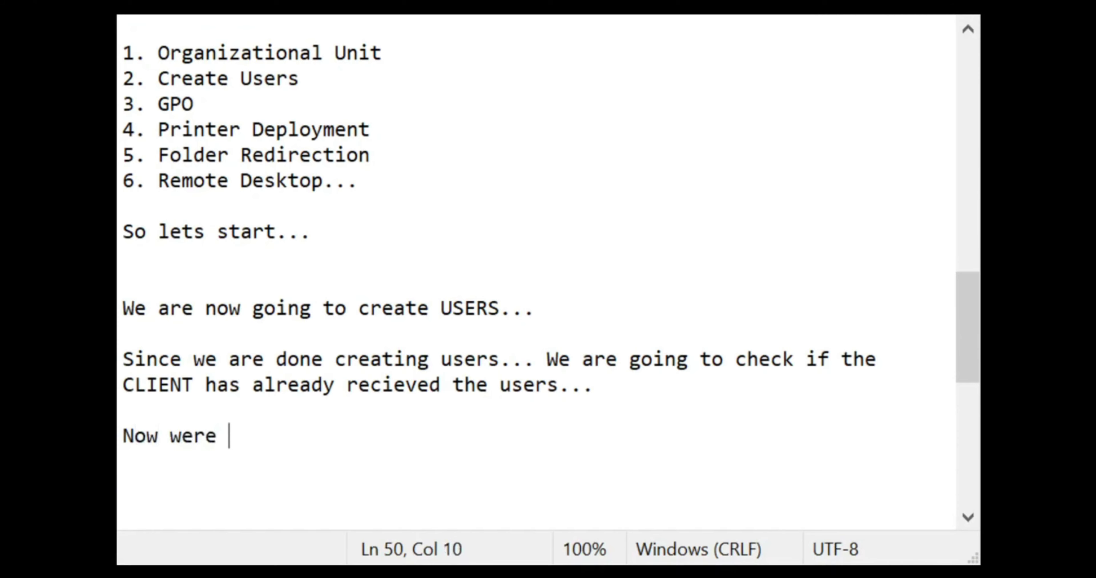
text(set with the )
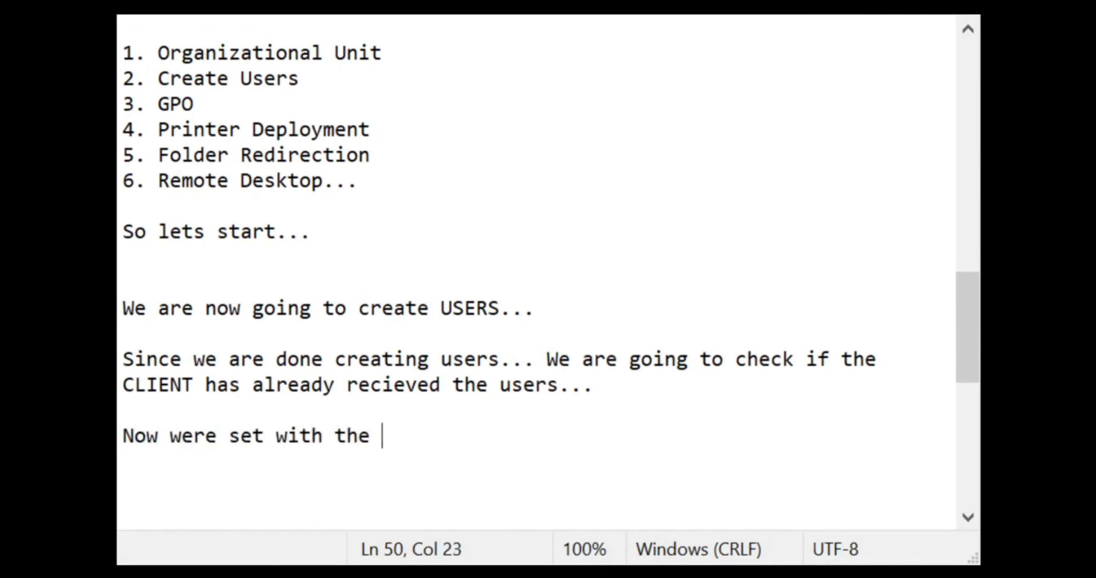
text(USERS..)
key(Return)
key(Return)
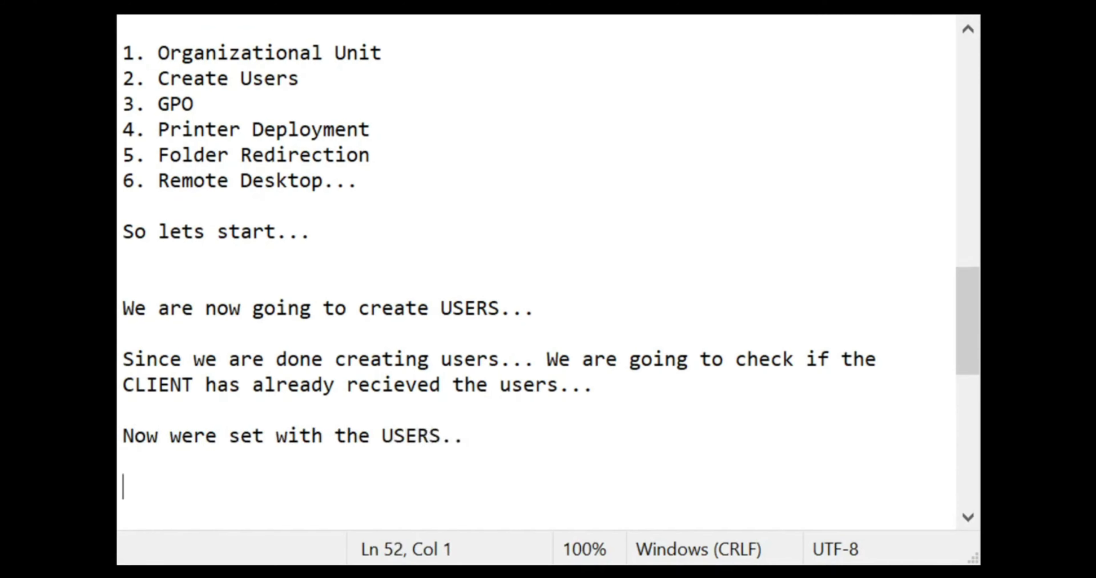
- Type the NEXT paragraph about creating a folder where users save their files, then blank lines
text(NEXT)
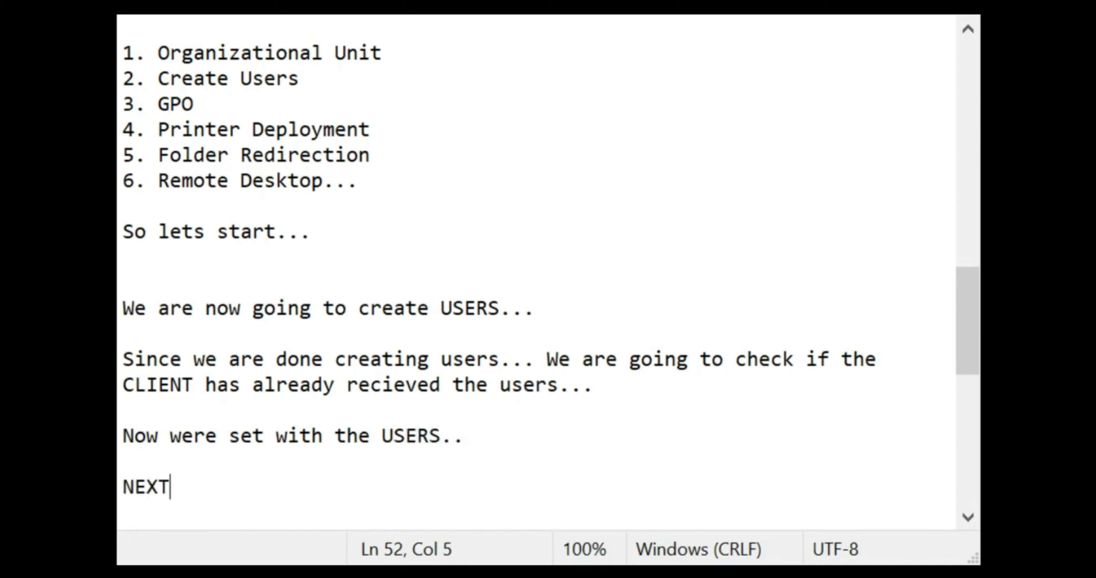
text(... we are goin)
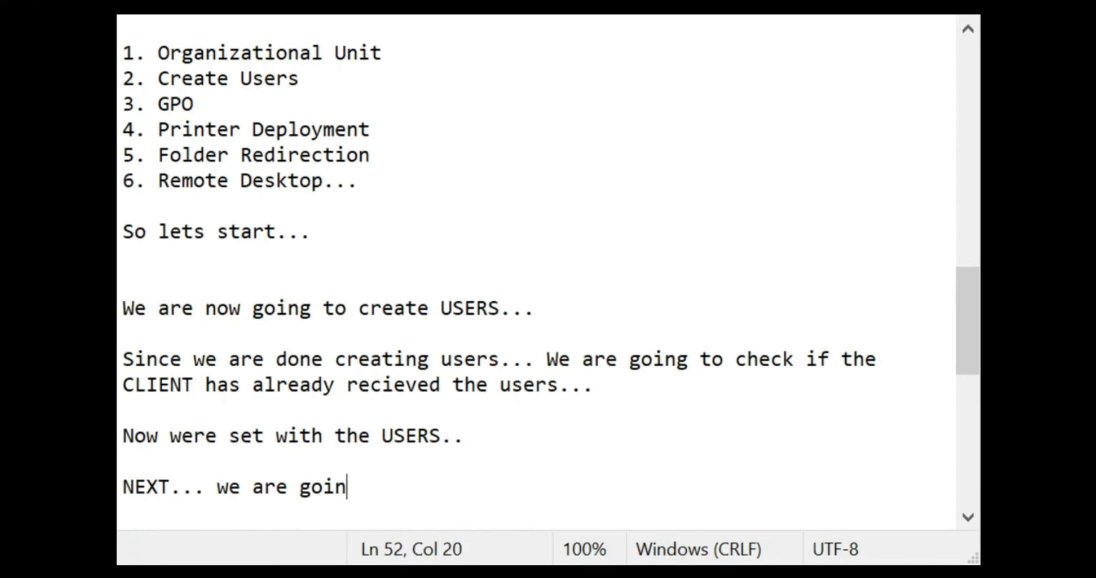
text(g to CREATE)
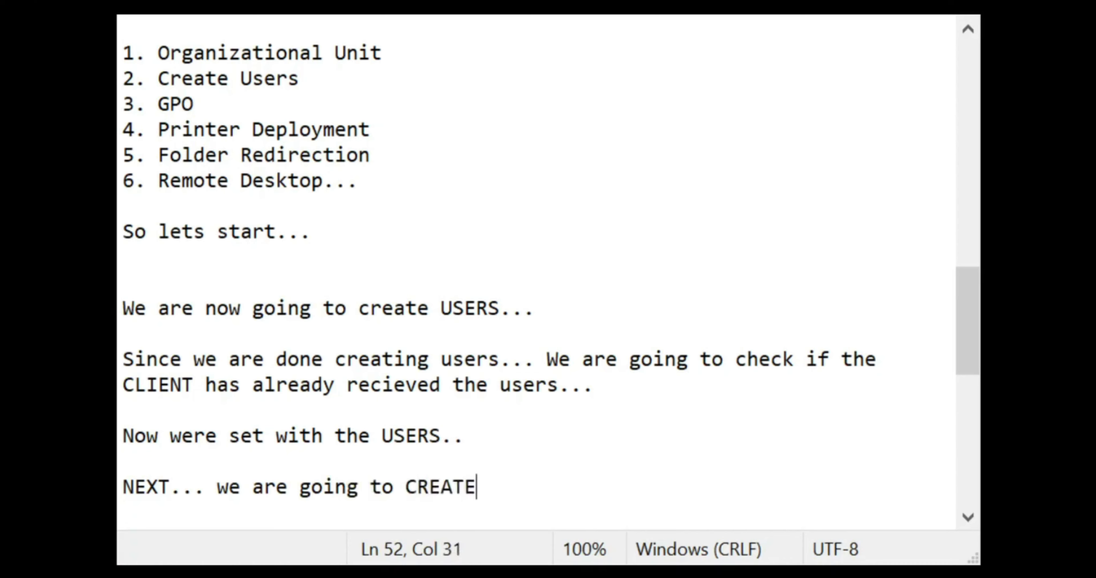
text( A FOLDER THAT)
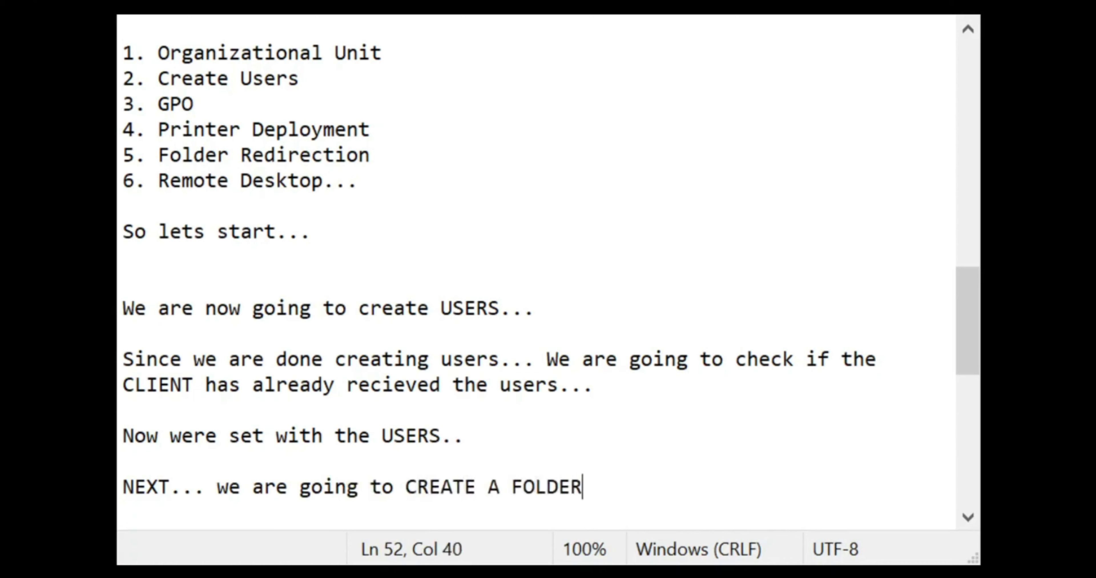
key(BackSpace)
key(BackSpace)
key(BackSpace)
text(IN WHICH THE USERS)
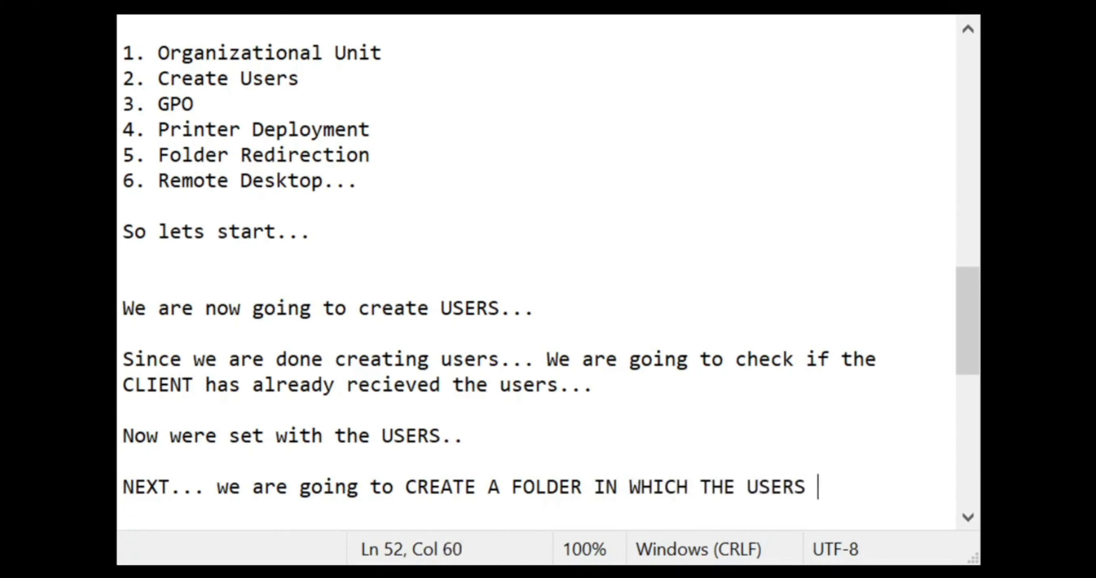
text( MUST BE)
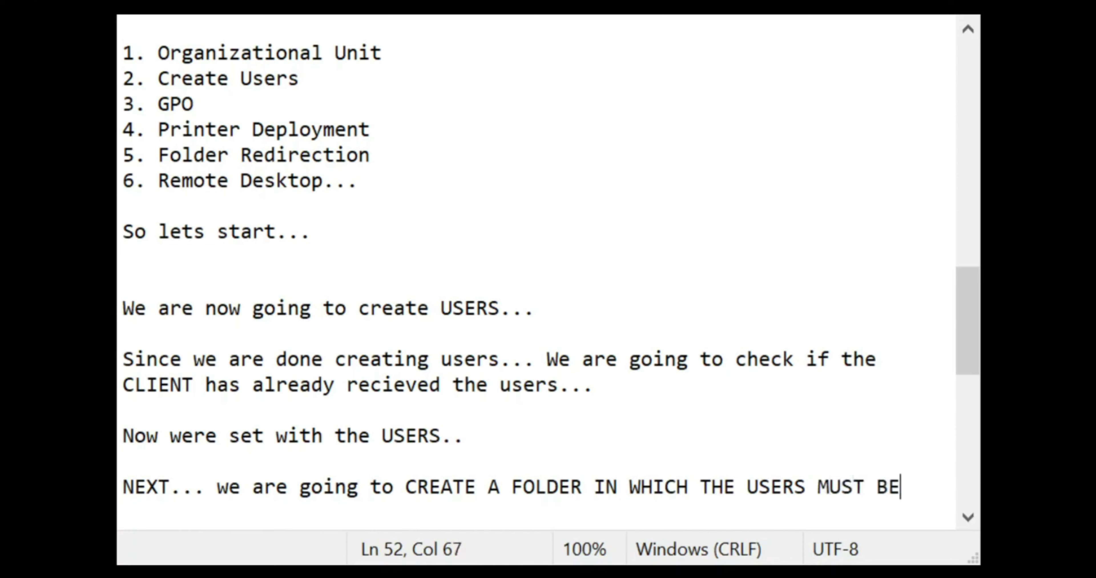
text( ABLE TO SAVE)
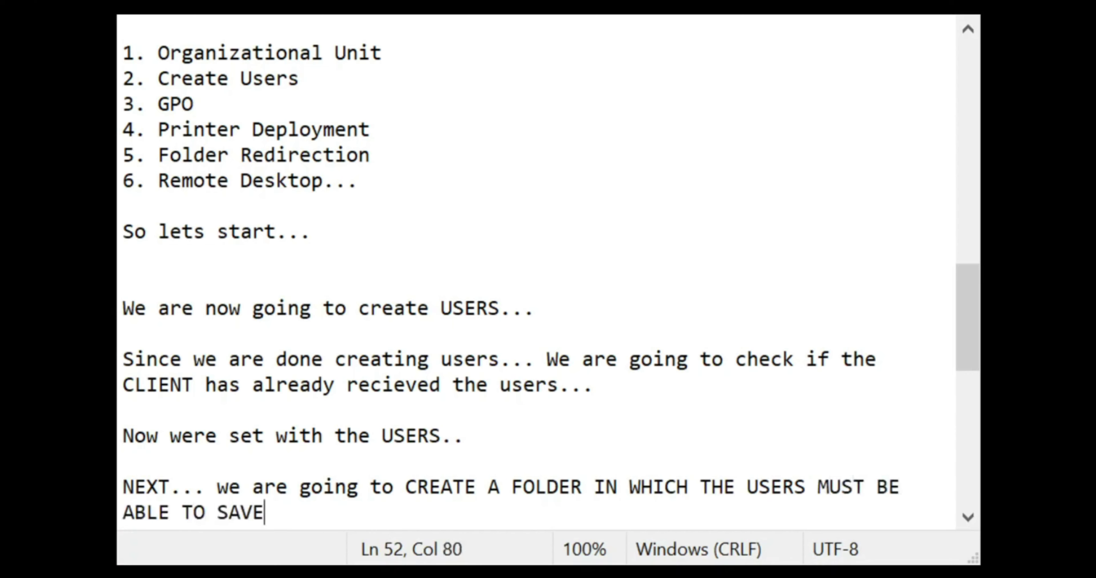
text( THEIR FILES)
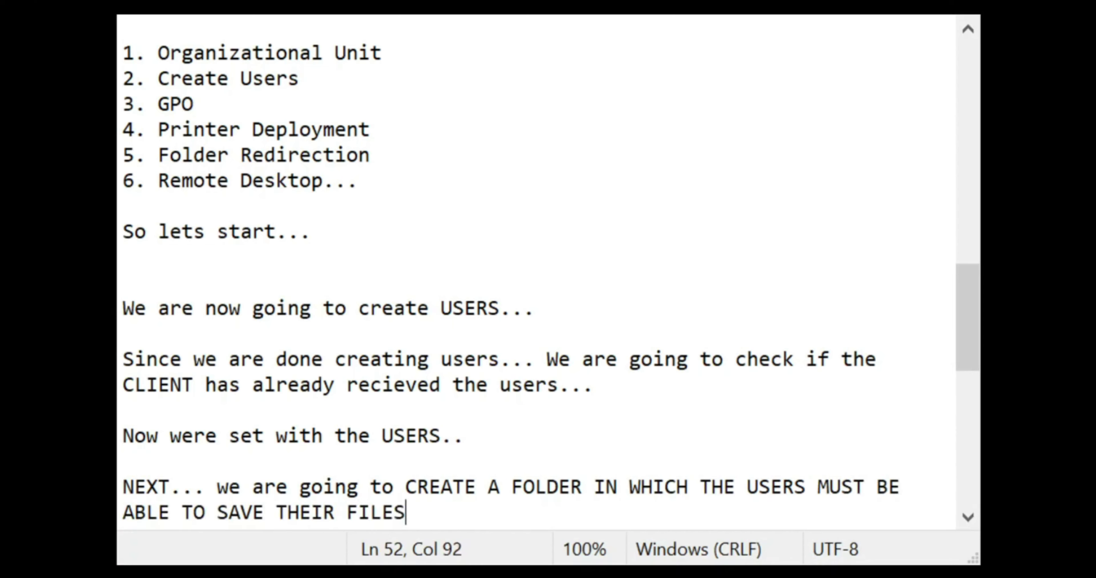
text( THEIR... T)
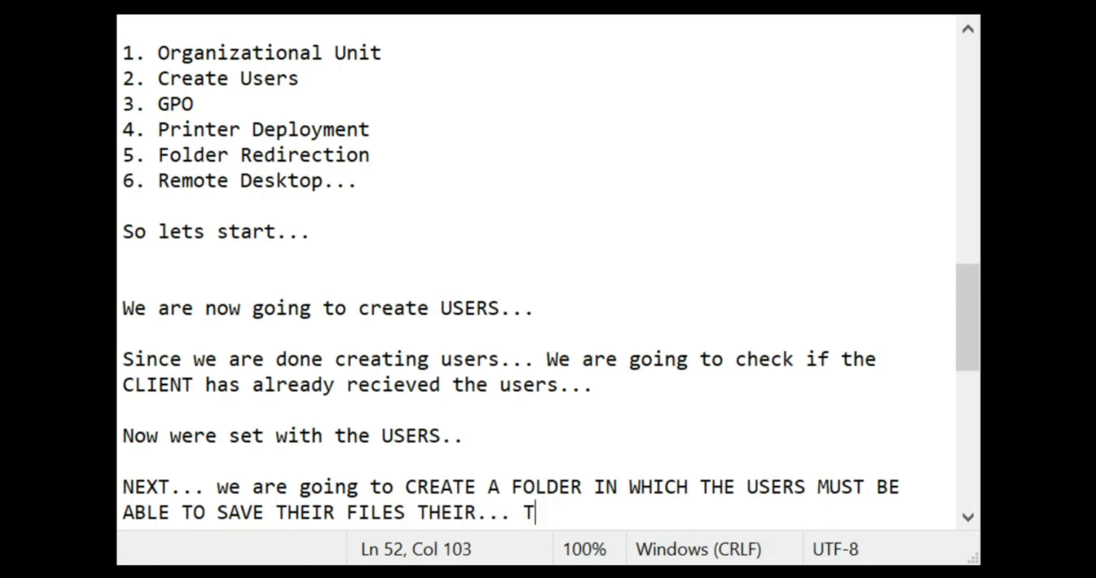
text(he folder shal)
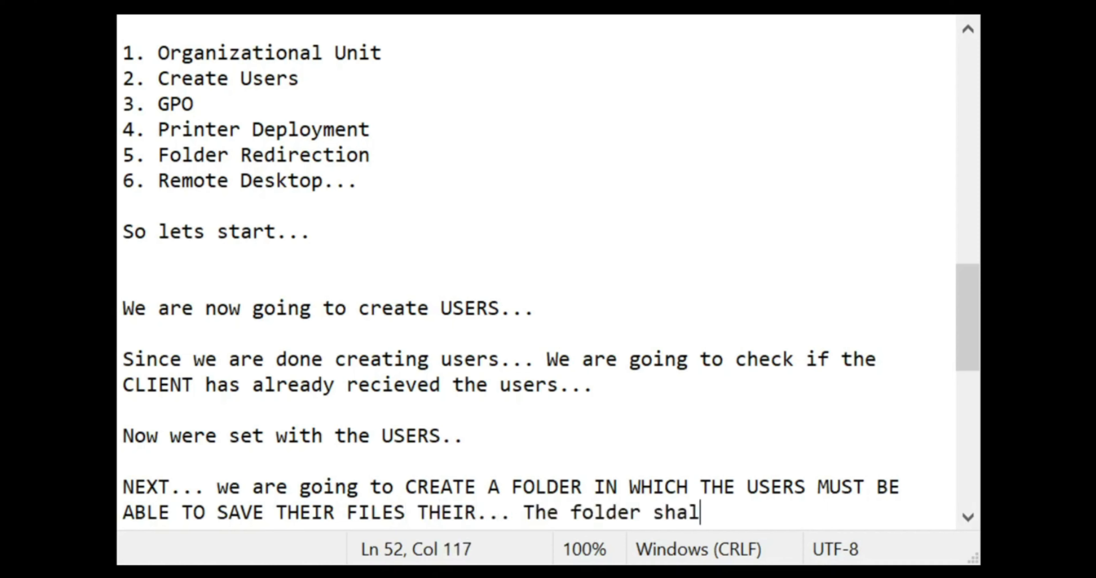
text(l be crea)
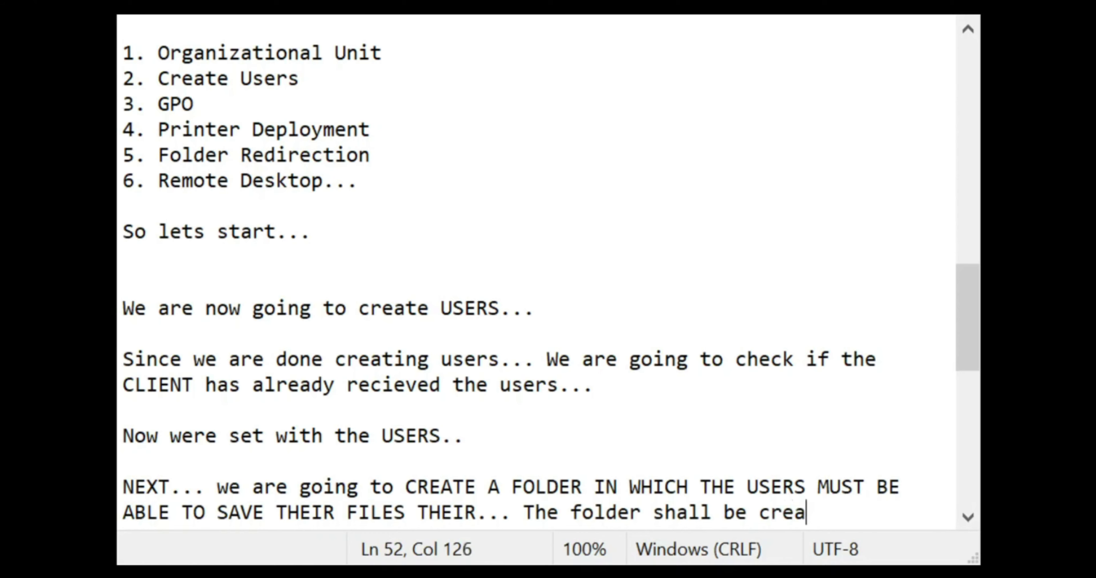
text(ted at the ser)
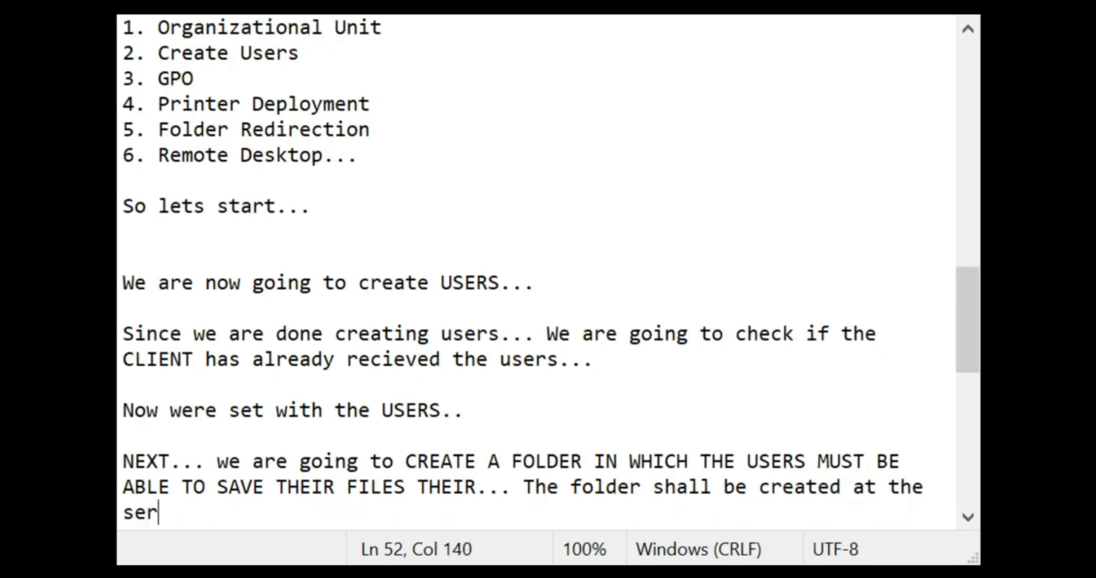
text(ver with pro)
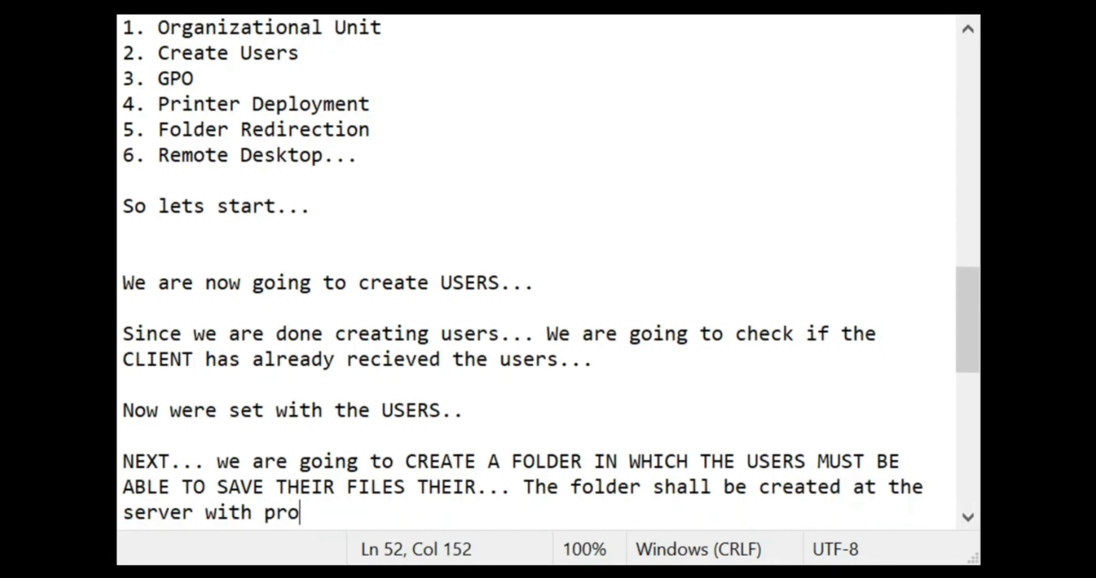
text(per SHARING CONFIGURATION)
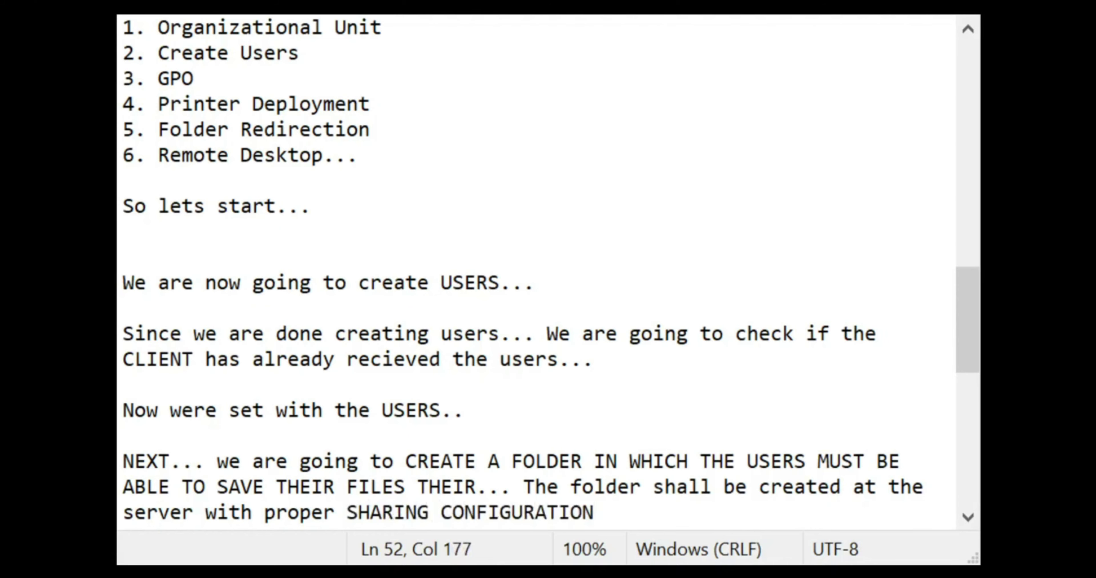
text( and FOLDER REDIRECTION CONFIGURATION...)
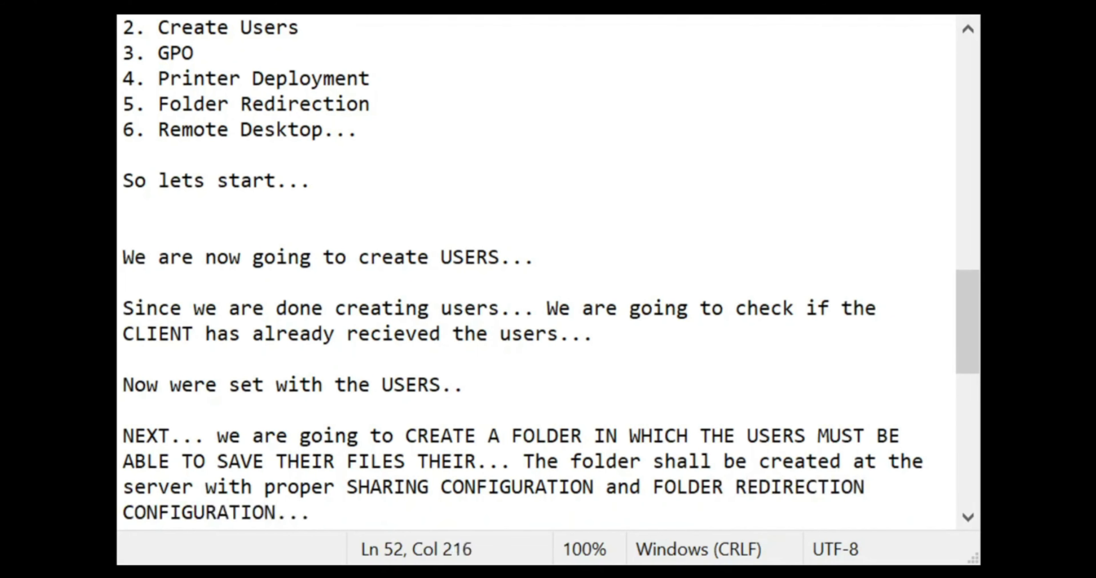
key(Return)
key(Return)
key(Return)
key(Return)
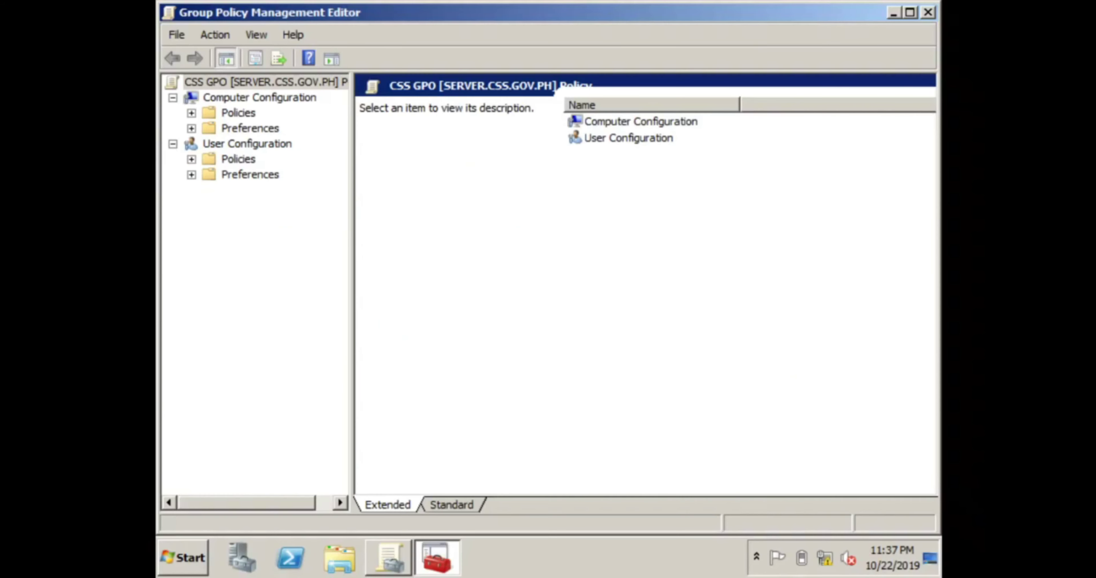
- Quick-format drive D: as NTFS with the volume label BACK UP
click(275, 294)
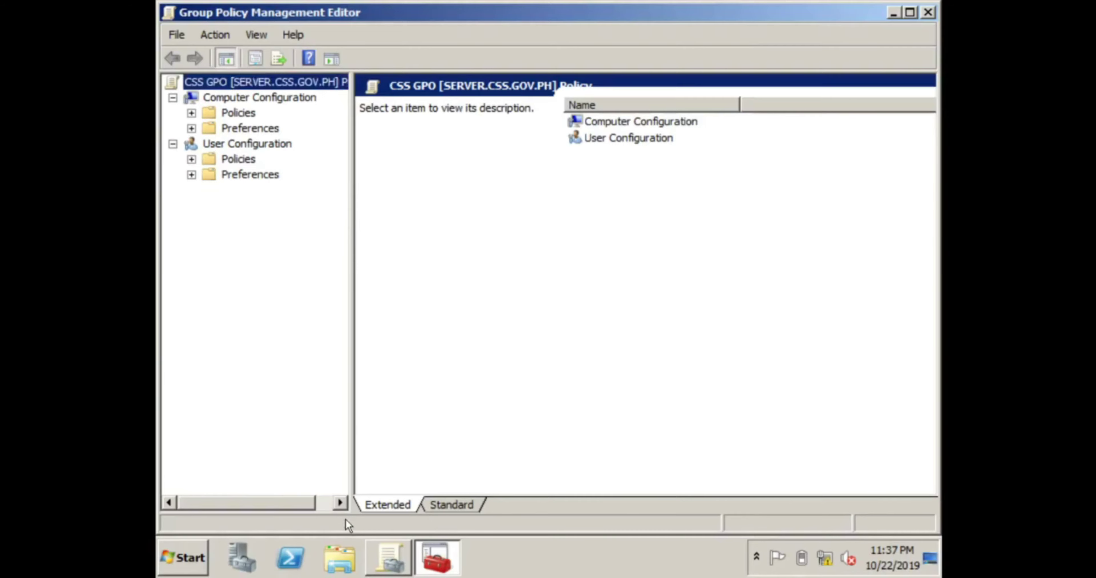
click(342, 561)
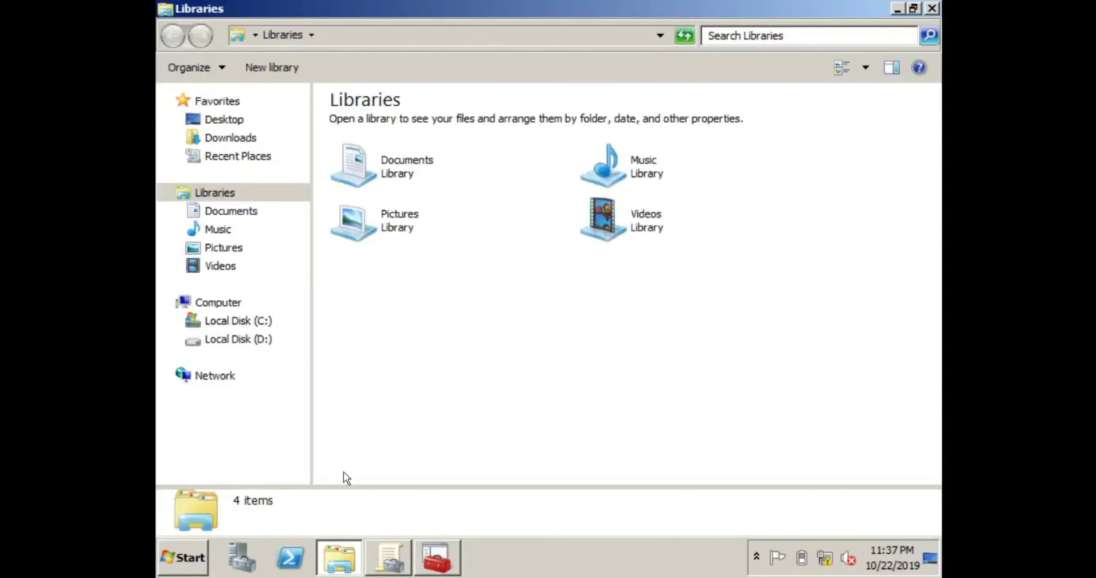
click(257, 340)
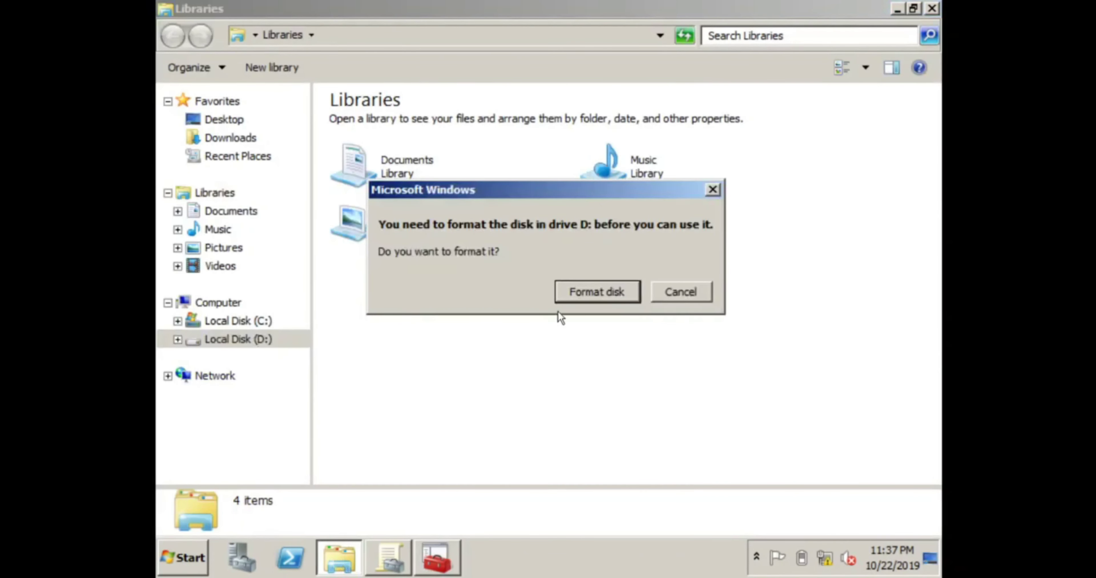
click(589, 290)
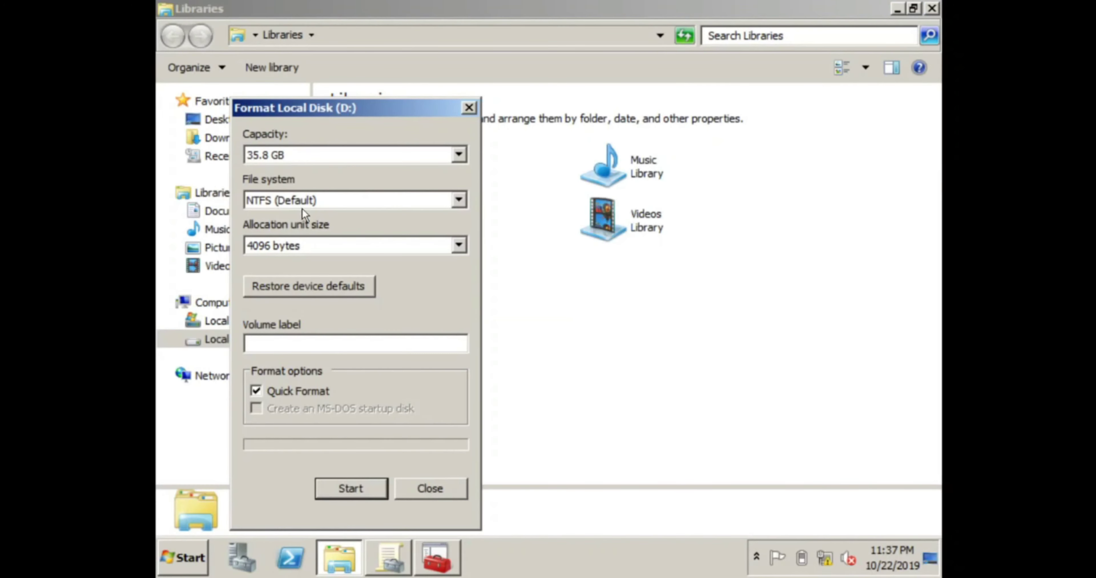
click(291, 345)
text(BACK)
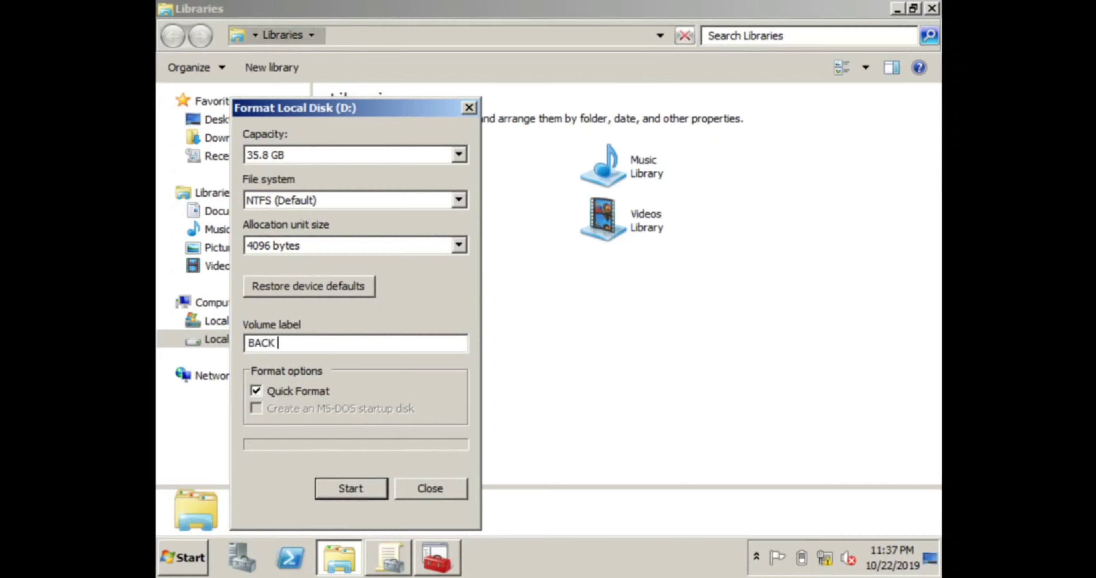
text( UP)
click(340, 494)
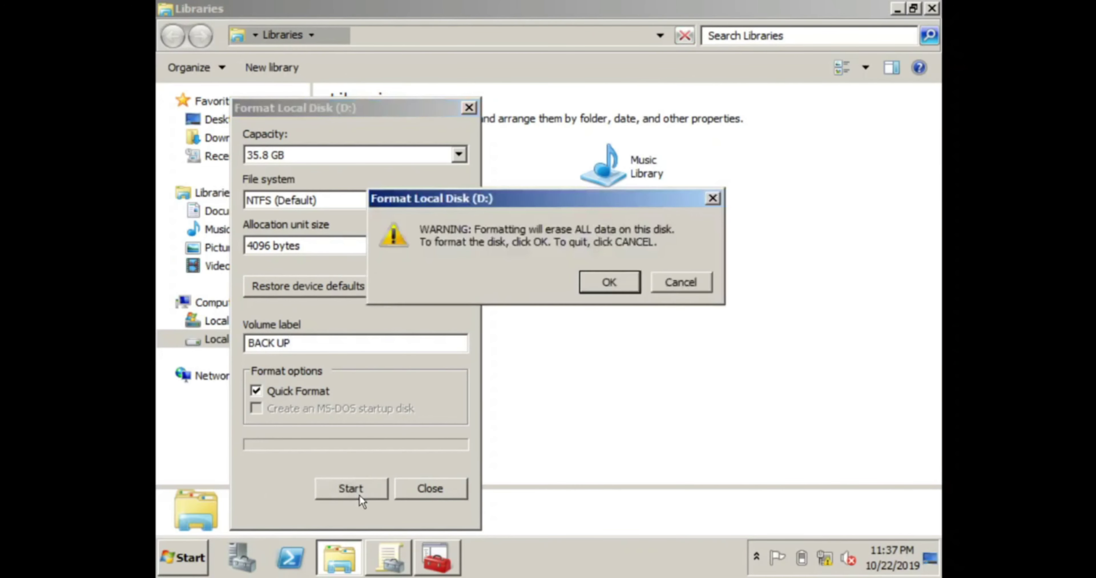
click(624, 288)
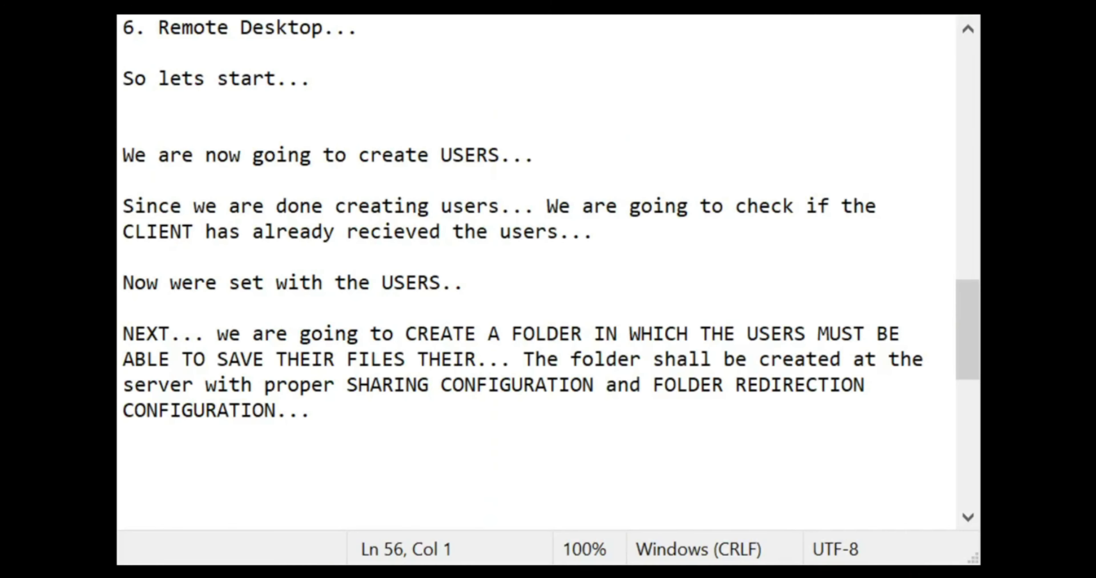
- Note that the shared folder will go on drive D, named BACK-UP DRIVE
click(618, 486)
click(372, 421)
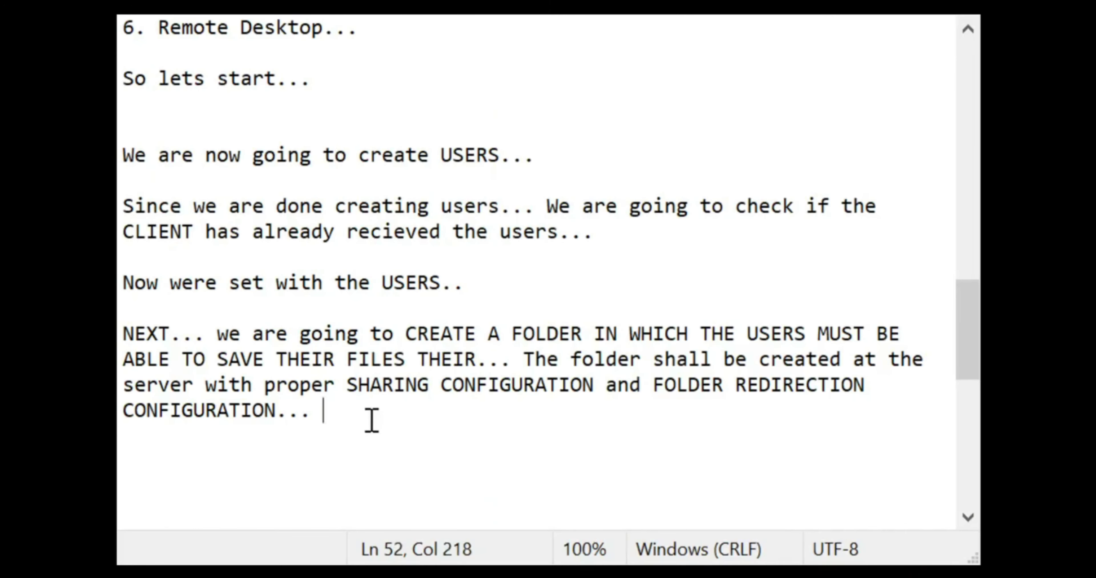
key(Return)
key(Return)
text(So im)
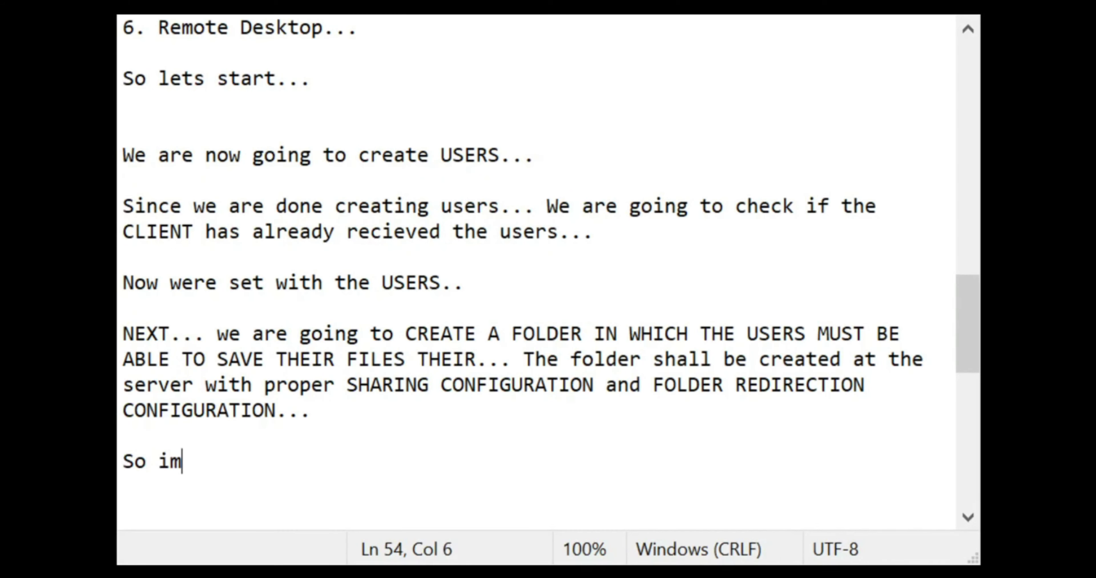
text( going to )
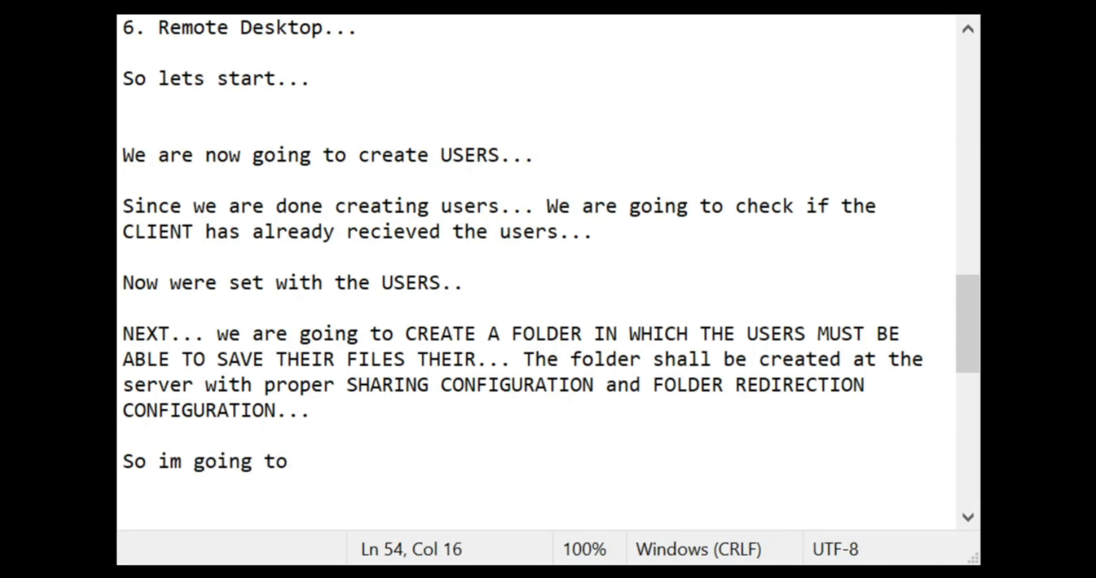
text(PUT)
key(BackSpace)
key(BackSpace)
key(BackSpace)
key(BackSpace)
text(put the f)
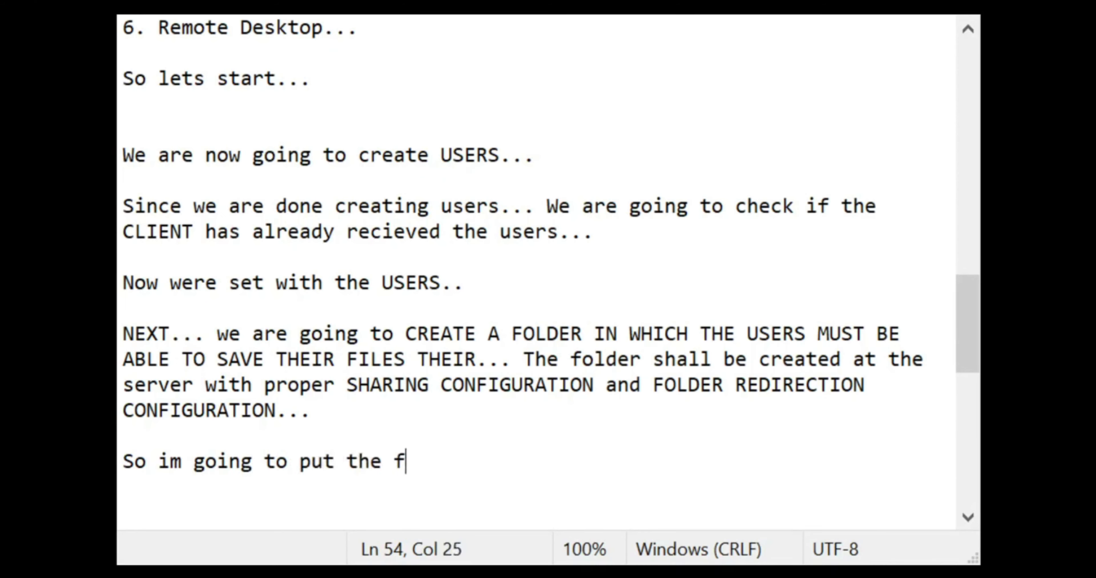
text(older to be s)
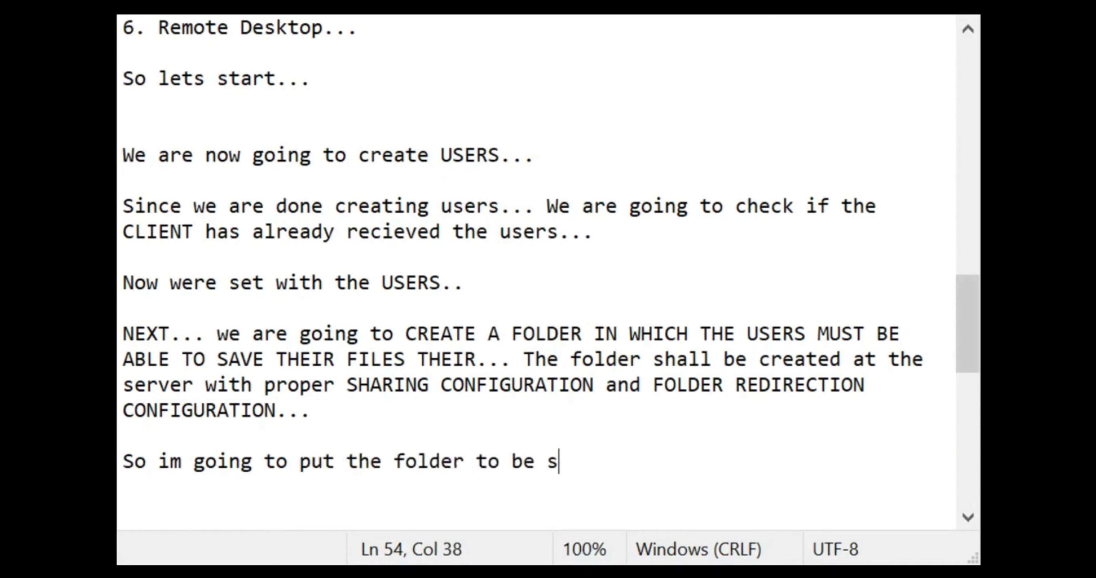
text(hared at my )
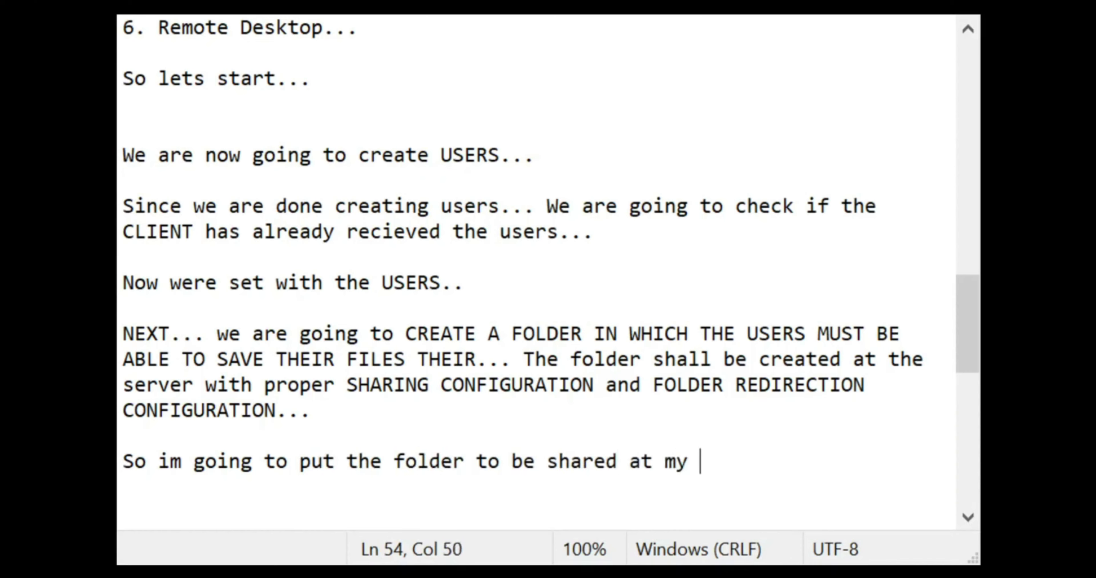
text(drive)
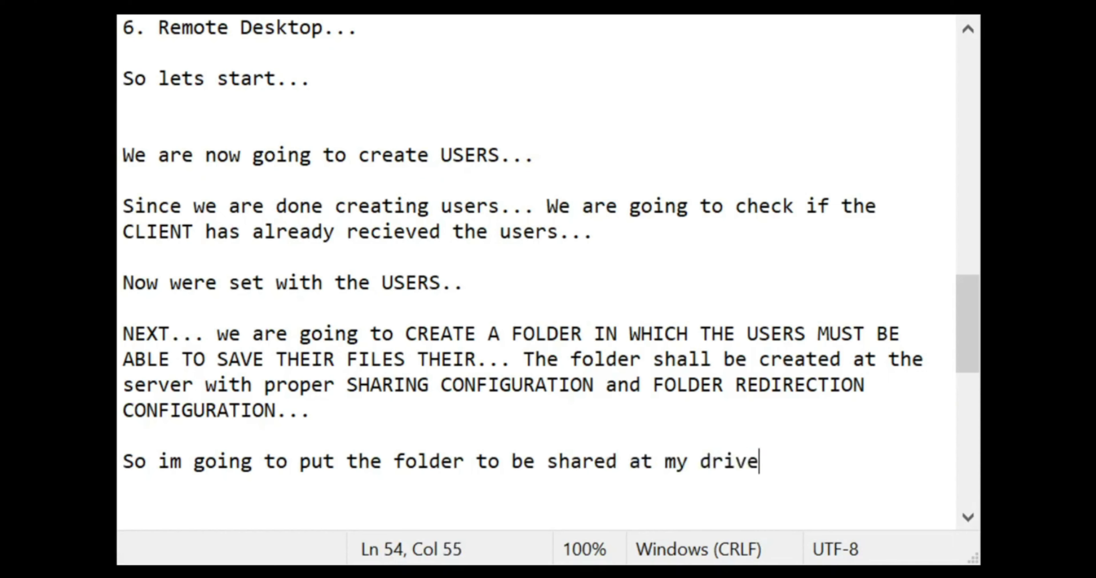
text( d OR )
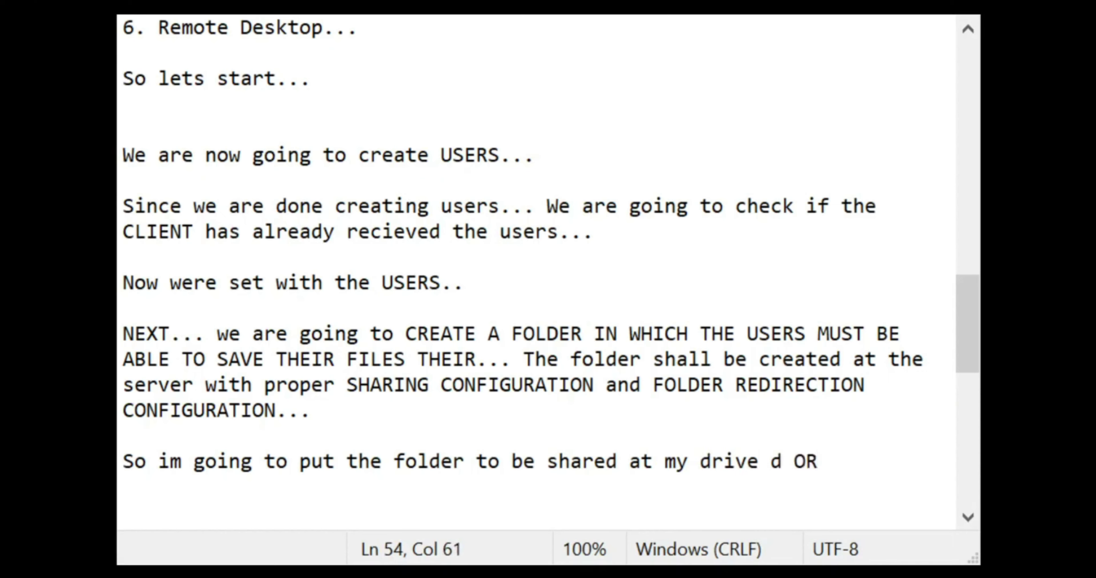
text(ive name)
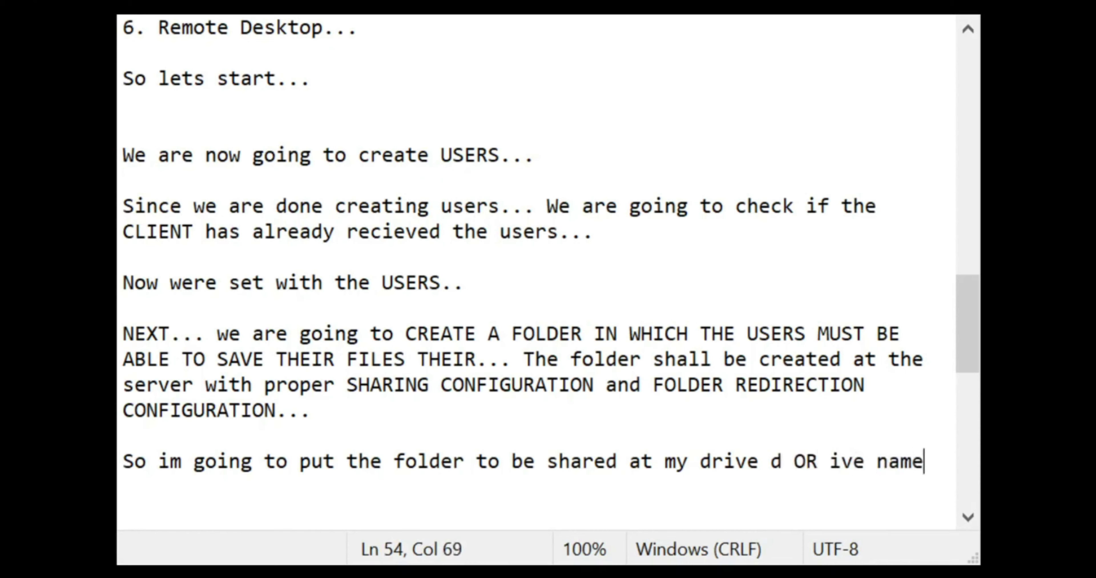
text(d it as )
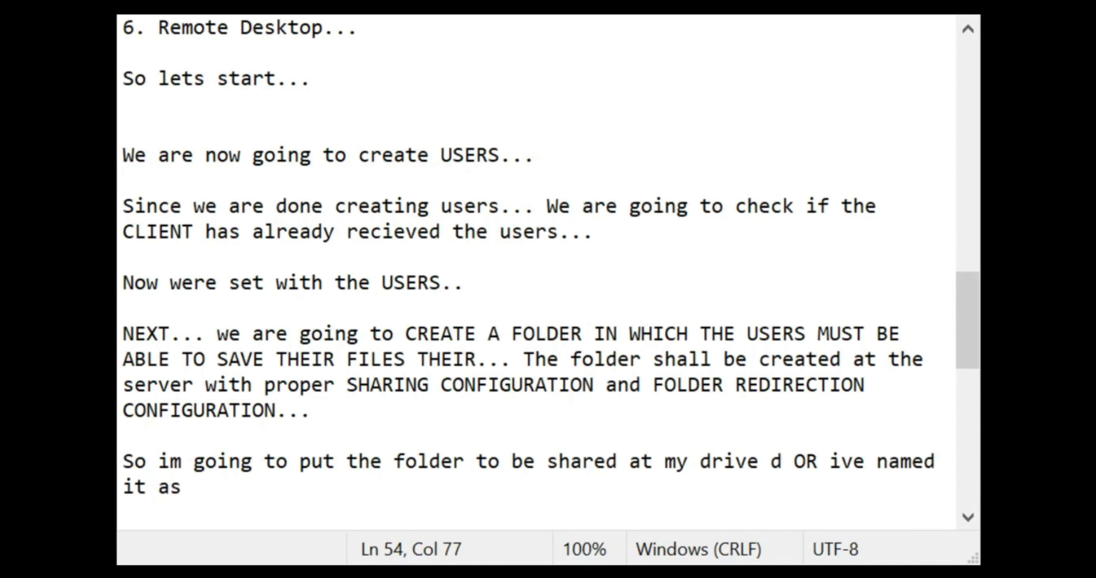
text(BACK-UP DRIVE...)
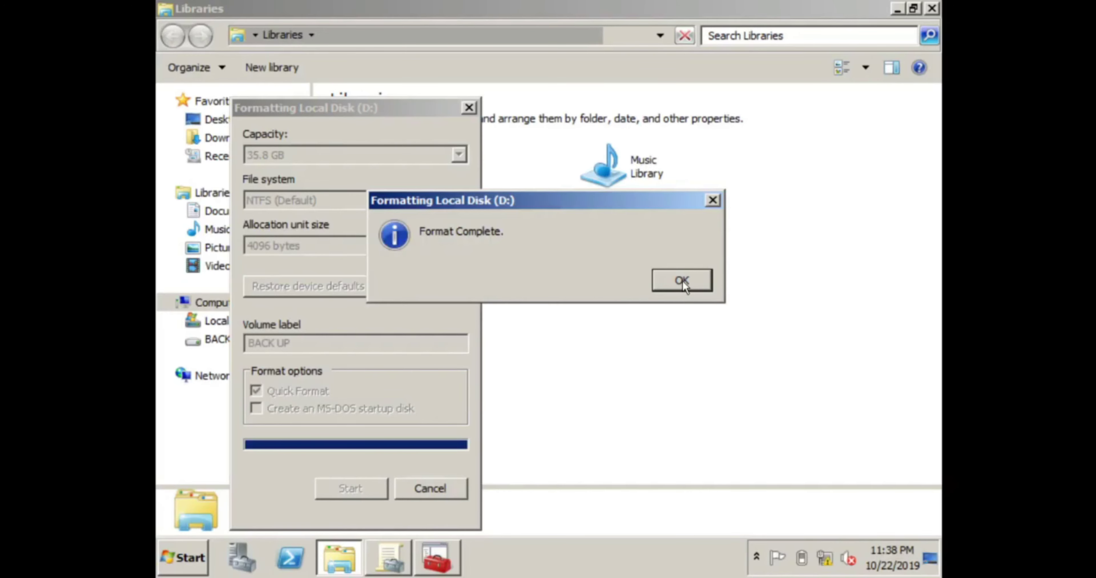
- Close the format dialogs and open the BACK UP (D:) drive
click(682, 280)
click(430, 488)
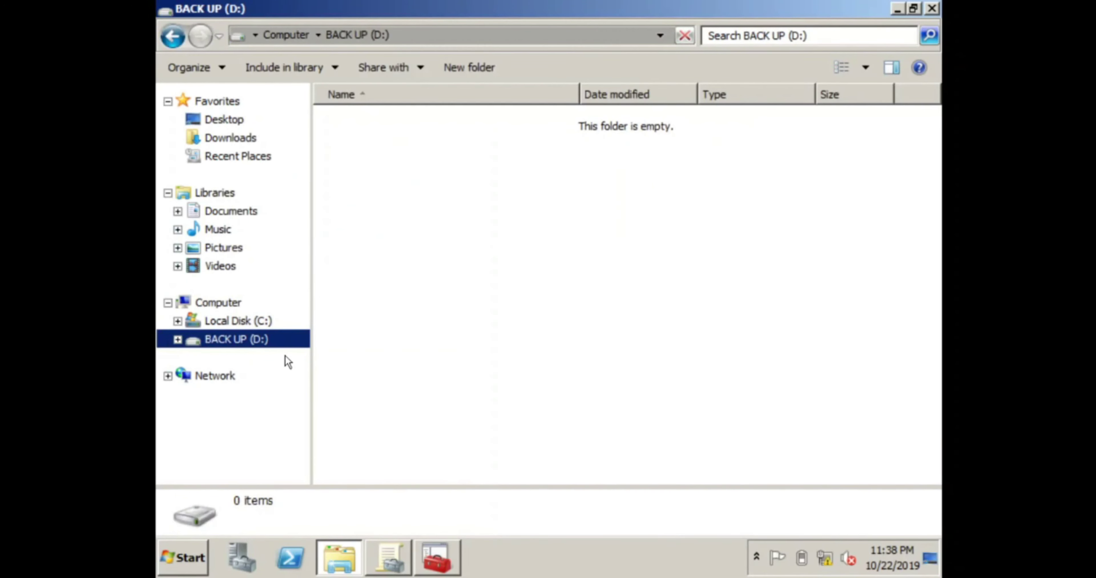
click(221, 305)
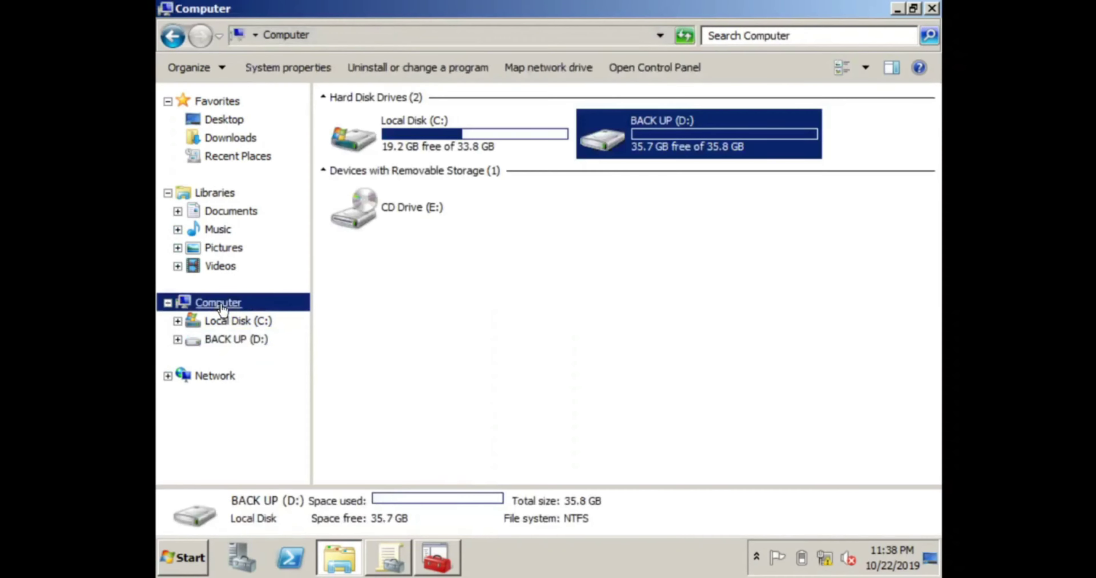
double_click(634, 136)
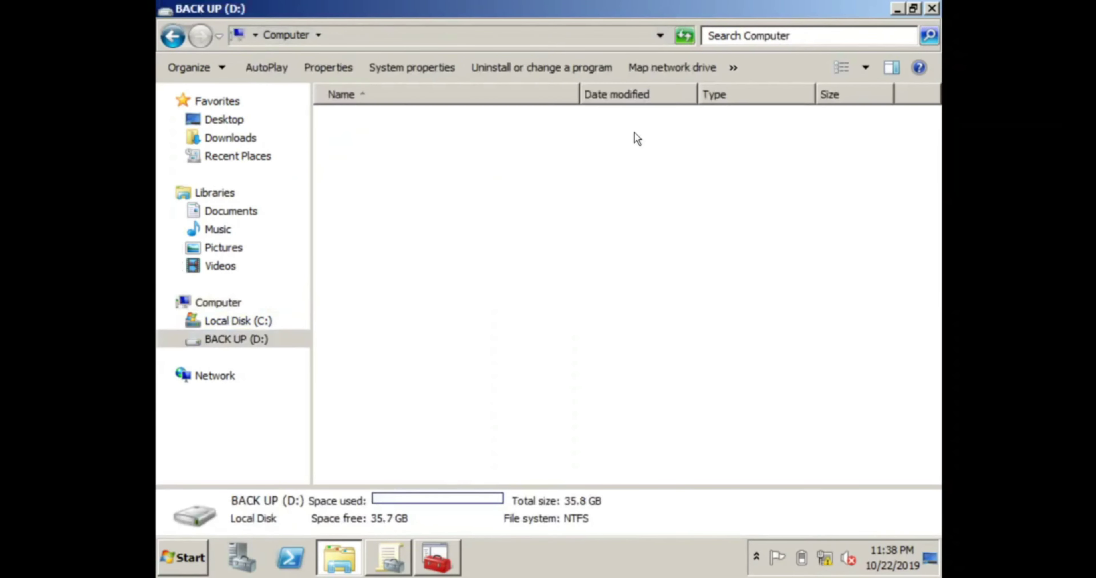
- Create a new folder named CSS REDIRECTION on the drive
right_click(595, 173)
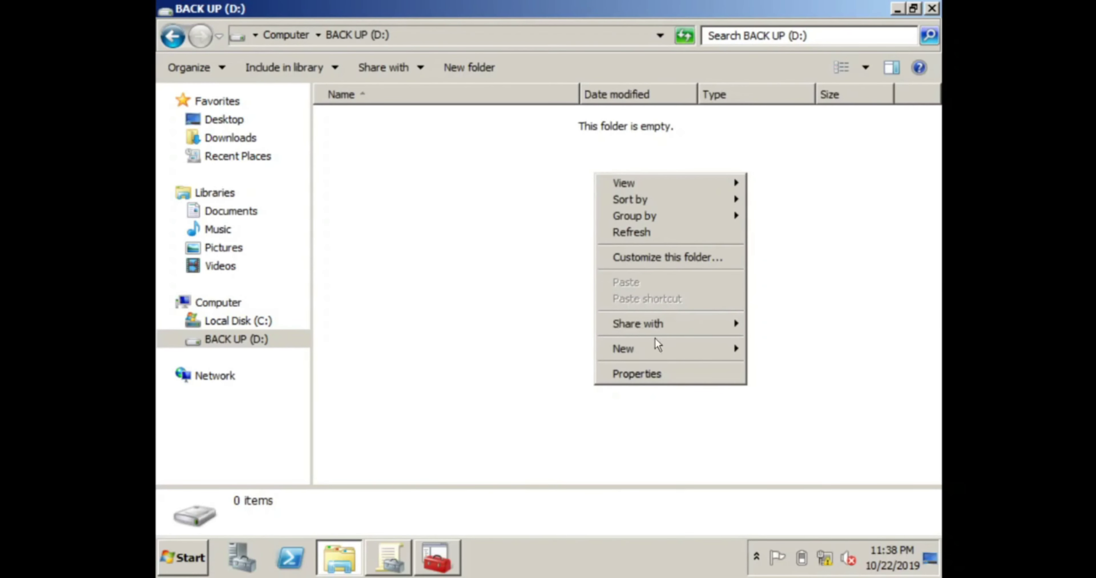
mouse_move(658, 347)
click(759, 354)
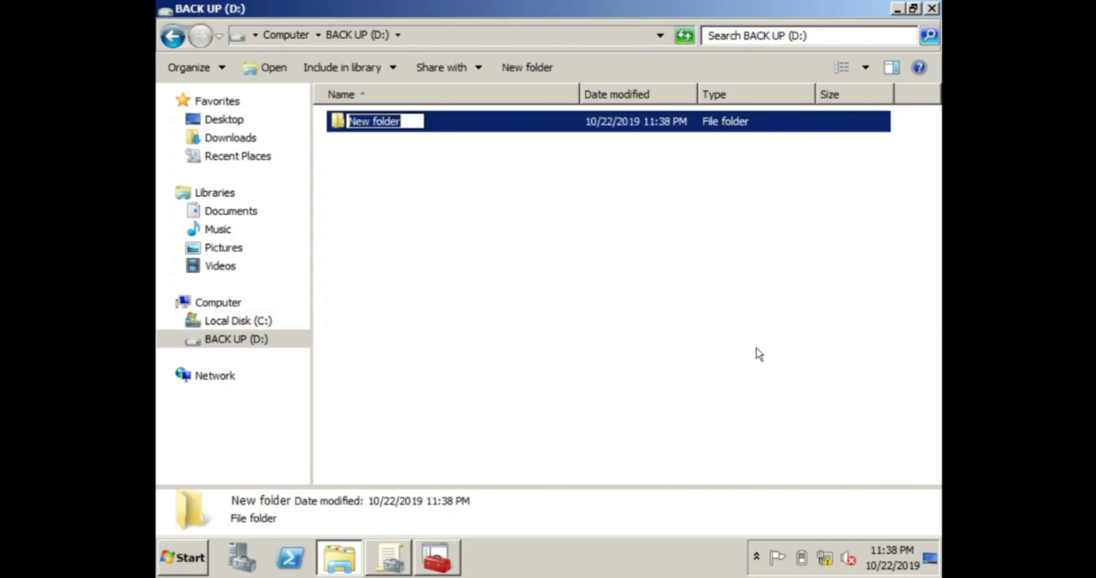
text(CSS)
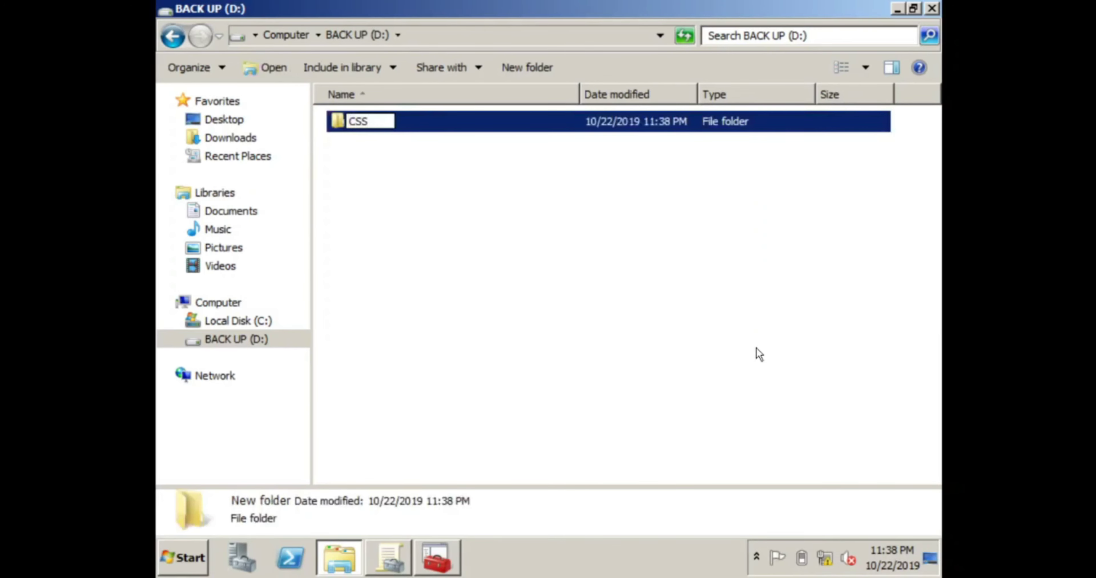
text( REDIRECTION)
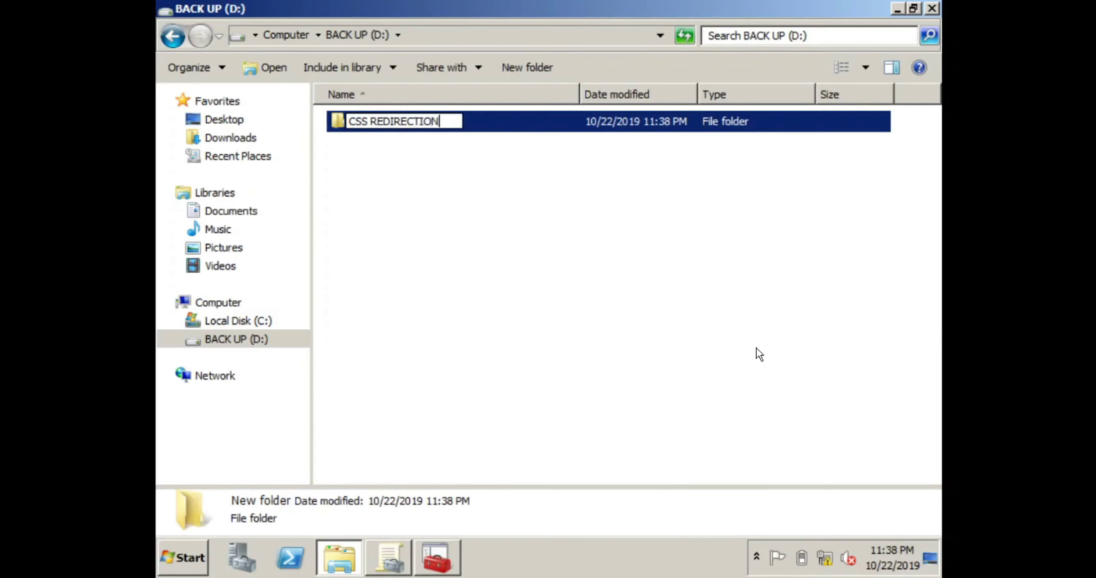
key(Return)
right_click(442, 122)
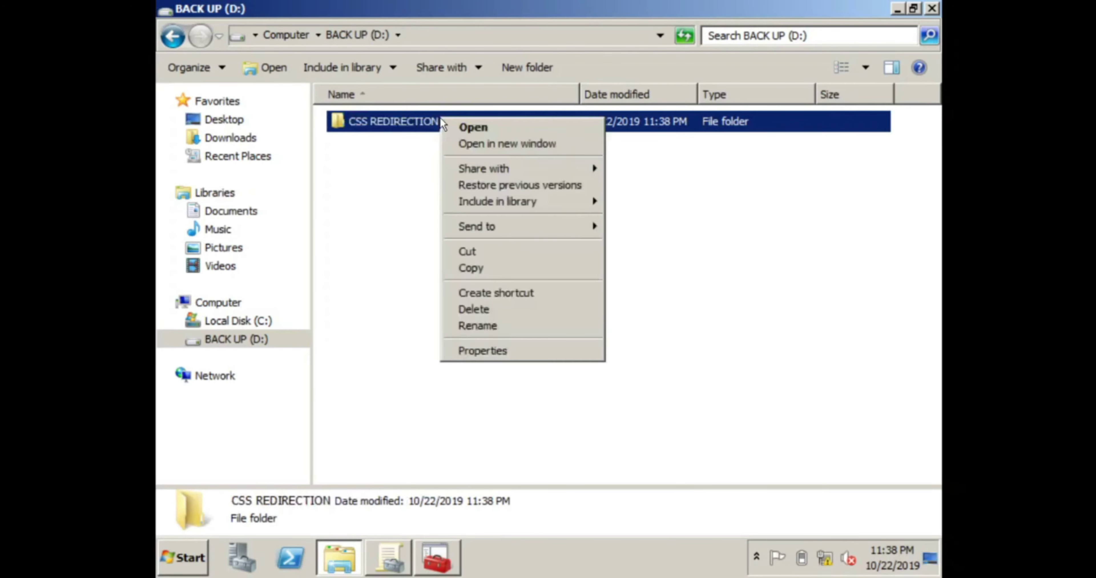
- Add Everyone and the two domain users to the folder's sharing list
click(472, 349)
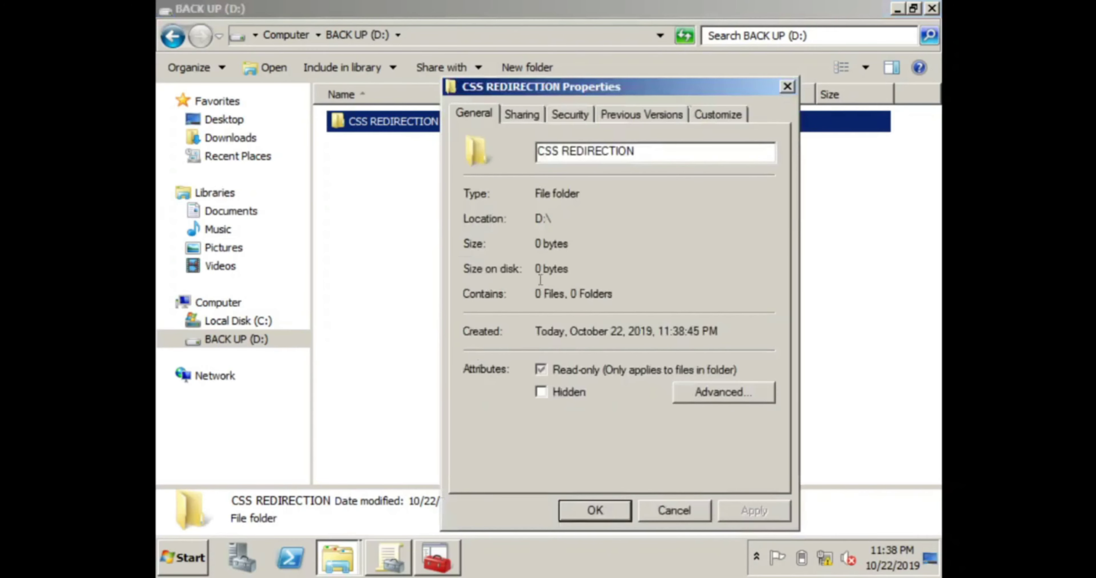
click(533, 124)
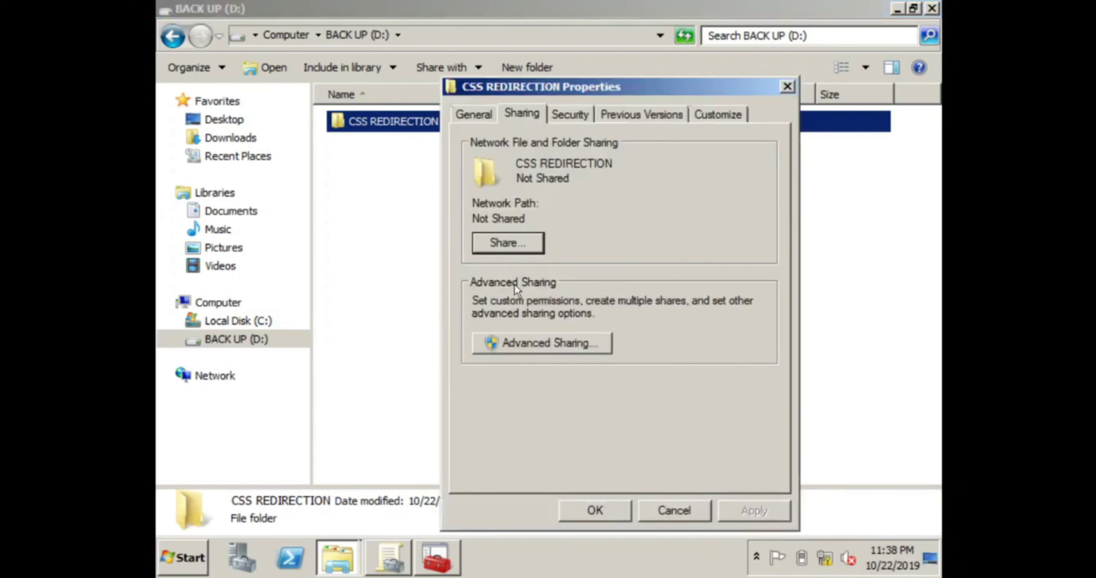
click(523, 242)
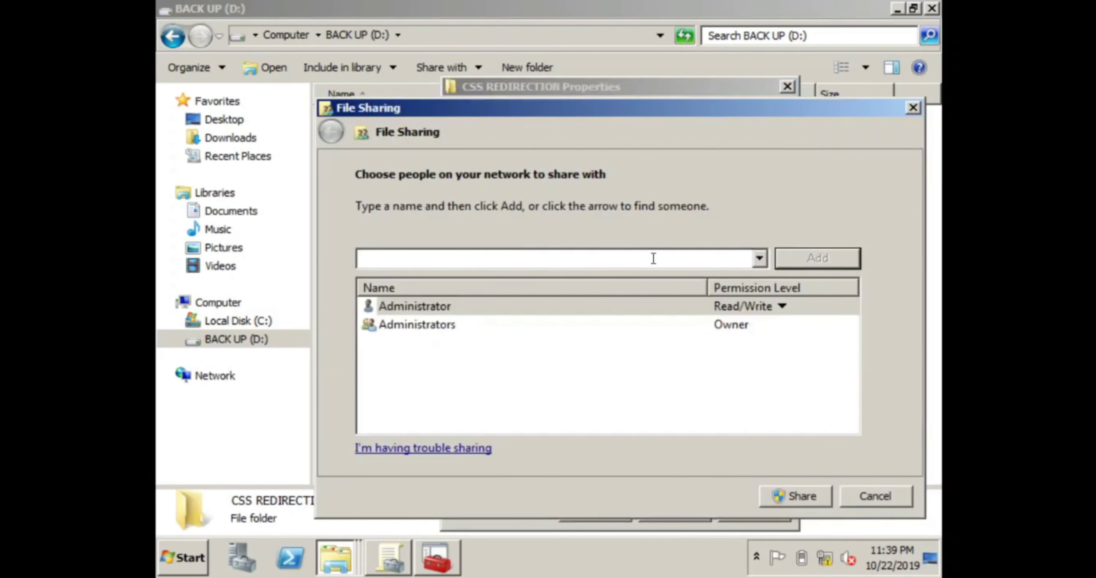
text(everyone)
key(Return)
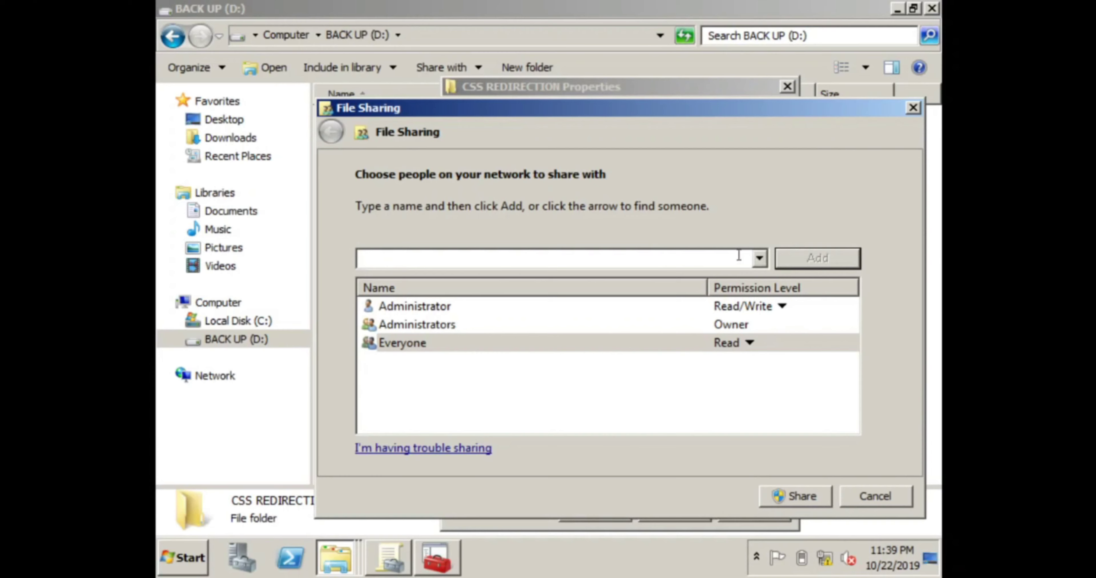
text(ritz)
key(Return)
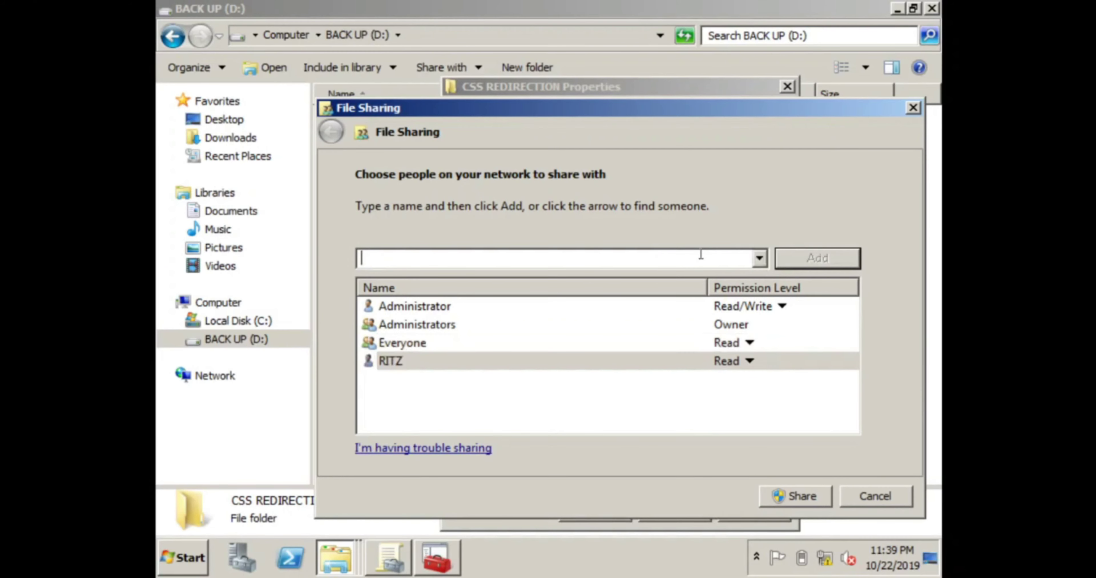
text(ginn)
key(Return)
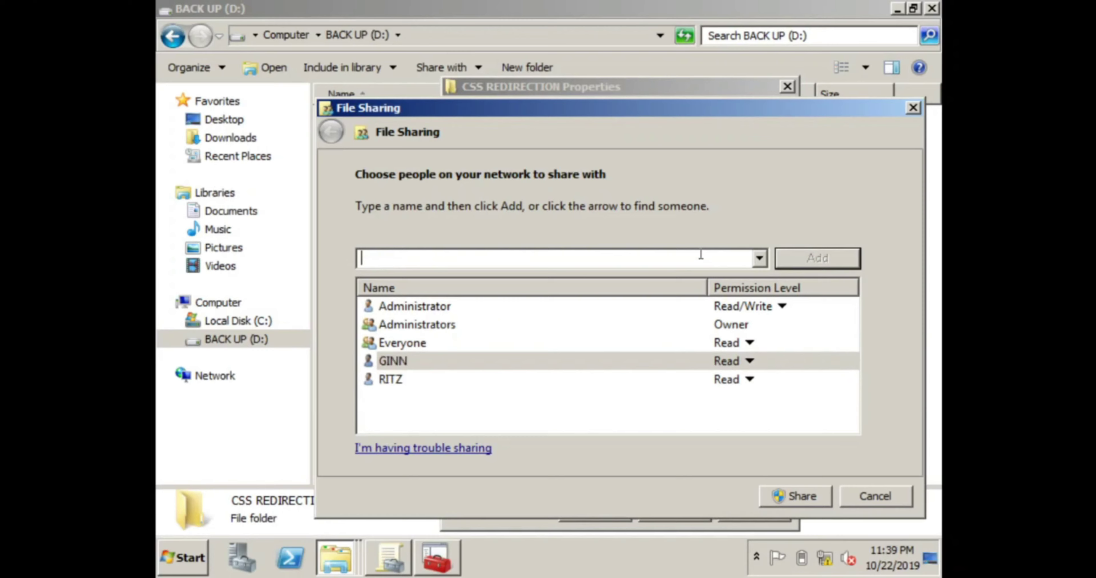
- Give Everyone and both users Read/Write access and share the folder
click(750, 343)
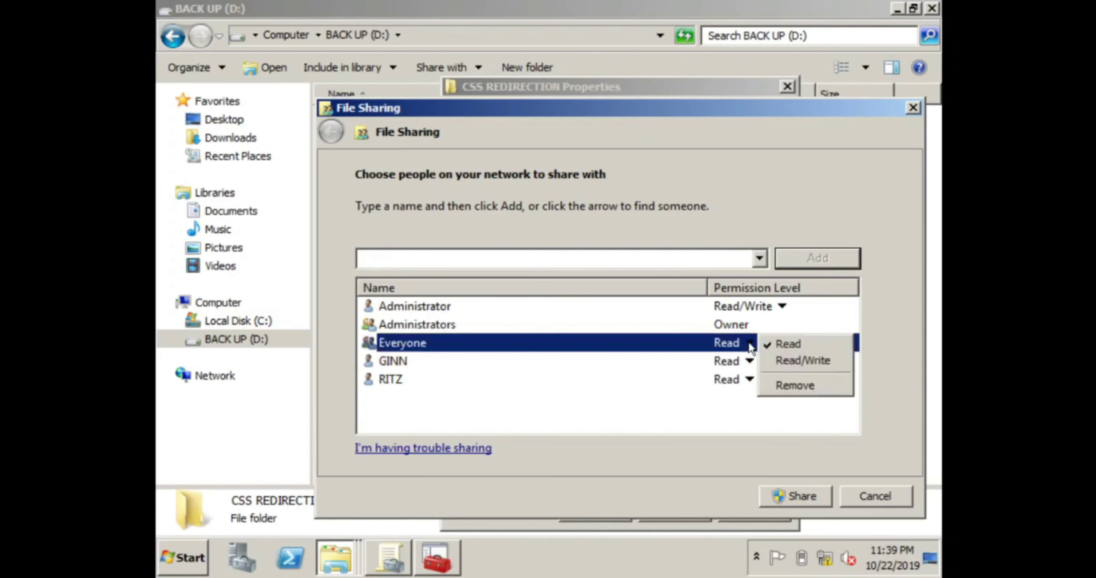
click(796, 361)
click(750, 361)
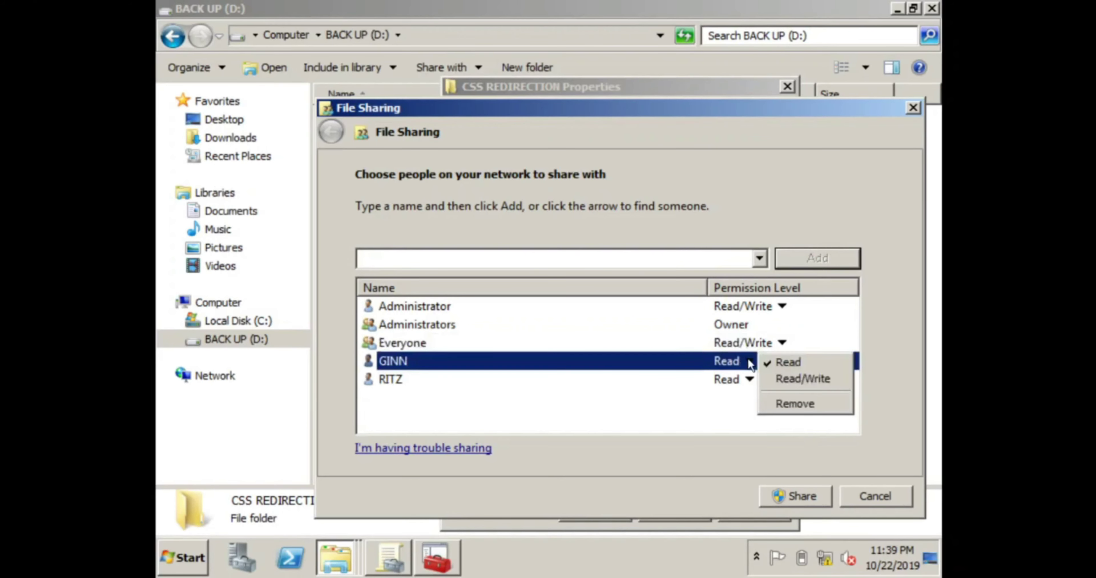
click(778, 377)
click(752, 381)
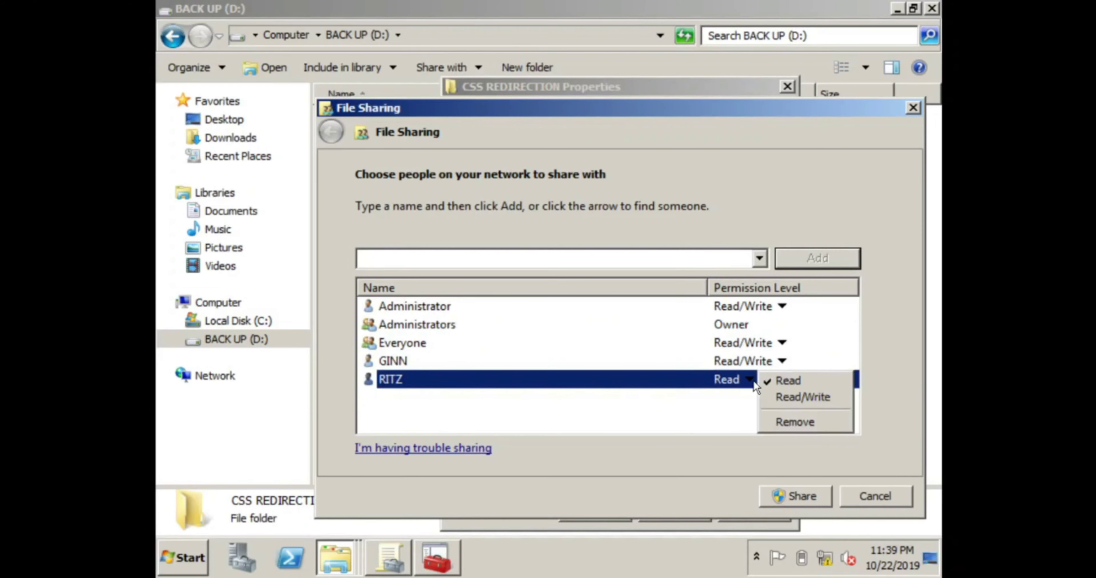
click(778, 396)
click(800, 488)
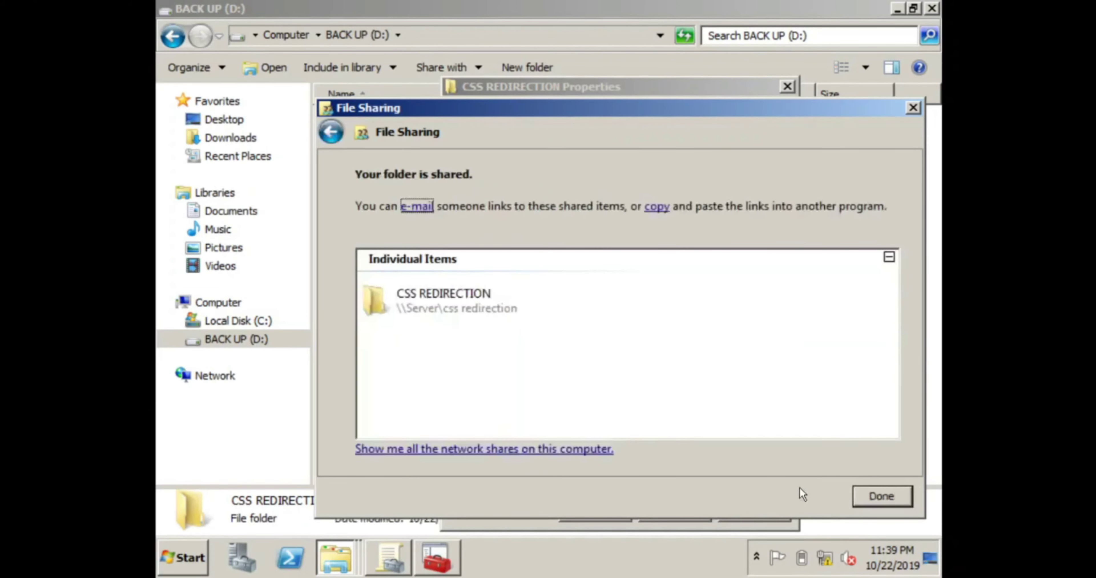
click(863, 497)
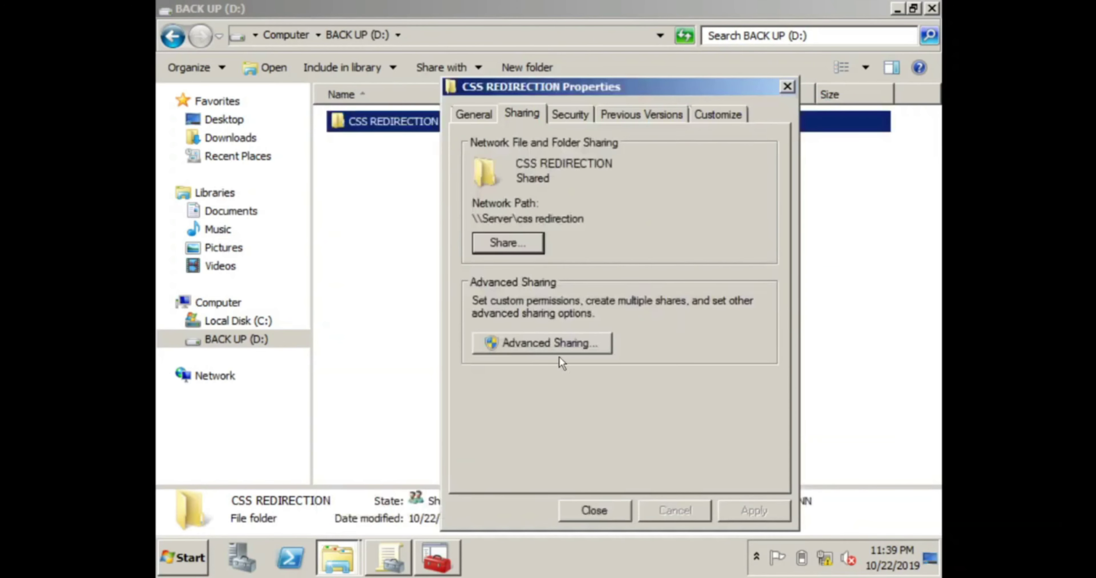
- Add the two domain users to the share permissions under Advanced Sharing
click(562, 345)
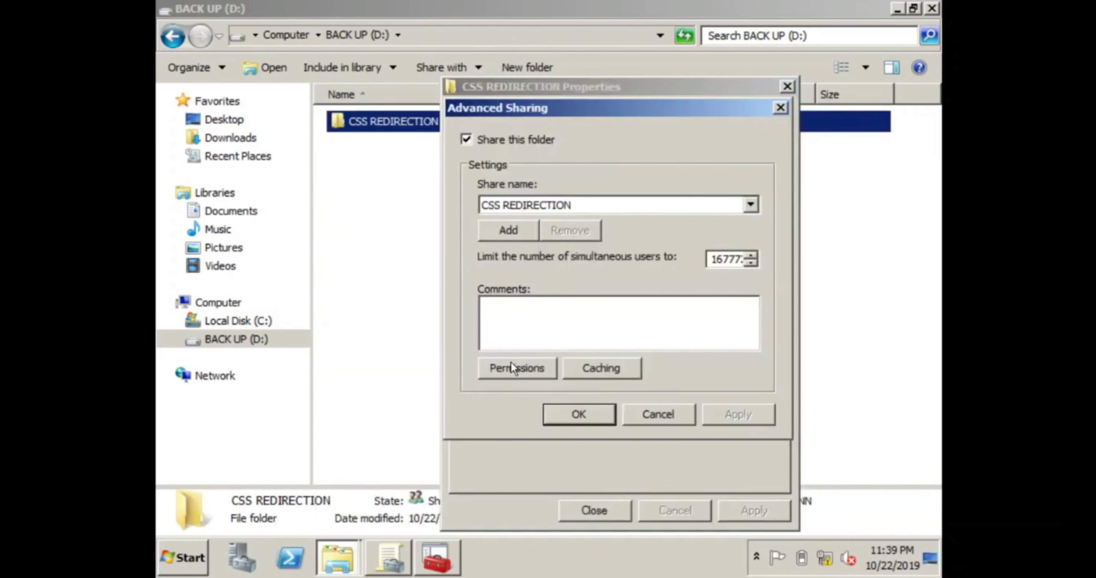
click(511, 363)
click(672, 291)
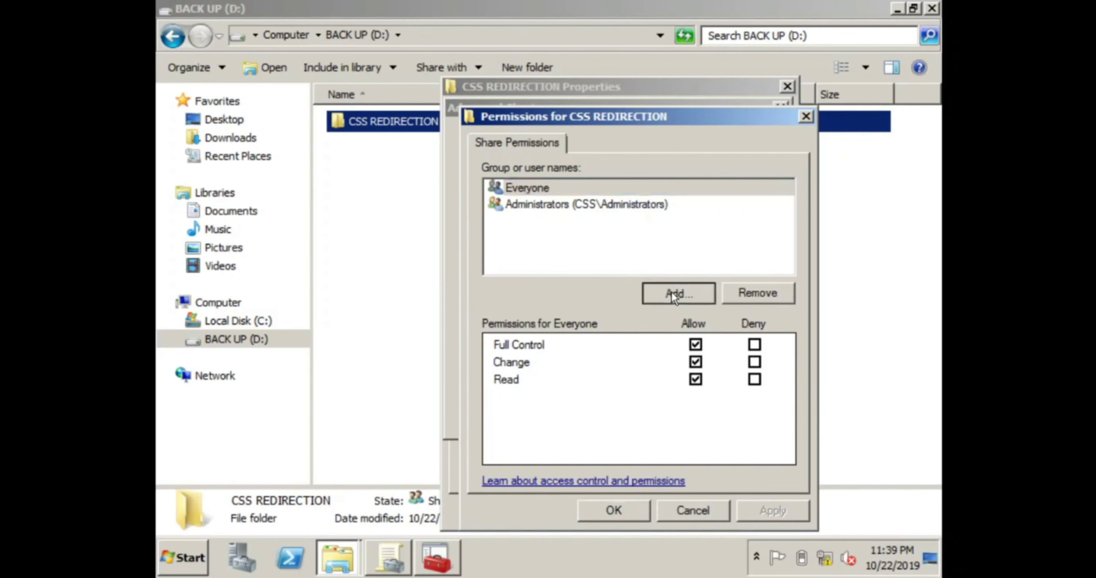
text(rit)
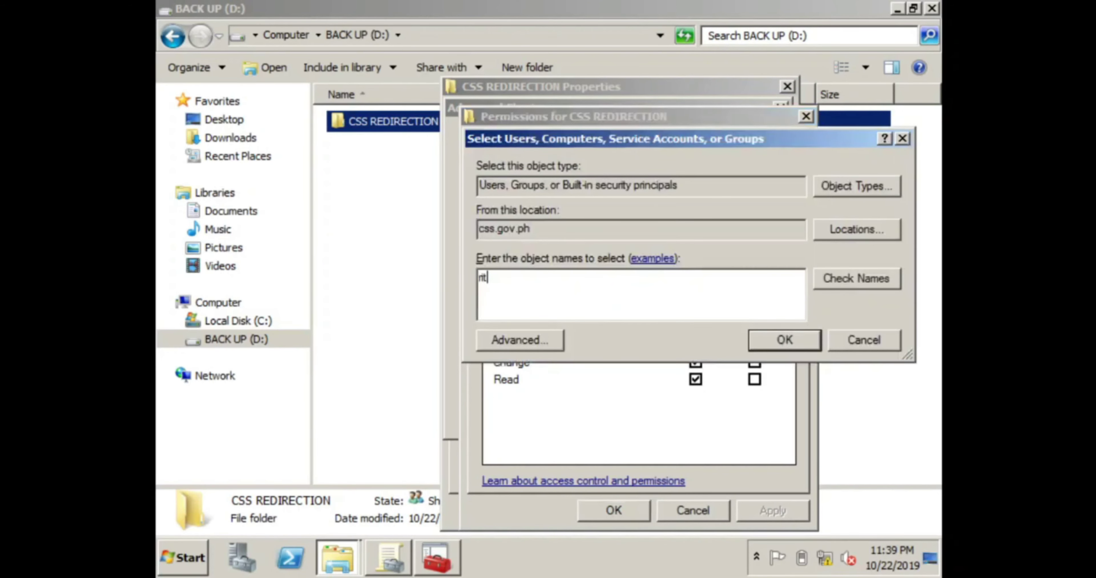
click(856, 279)
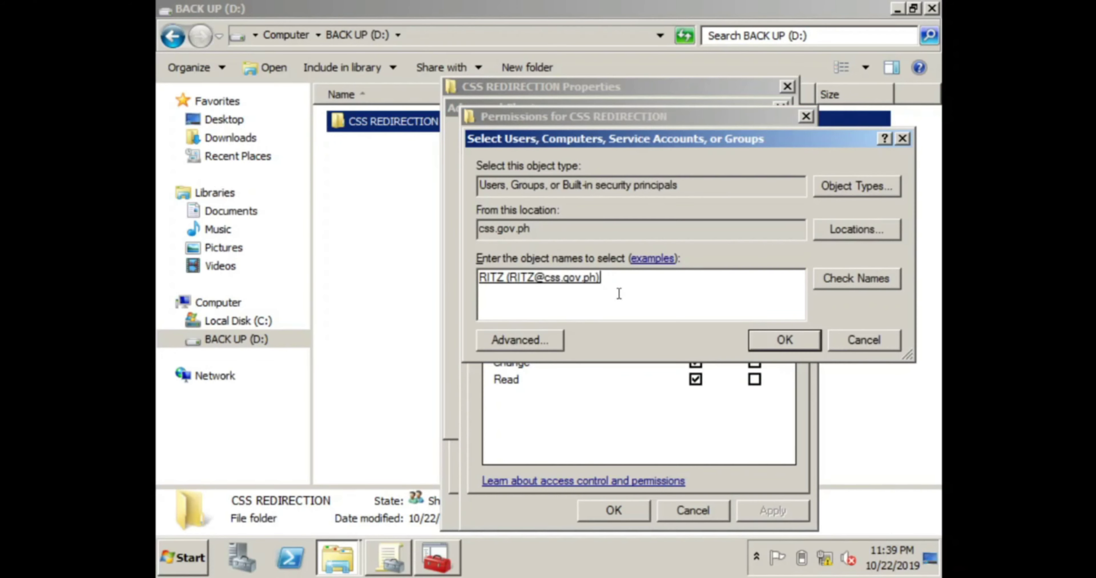
text(ginn)
click(874, 278)
click(784, 340)
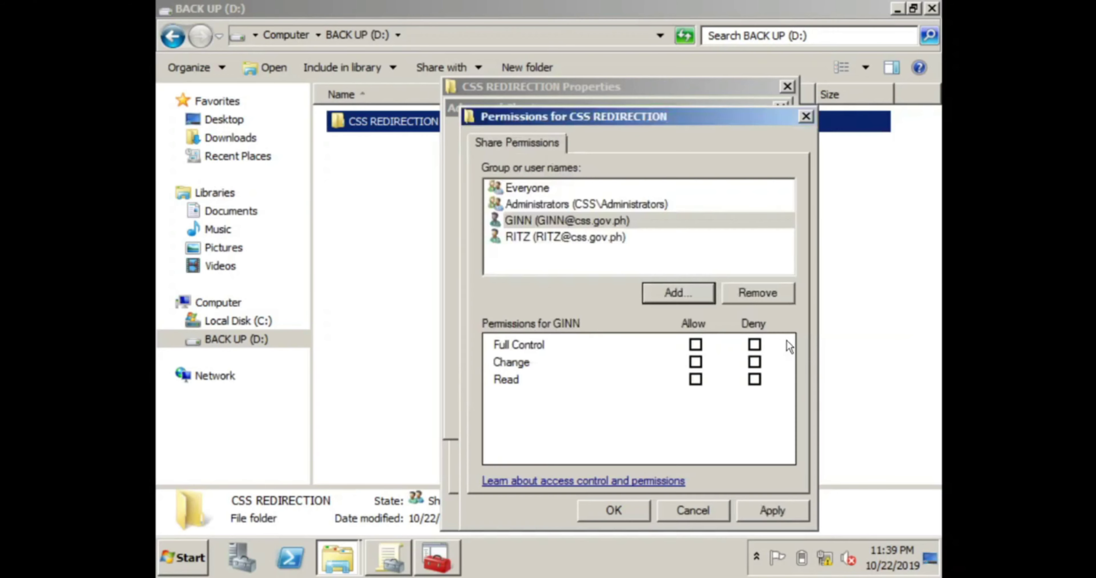
- Allow Full Control for both users and apply the share settings
click(689, 340)
click(624, 241)
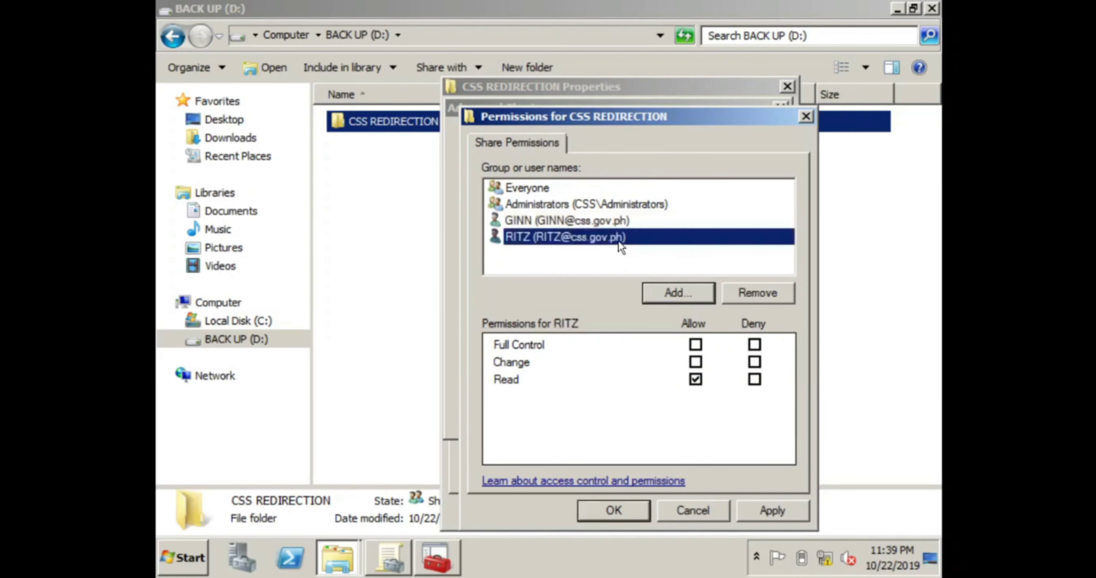
click(694, 343)
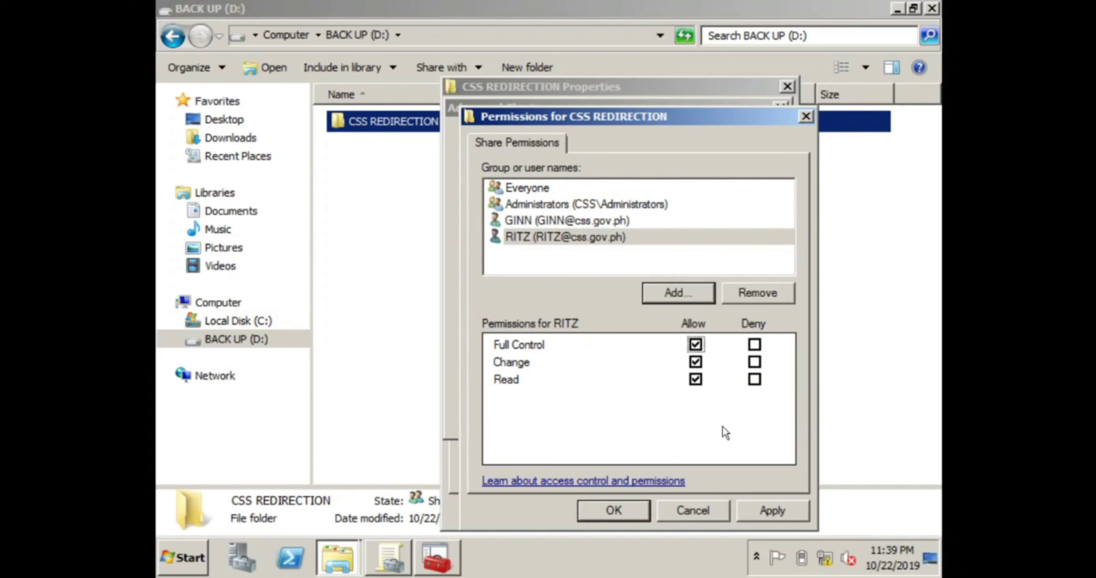
click(765, 512)
click(629, 515)
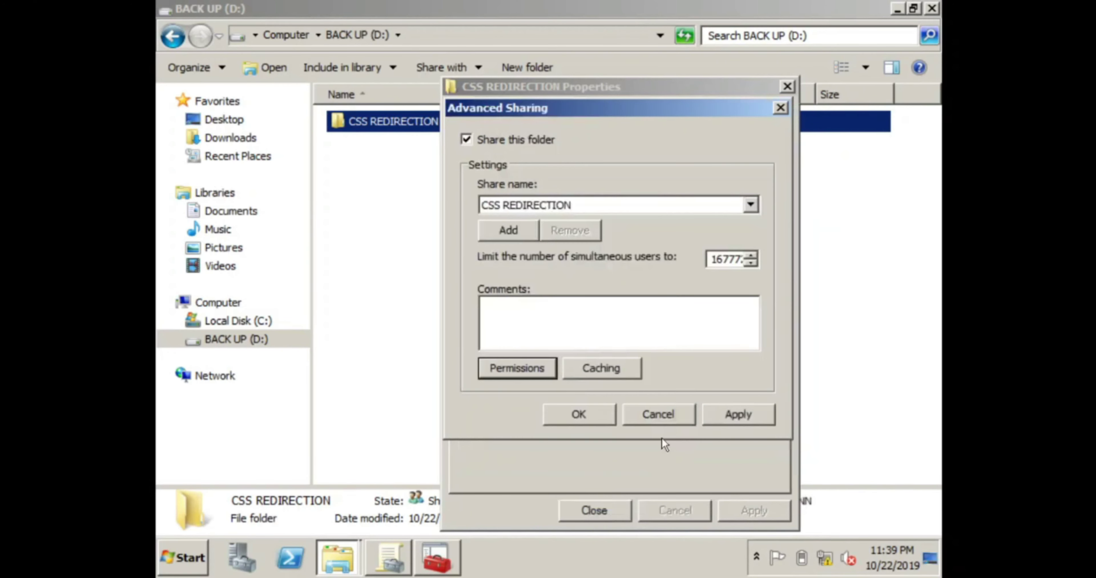
click(742, 413)
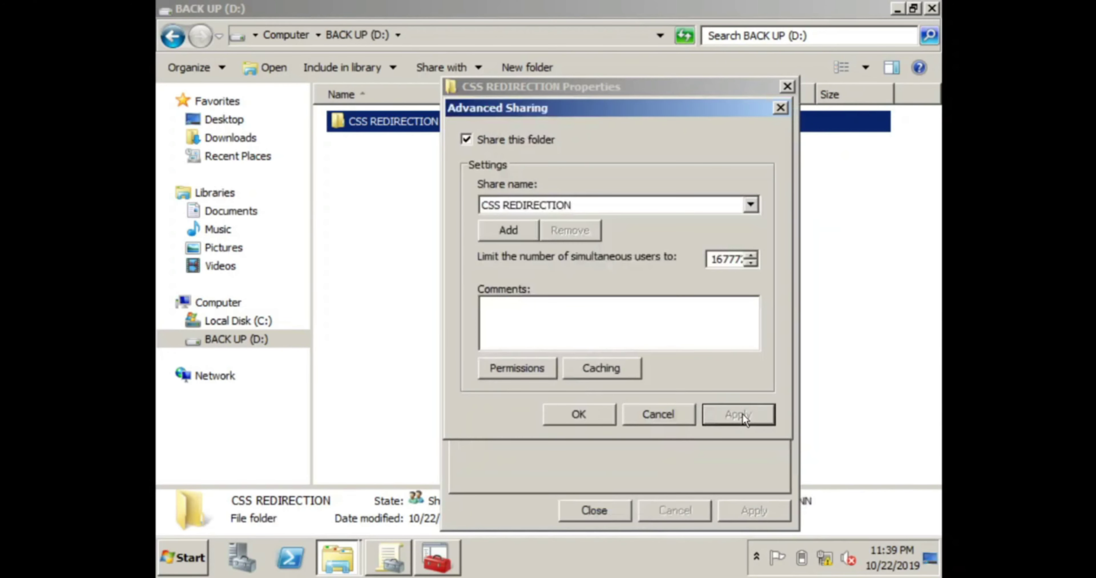
click(590, 411)
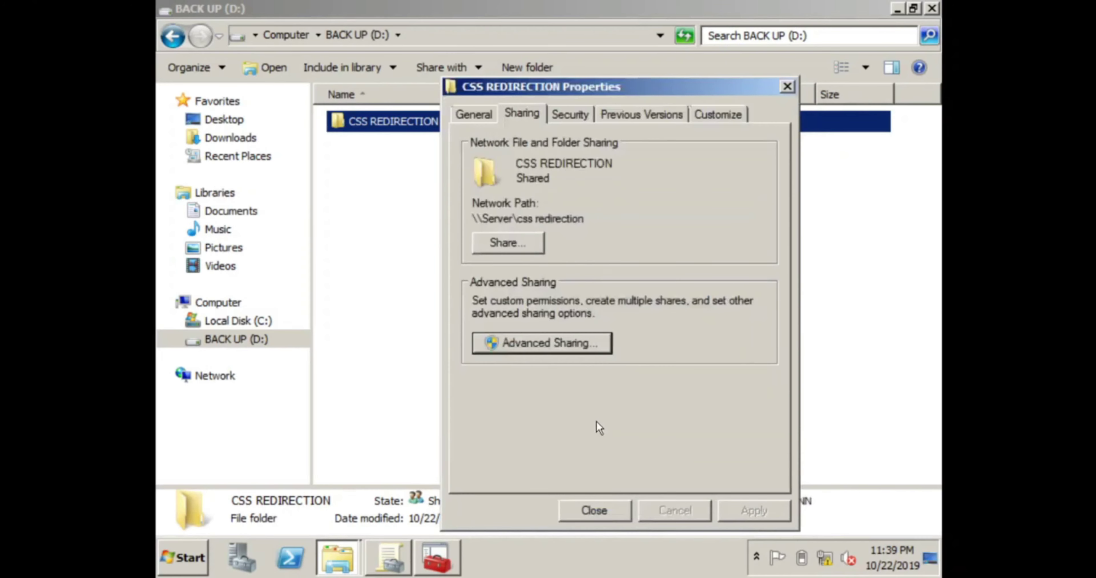
- Review each account's permissions on the folder's Security tab, then close Properties
click(570, 114)
click(524, 204)
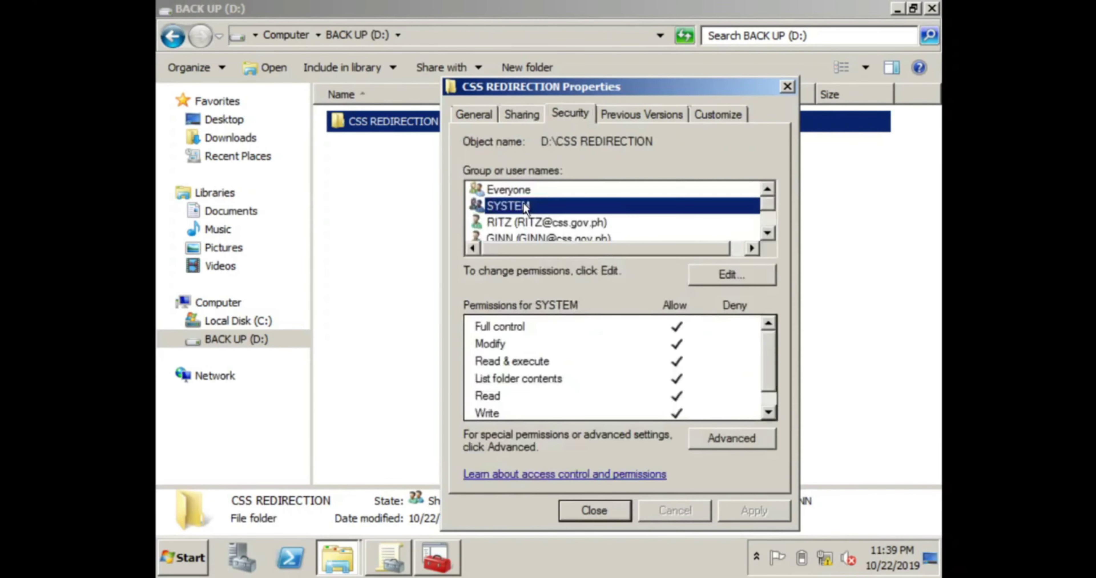
key(Down)
key(Down)
key(Down)
key(Down)
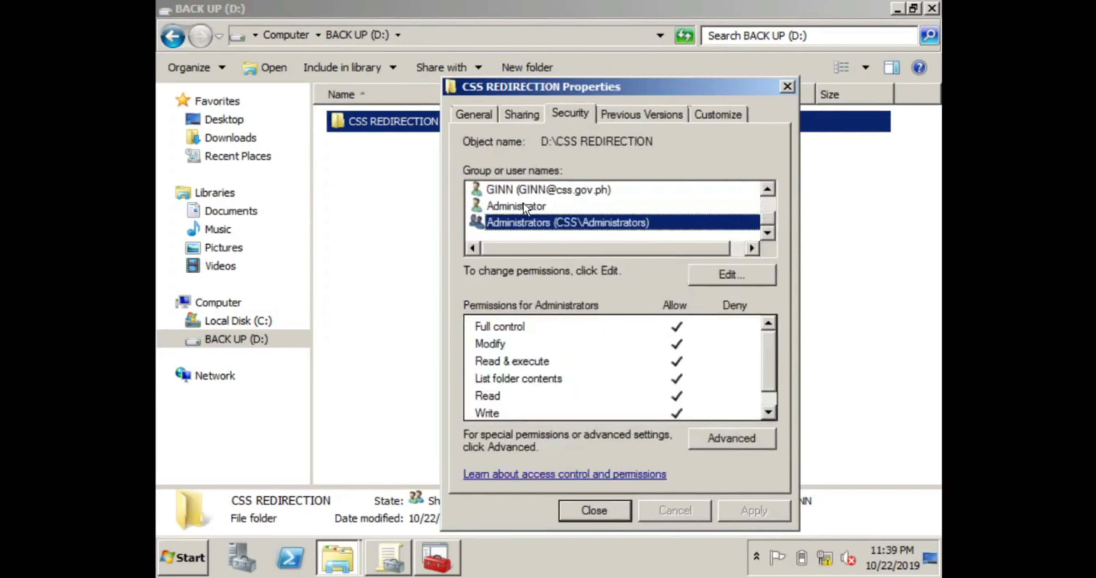
click(600, 510)
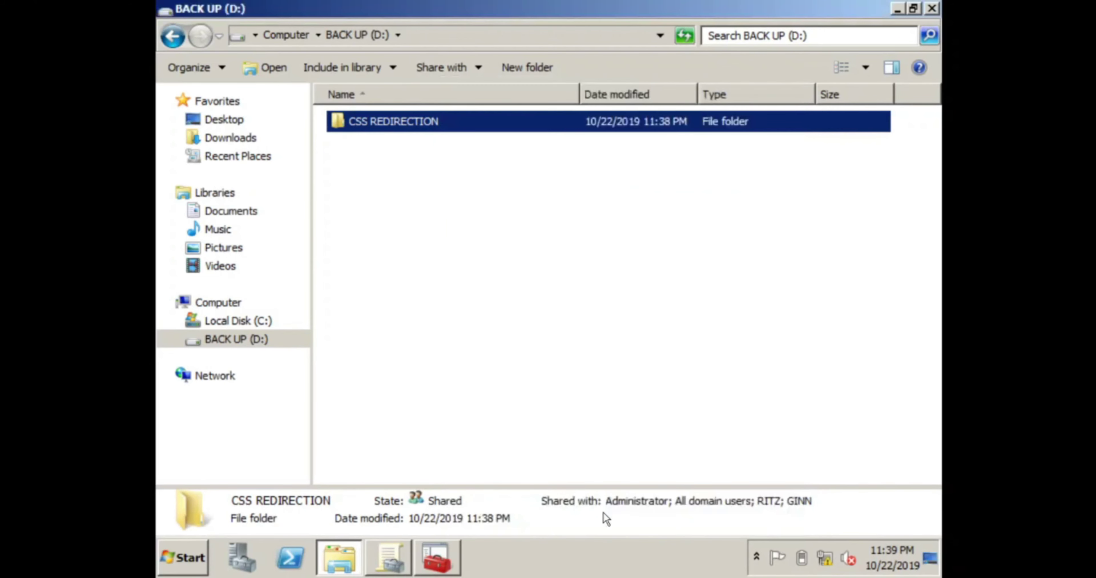
click(611, 355)
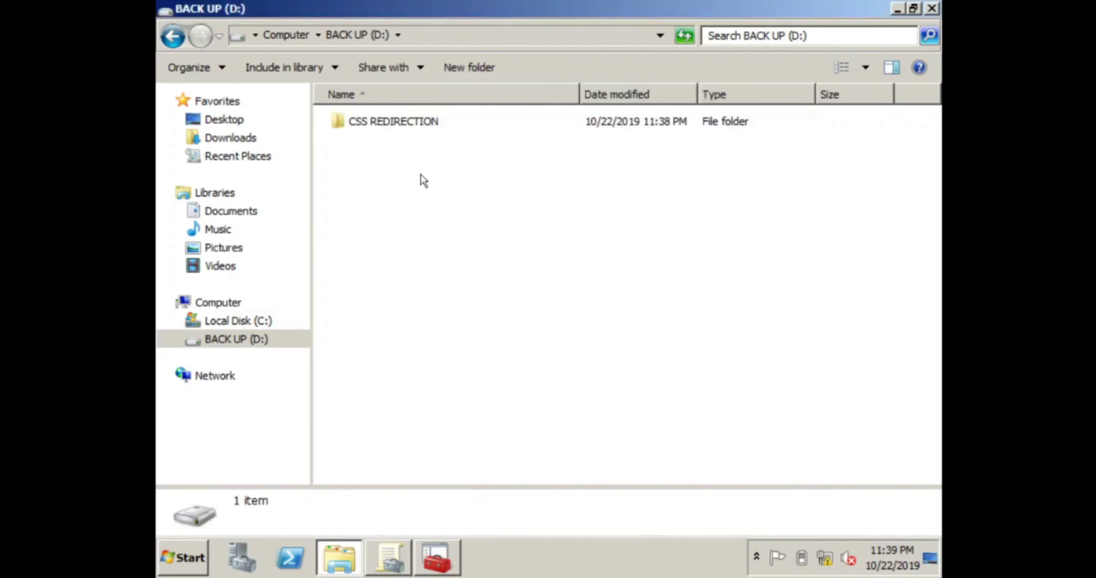
- Copy the share path \\Server\css redirection from the Sharing tab and close the windows
click(398, 124)
right_click(399, 124)
click(443, 356)
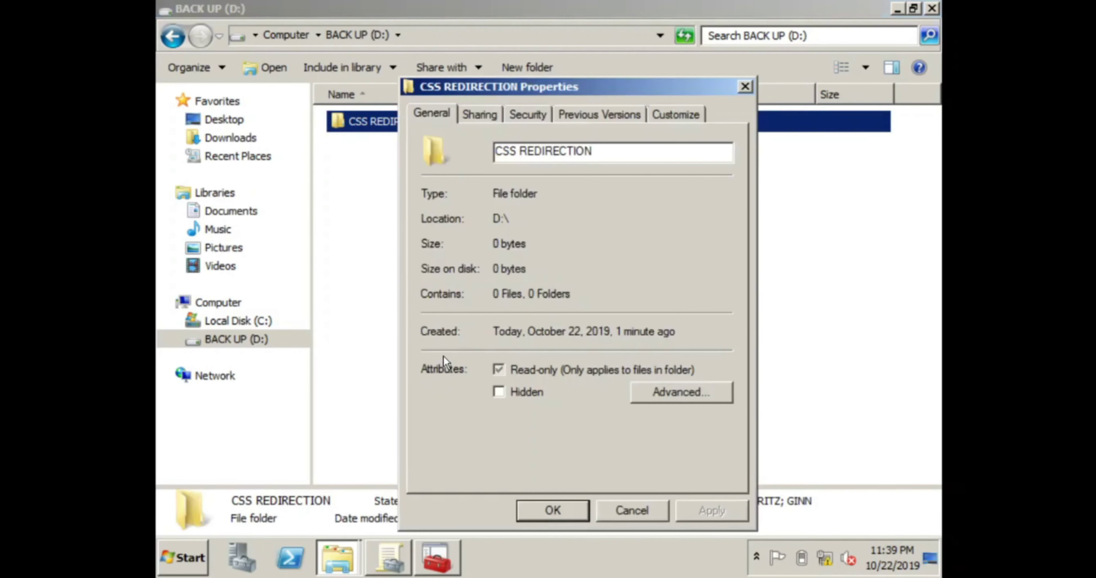
click(481, 114)
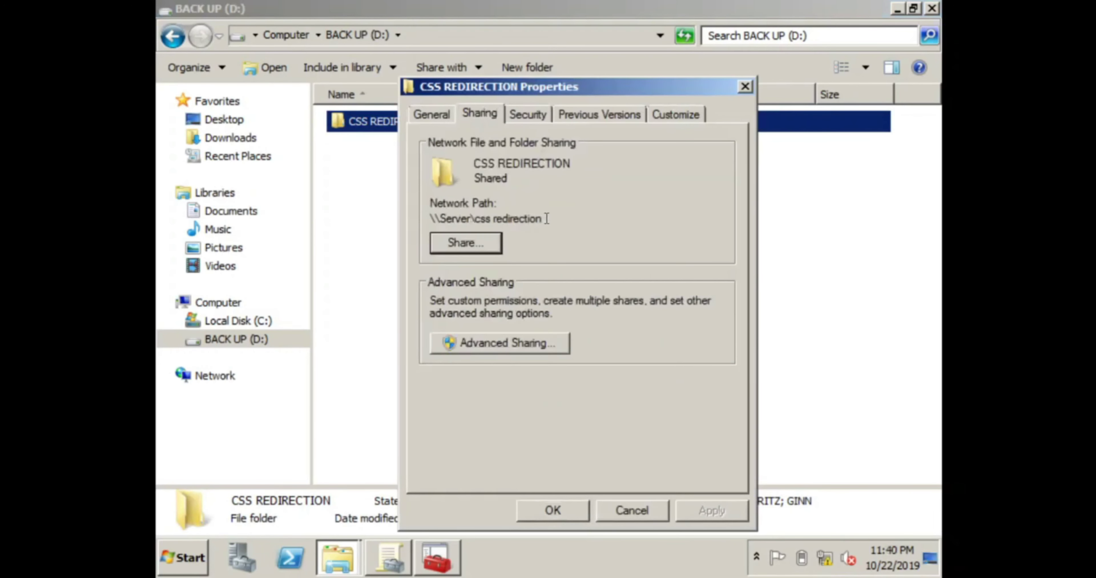
drag(544, 219, 417, 213)
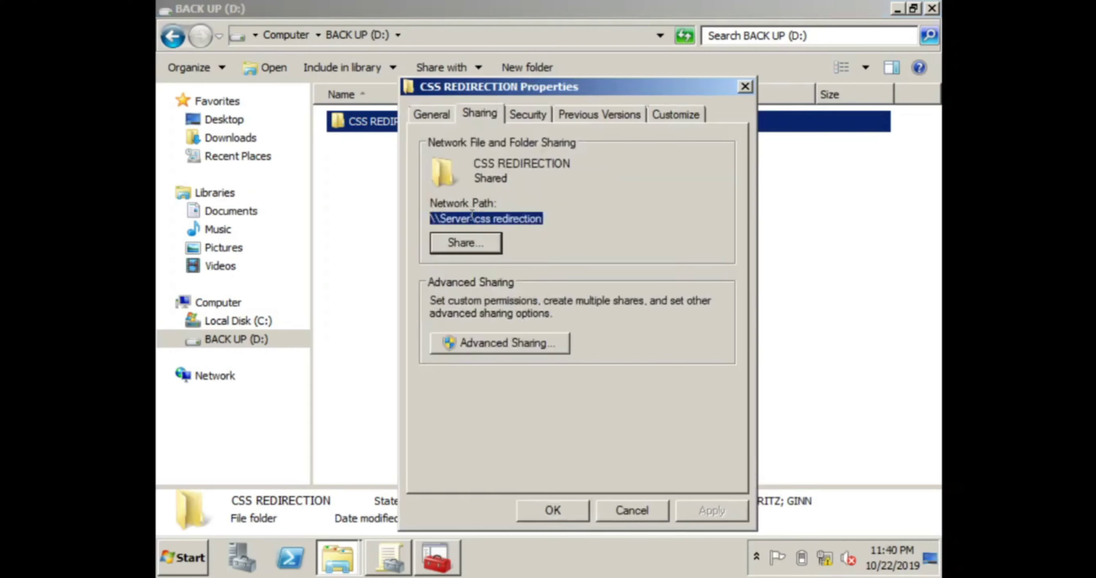
right_click(473, 220)
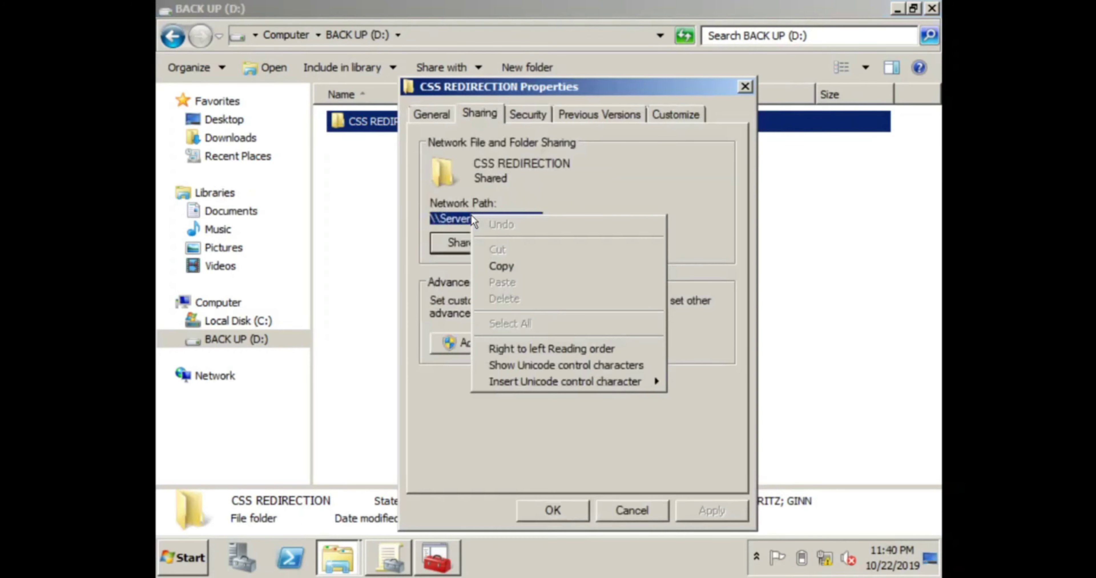
click(496, 263)
click(543, 219)
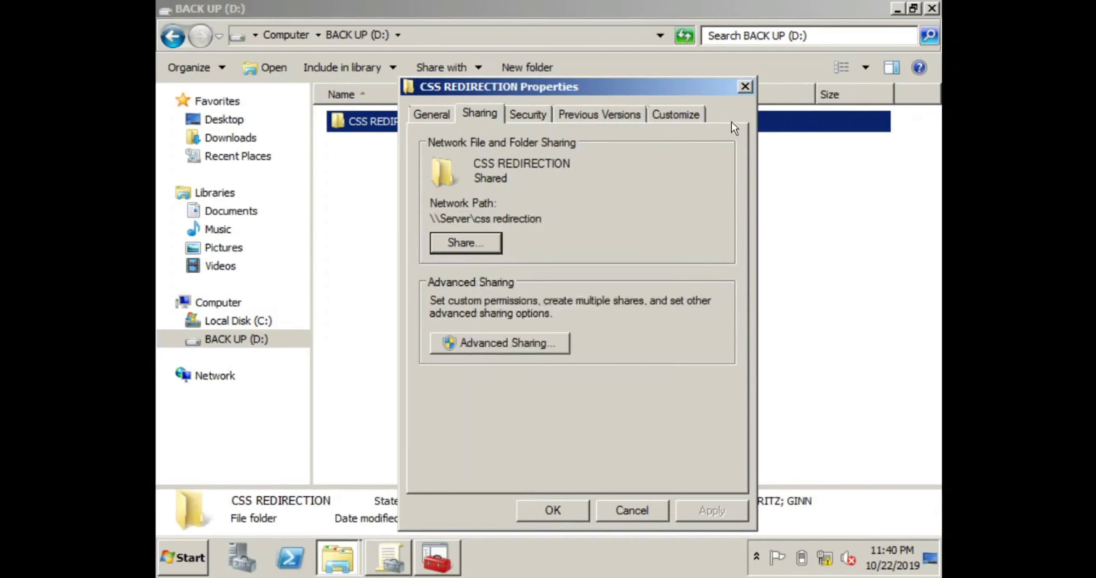
click(745, 89)
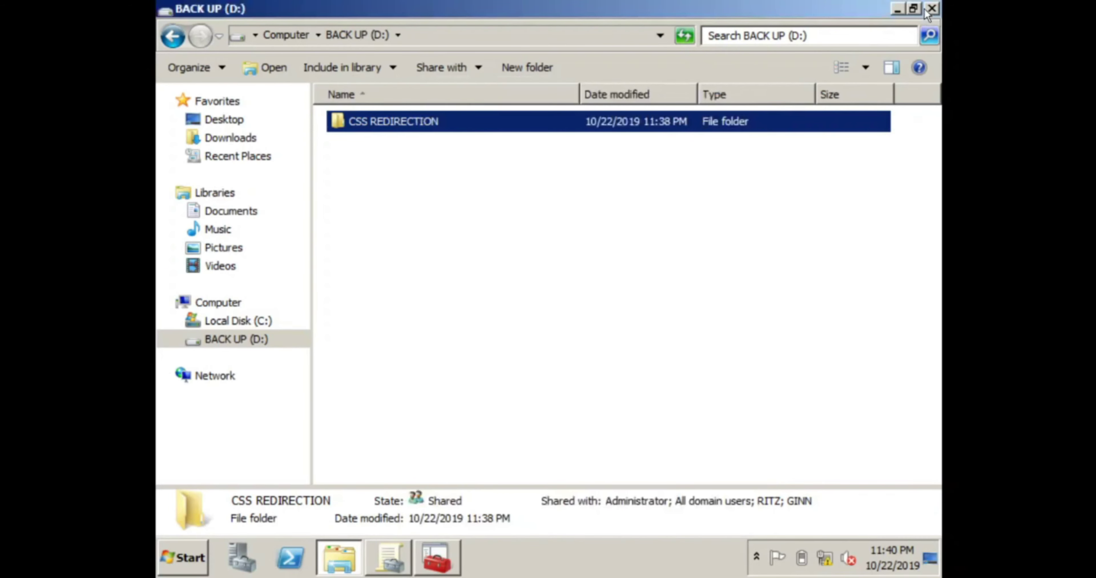
click(931, 9)
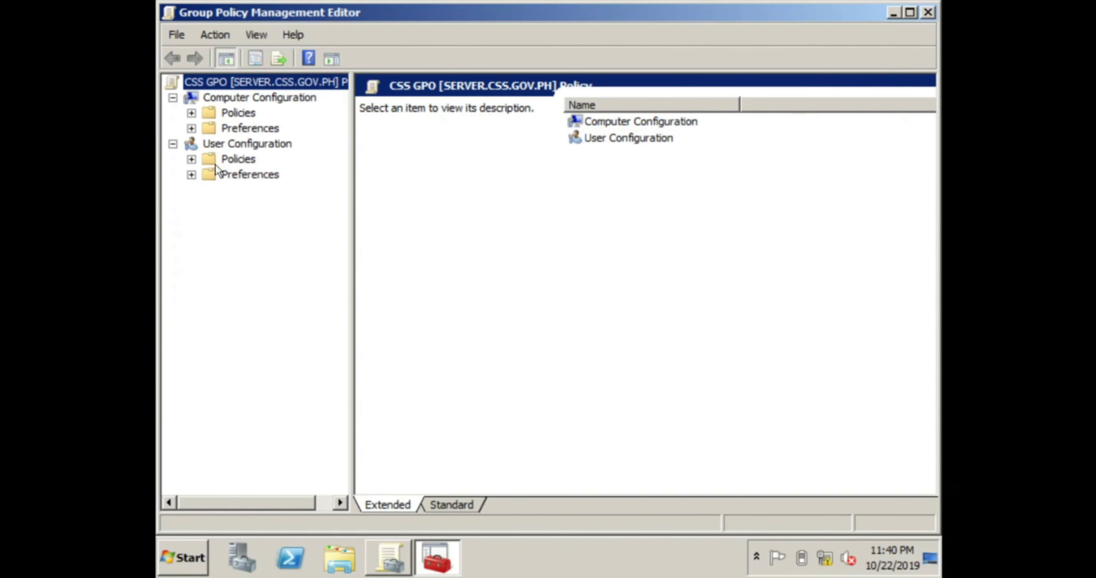
- Close the old editor and reopen CSS GPO for editing
click(928, 12)
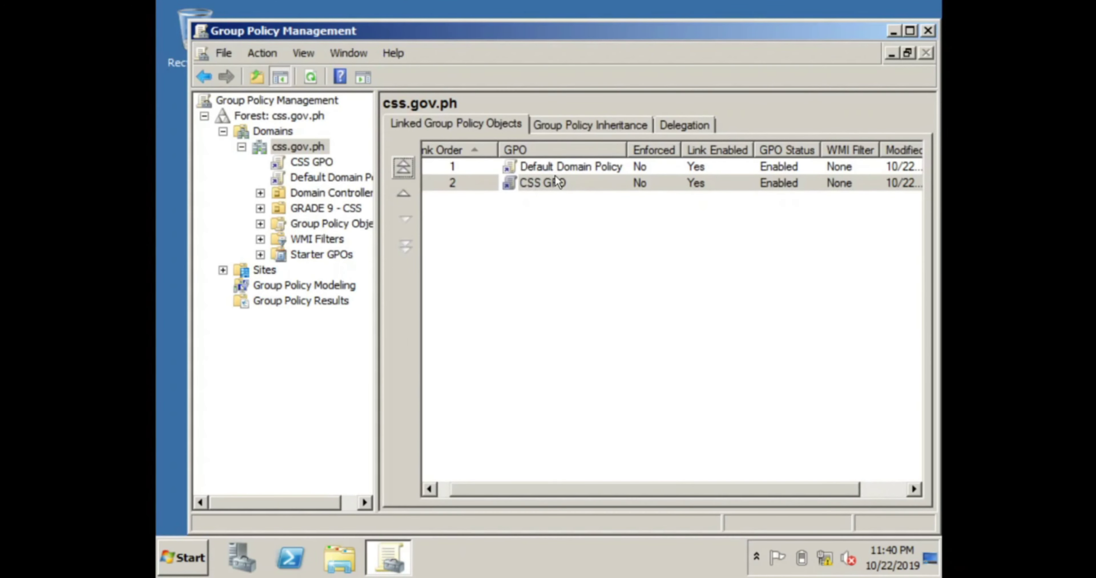
mouse_move(373, 34)
mouse_down()
mouse_move(281, 34)
mouse_move(385, 34)
mouse_up()
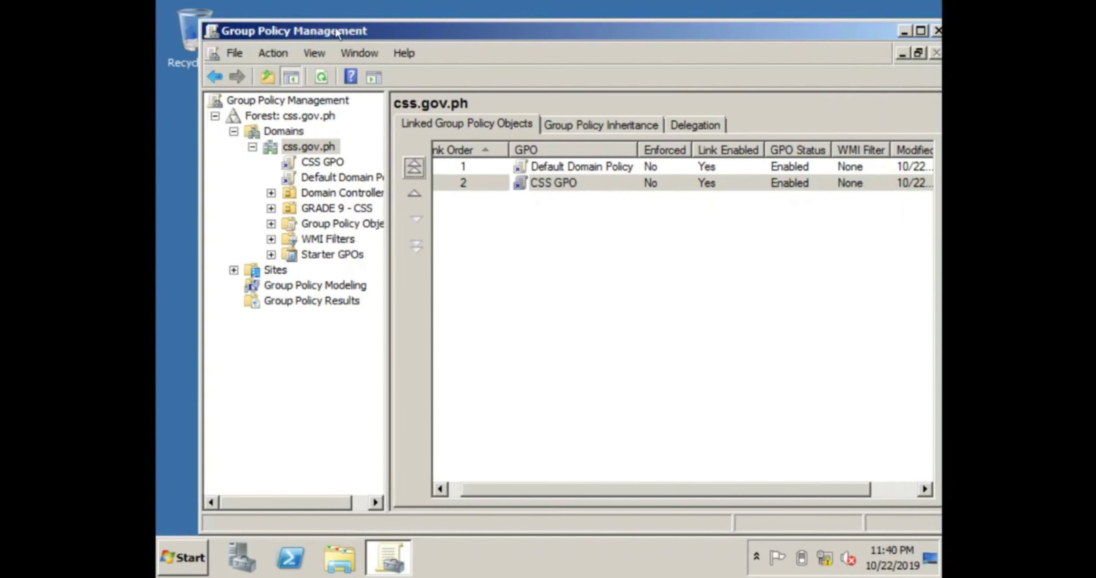
click(599, 180)
right_click(598, 179)
click(617, 187)
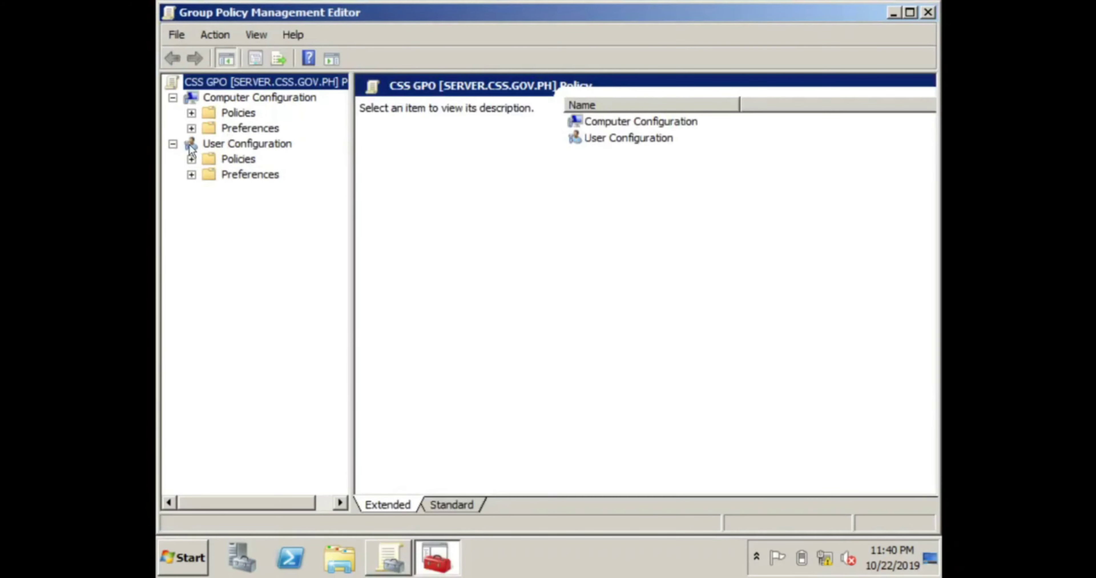
- Expand User Configuration > Policies > Windows Settings and select Folder Redirection
click(218, 146)
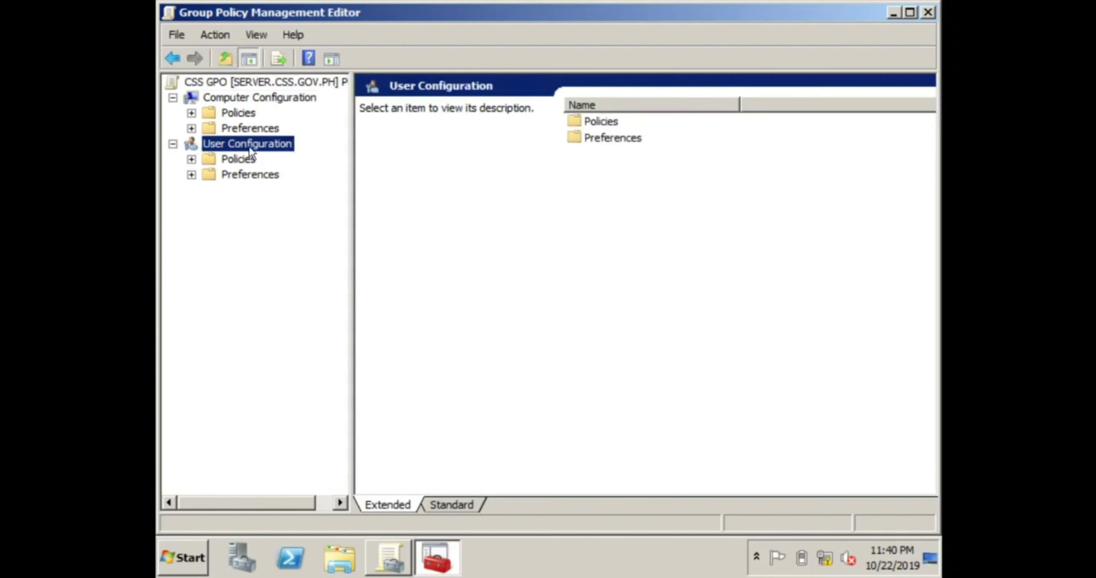
click(192, 174)
click(226, 175)
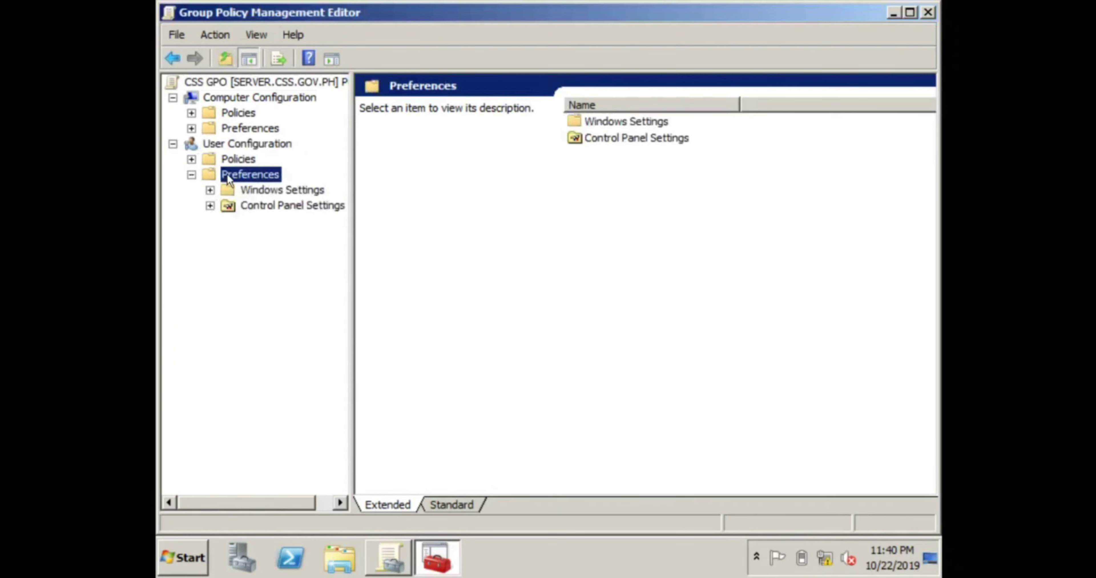
click(232, 164)
click(192, 160)
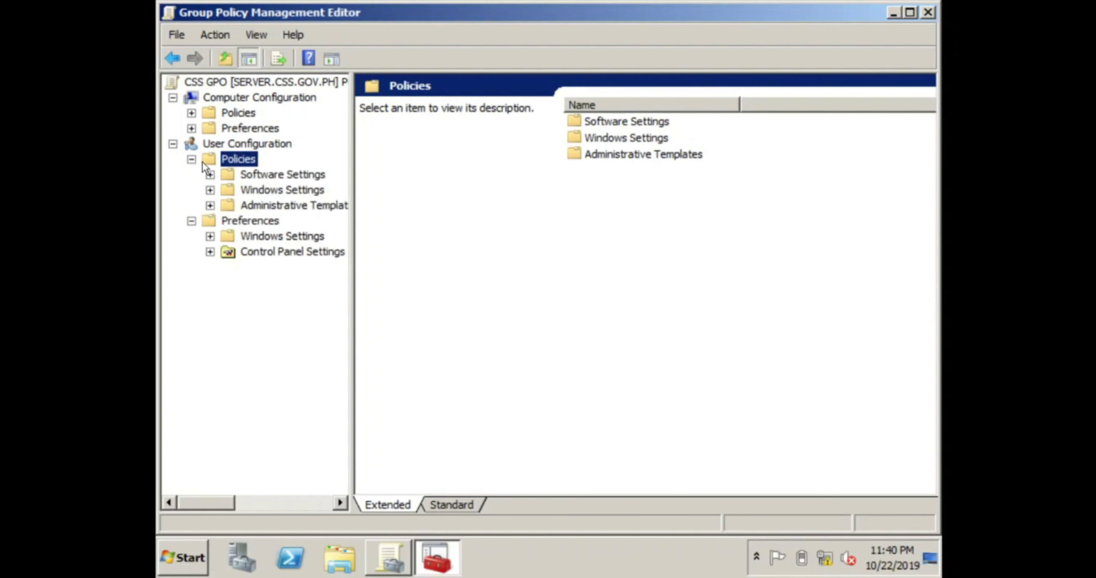
click(254, 191)
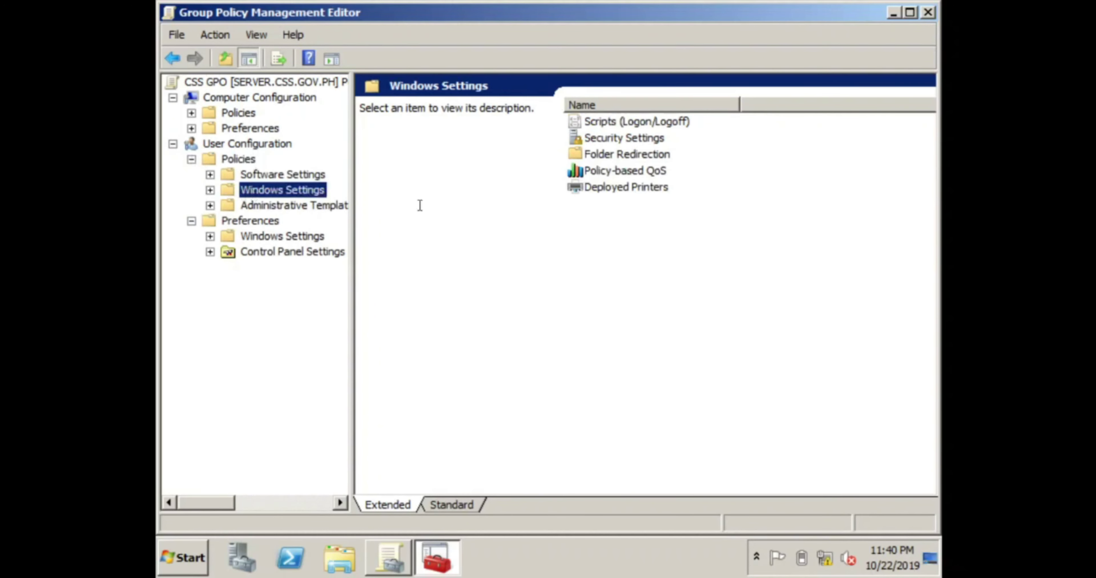
click(598, 159)
- Set Documents to Basic redirection with root path \\Server\css redirection
double_click(597, 158)
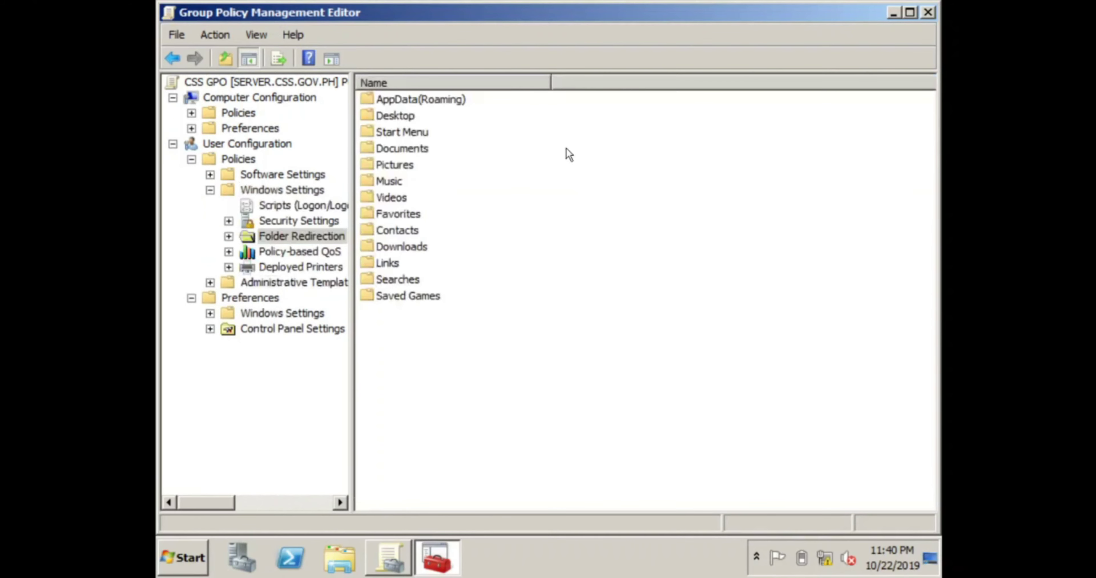
click(389, 153)
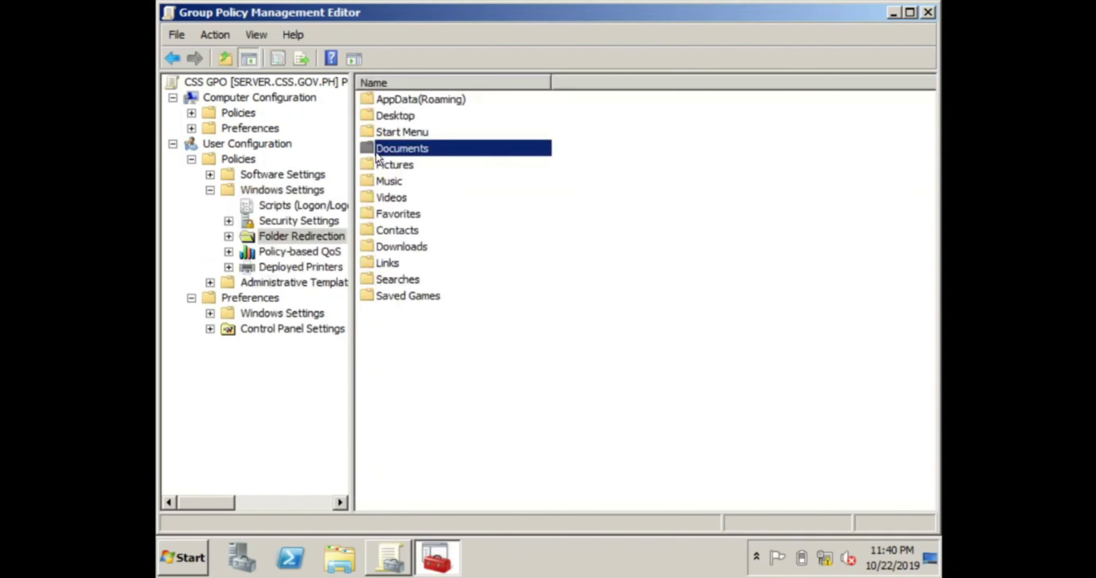
right_click(437, 144)
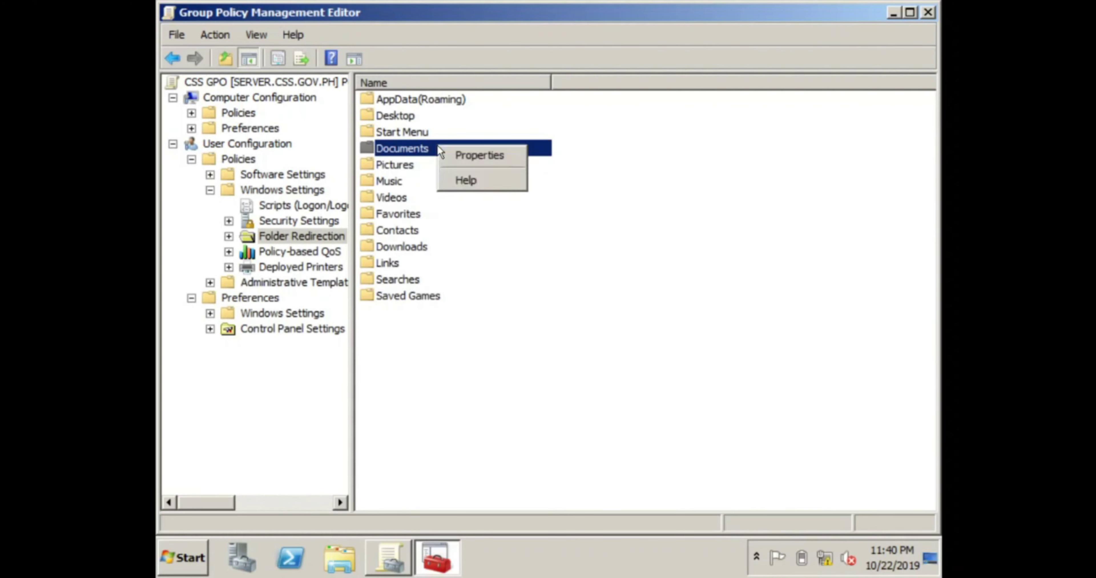
click(464, 154)
click(465, 162)
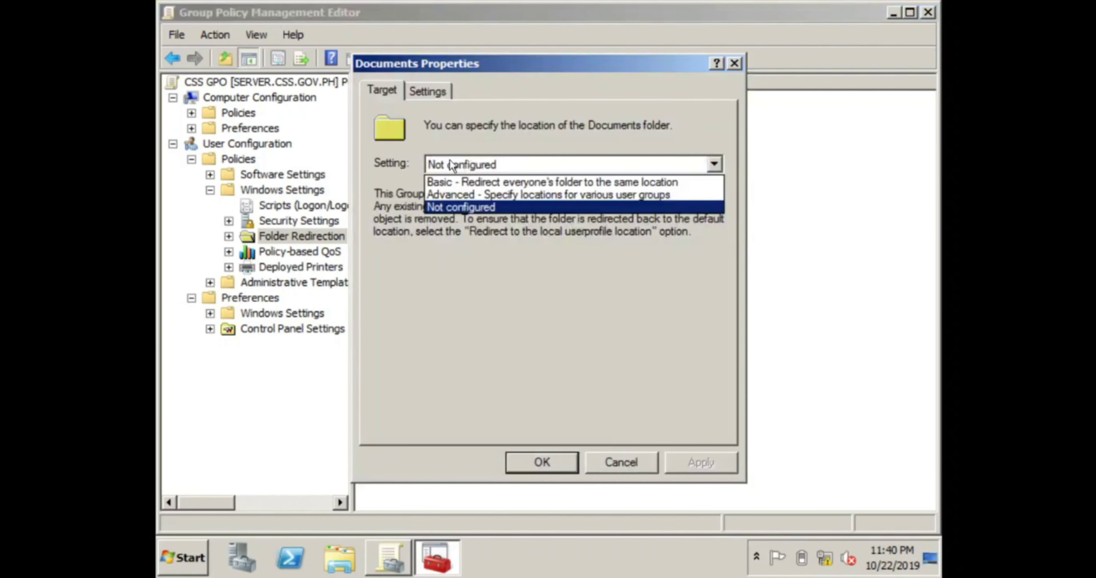
click(457, 183)
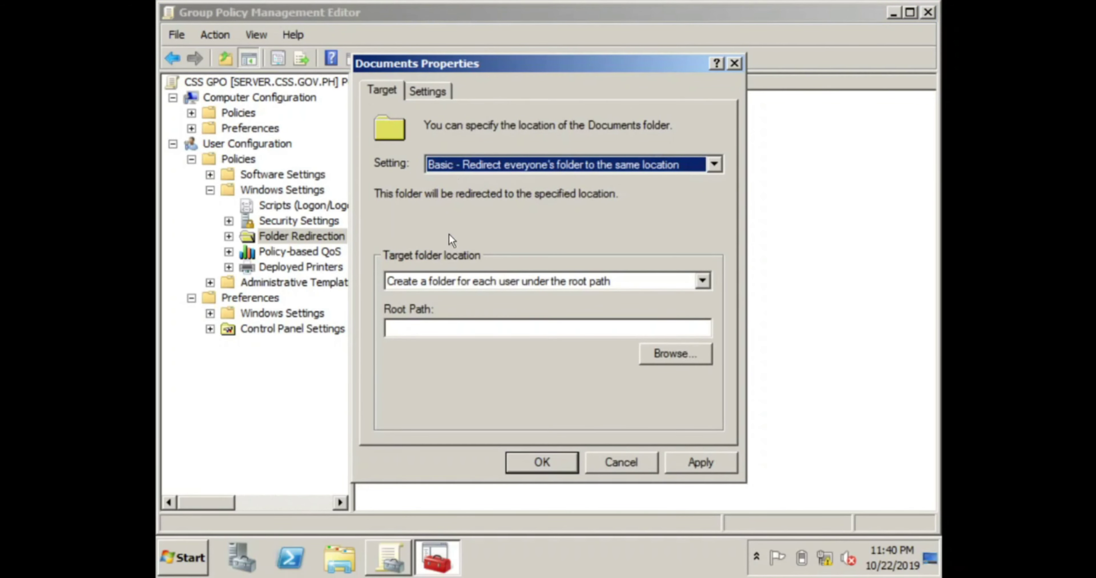
click(448, 331)
key(ctrl+v)
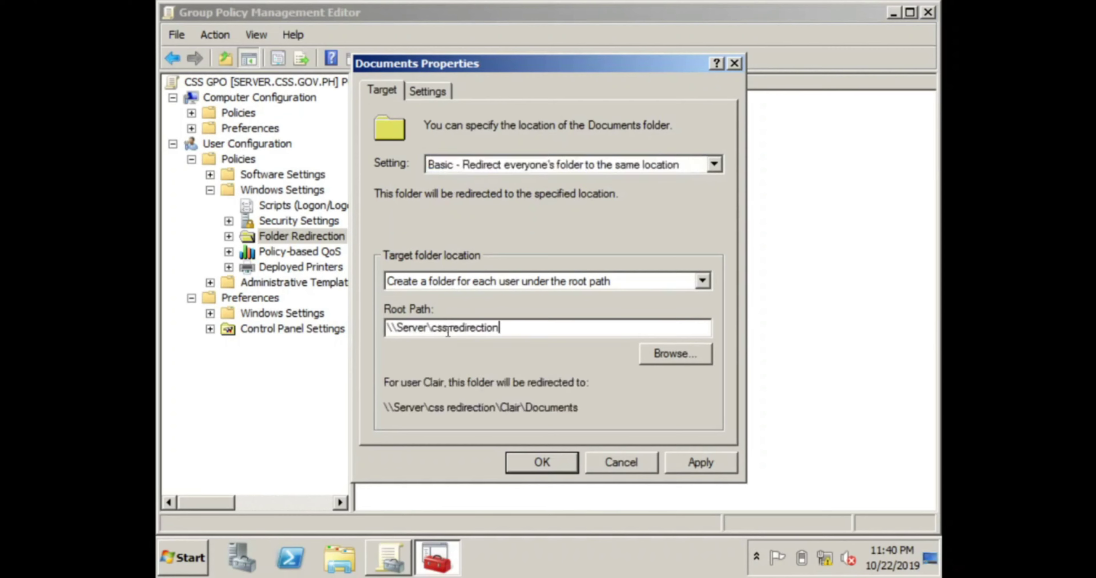
click(434, 96)
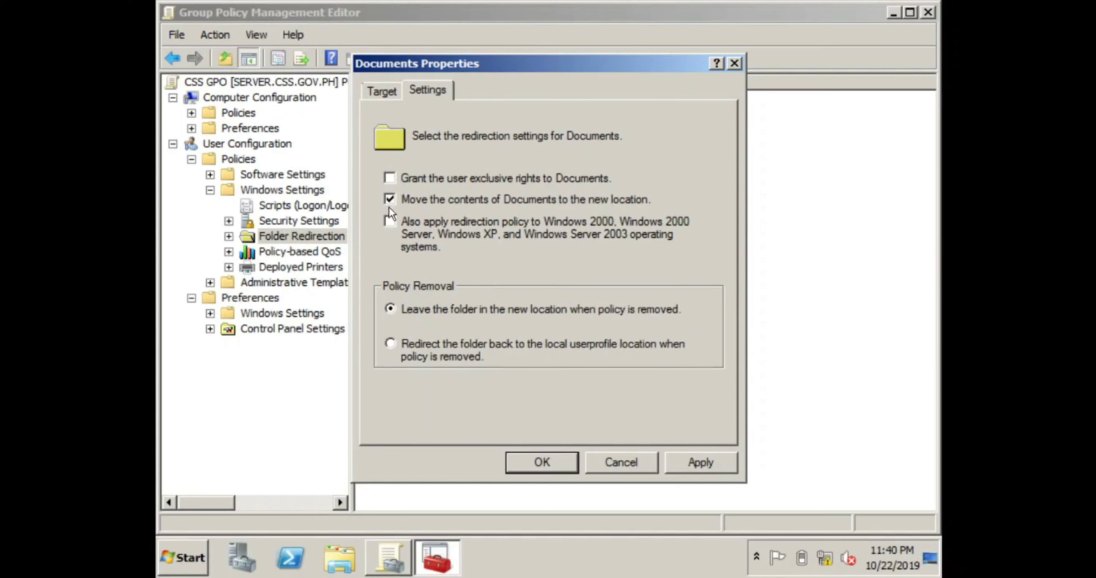
- Enable the older-Windows option and apply the Documents redirection settings
click(692, 465)
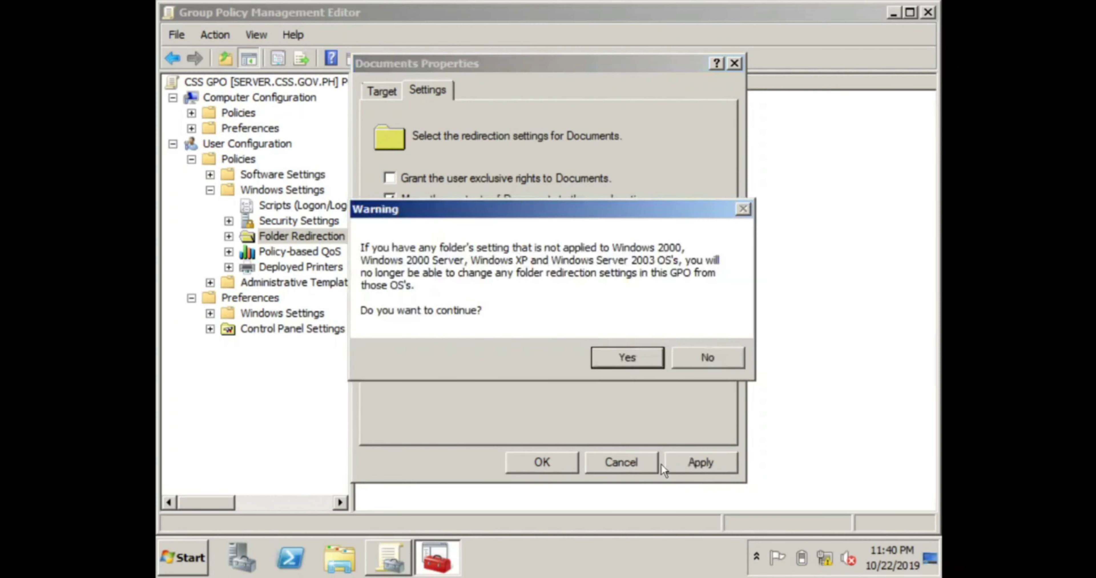
click(617, 356)
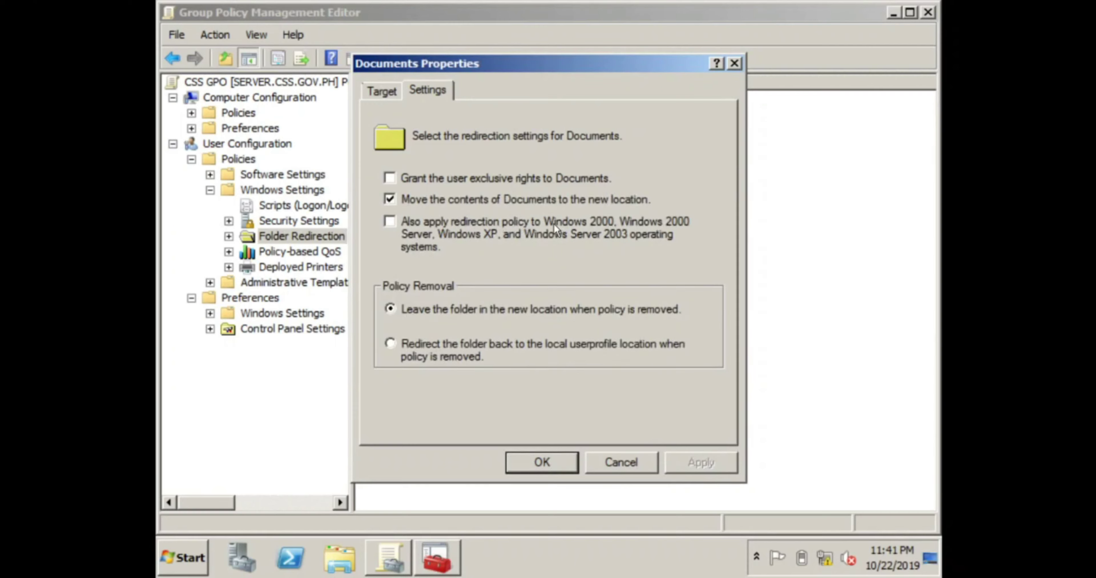
click(389, 222)
click(698, 458)
click(627, 371)
click(542, 462)
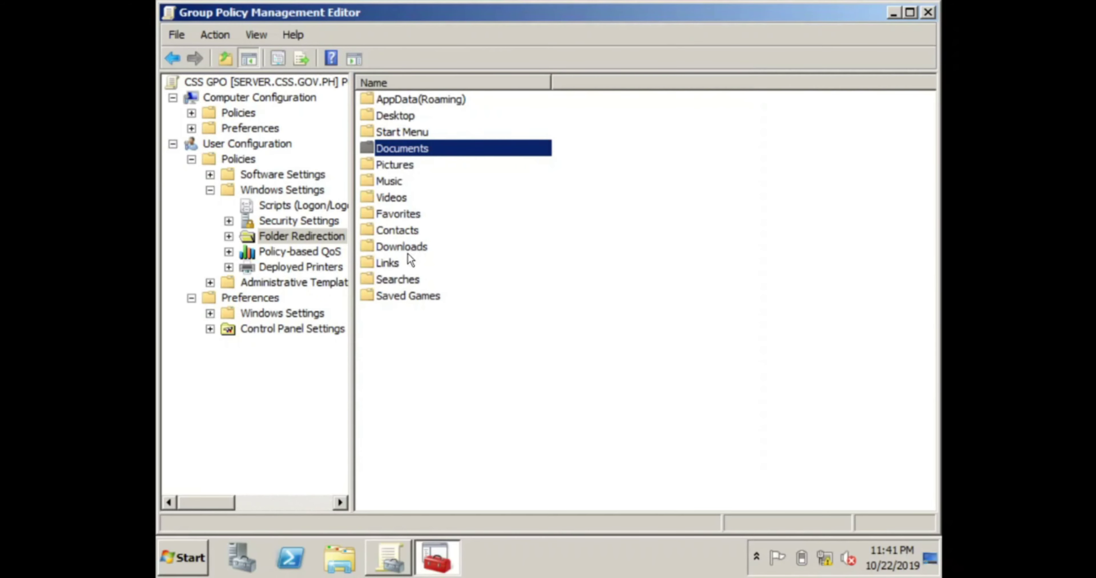
- Set Desktop to Basic redirection with root path \\Server\css redirection, review its Settings options, and apply
right_click(407, 118)
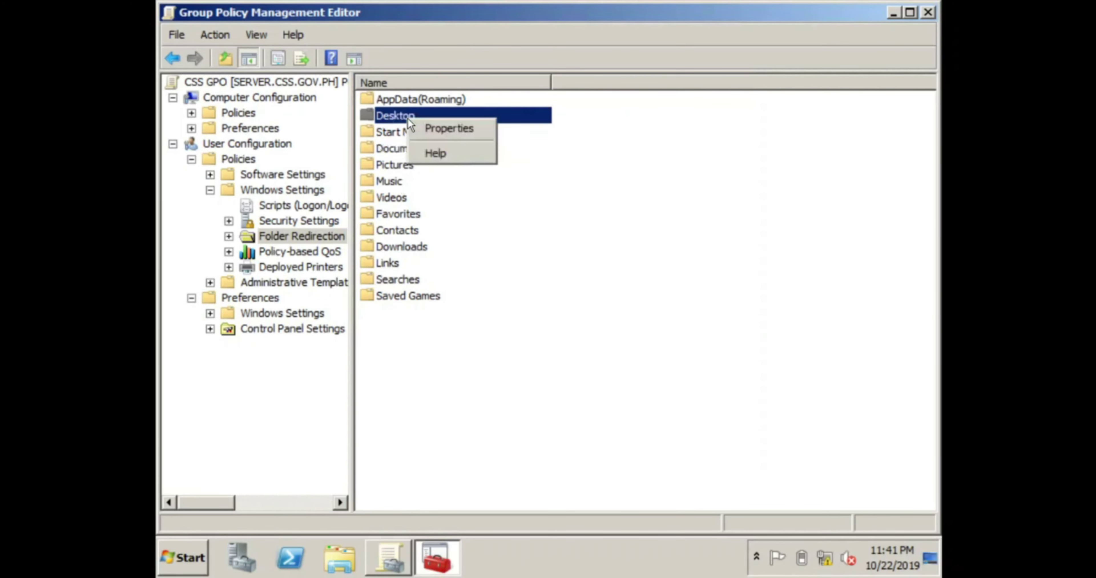
click(447, 128)
click(468, 166)
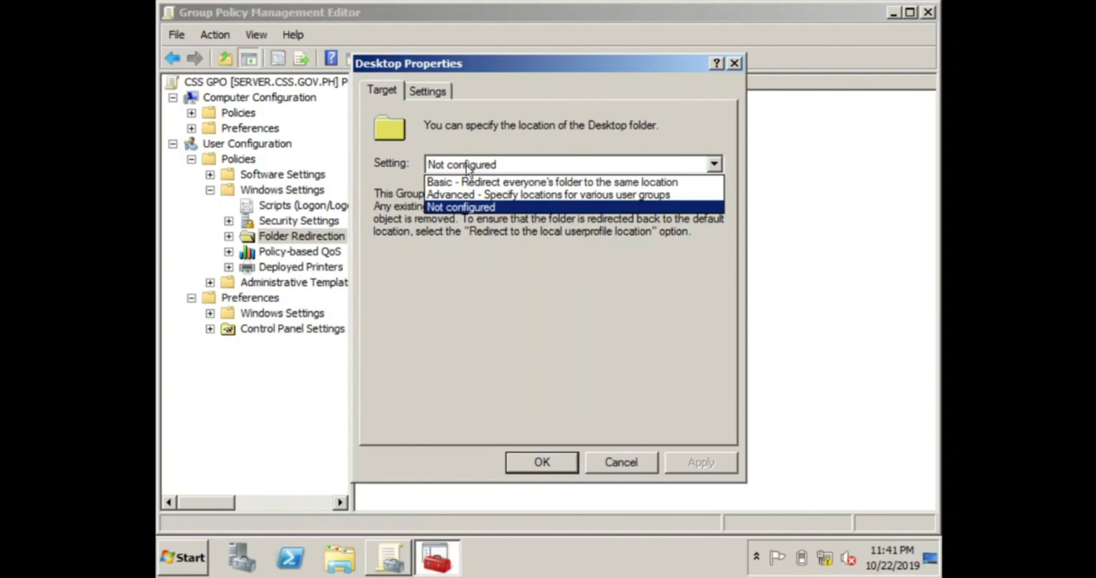
click(469, 183)
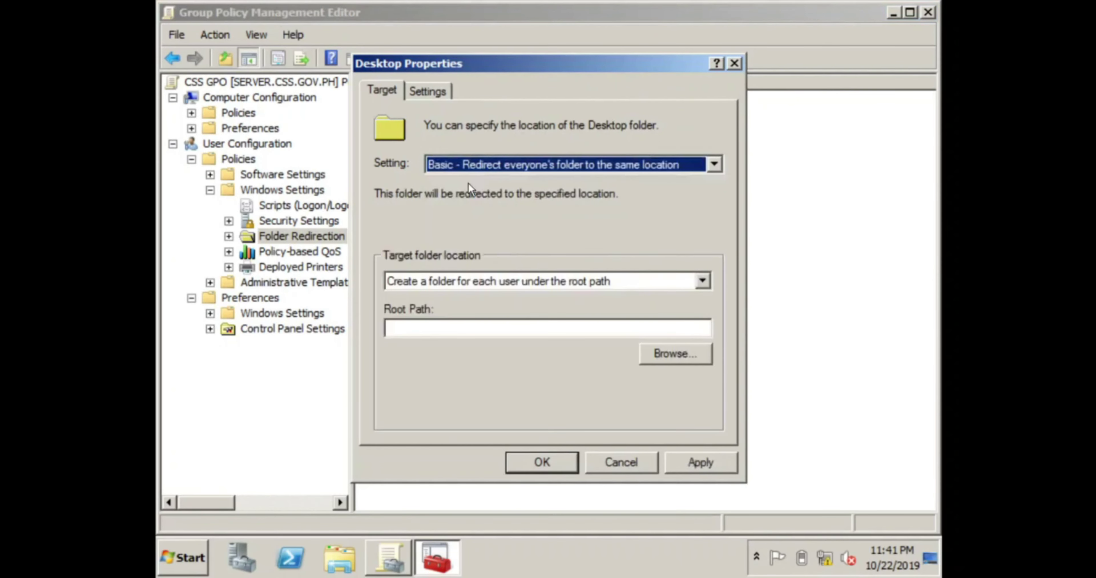
click(431, 332)
key(ctrl+v)
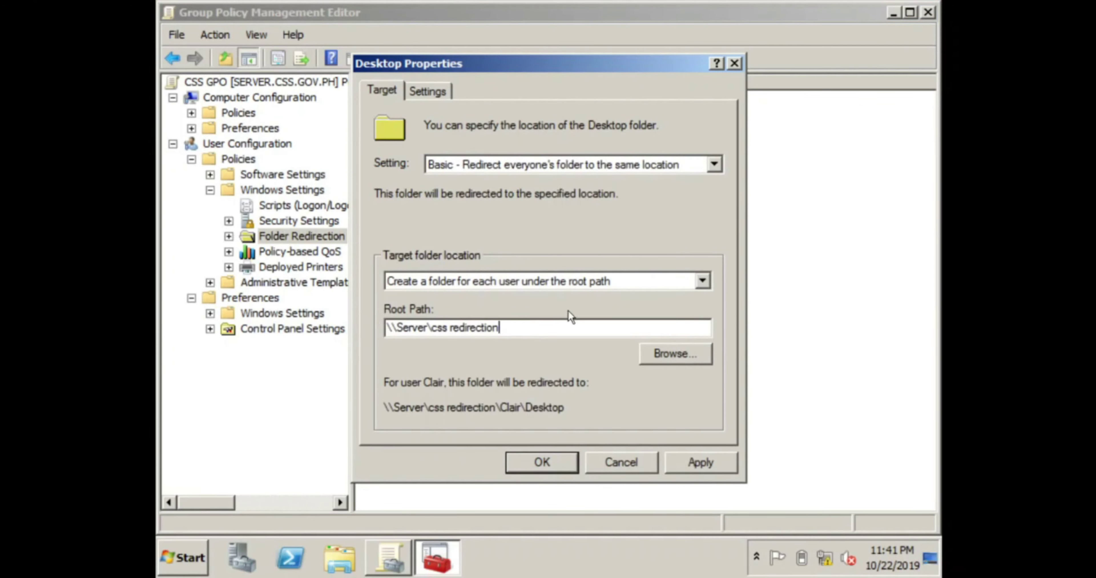
click(433, 89)
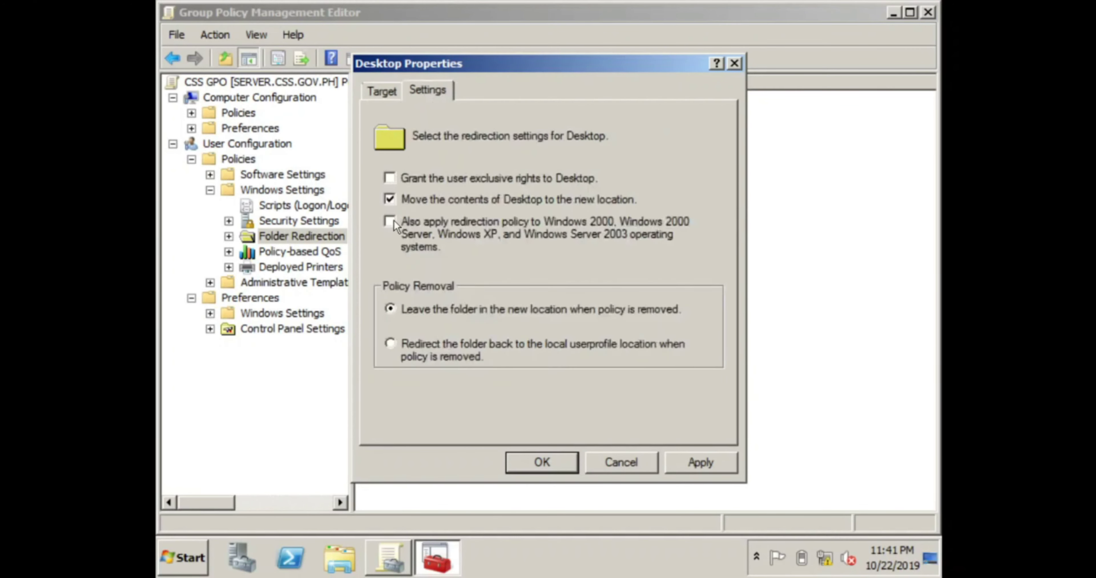
click(688, 462)
click(541, 462)
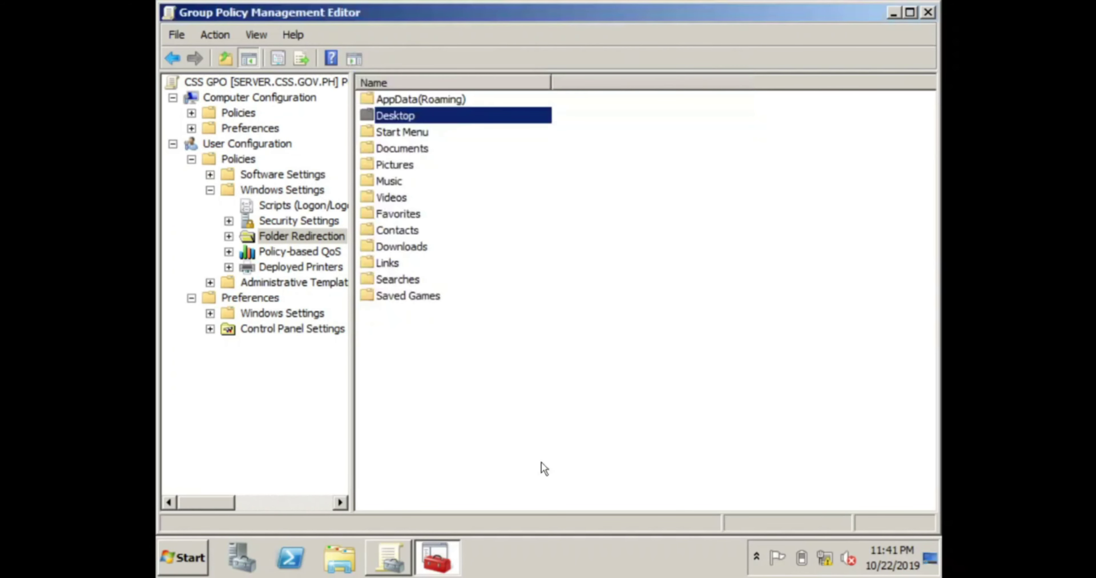
click(536, 412)
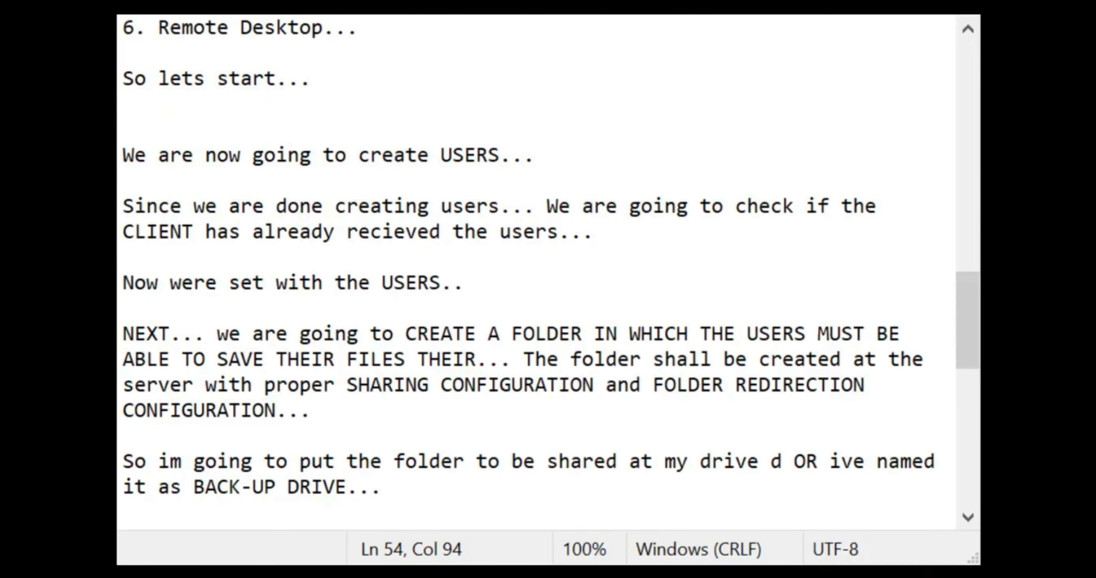
- Write a note that Desktop and Documents saves go instantly to the server's REDIRECTED folder
key(Return)
key(Return)
key(Return)
key(Return)
key(Return)
key(Return)
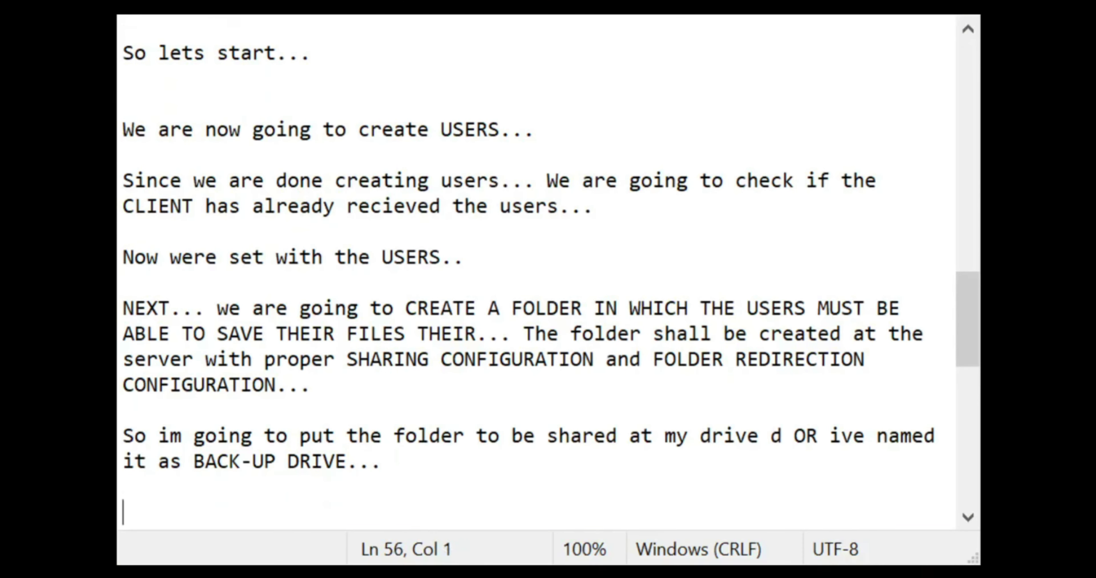
key(BackSpace)
key(BackSpace)
key(BackSpace)
key(BackSpace)
text(O)
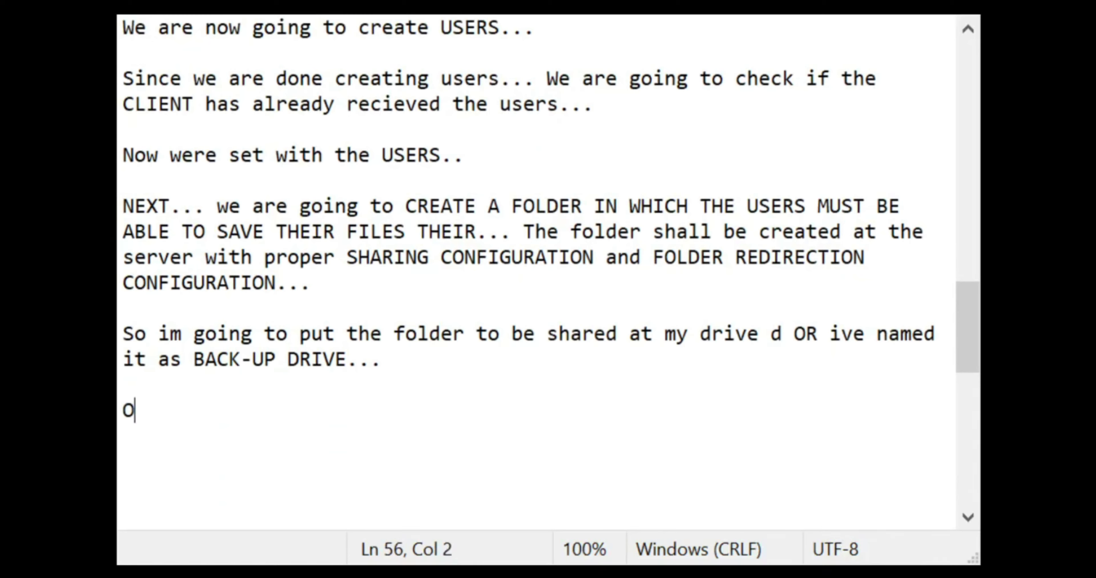
text(n my set-up of FOL)
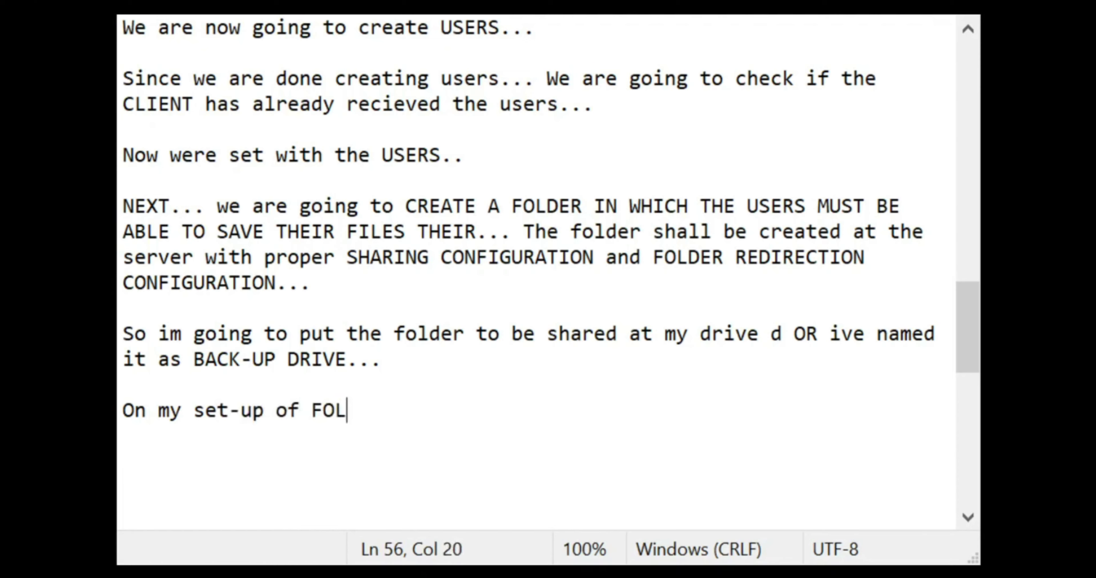
text(DER REDIRE)
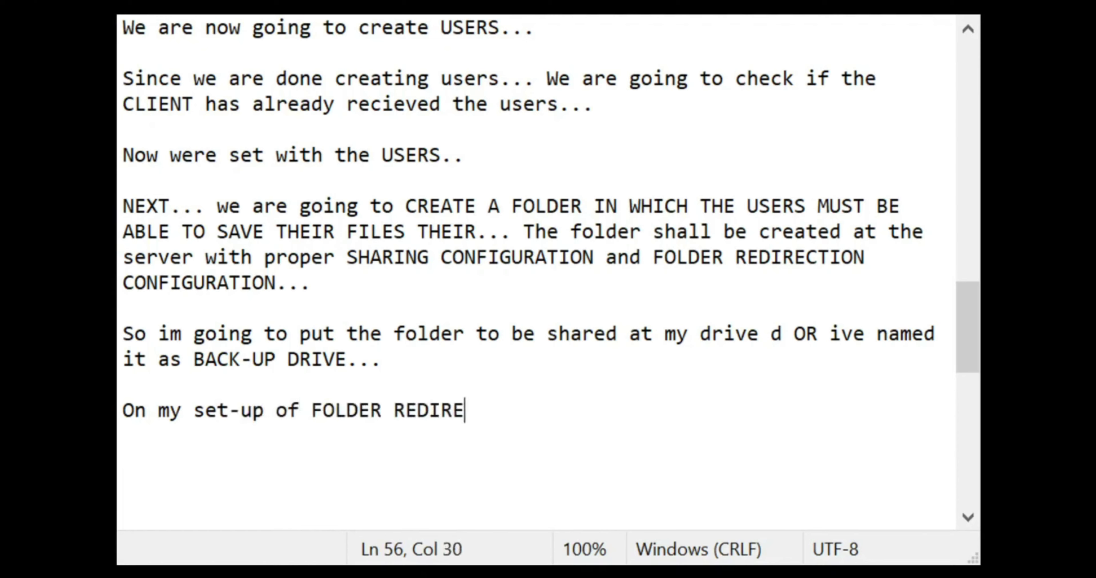
text(CTION, ive choo)
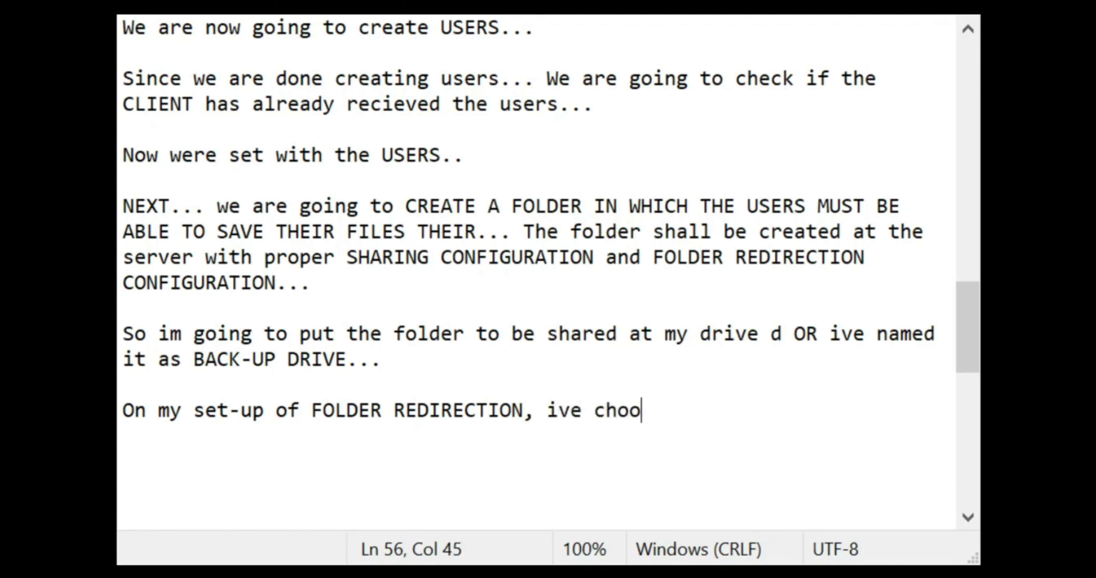
key(BackSpace)
text(se, D)
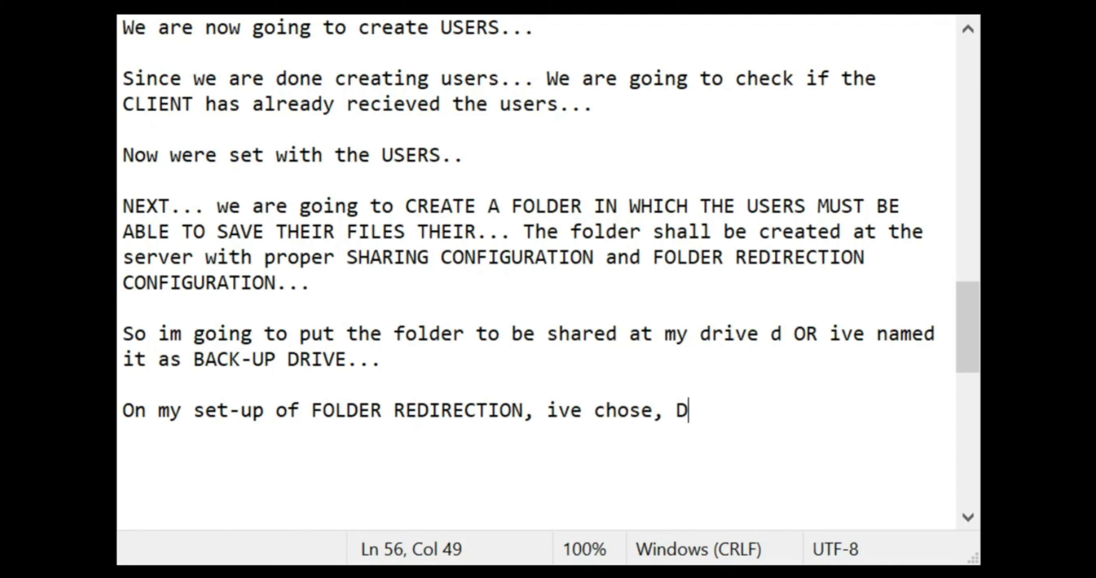
text(ESKTOP A)
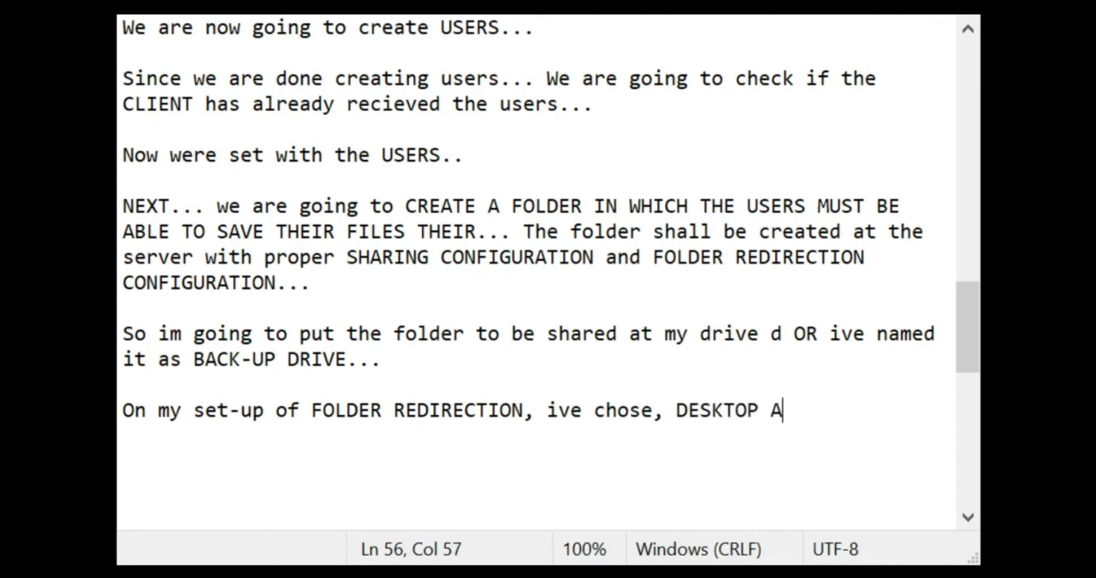
text(ND DOCUMENTS )
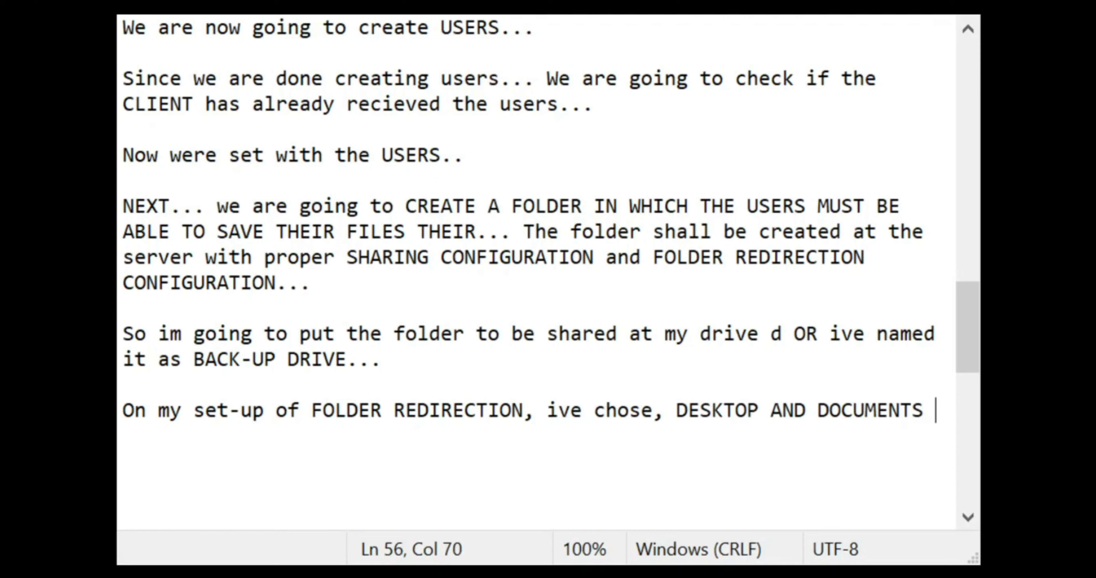
text(wh)
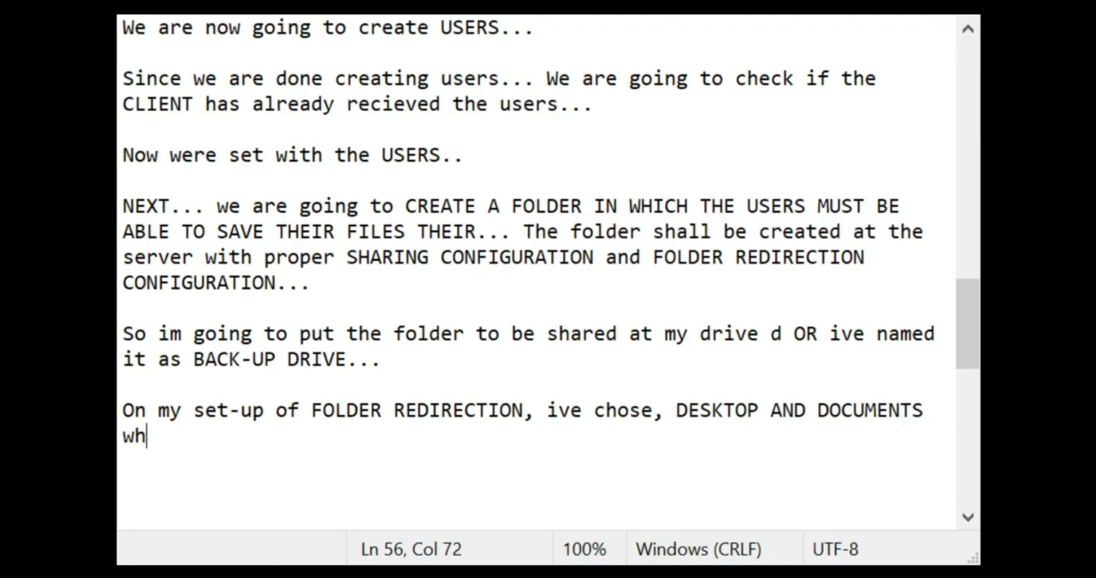
text(ere in, if he u)
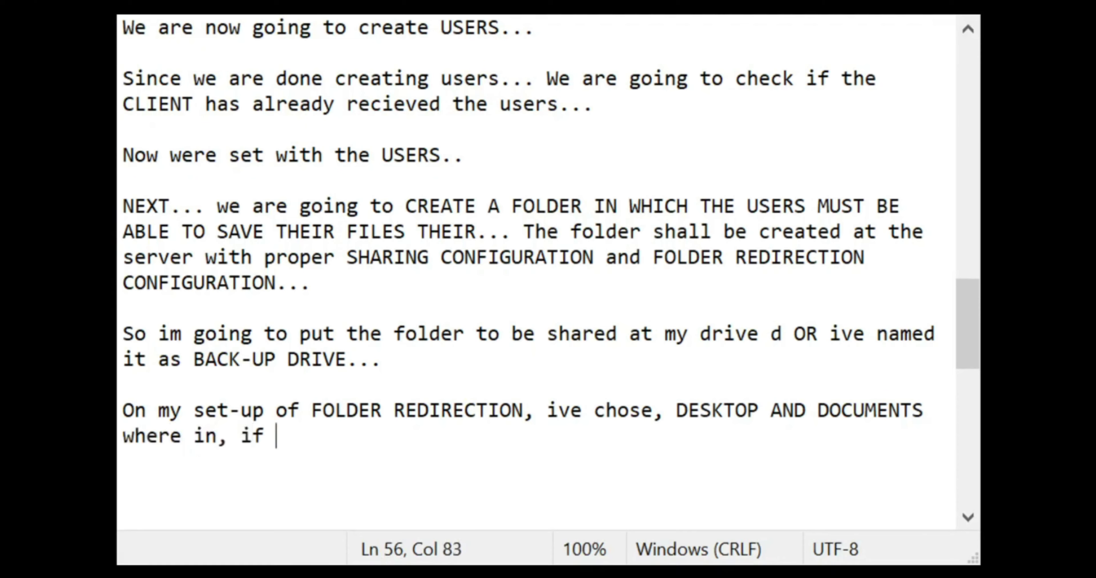
key(BackSpace)
key(BackSpace)
key(BackSpace)
key(BackSpace)
text(the user saved on )
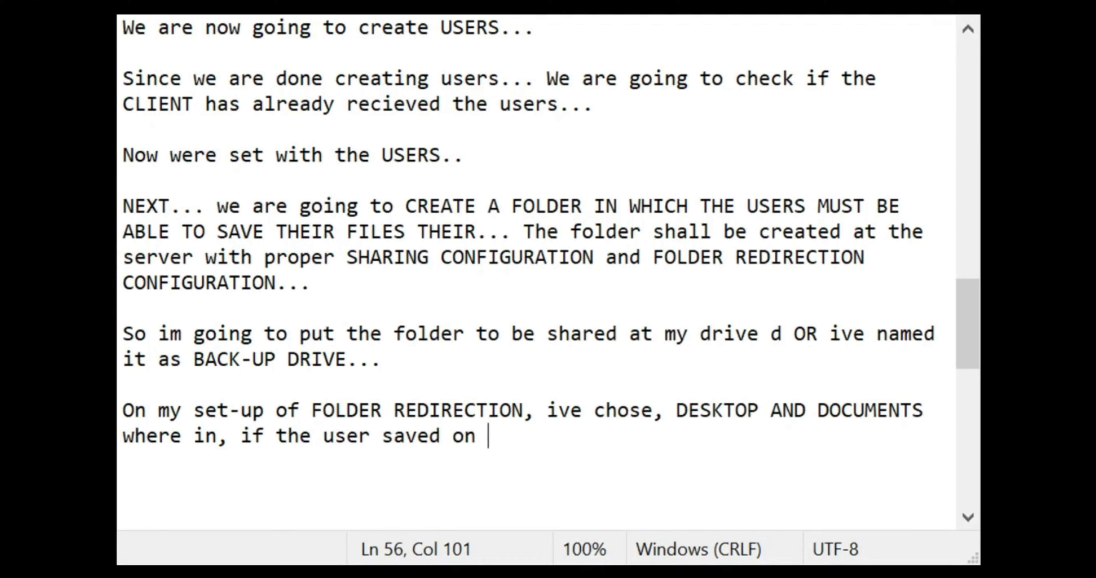
text(the said location, it will instantly be save)
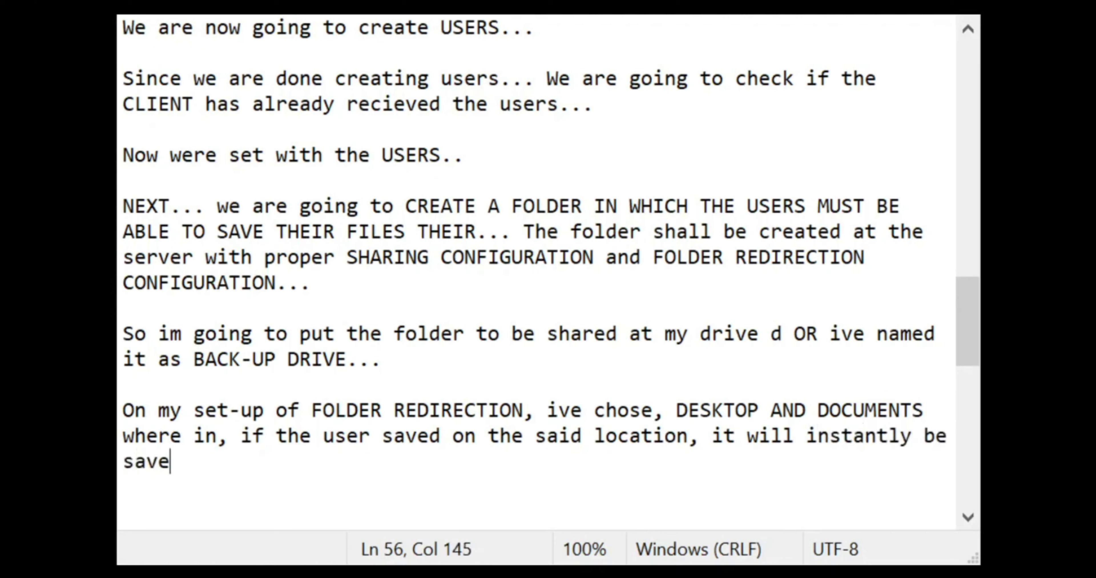
text(d on teh)
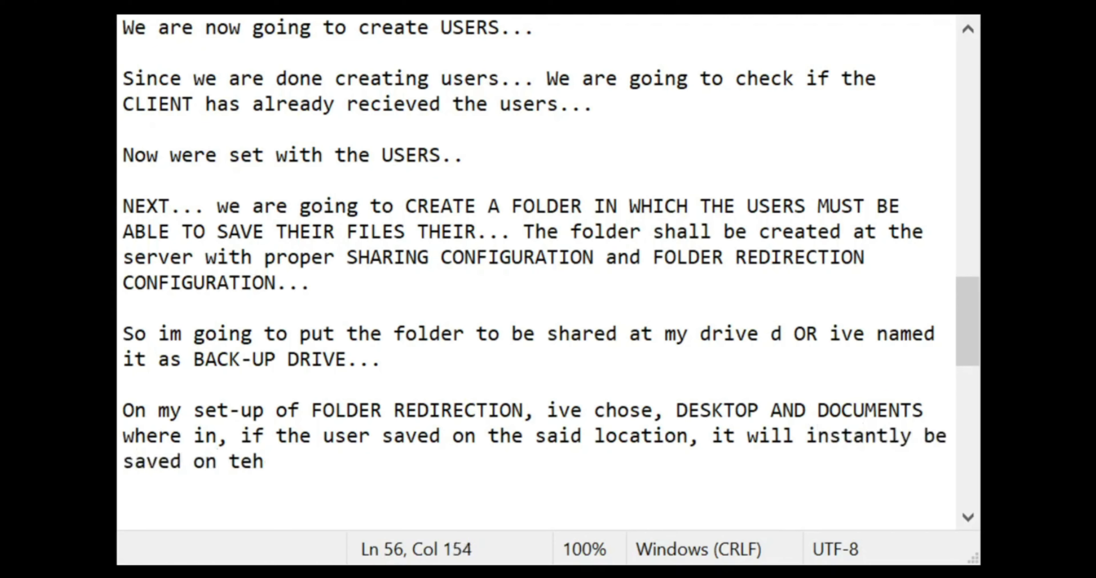
key(BackSpace)
key(BackSpace)
key(BackSpace)
text(he )
text(REDIRECTE)
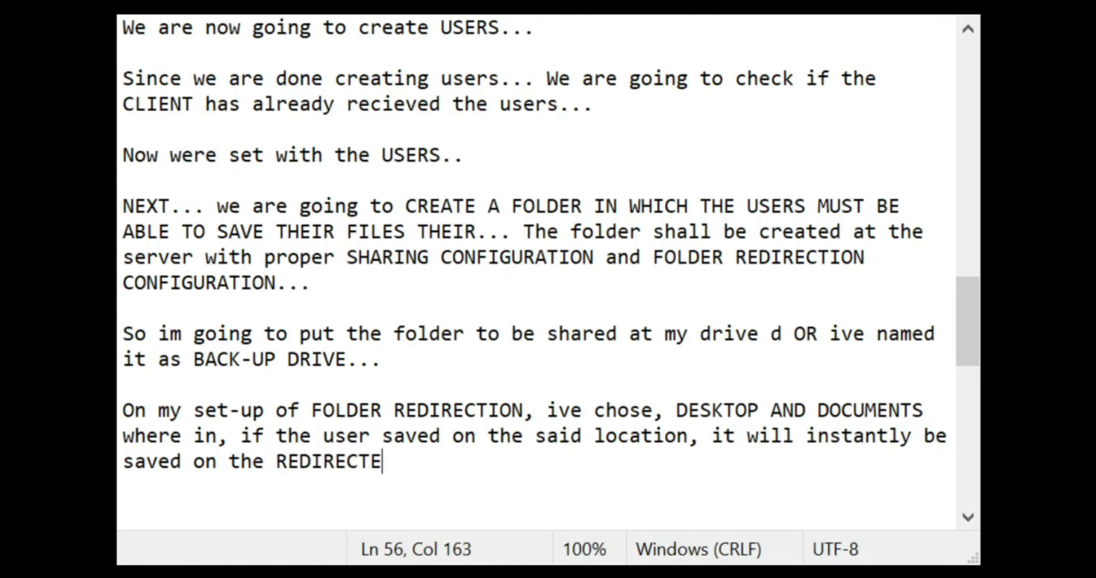
text(D fo)
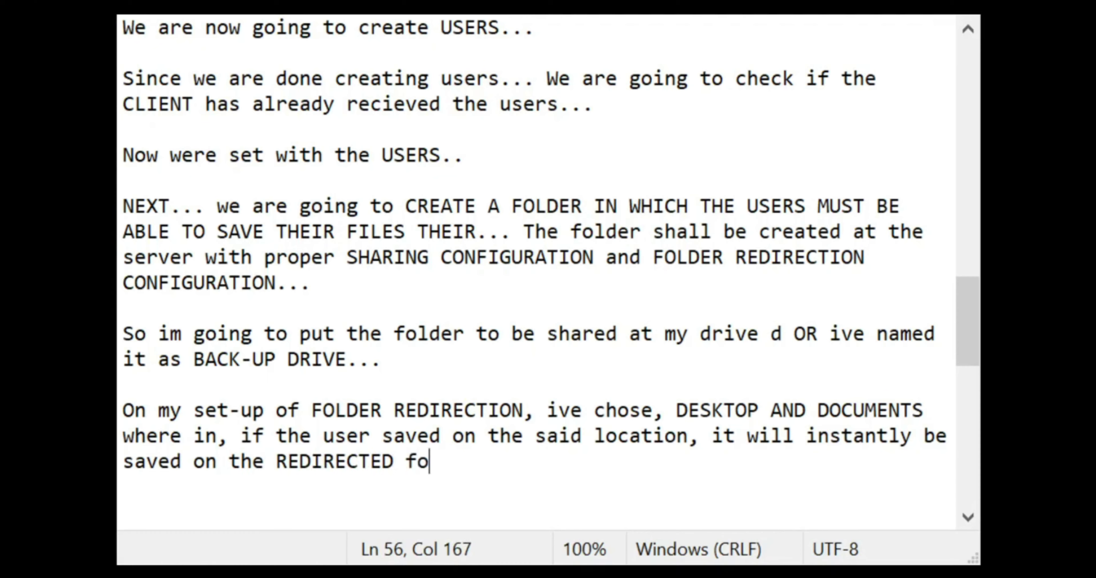
text(lder of t)
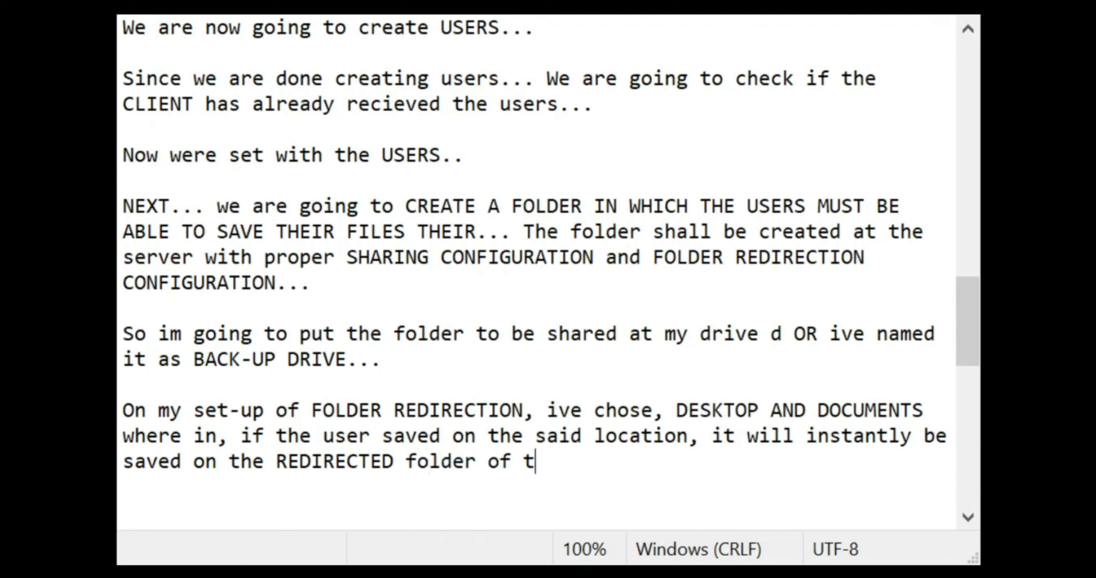
text(he SERVER...)
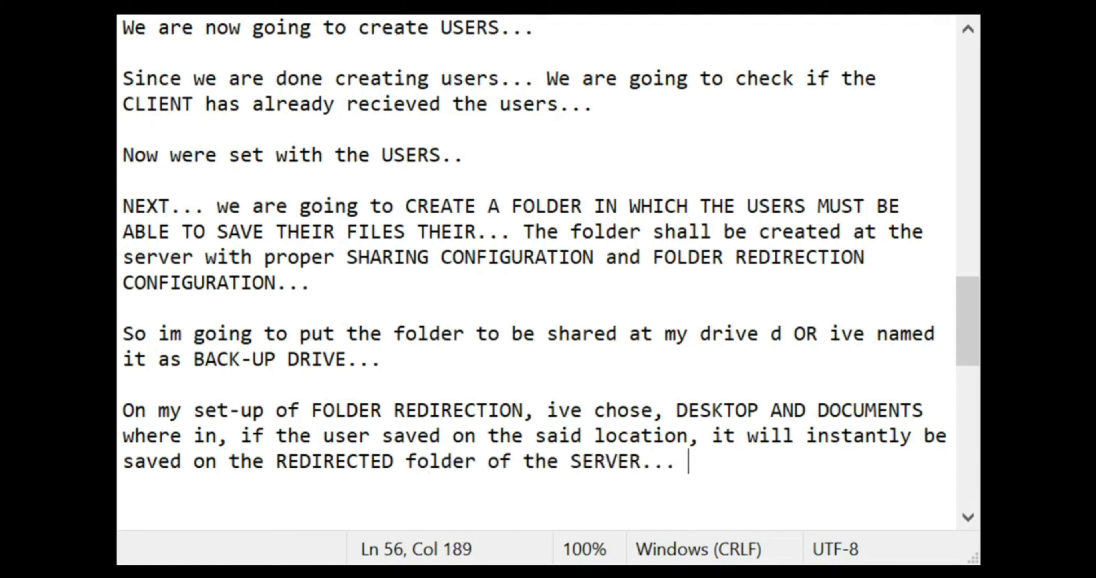
- Add a paragraph about testing saving on the client after first updating the users
key(Return)
key(Return)
text(sO )
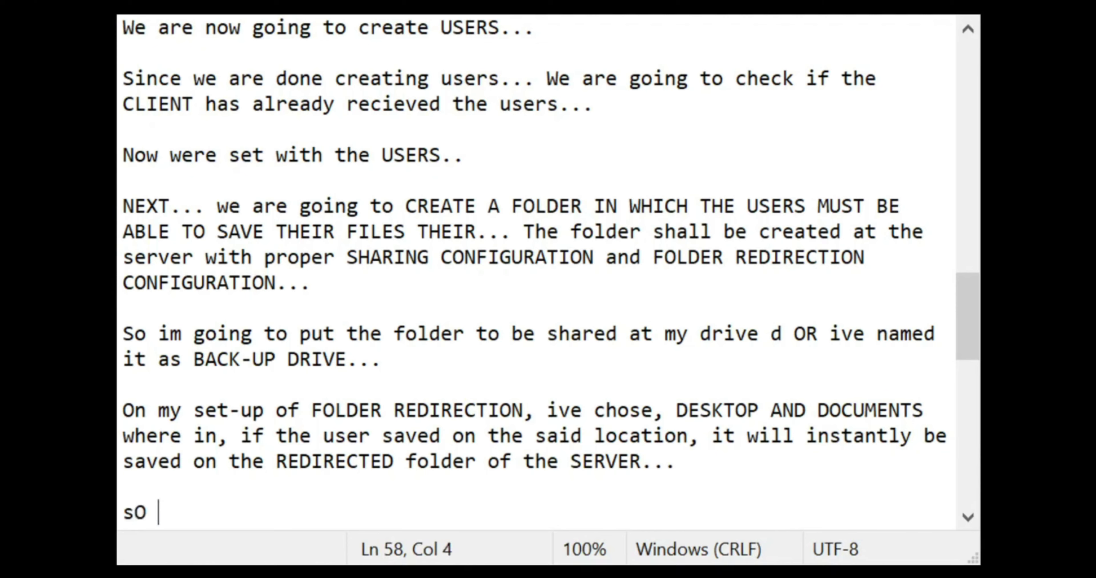
text(to check it, let)
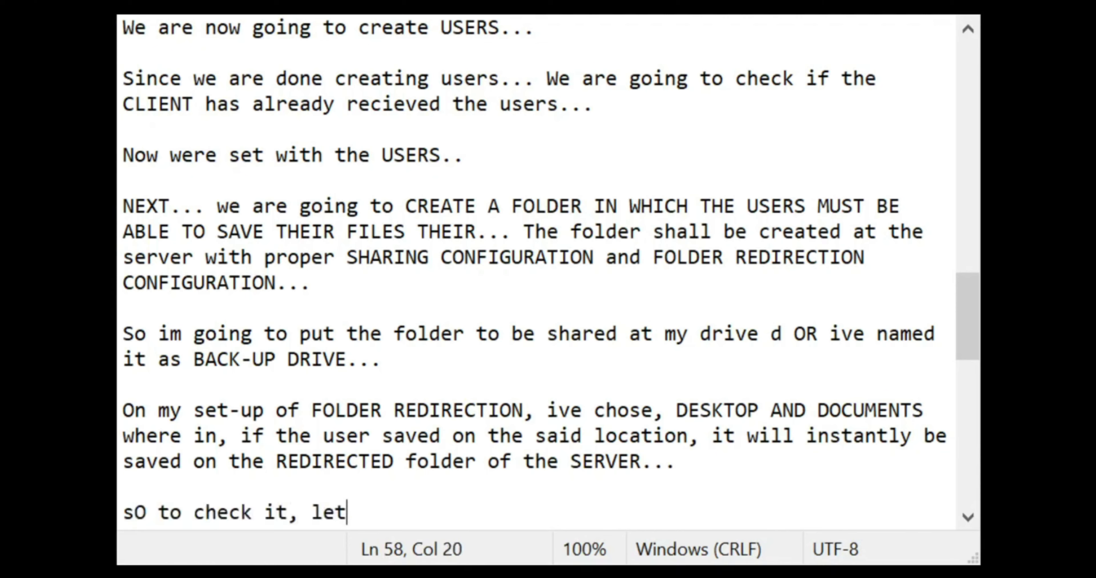
text(s try save)
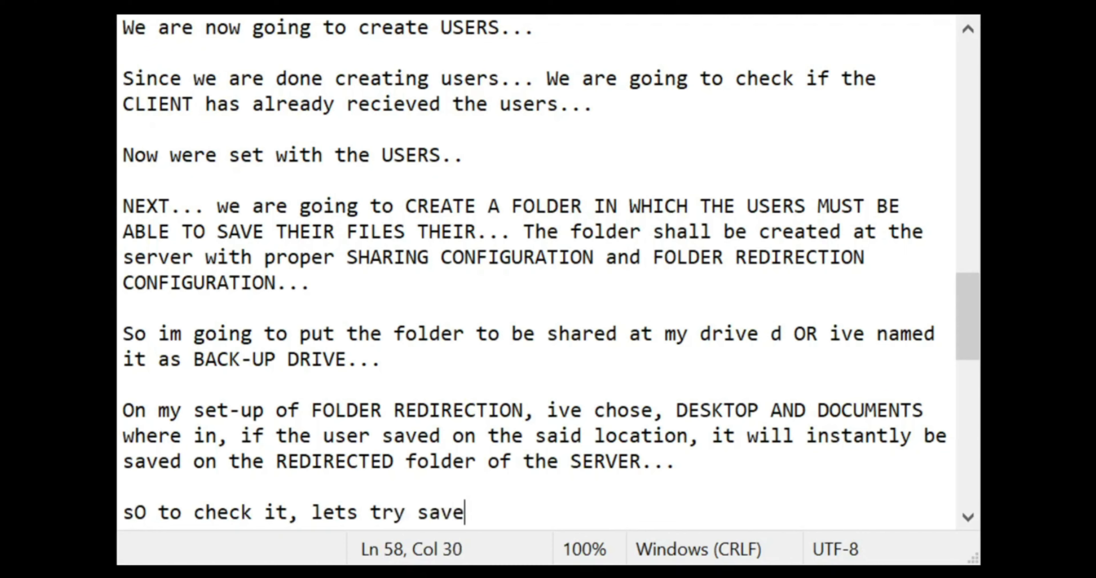
key(BackSpace)
text(ing on the C)
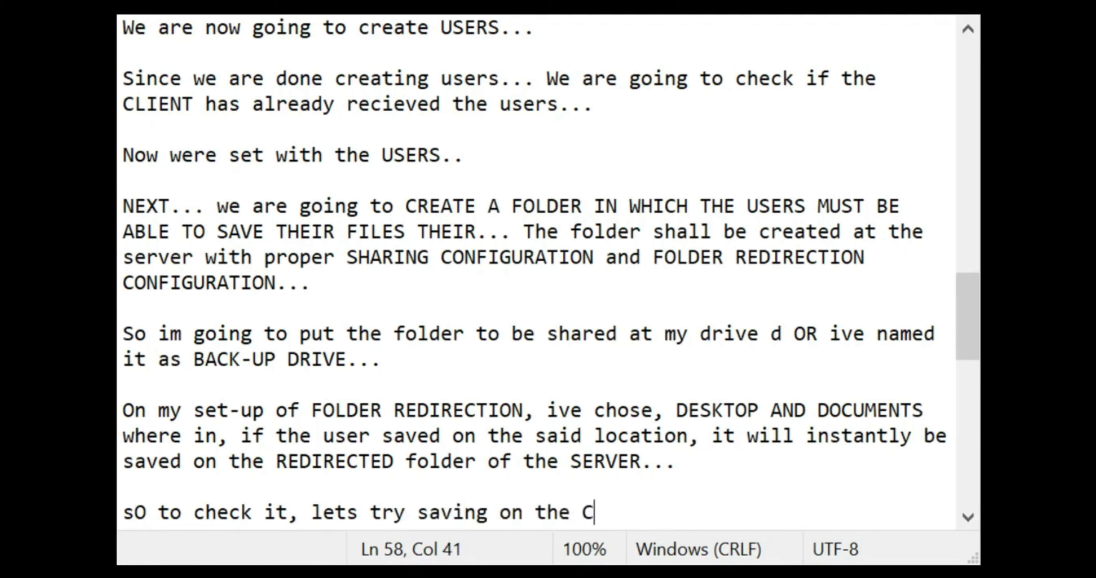
text(LIENT..)
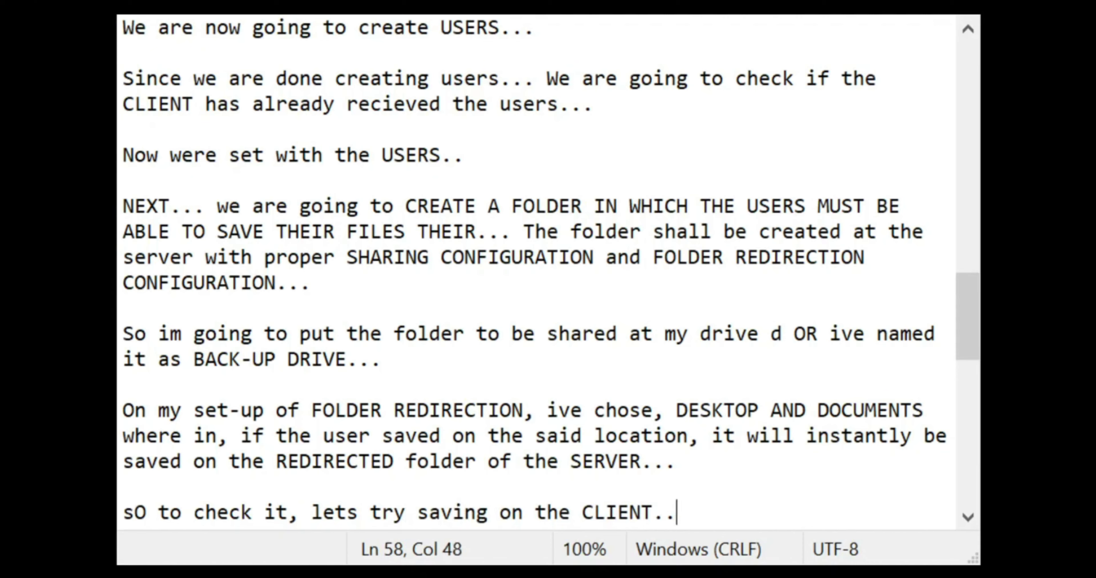
text(. bUT fir)
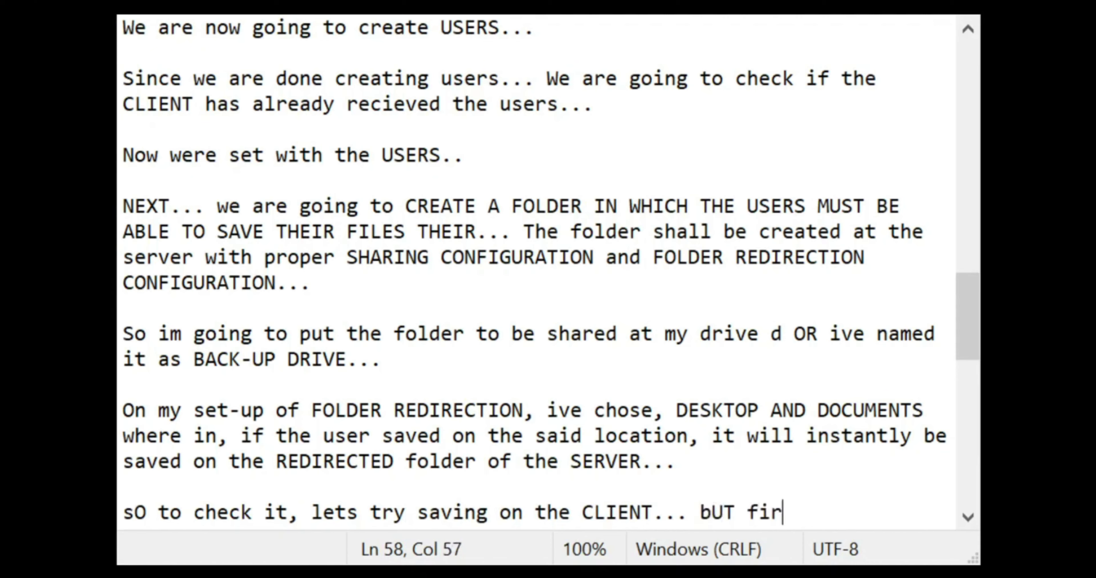
text(st, sinc)
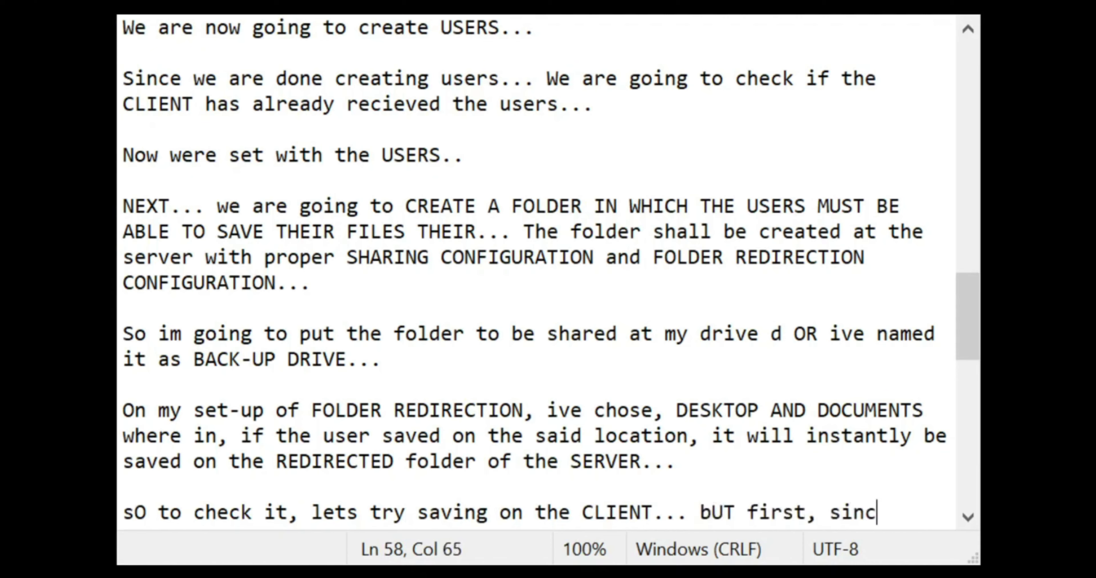
text(e we u)
key(BackSpace)
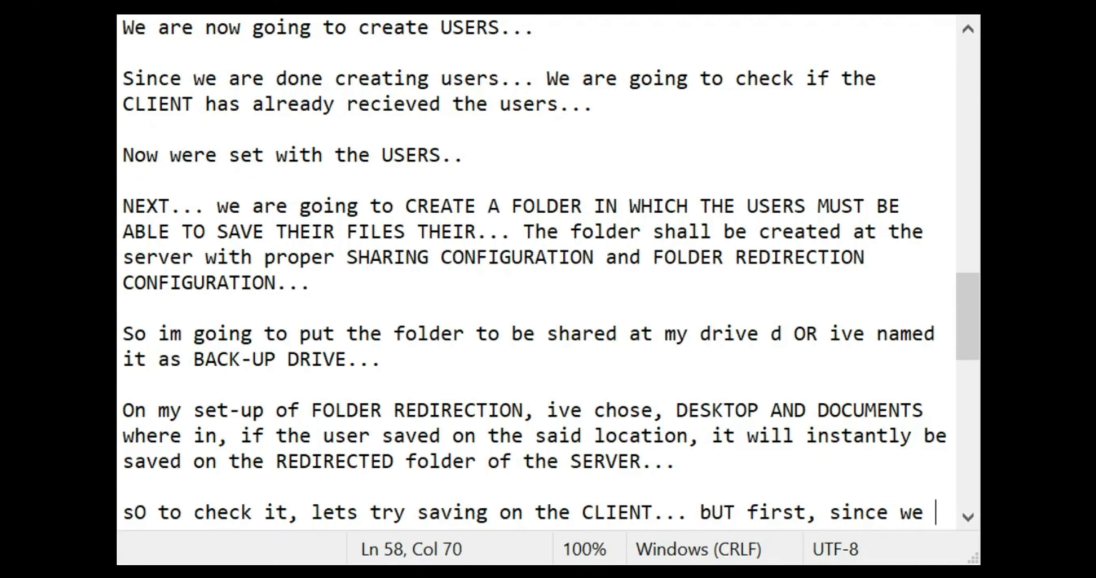
key(Return)
key(Return)
key(Return)
key(BackSpace)
key(BackSpace)
key(BackSpace)
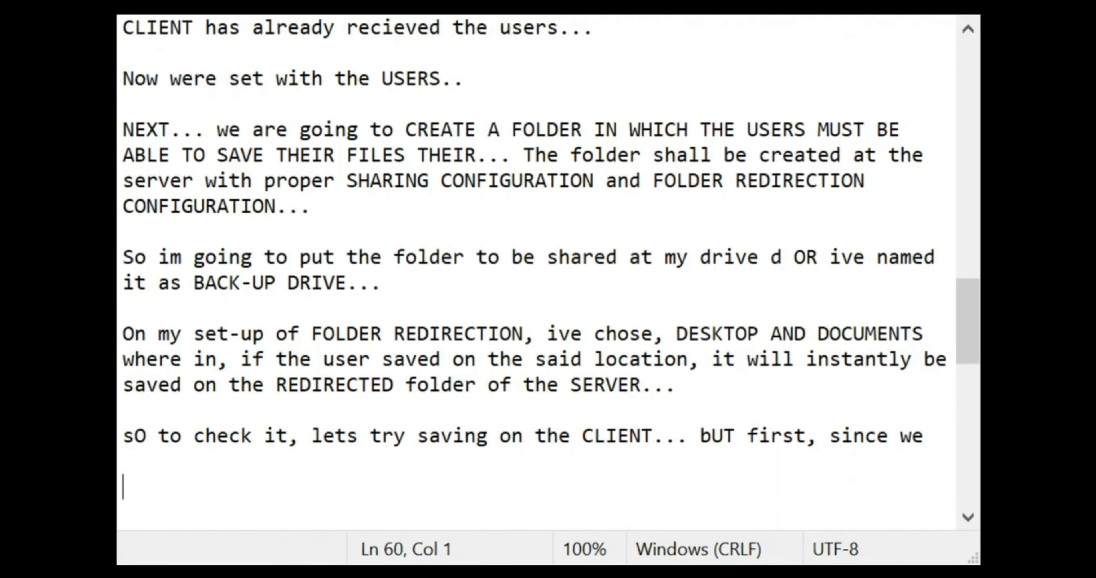
text(nfi)
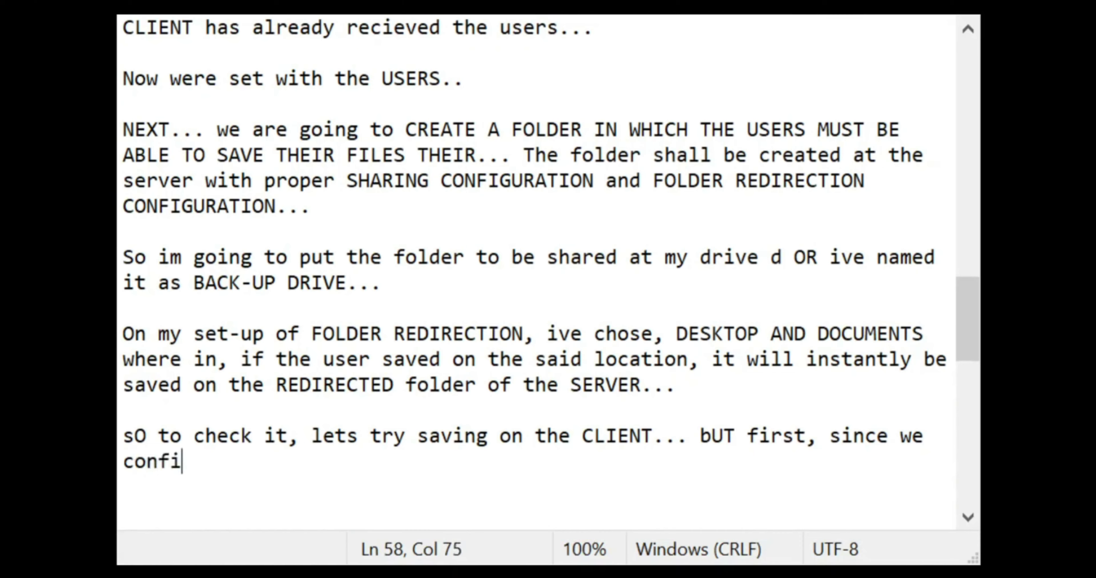
text(gured additio)
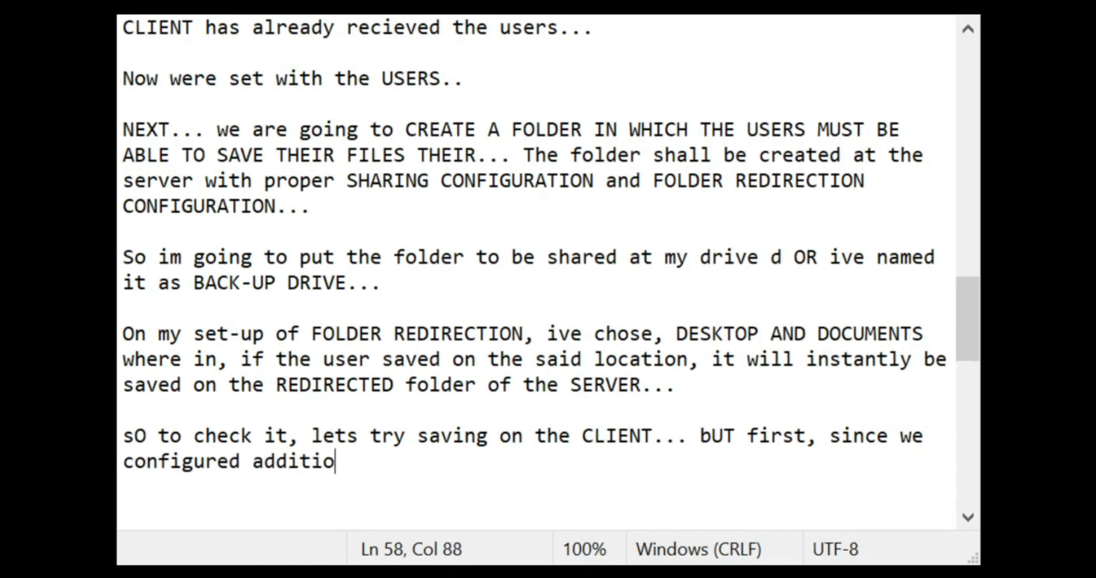
text(nal settings,)
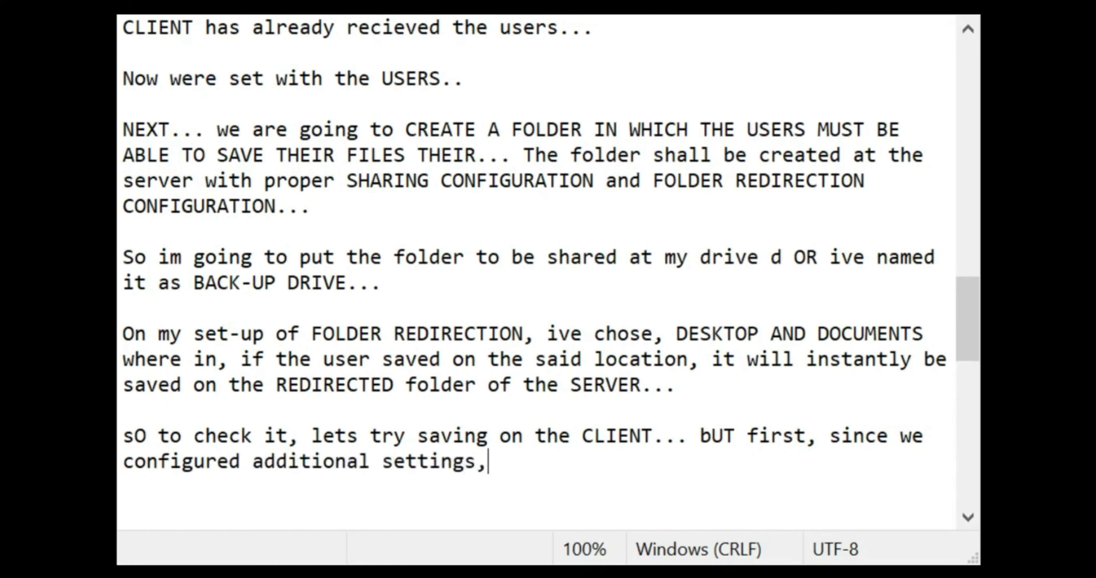
text( we need to )
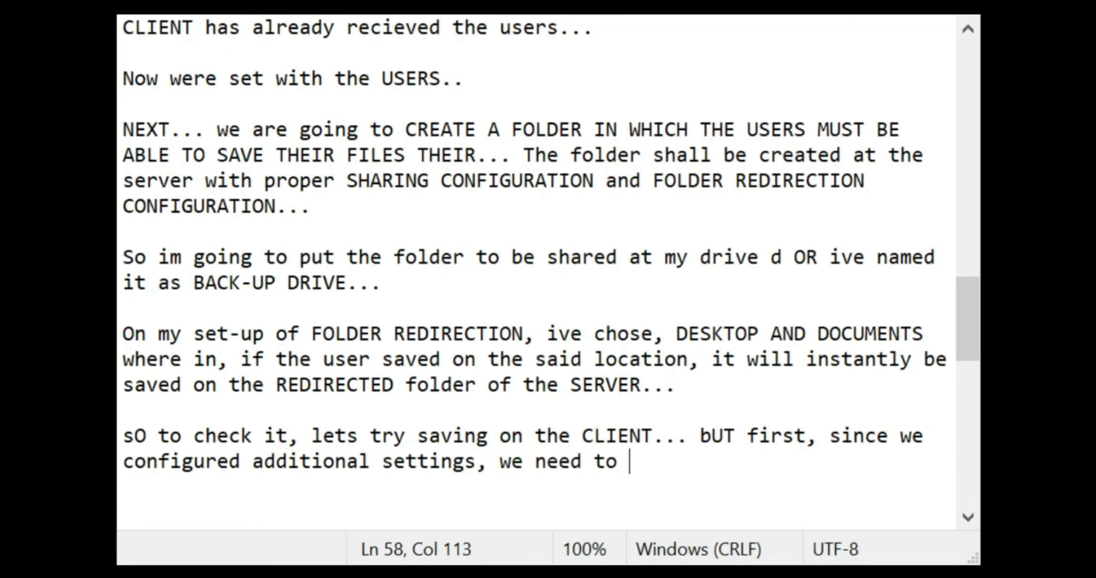
text(update as wel)
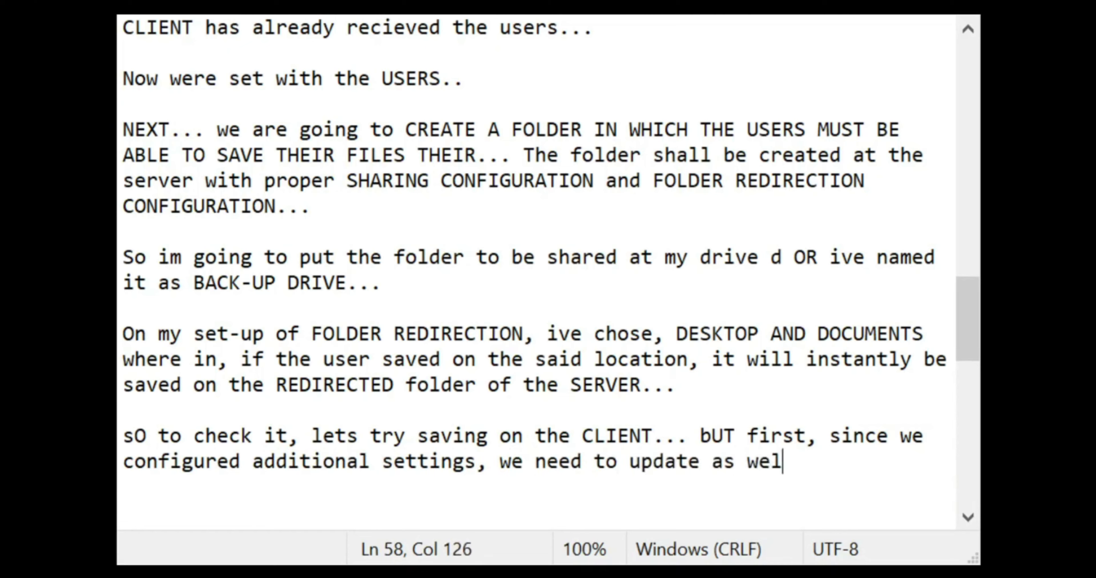
text(l the client)
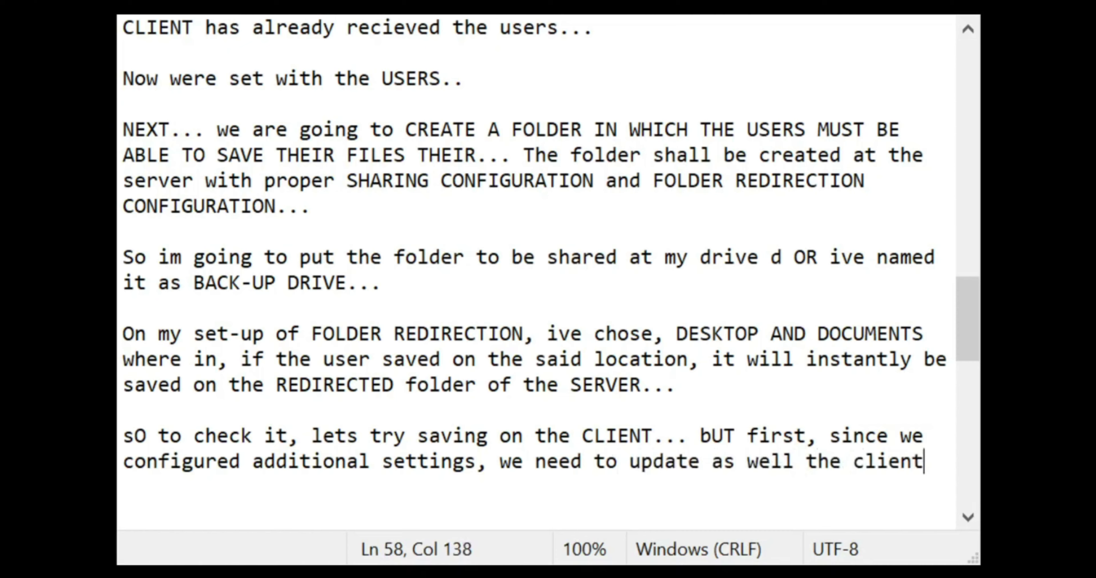
key(BackSpace)
key(BackSpace)
key(BackSpace)
key(BackSpace)
key(BackSpace)
key(BackSpace)
text(users...)
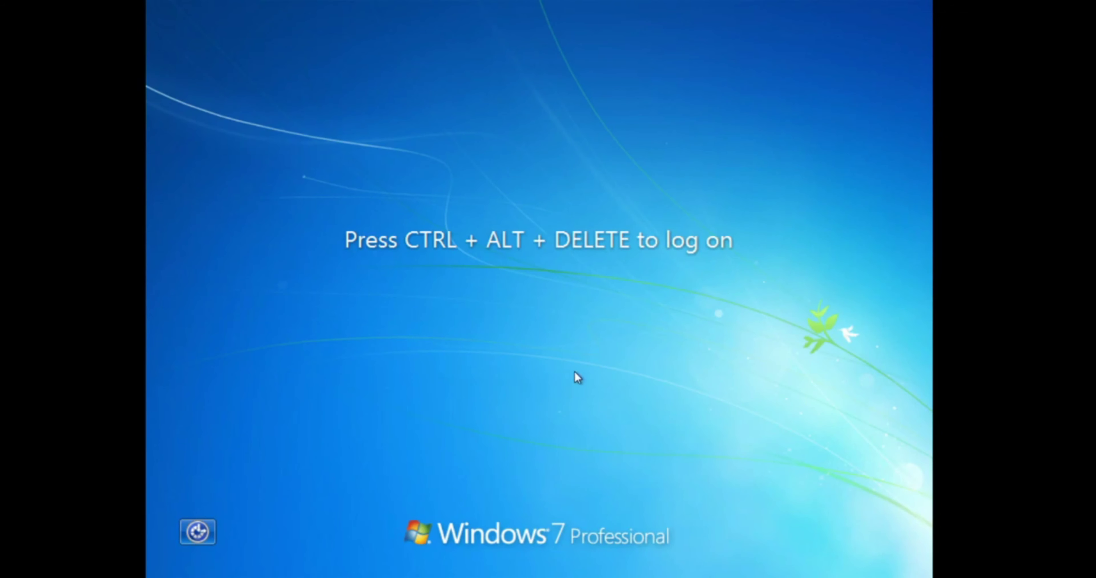
- Sign in to the Windows 7 client as the domain user with the account password
key(ctrl+alt+Delete)
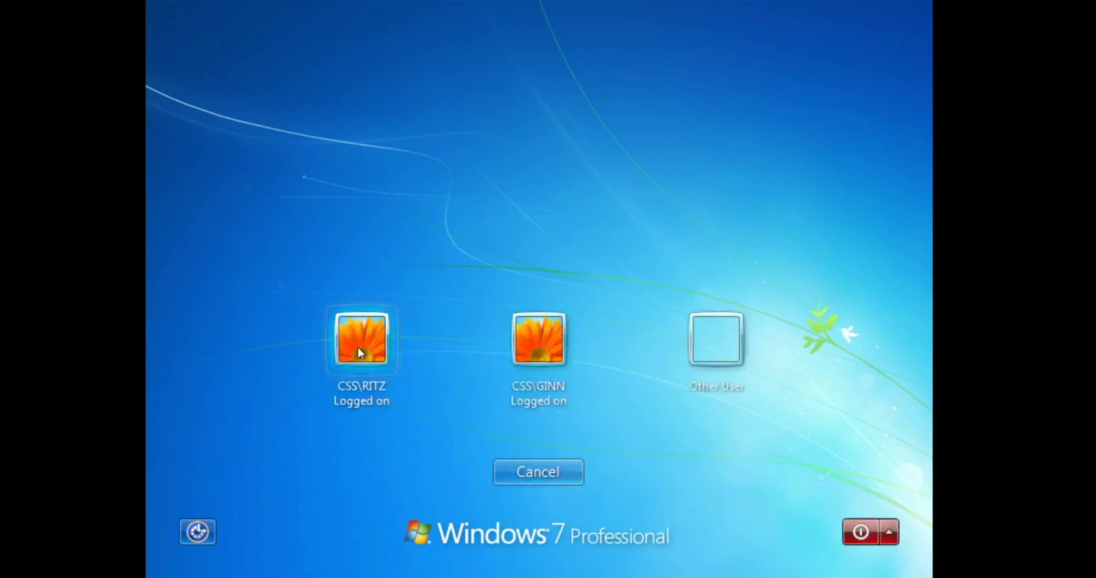
click(360, 352)
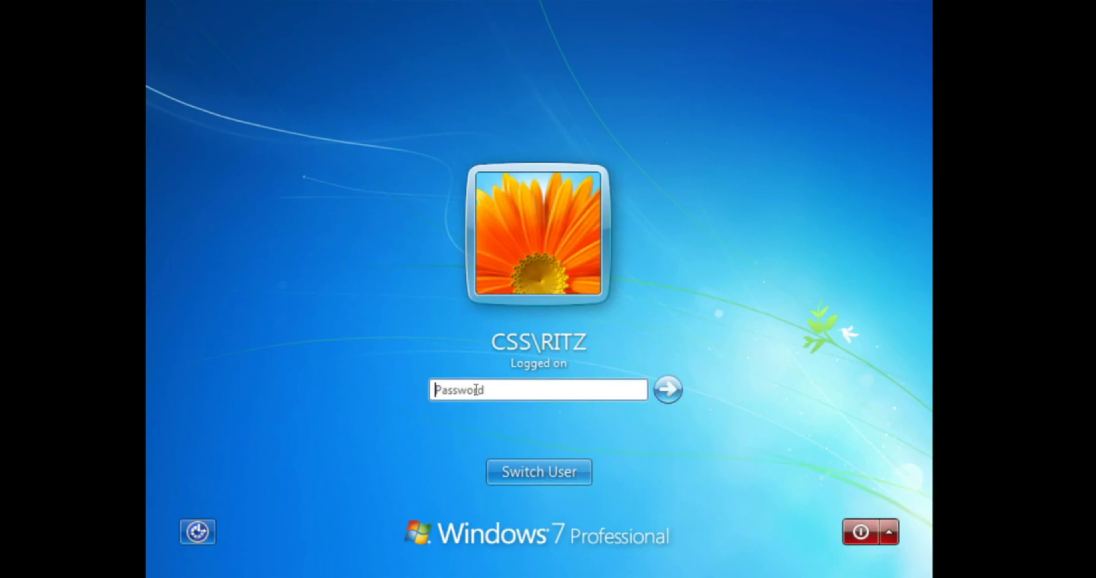
text(********)
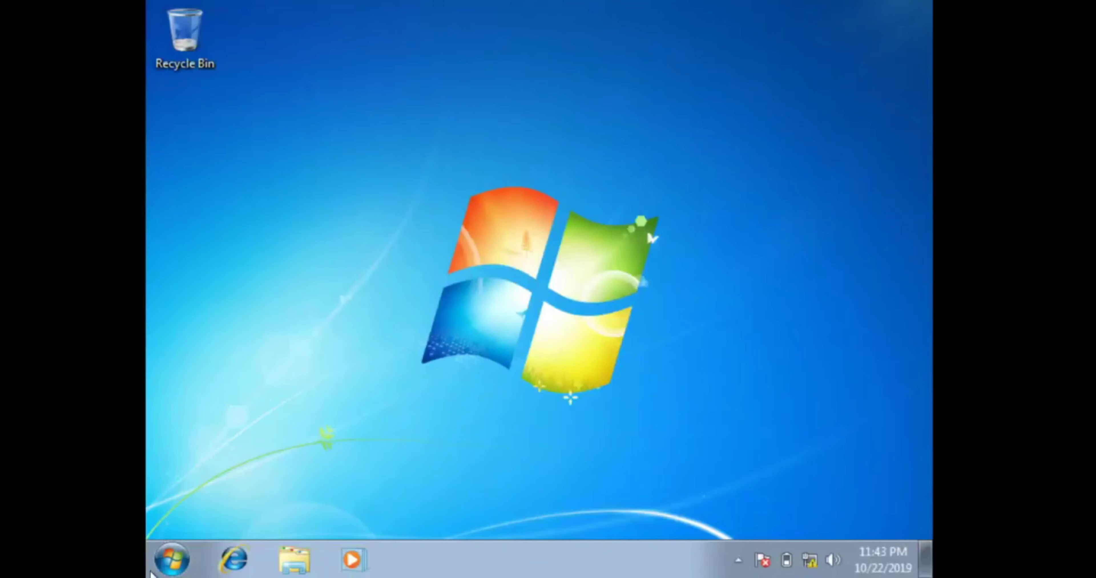
- Run gpupdate from the Start menu search to refresh group policy
click(152, 573)
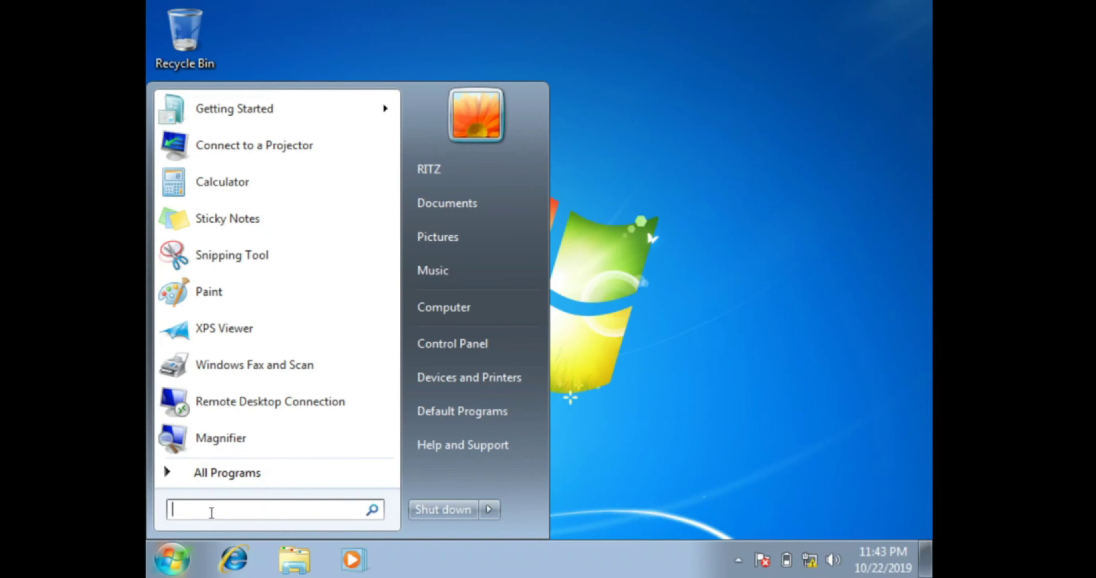
text(gpu)
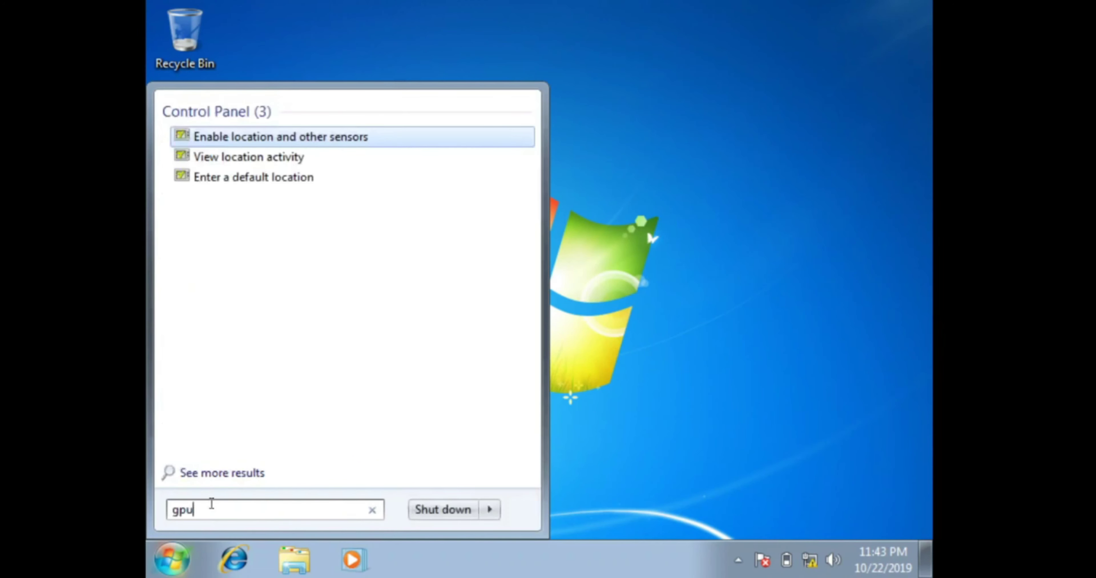
text(pdate)
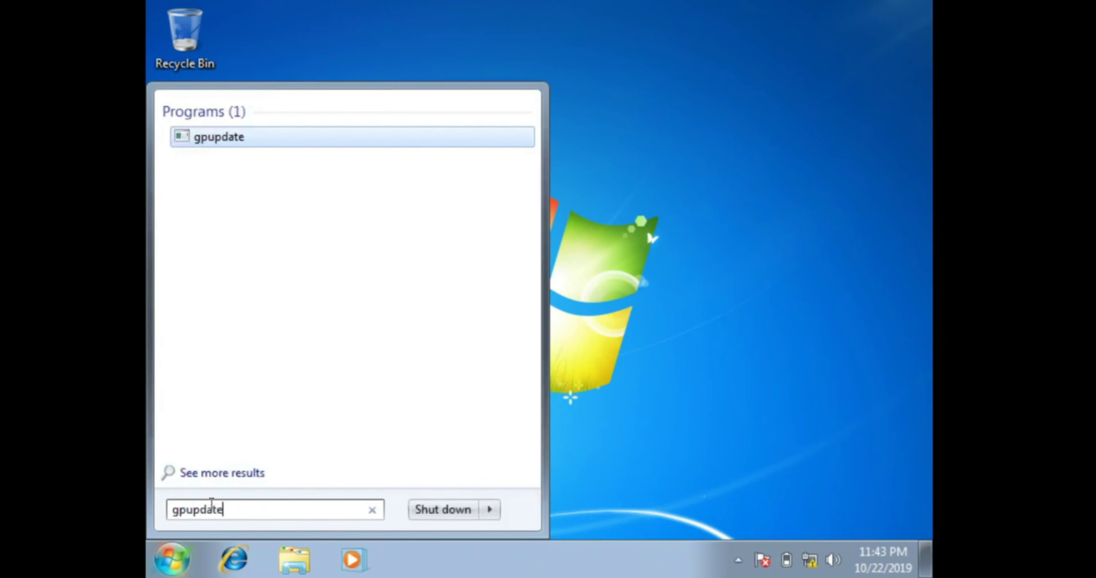
key(Return)
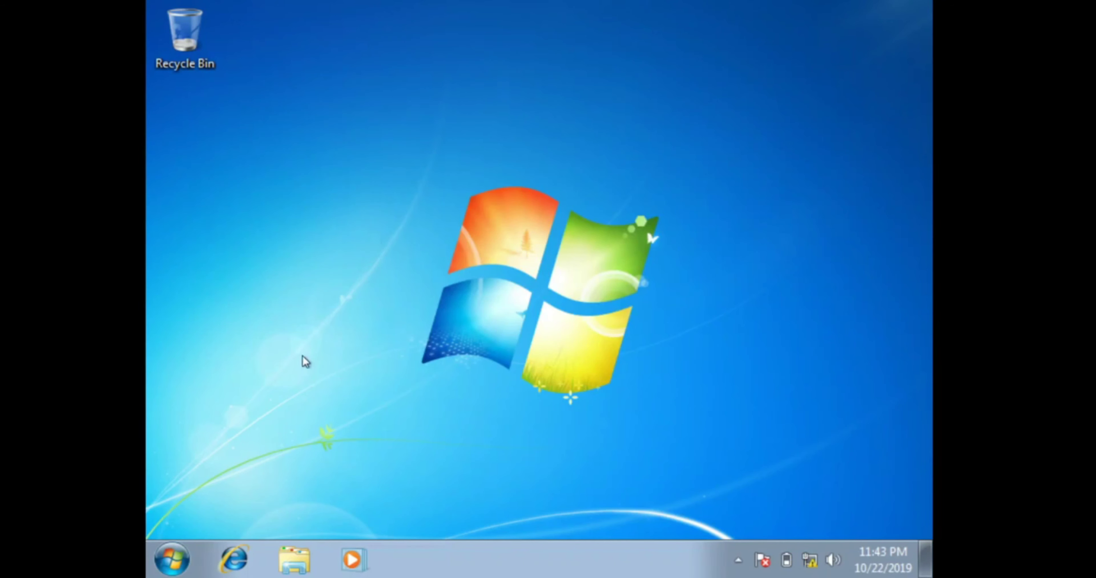
- Create a text document named HELLO SERVER FRM RITZ on the desktop, placed below Recycle Bin
click(190, 558)
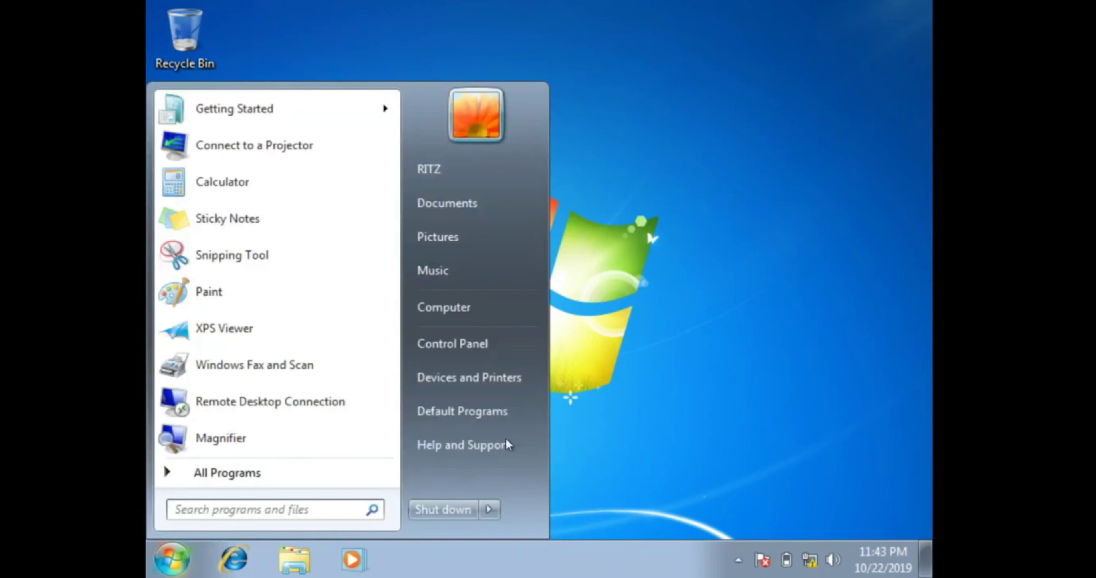
click(623, 304)
right_click(530, 185)
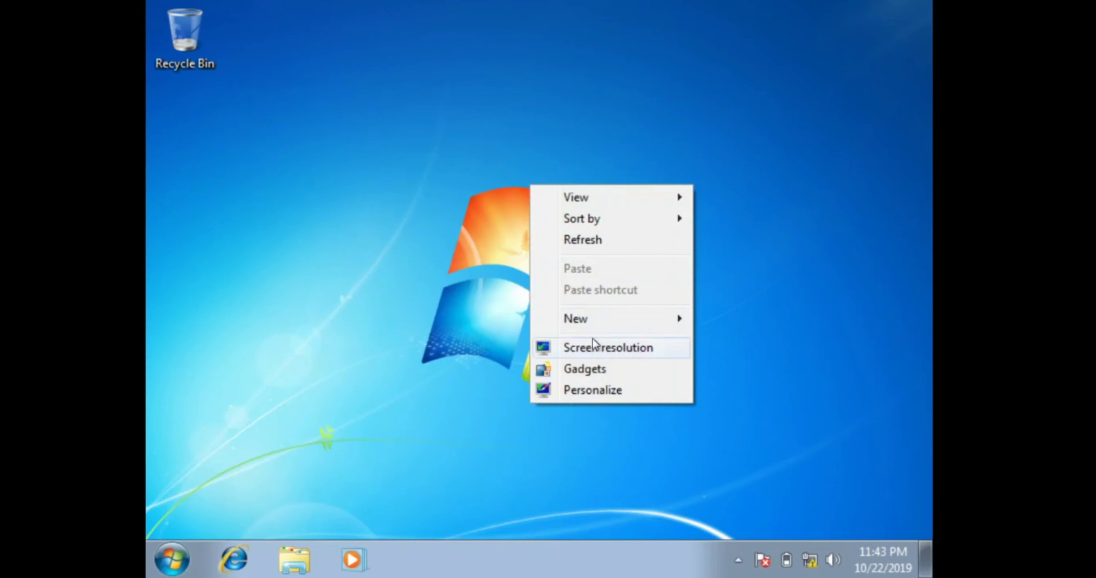
mouse_move(605, 324)
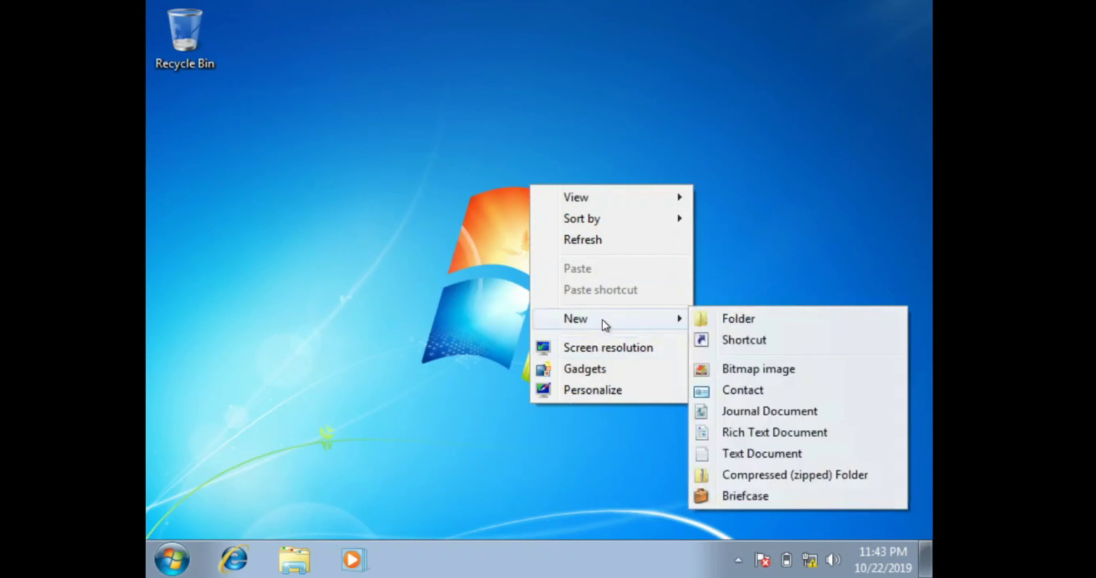
click(750, 455)
text(HEL)
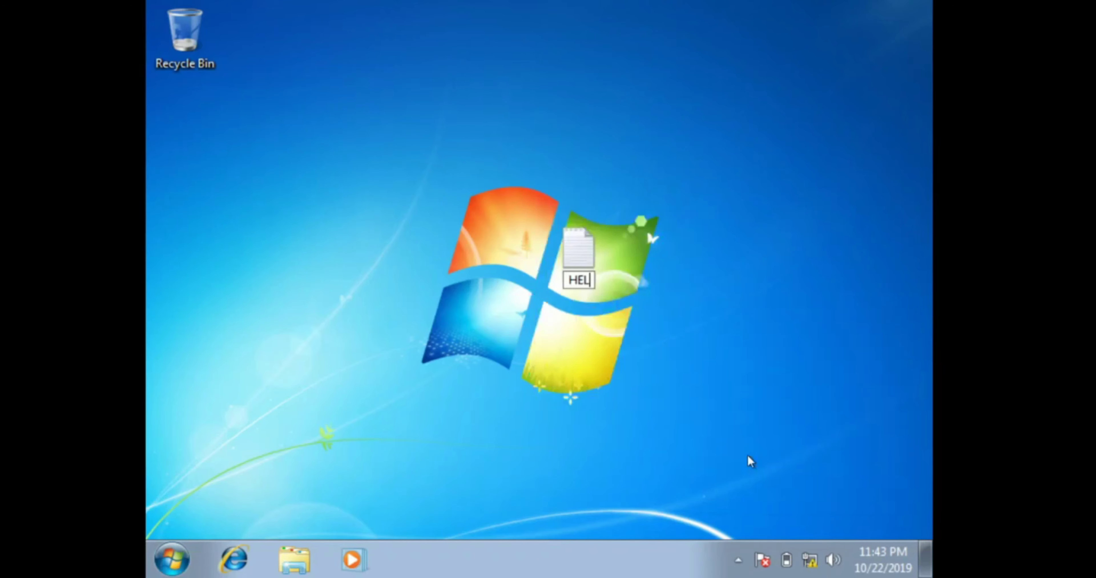
text(LO SERVER)
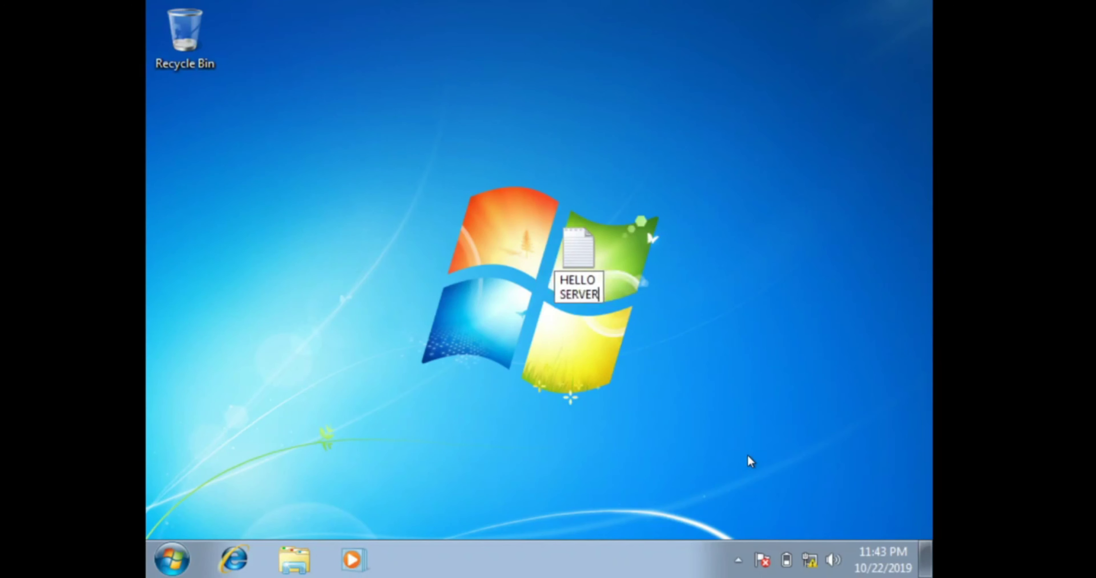
text( FRM)
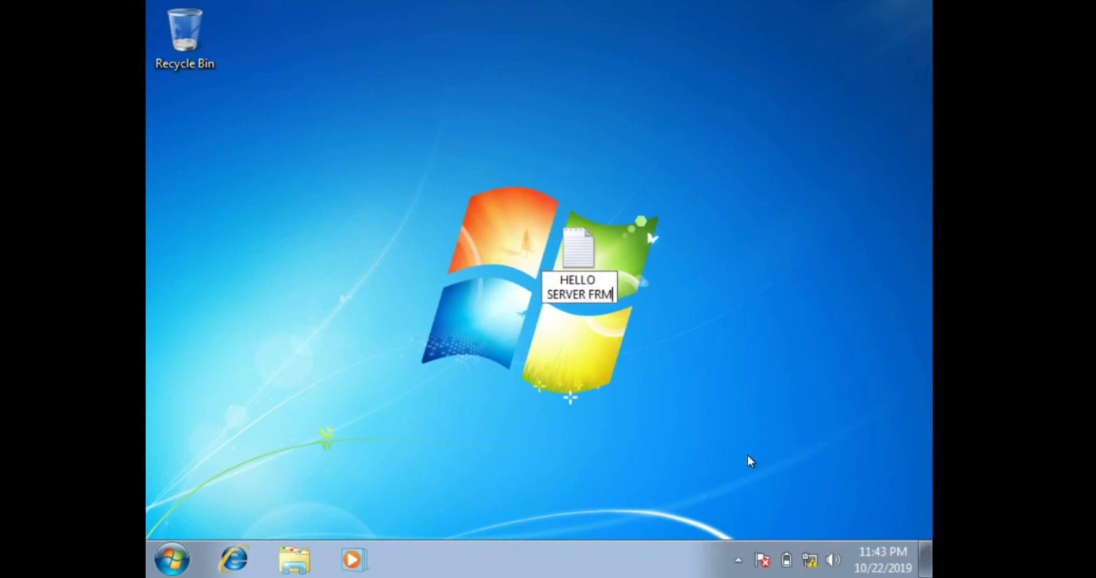
text( RITZ)
key(Return)
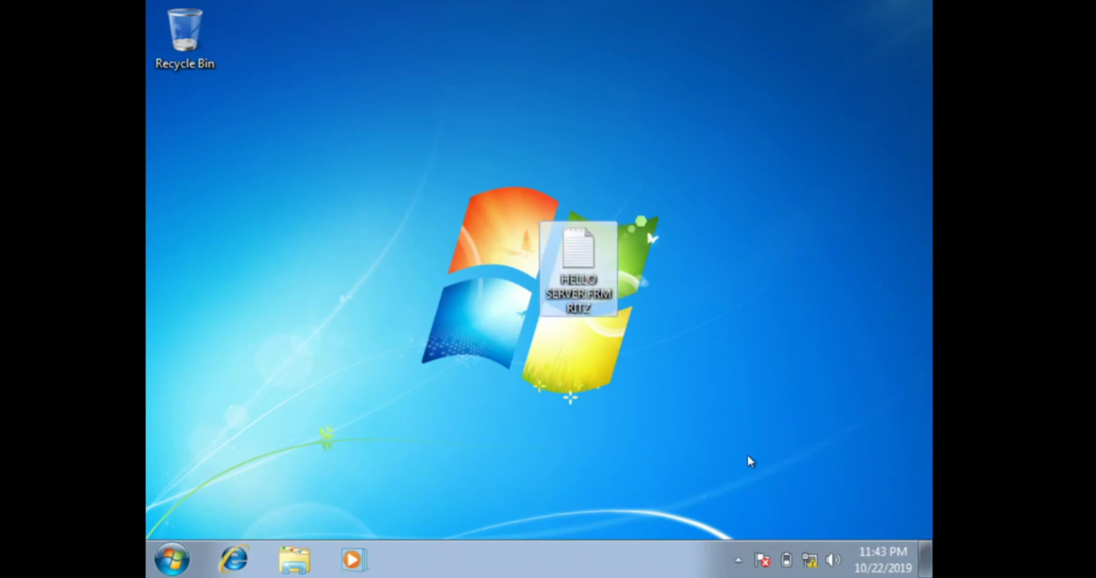
drag(594, 254, 333, 189)
click(334, 189)
- Create a text document named HI SERVER FRM RITZ in the Documents library
click(298, 557)
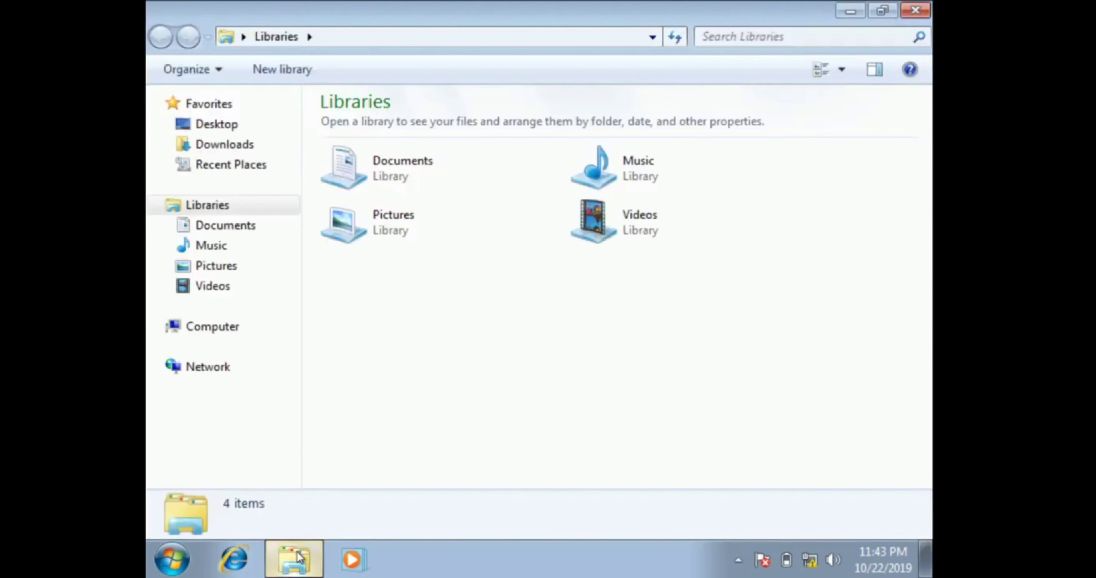
double_click(388, 176)
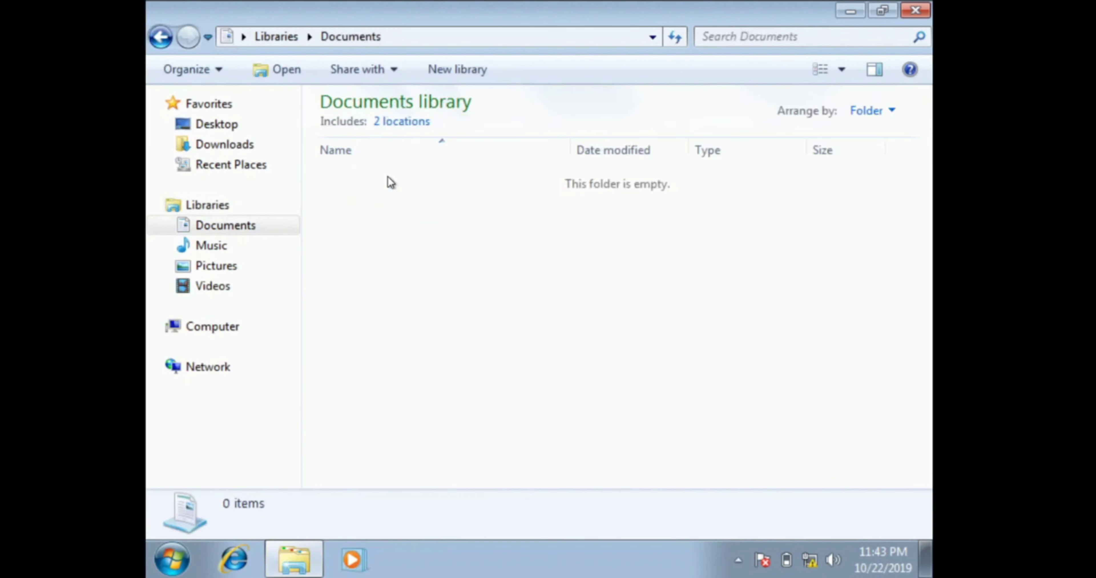
right_click(393, 203)
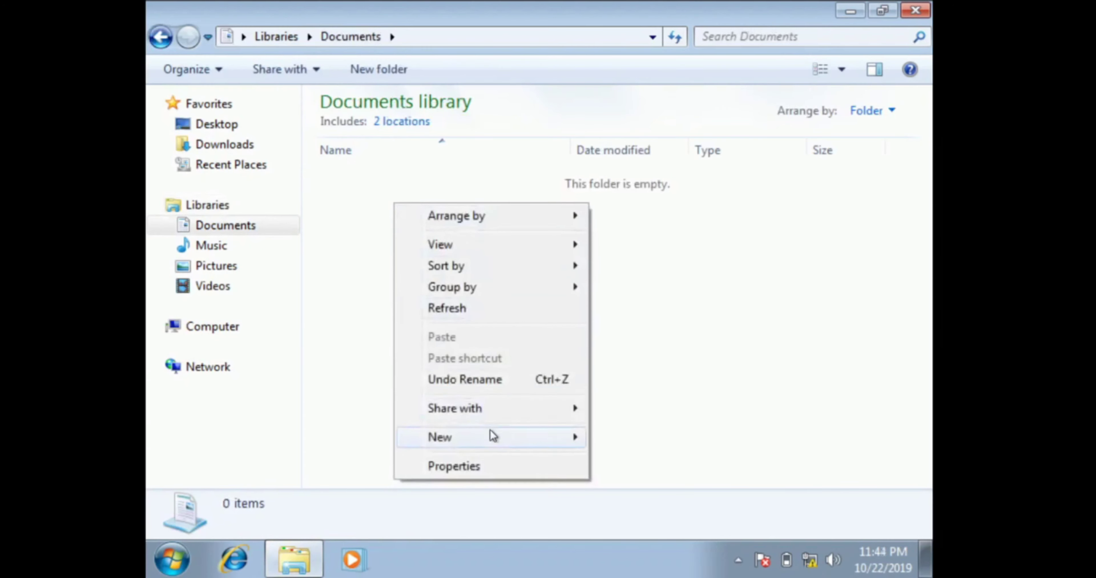
mouse_move(572, 434)
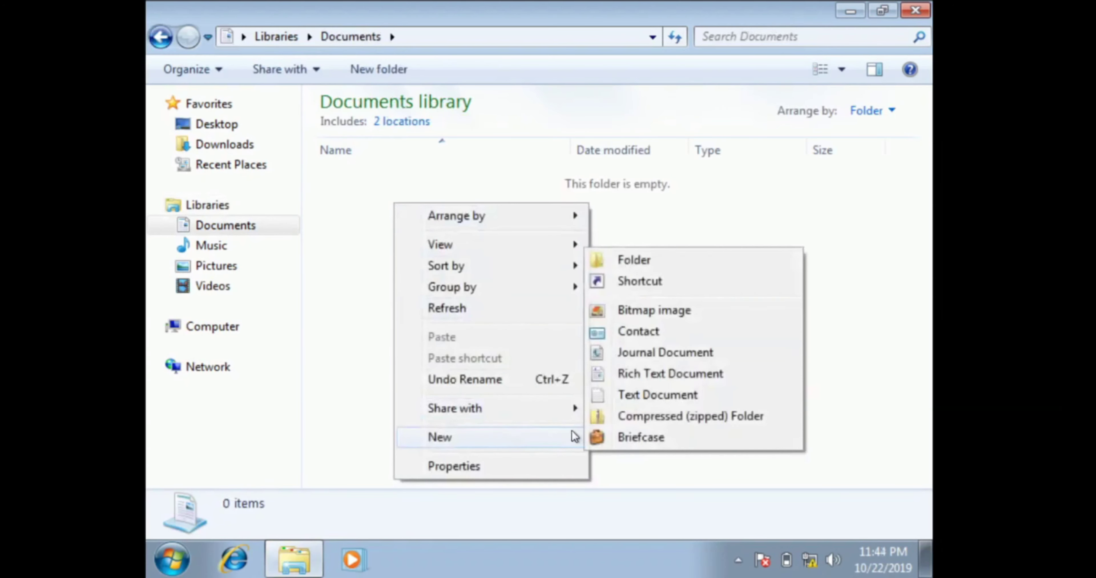
click(649, 395)
text(HI SE)
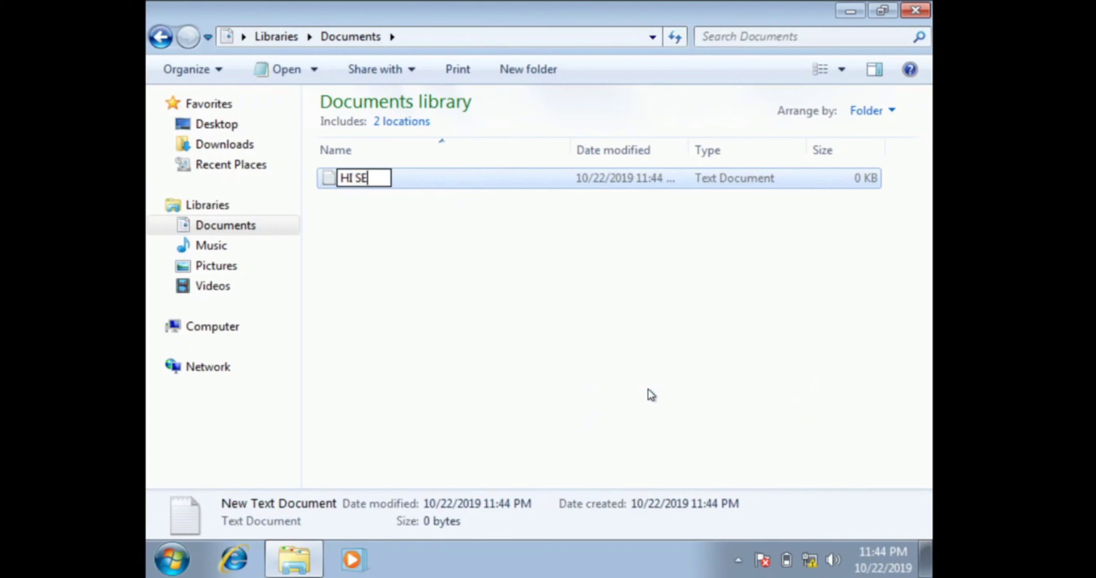
text(RVER FRO)
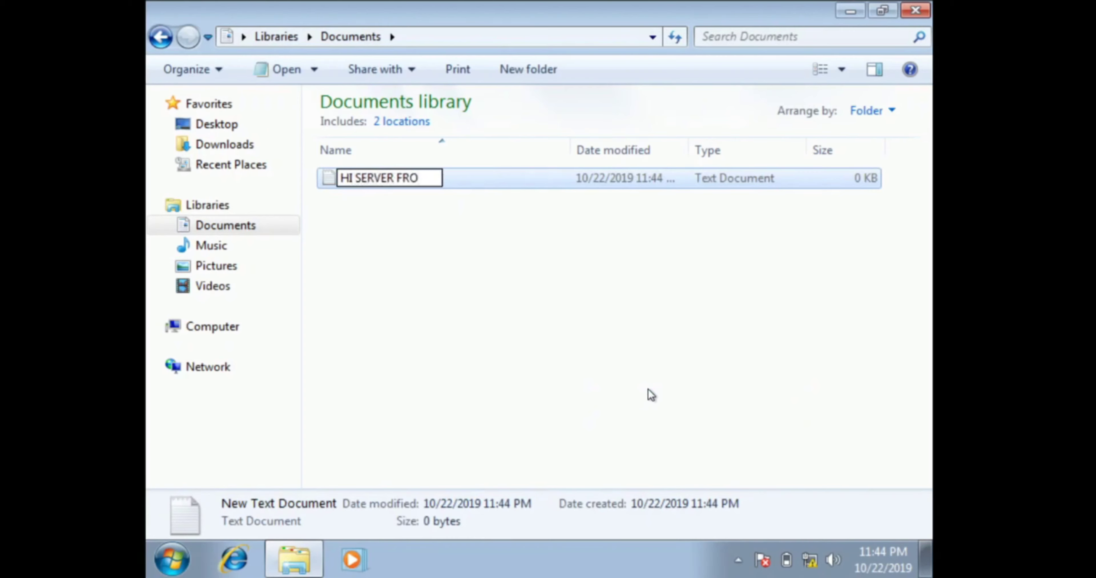
key(BackSpace)
text(M RITZ)
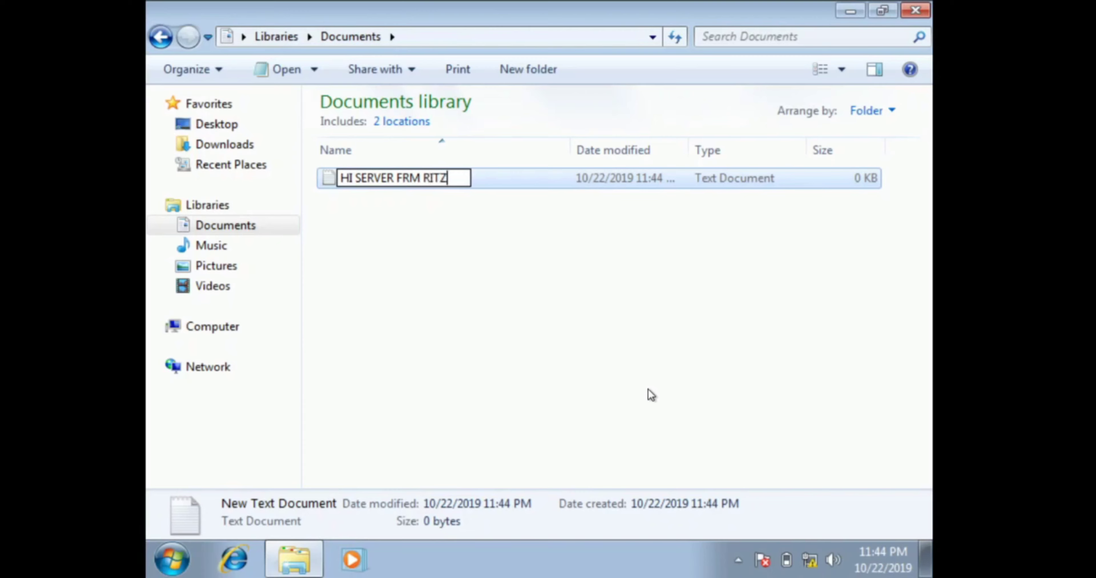
key(Return)
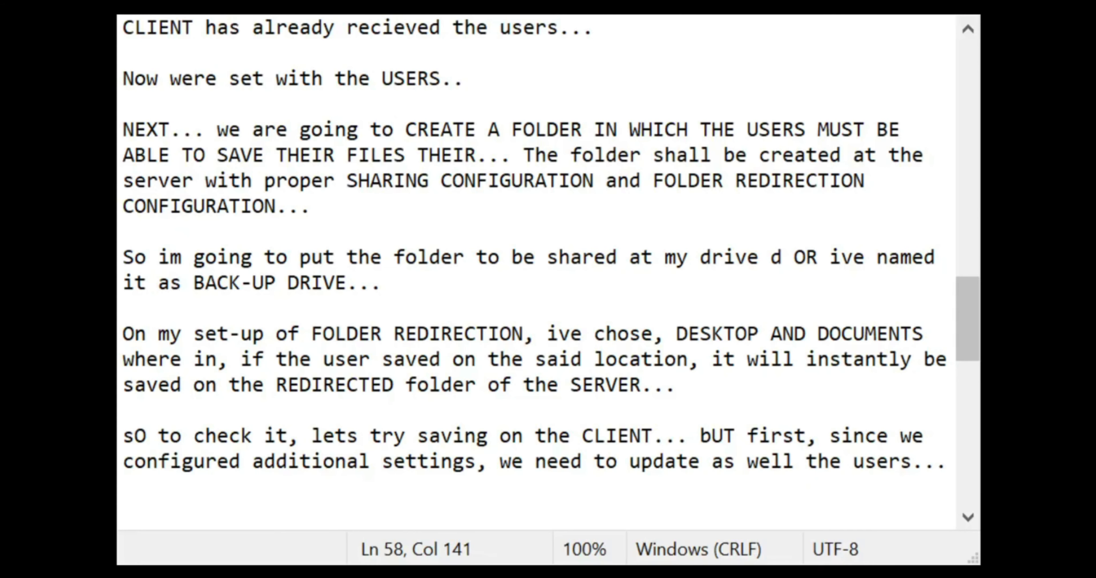
- Add the Notepad line 'Lets check if the files were sent to the server...'
click(677, 482)
click(941, 464)
text(.)
key(Return)
key(Return)
key(Return)
text(Le)
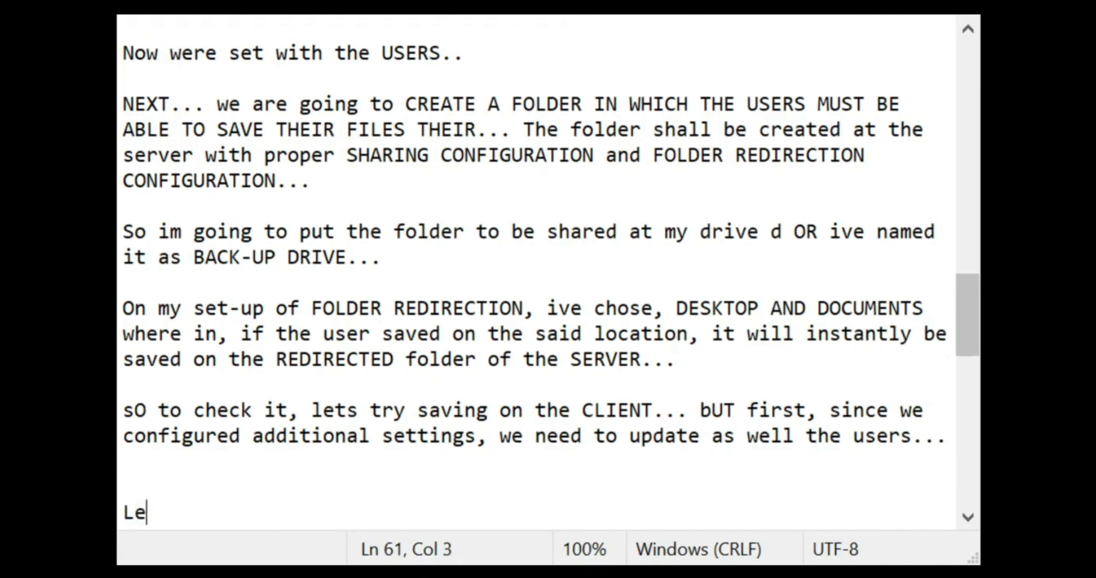
text(ts check if )
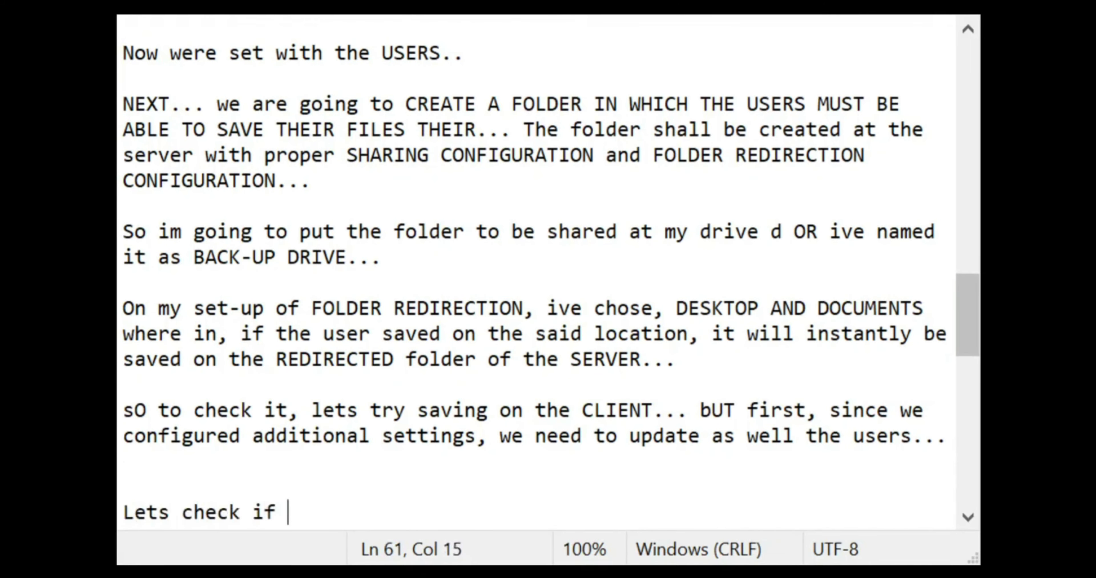
text(the files we)
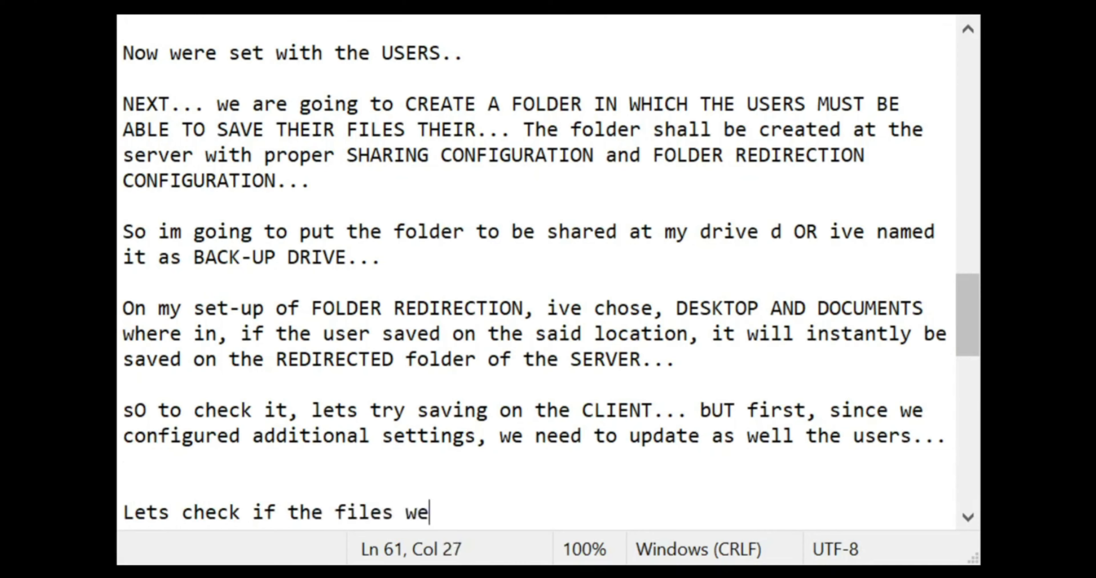
text(re sent to the server...)
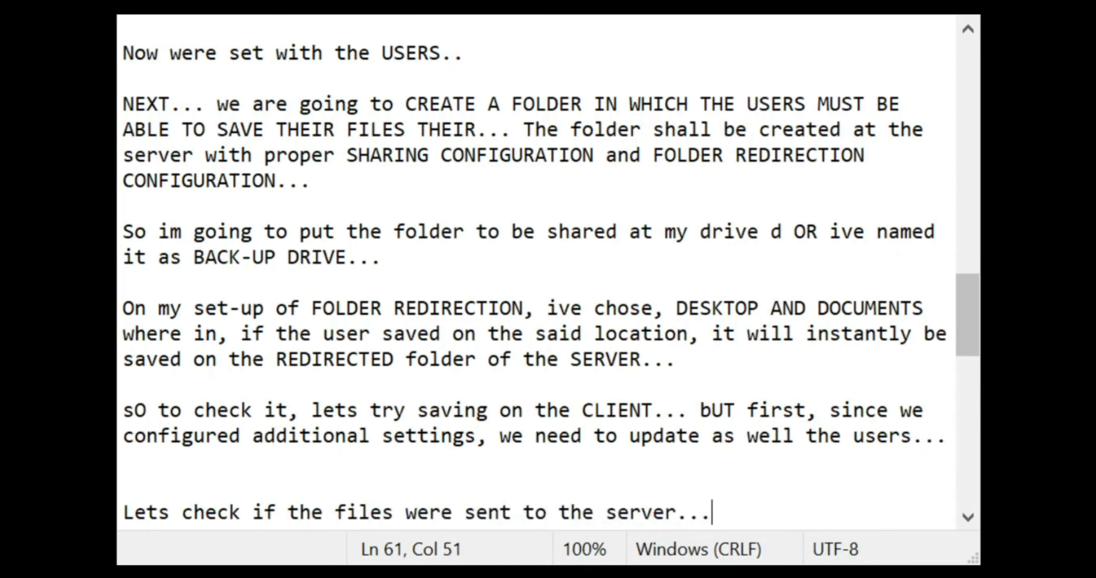
key(Return)
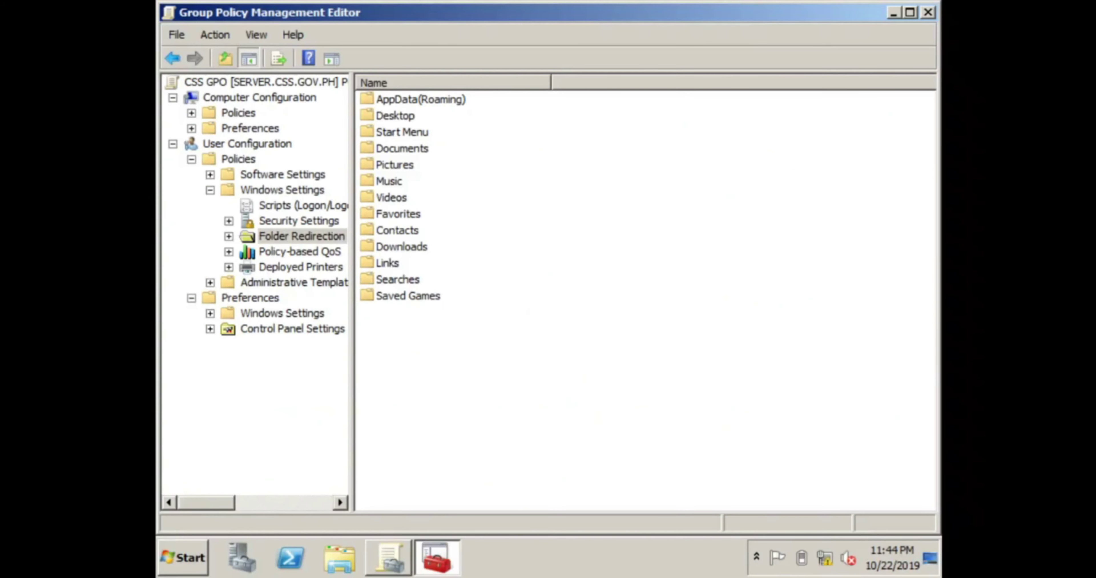
click(255, 409)
- Browse to BACK UP (D:)\CSS REDIRECTION on the server and confirm it is still empty
click(339, 557)
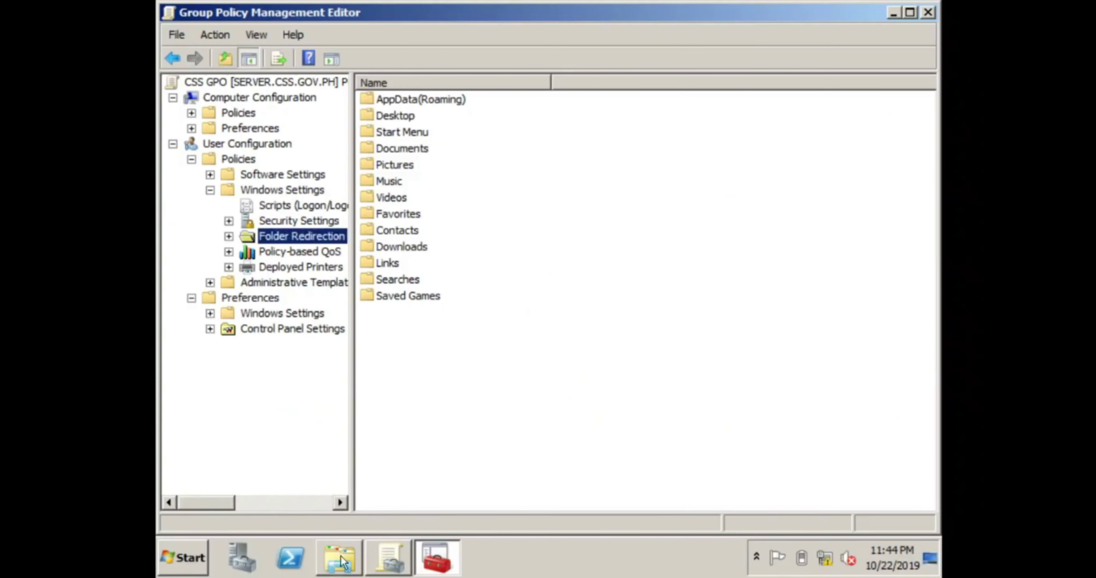
click(236, 295)
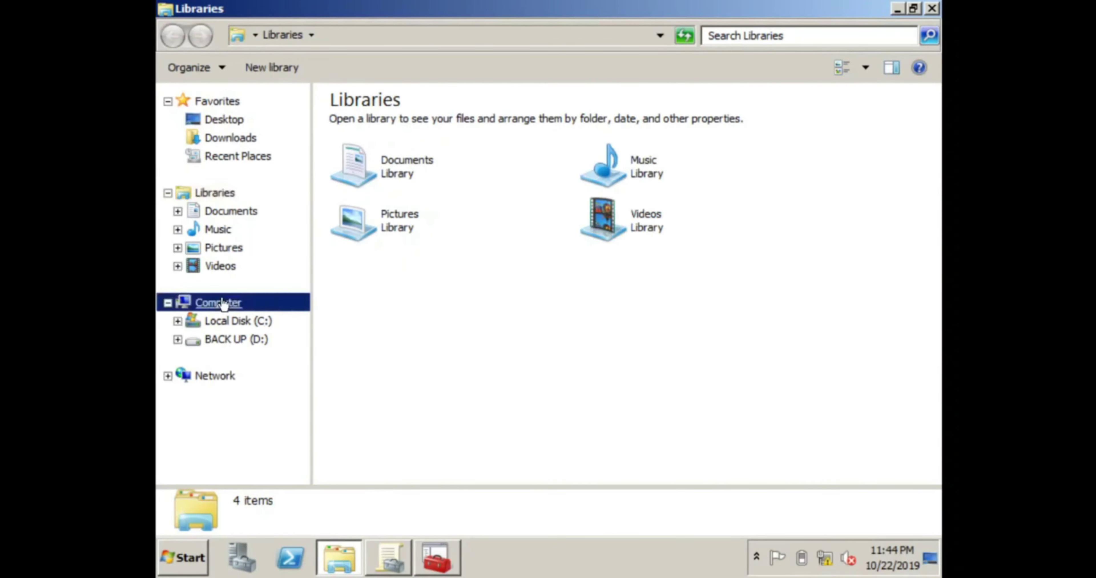
double_click(646, 146)
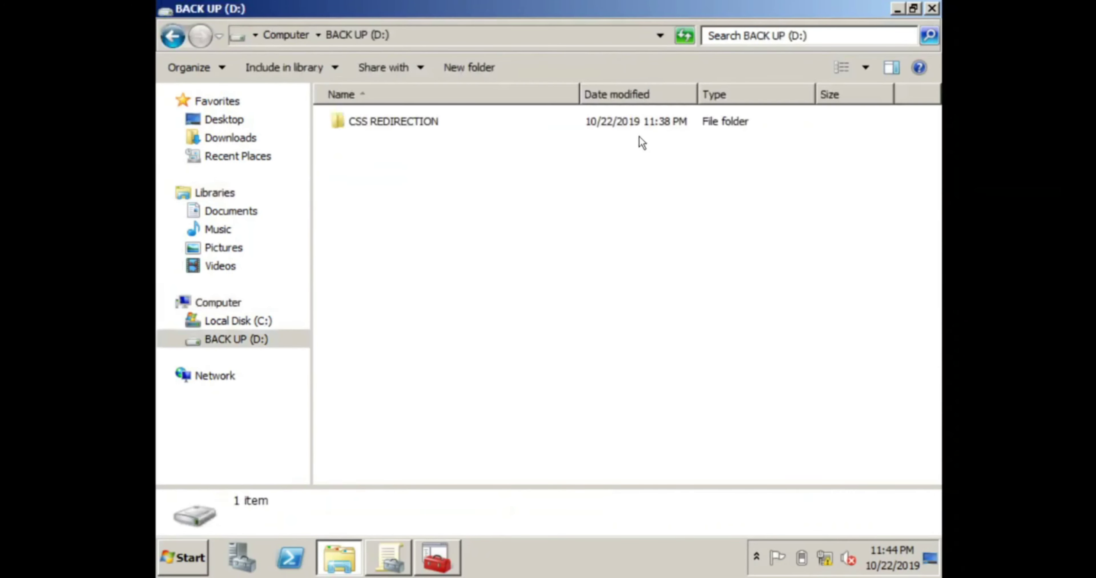
click(414, 122)
double_click(414, 120)
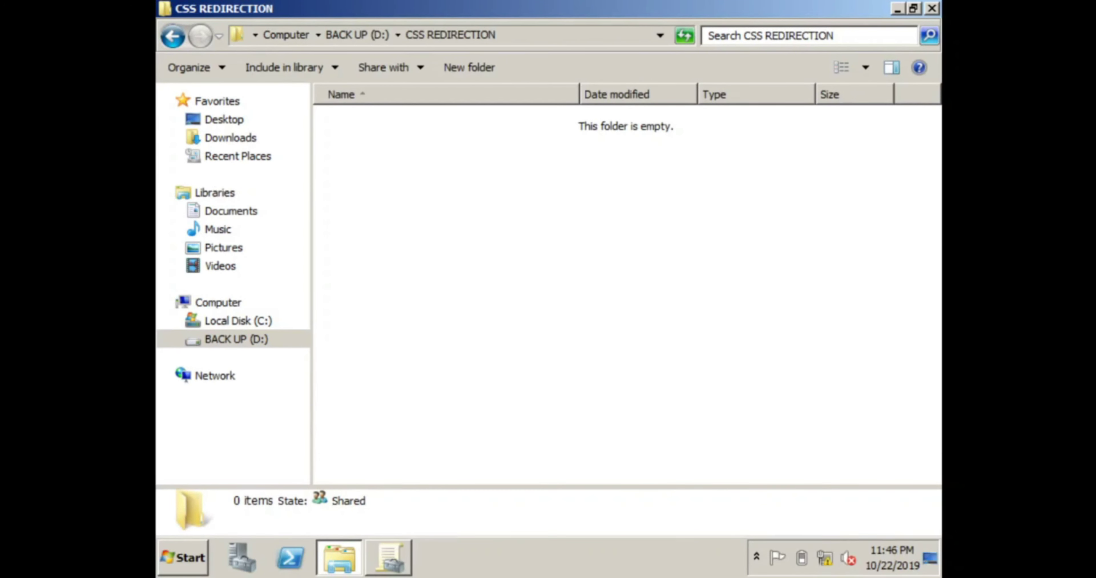
click(393, 560)
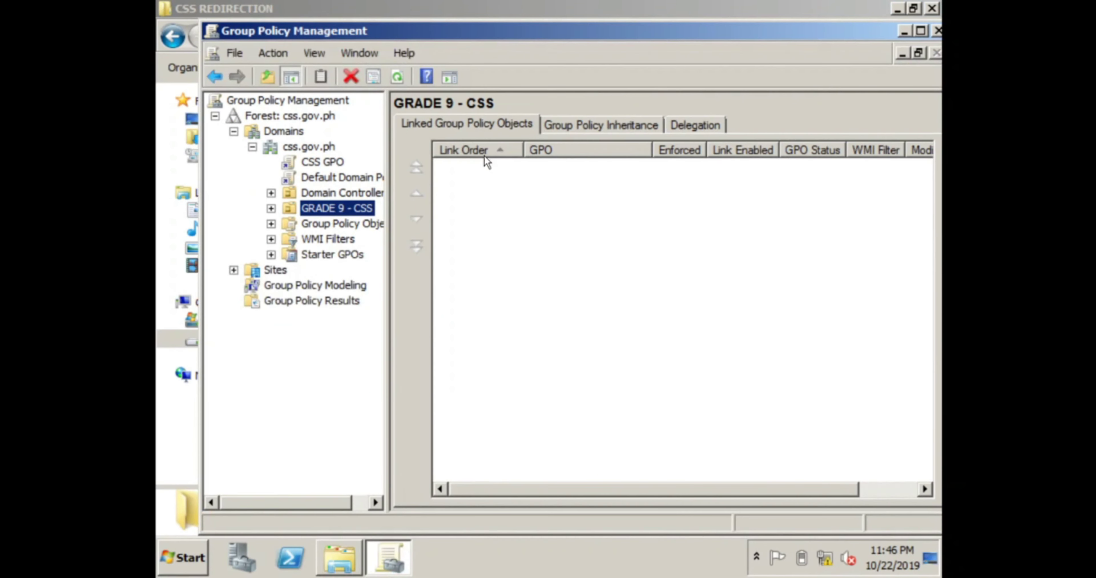
- Inspect the CSS GPO and Default Domain Policy links, dismissing their link warnings
click(321, 168)
click(711, 327)
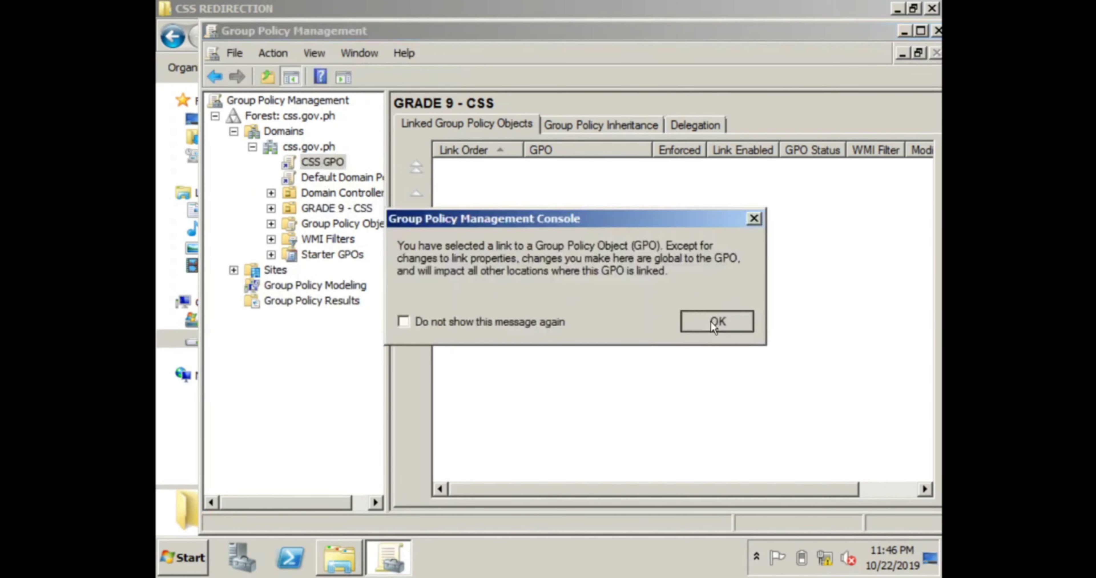
click(357, 179)
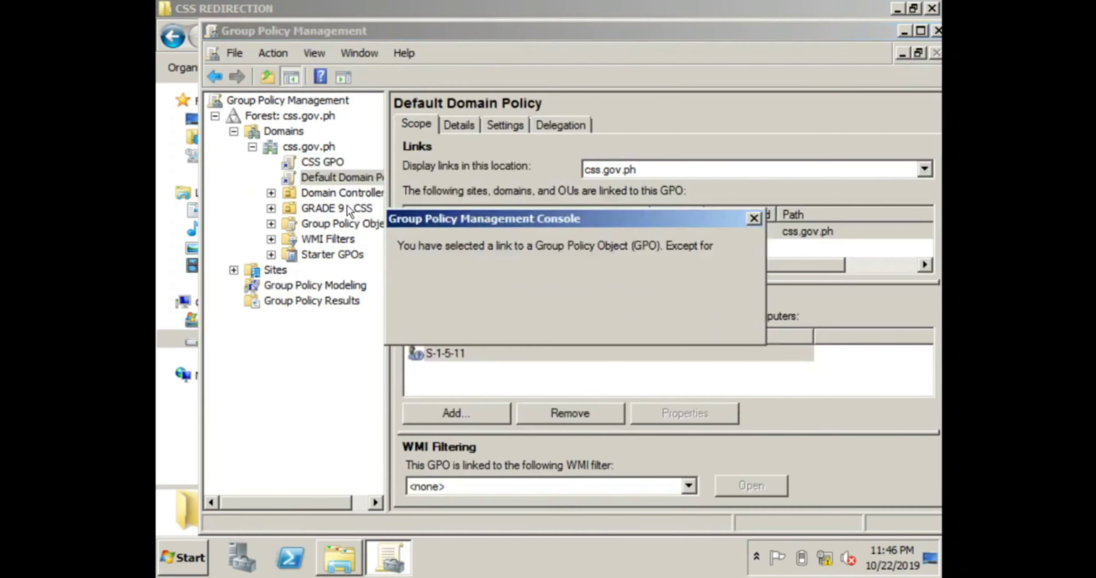
click(732, 320)
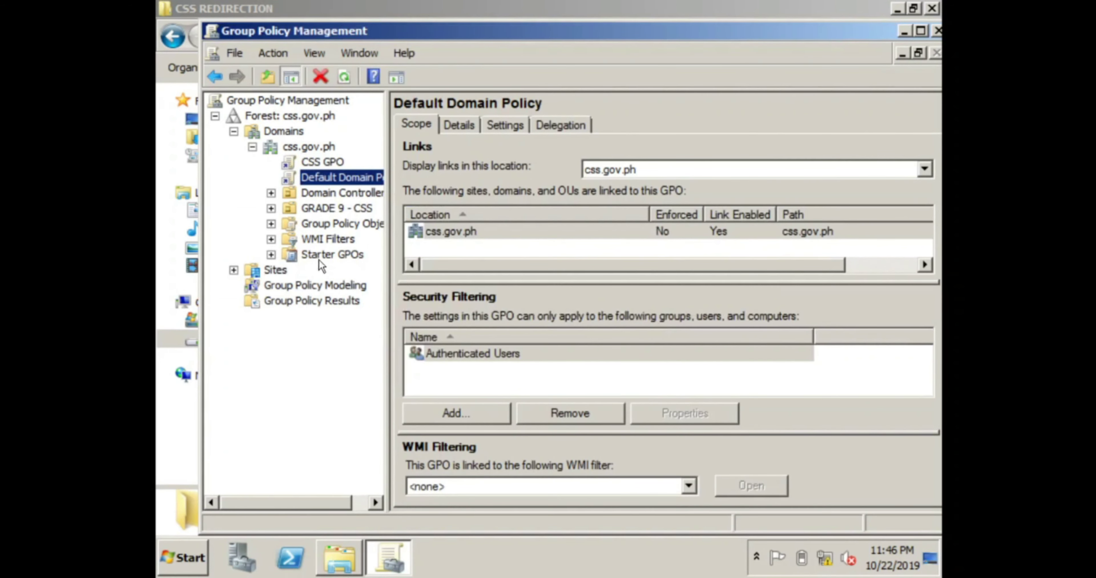
- Create GRADE 9 GPO linked to the GRADE 9 - CSS OU and open it for editing
click(309, 208)
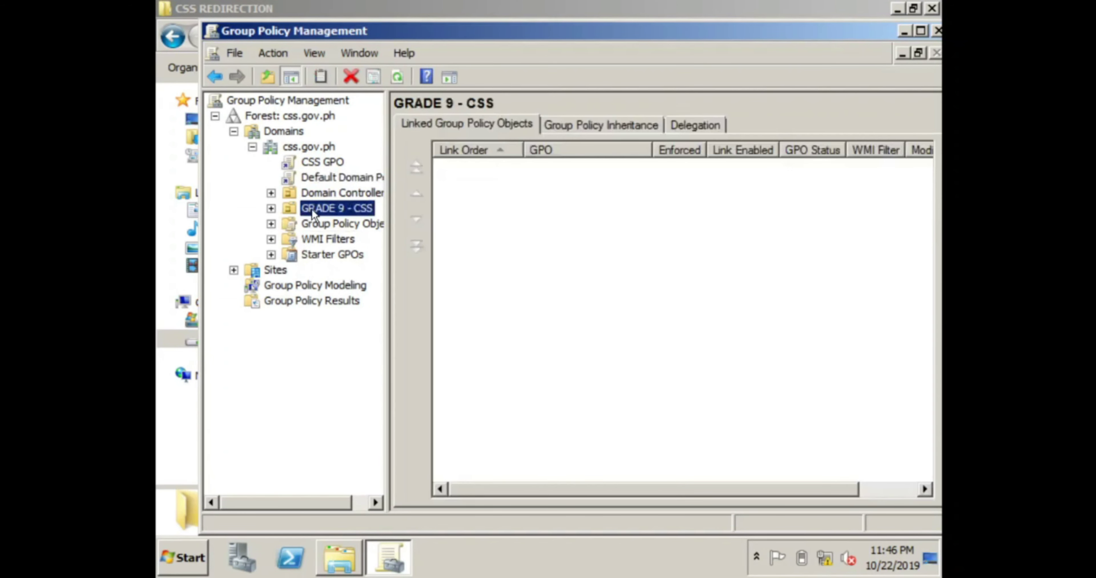
right_click(313, 212)
click(375, 216)
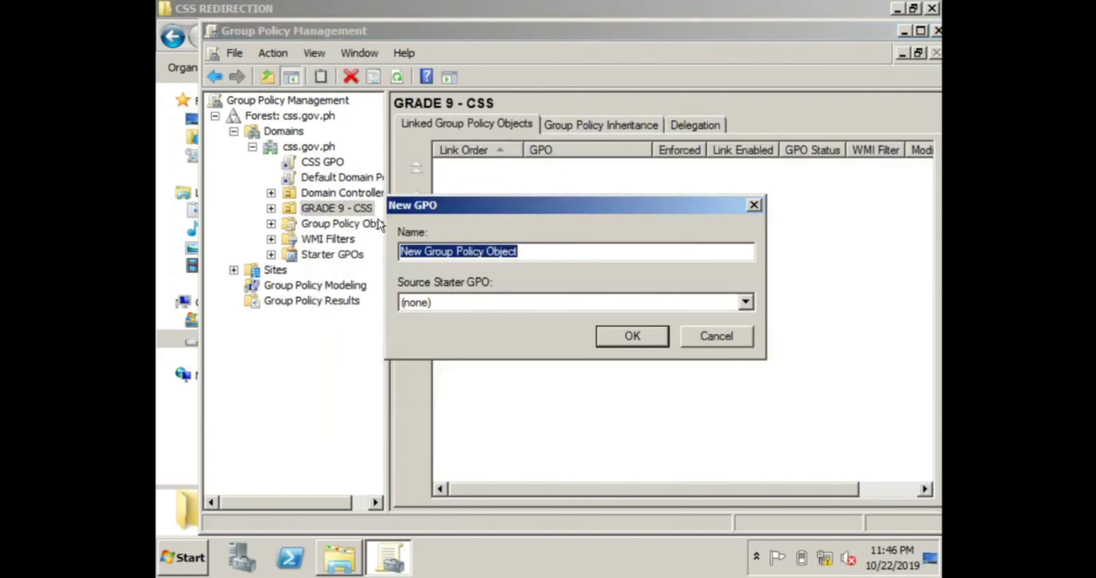
text(GRADE 9 )
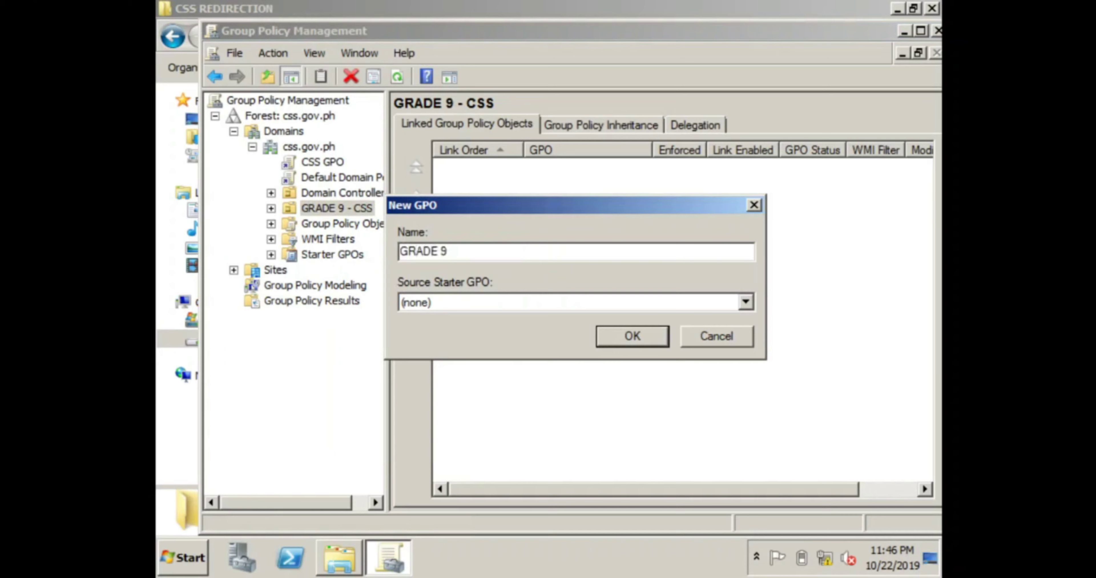
text(GPO)
click(630, 340)
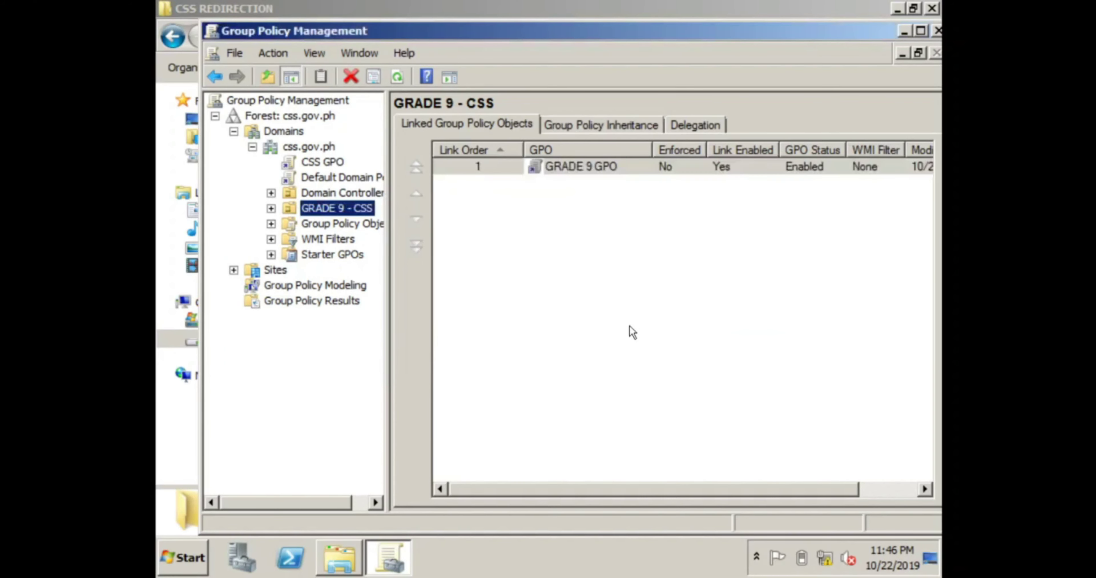
click(610, 274)
right_click(609, 168)
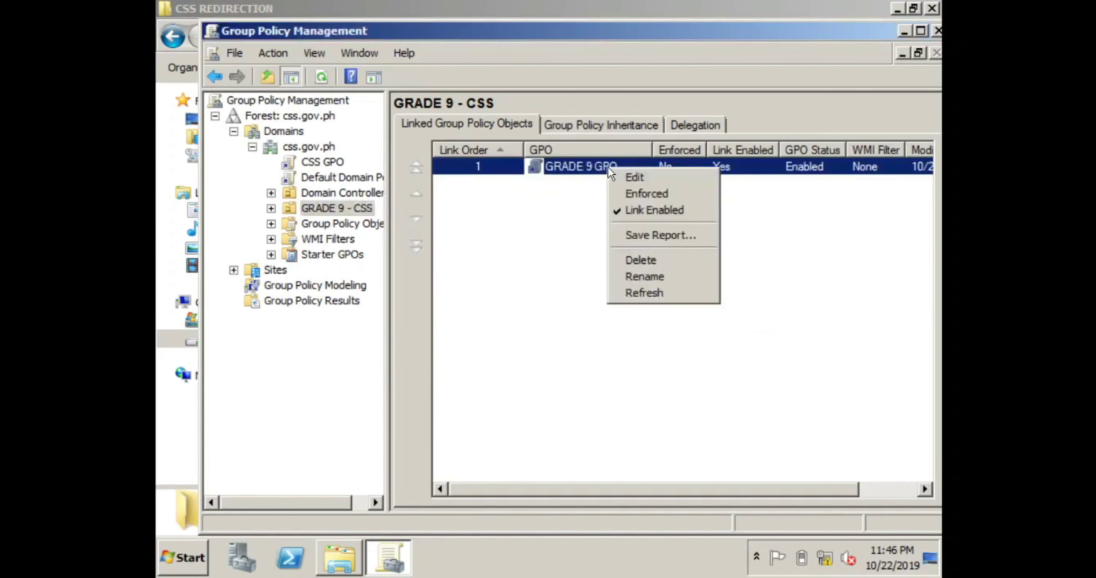
click(620, 176)
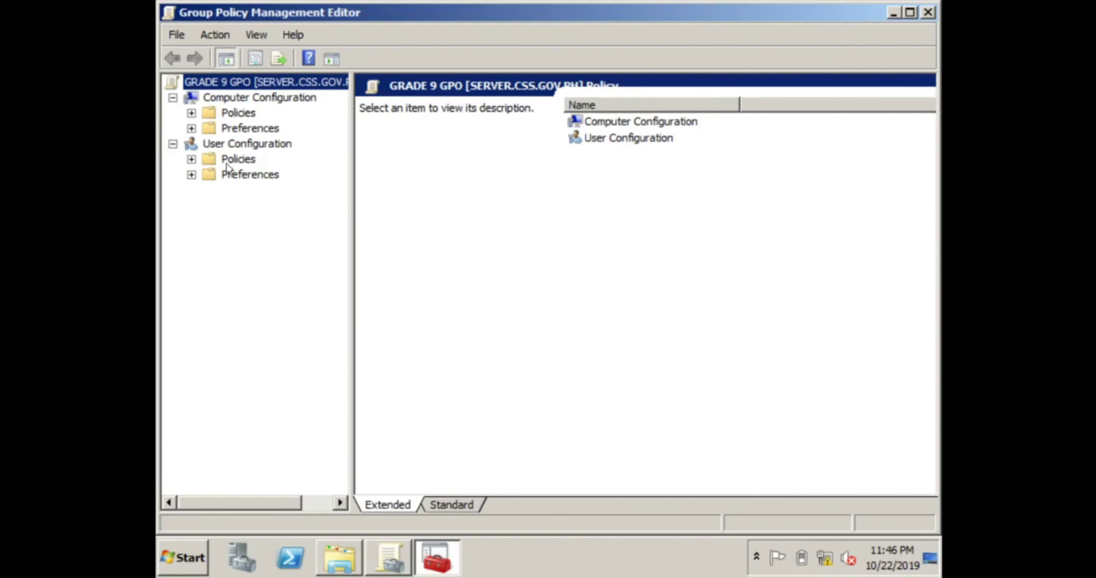
- Expand User Configuration > Policies > Windows Settings > Folder Redirection to list redirectable folders
click(245, 144)
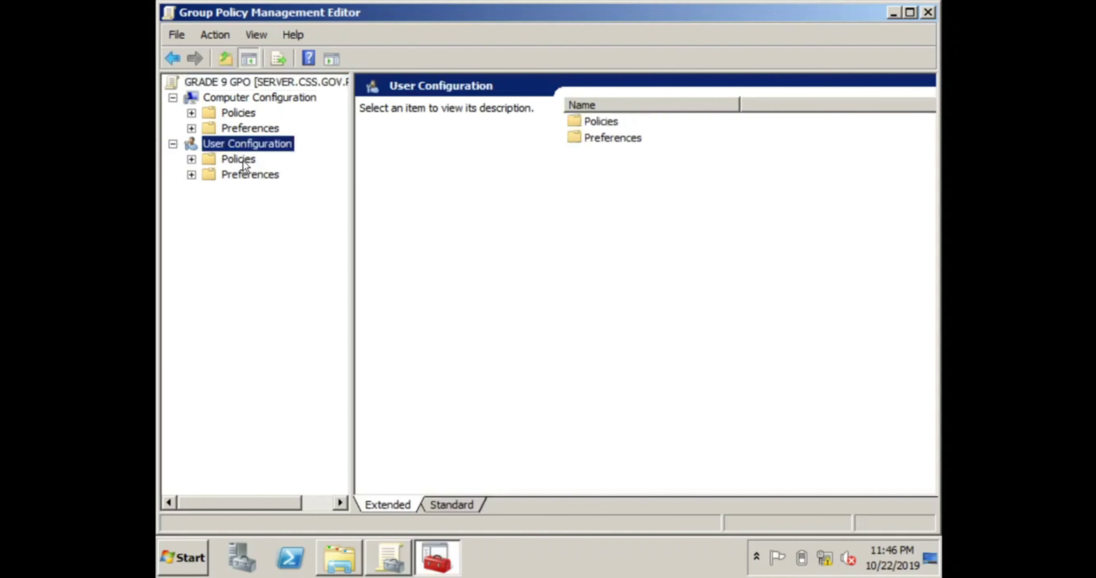
click(238, 160)
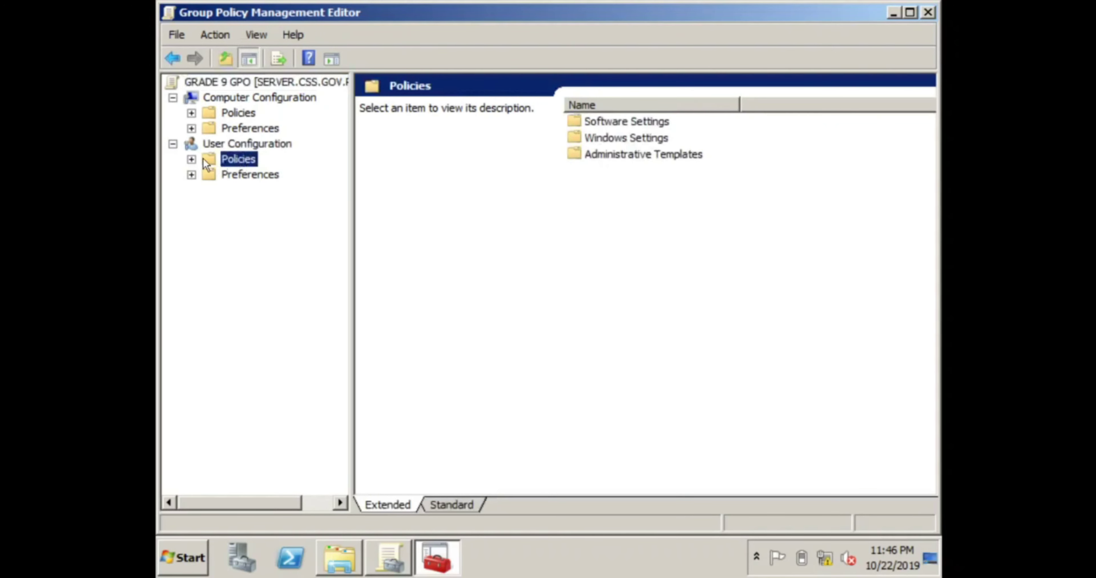
click(191, 159)
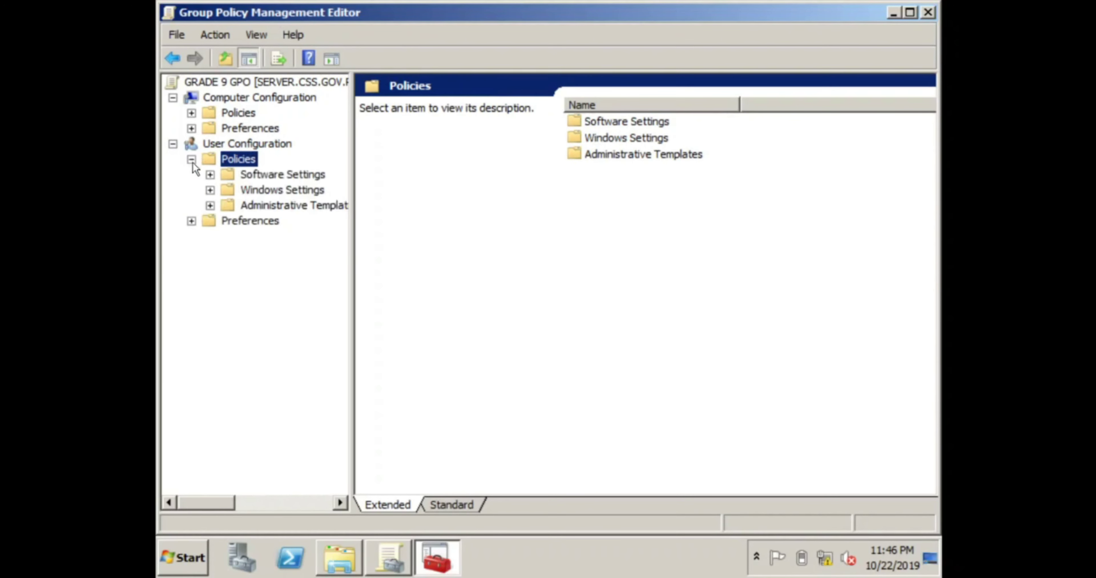
click(210, 190)
click(229, 236)
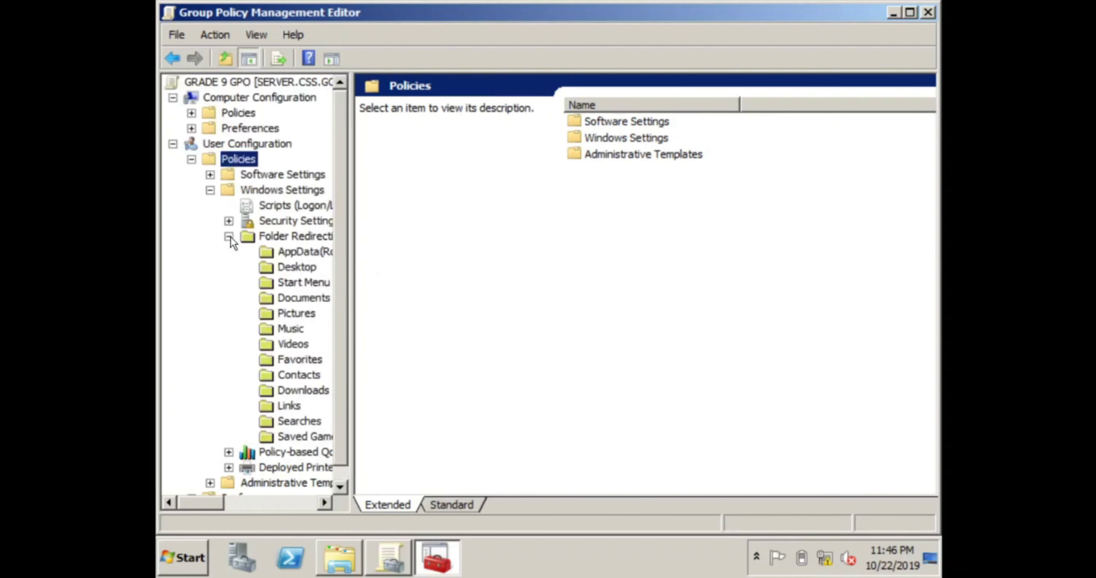
click(262, 237)
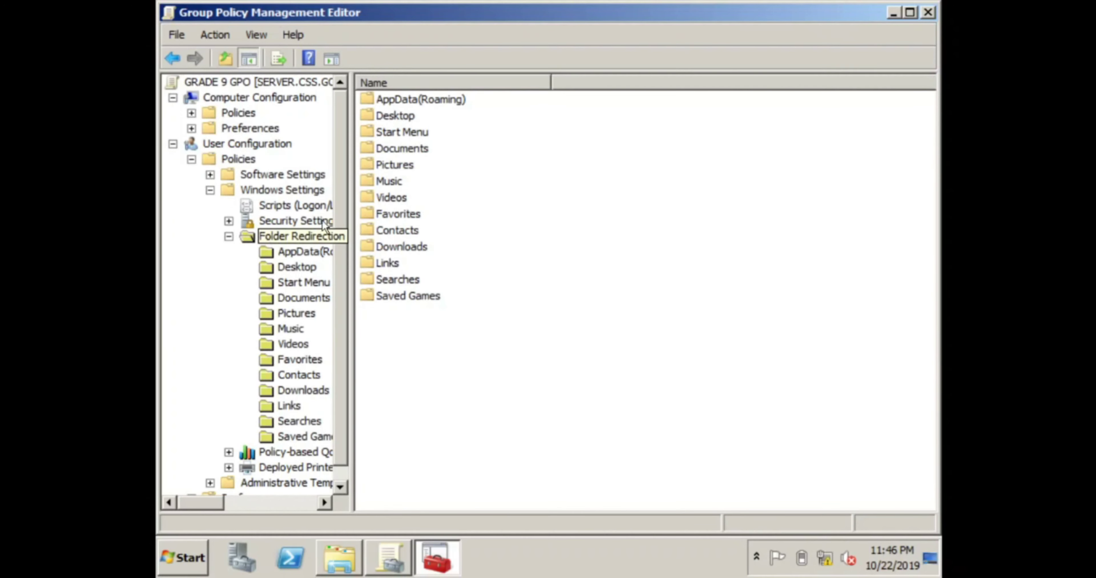
- Redirect Documents with Basic redirection to \\Server\css redirection, including older Windows versions, and accept the warning
click(397, 149)
right_click(397, 148)
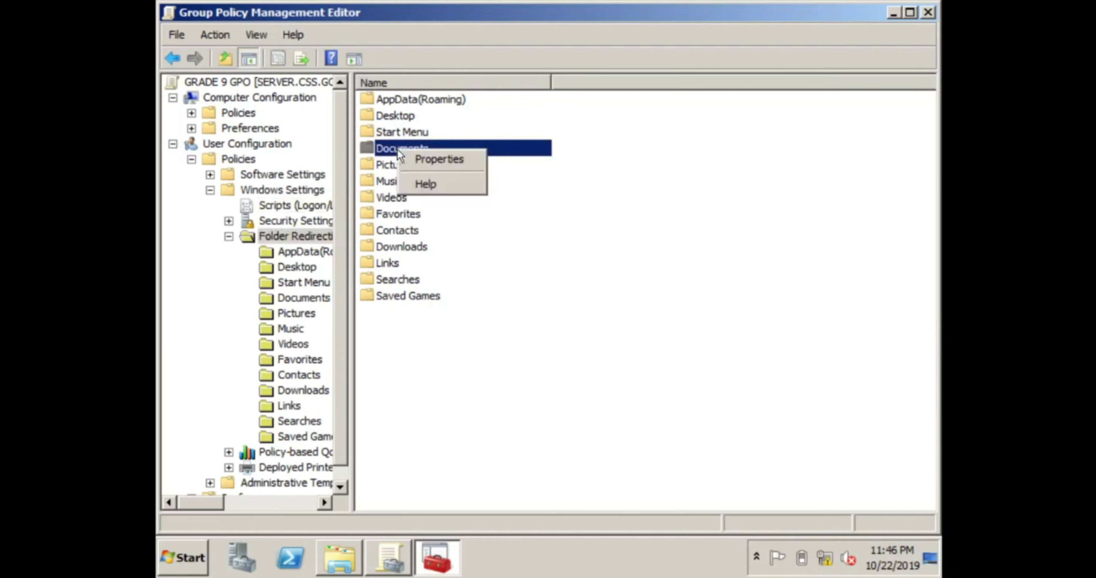
click(419, 162)
click(525, 165)
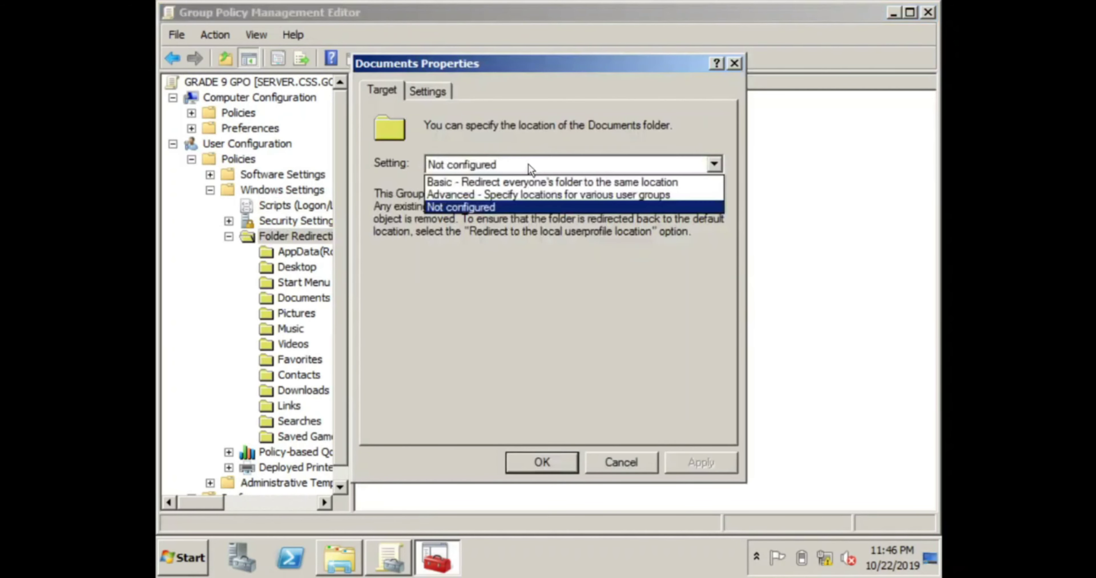
click(517, 182)
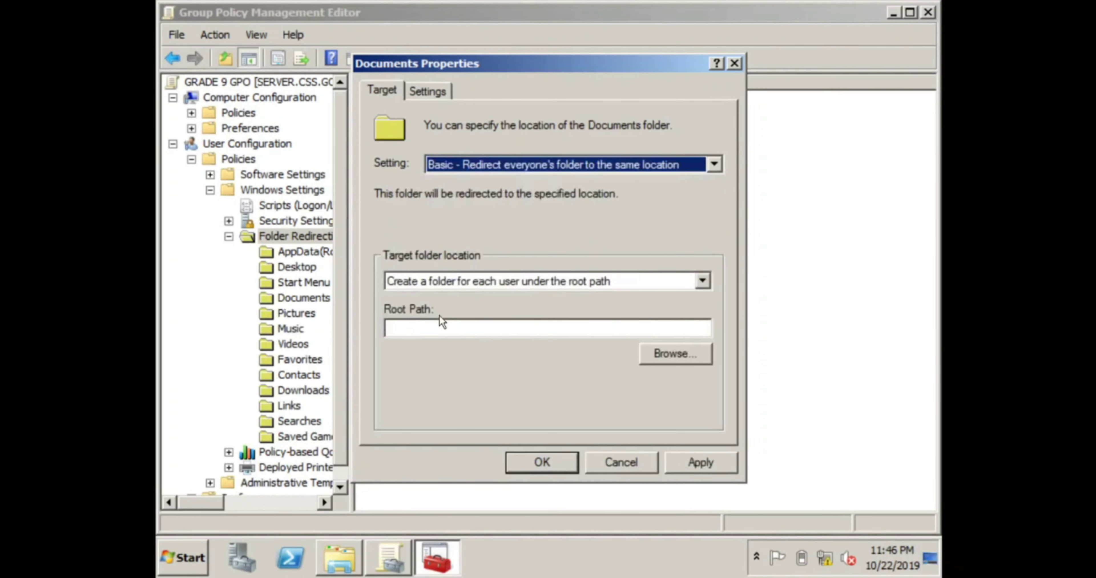
click(432, 328)
text(\\Server\css redirection)
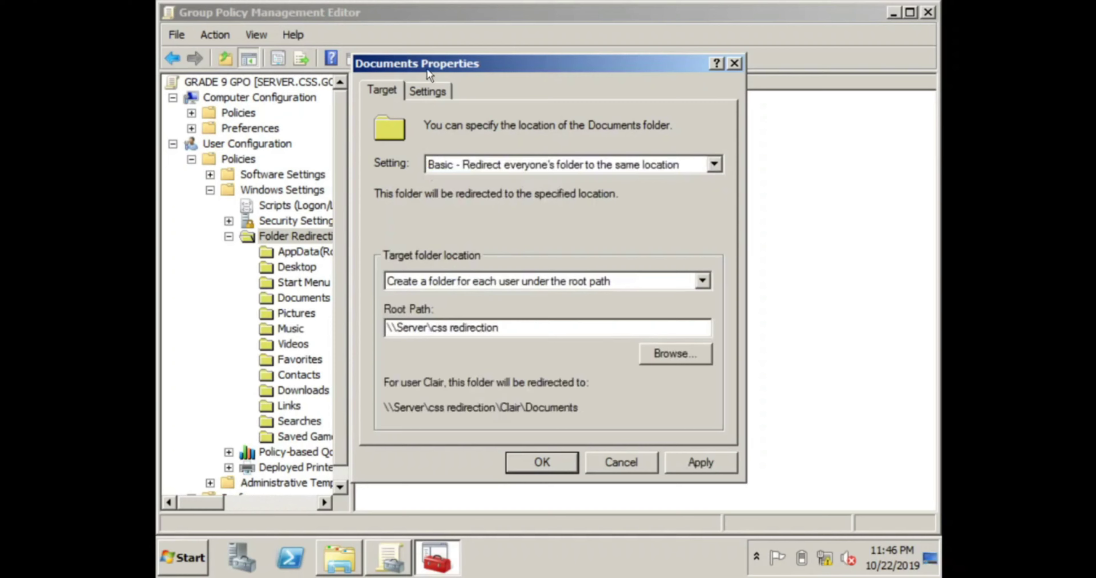
click(428, 90)
click(403, 233)
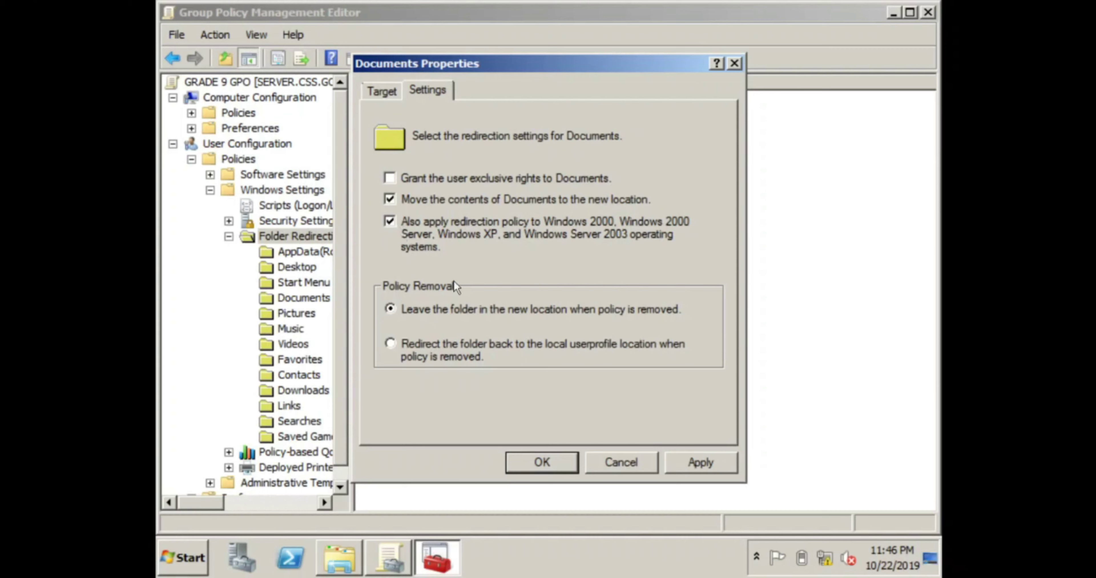
click(698, 462)
click(636, 369)
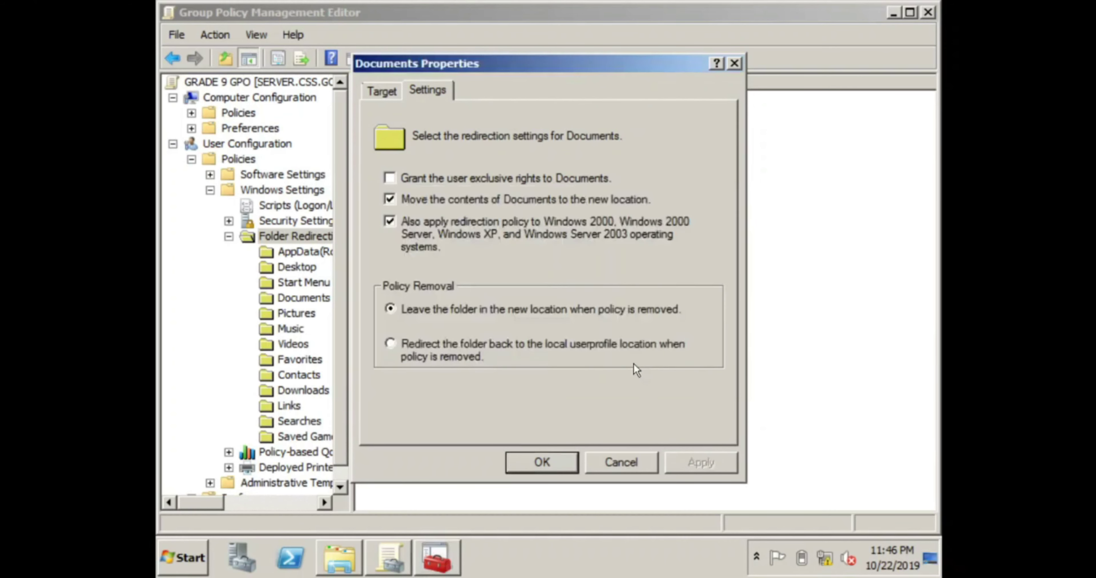
click(558, 467)
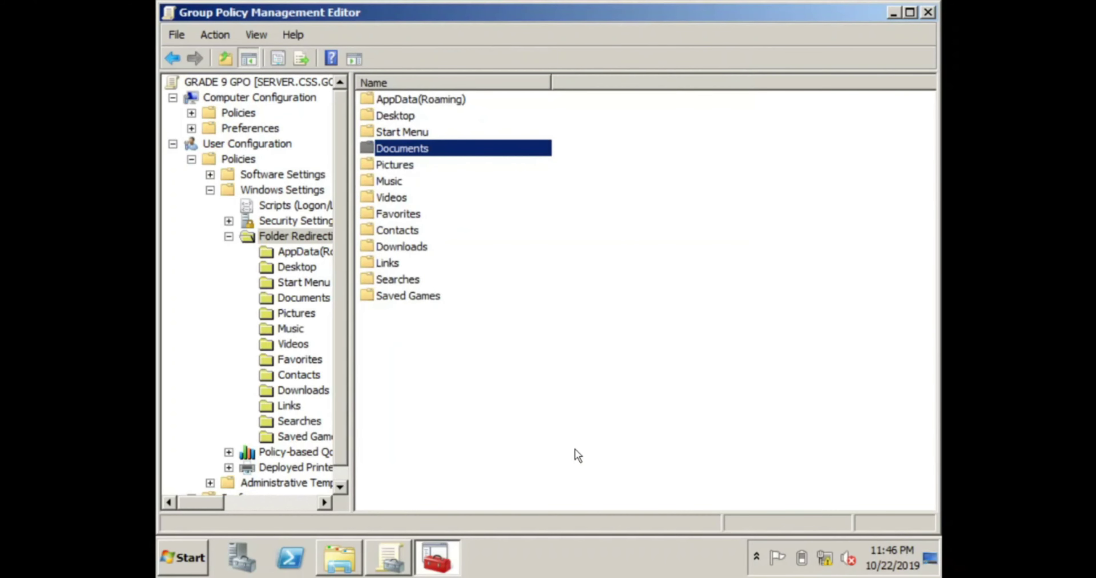
- Give Desktop the same Basic redirection to \\Server\css redirection, with older Windows versions enabled
double_click(399, 117)
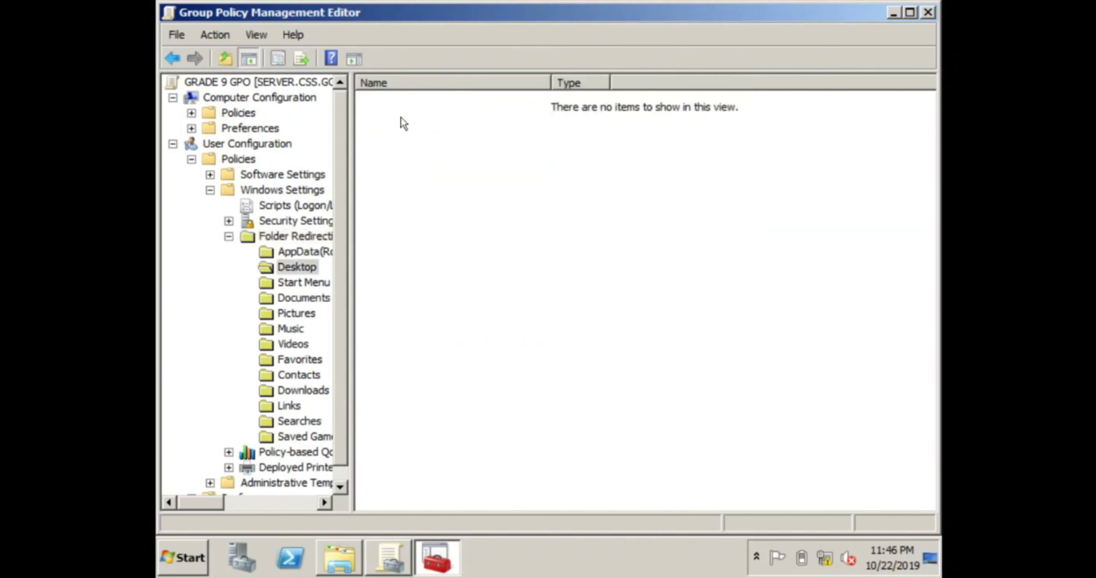
right_click(293, 268)
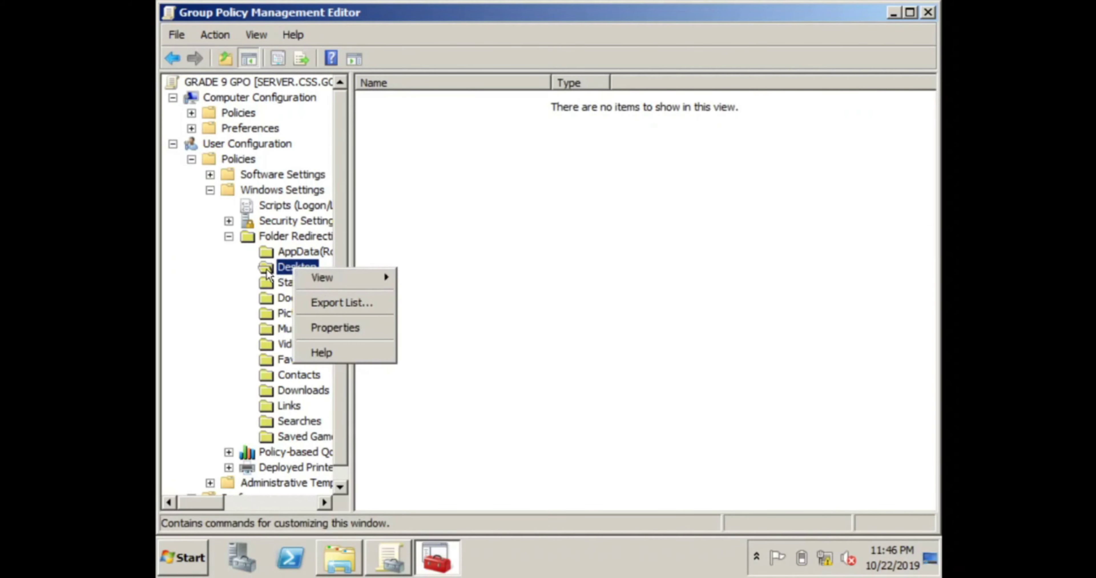
click(337, 328)
click(462, 168)
click(462, 178)
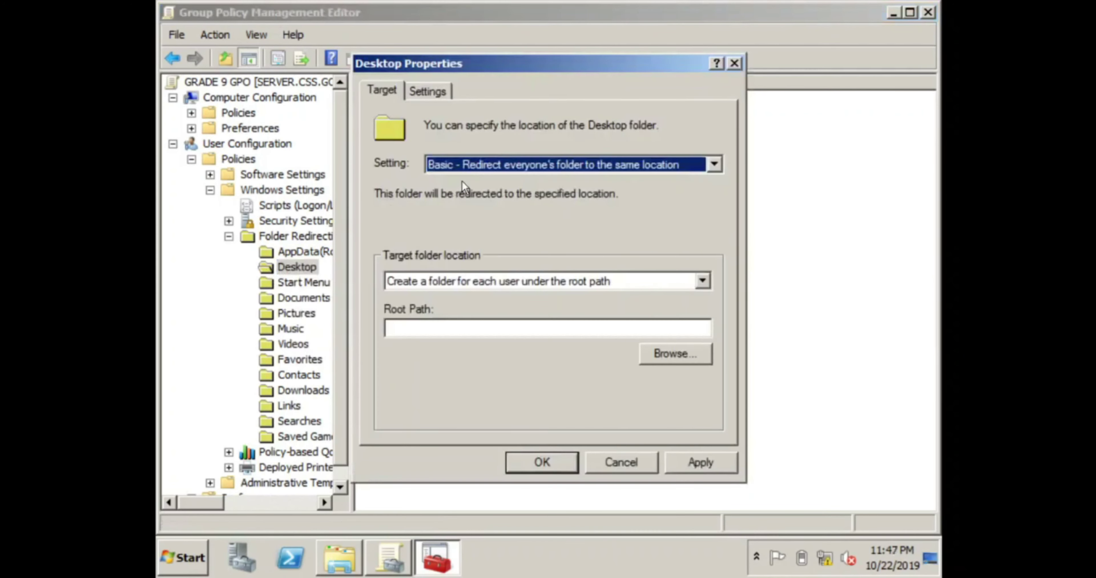
click(427, 327)
text(\\Server\css redirection)
click(427, 91)
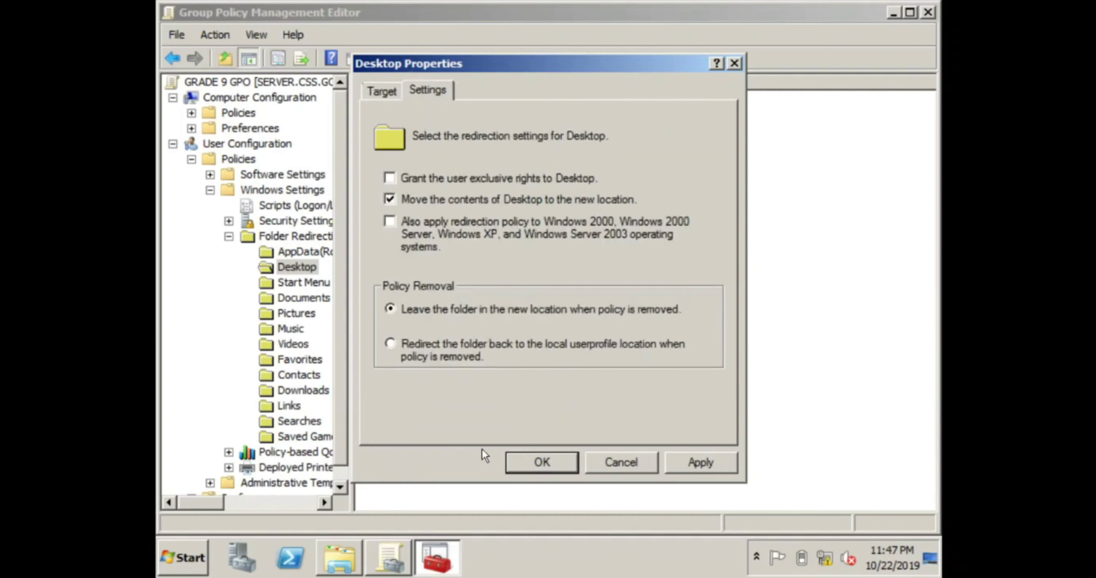
click(389, 221)
click(687, 462)
click(544, 461)
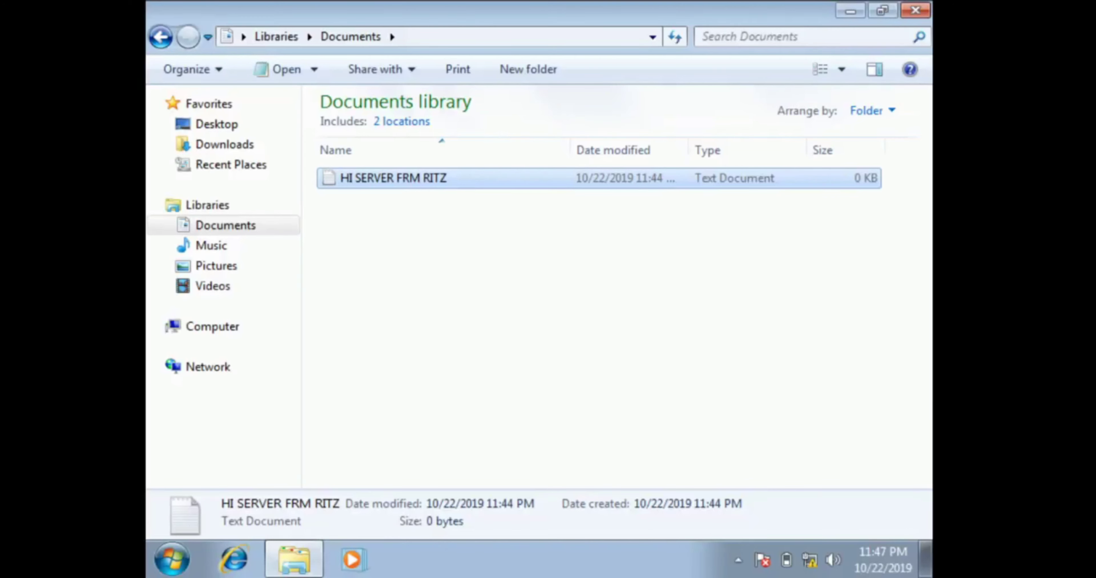
- Run GPUPDATE from the Start search on the Windows 7 client
click(856, 288)
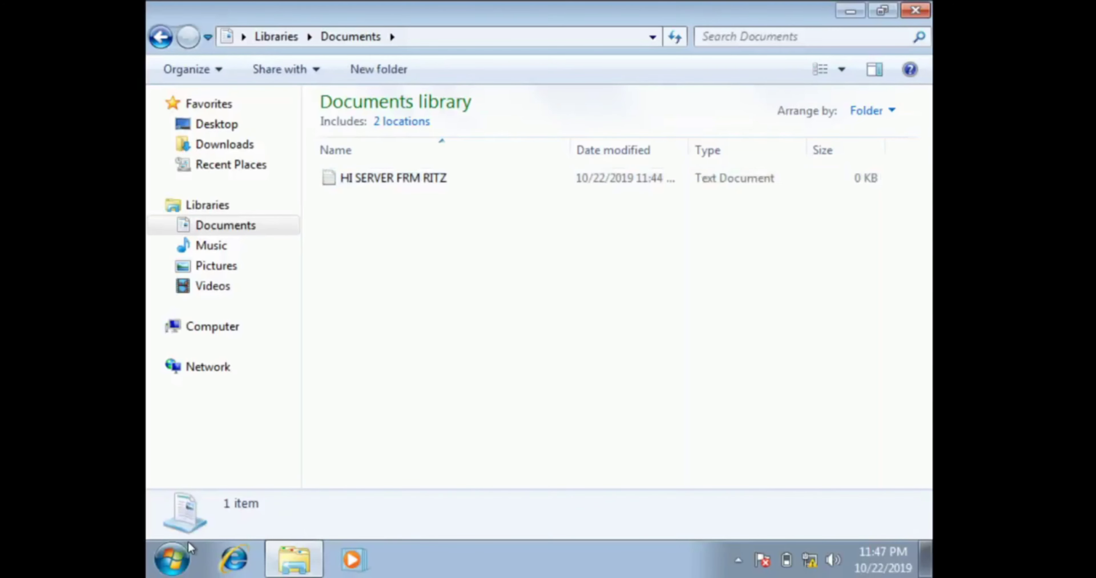
click(189, 549)
text(GPUPDATE)
key(Return)
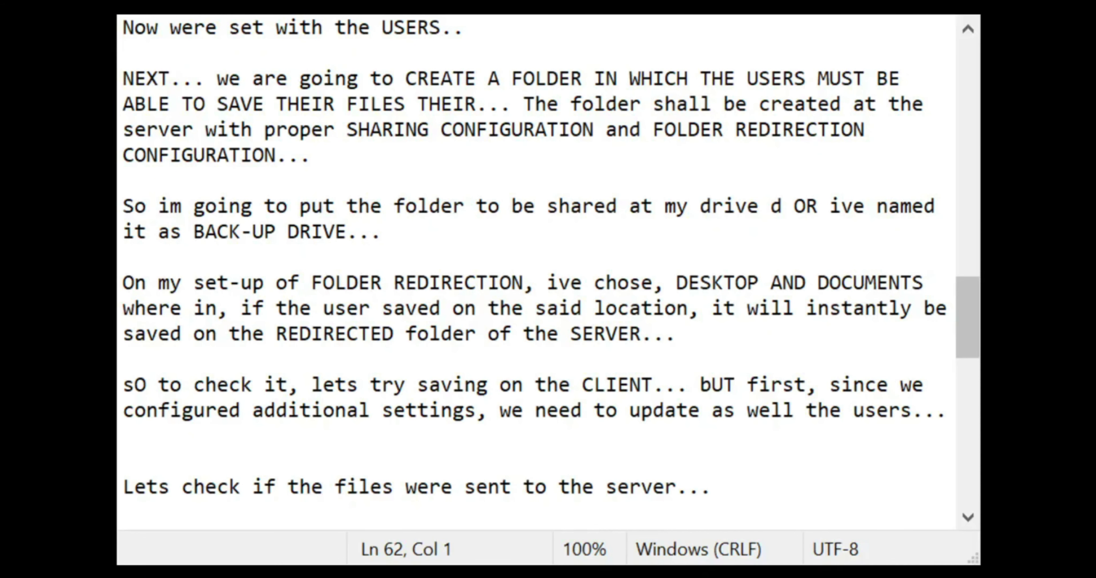
- Add a note that the GPO was changed and a GPO was created on CSS
click(751, 489)
key(Return)
key(Return)
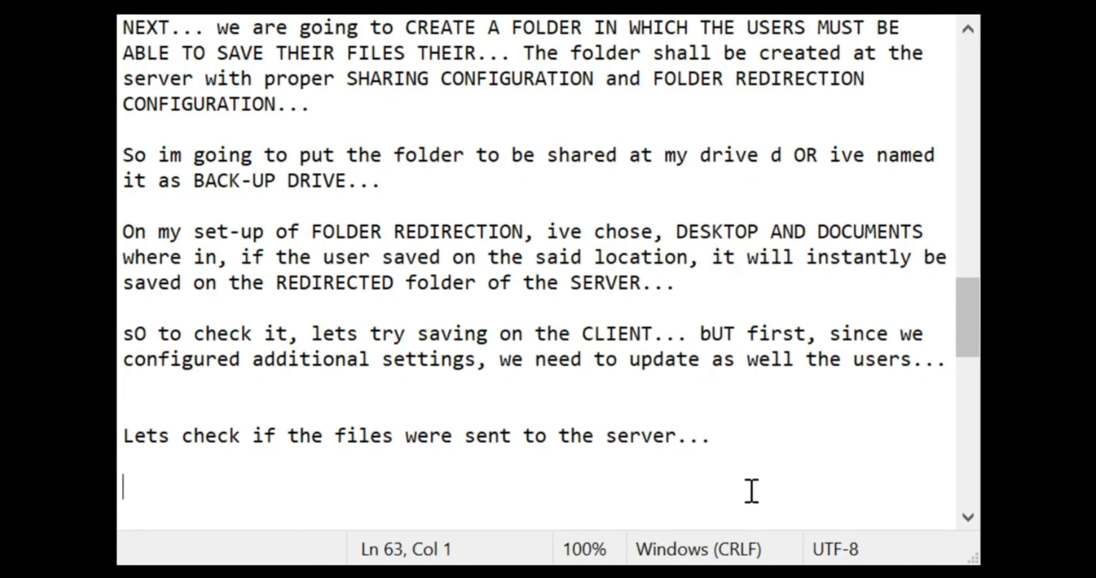
key(BackSpace)
key(Return)
text(So i)
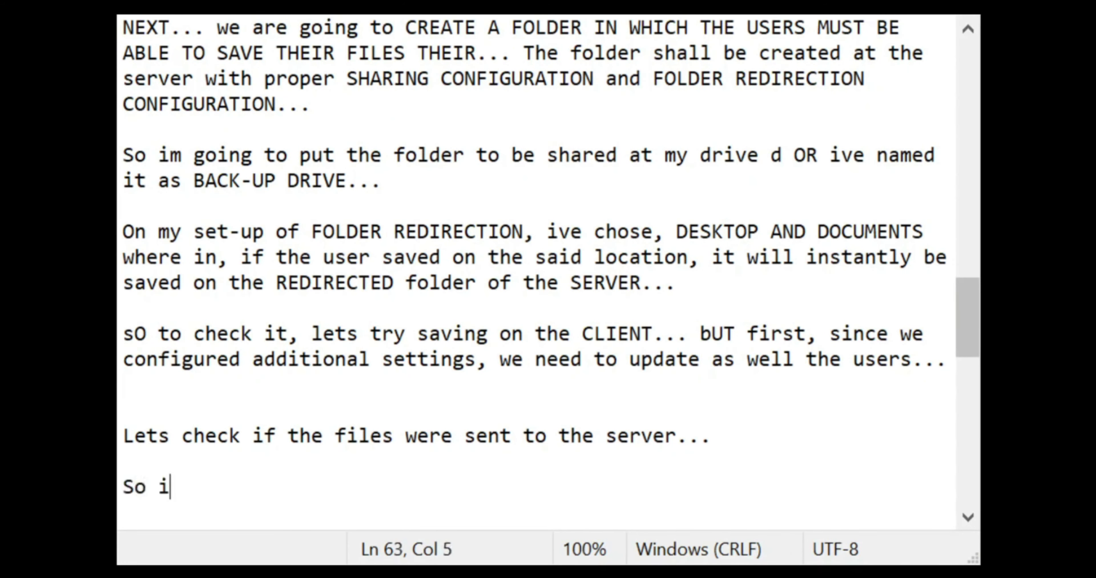
text(ve just )
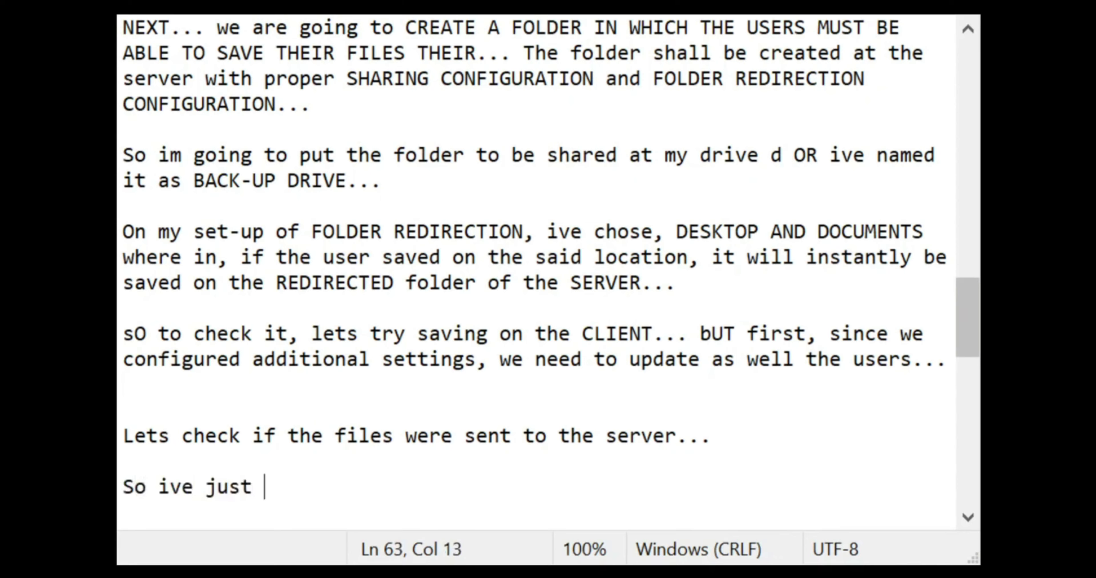
text(changed my )
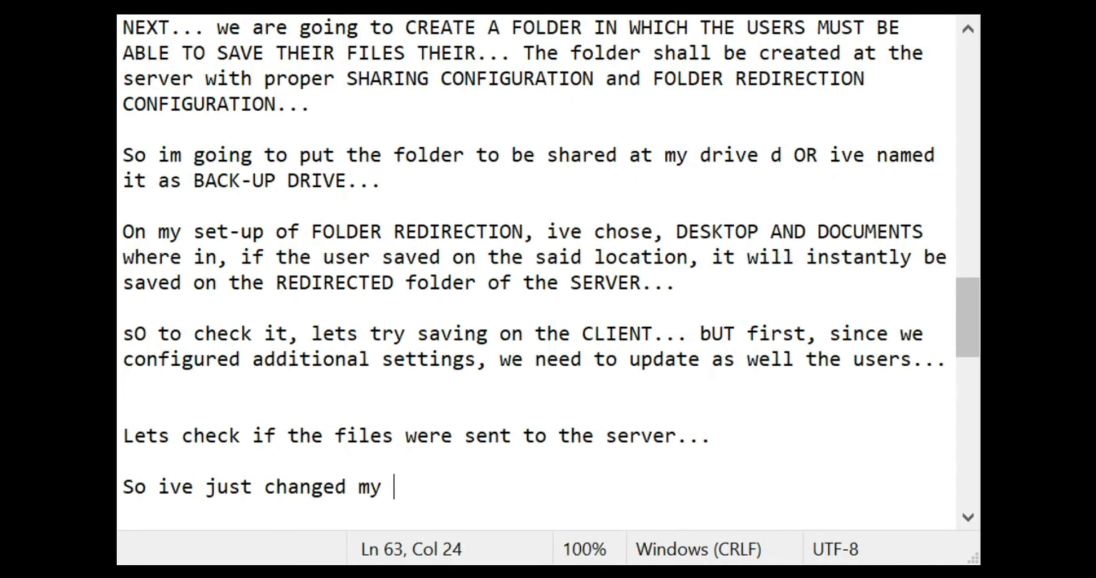
text(GPO)
key(BackSpace)
text(PO and created)
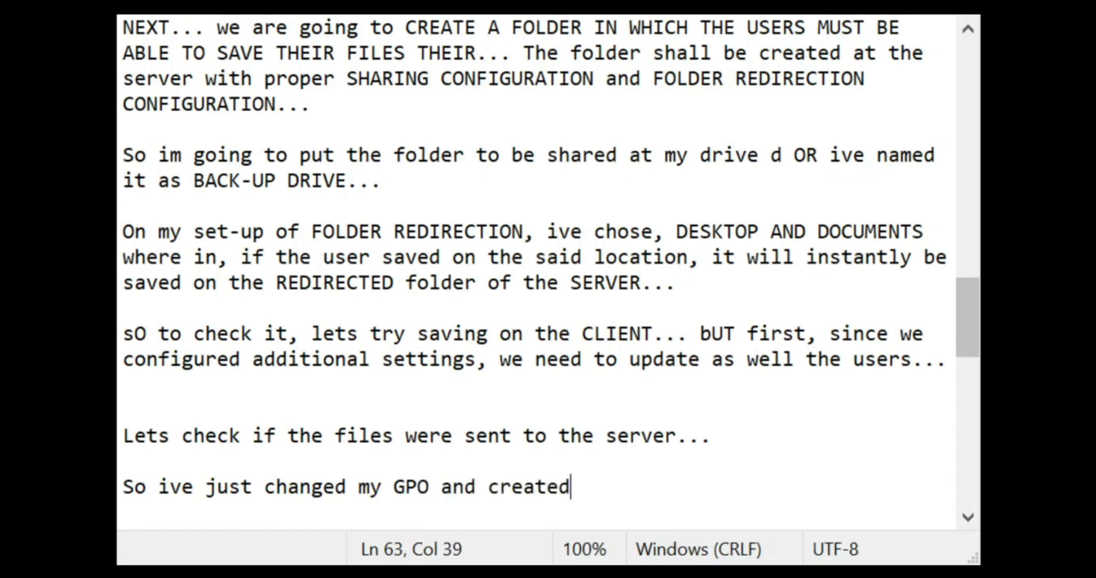
text( a GPO on )
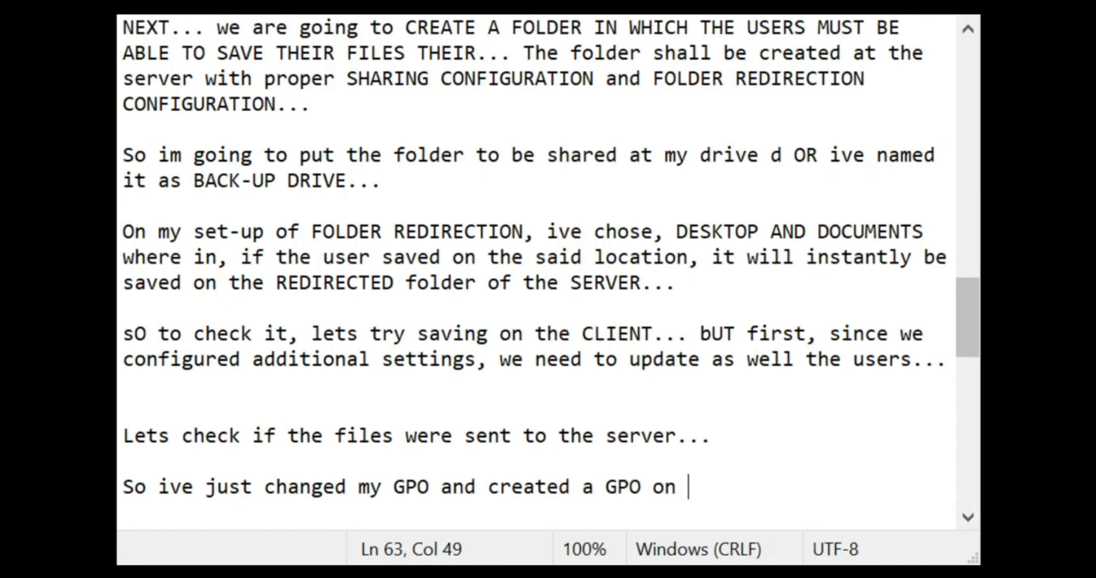
text(CSS)
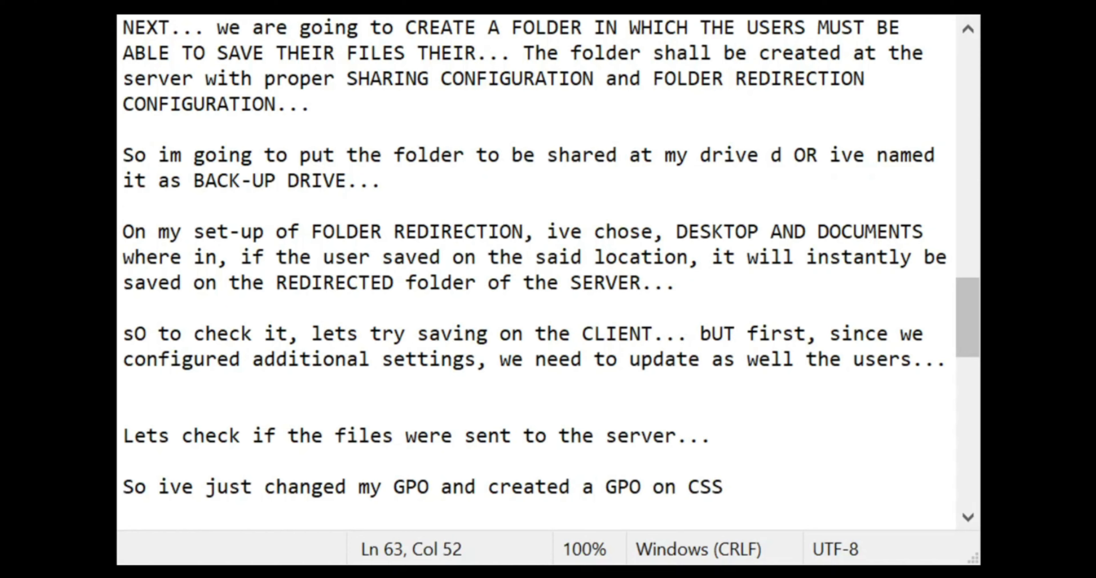
text(...)
- Add a note to recheck the server and troubleshoot if the files weren't received
key(Return)
key(Return)
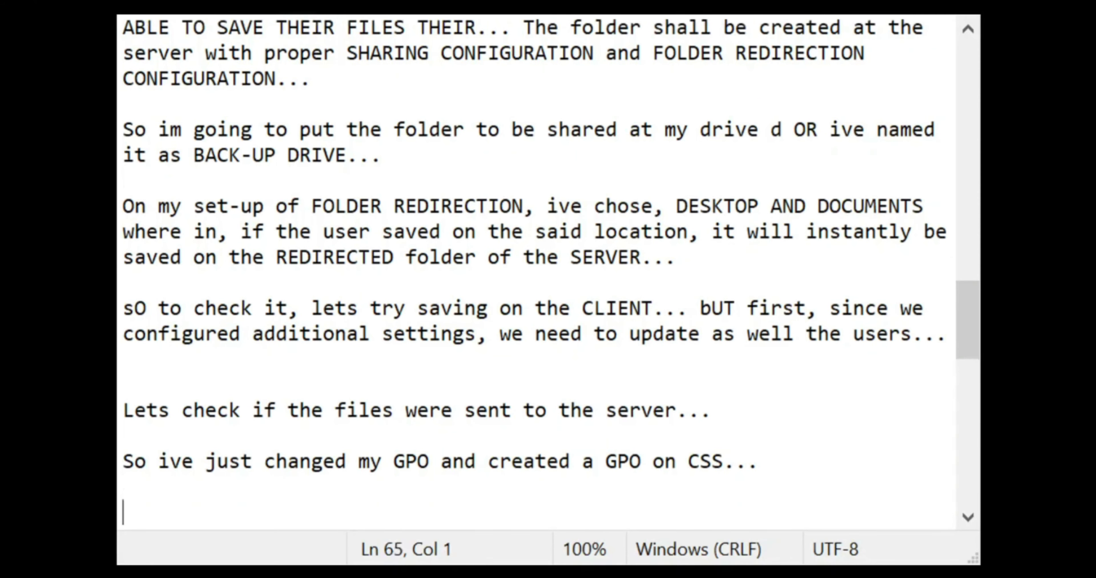
text(sO LE)
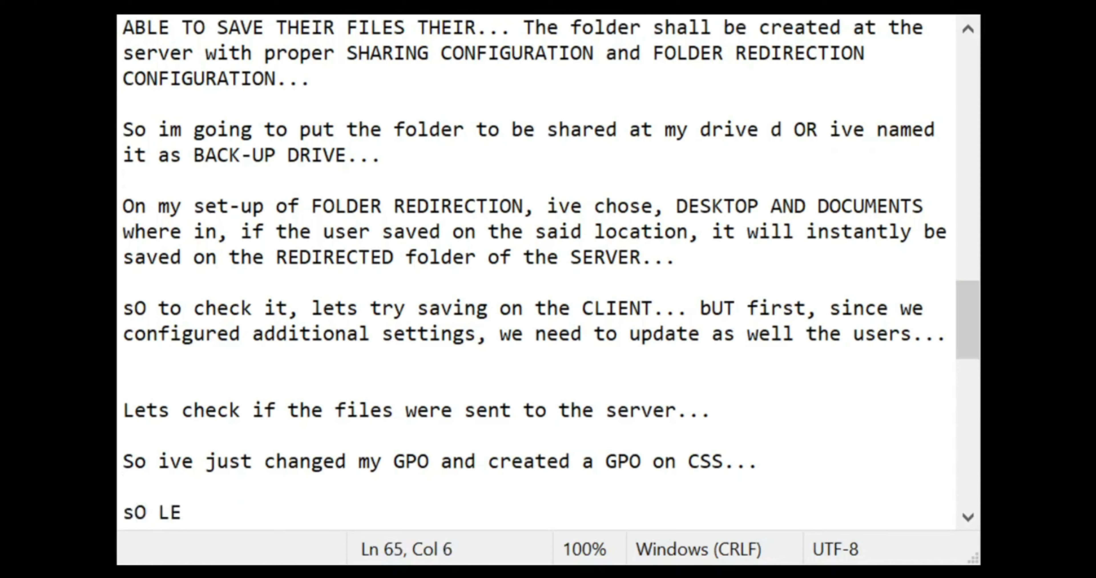
text(ts check onc)
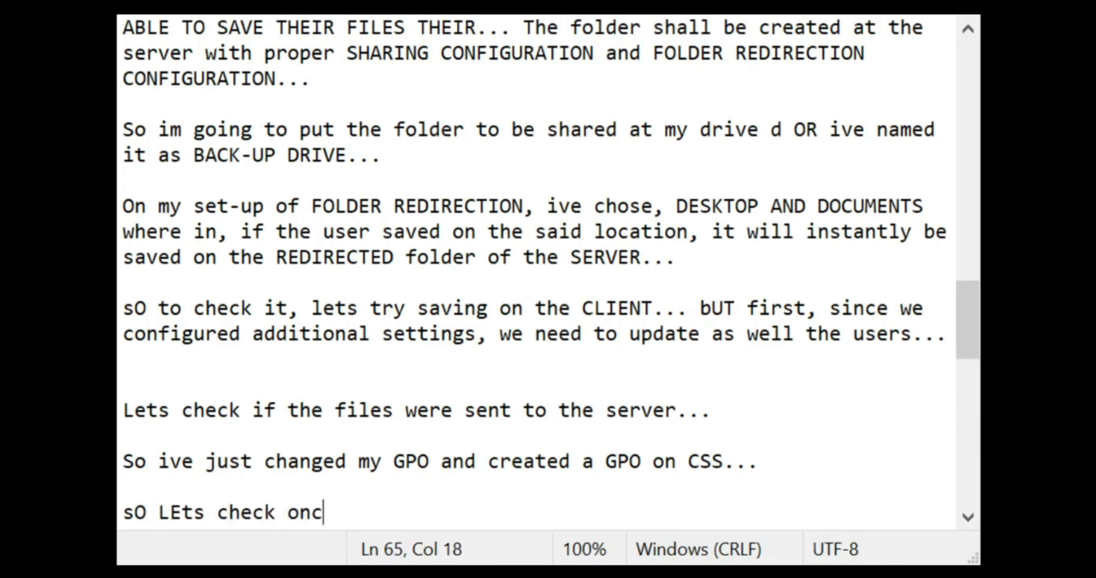
text(e again our )
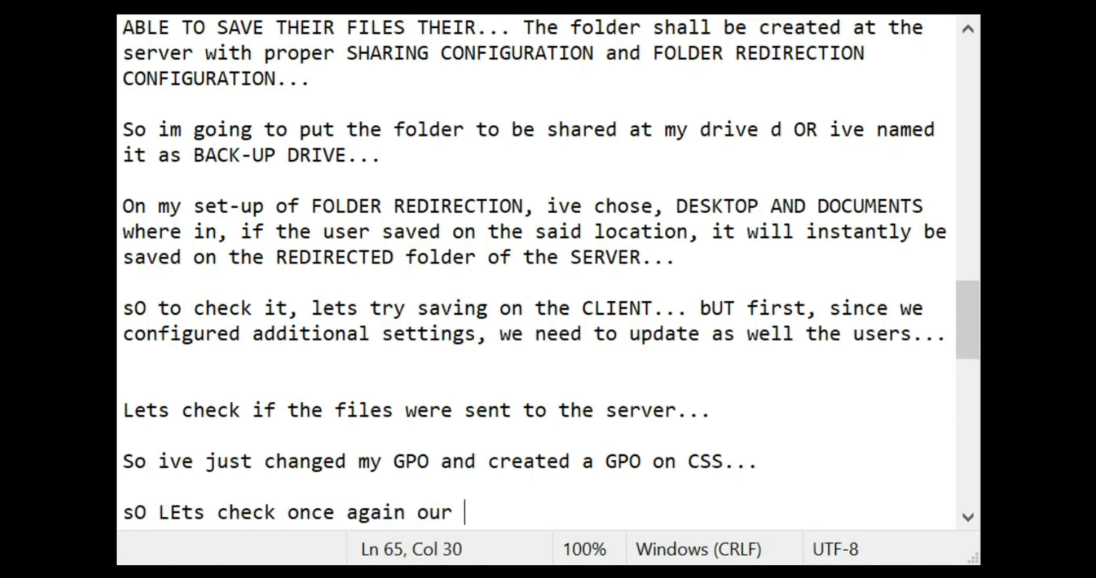
text(serer)
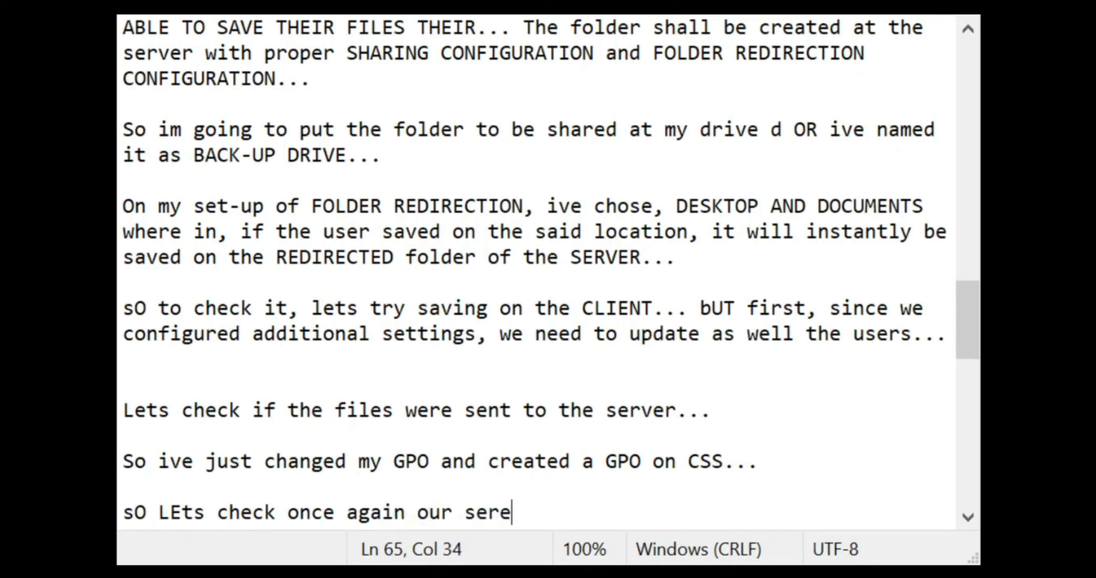
key(BackSpace)
text(ver... In cas)
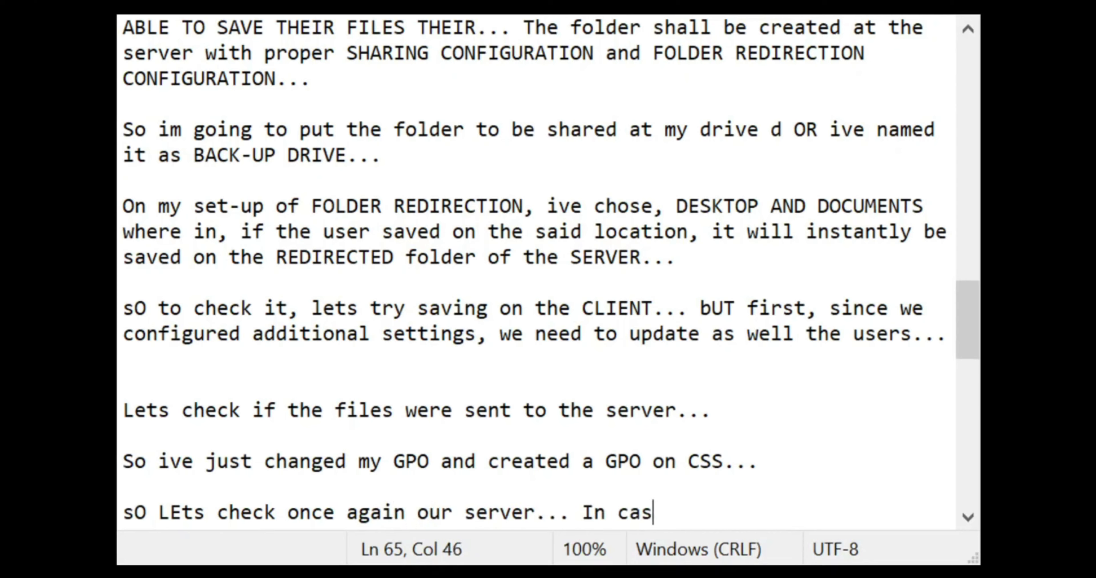
text(e)
text( if it di)
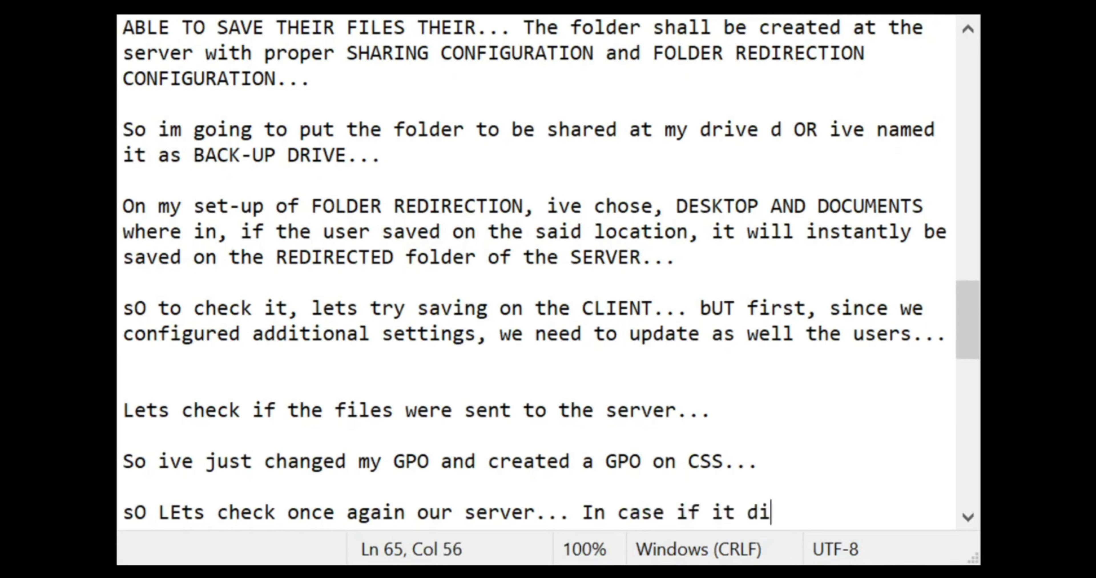
key(BackSpace)
text(oesnt)
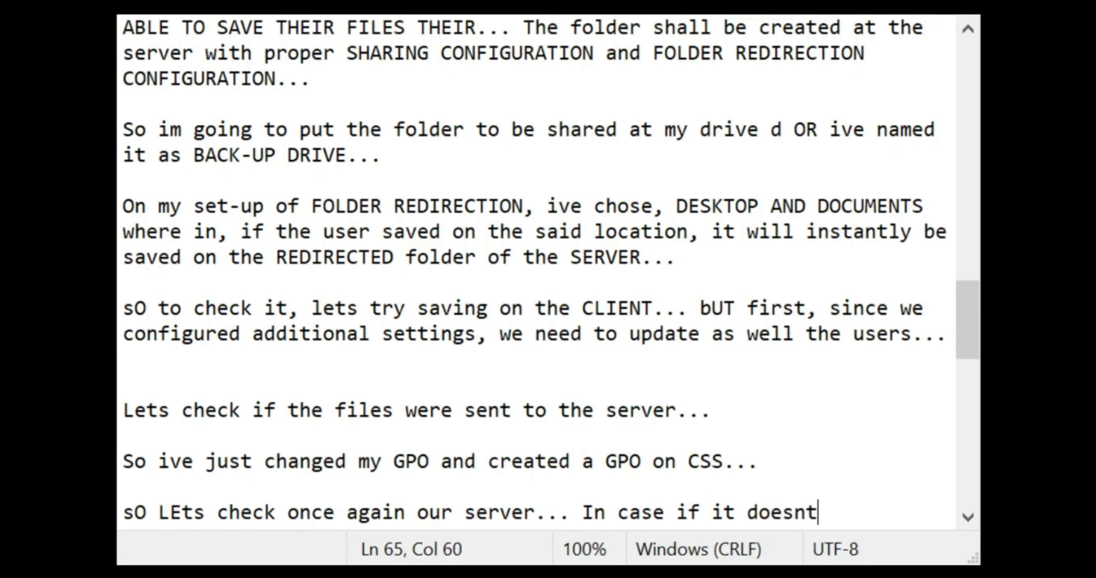
text( recieved t)
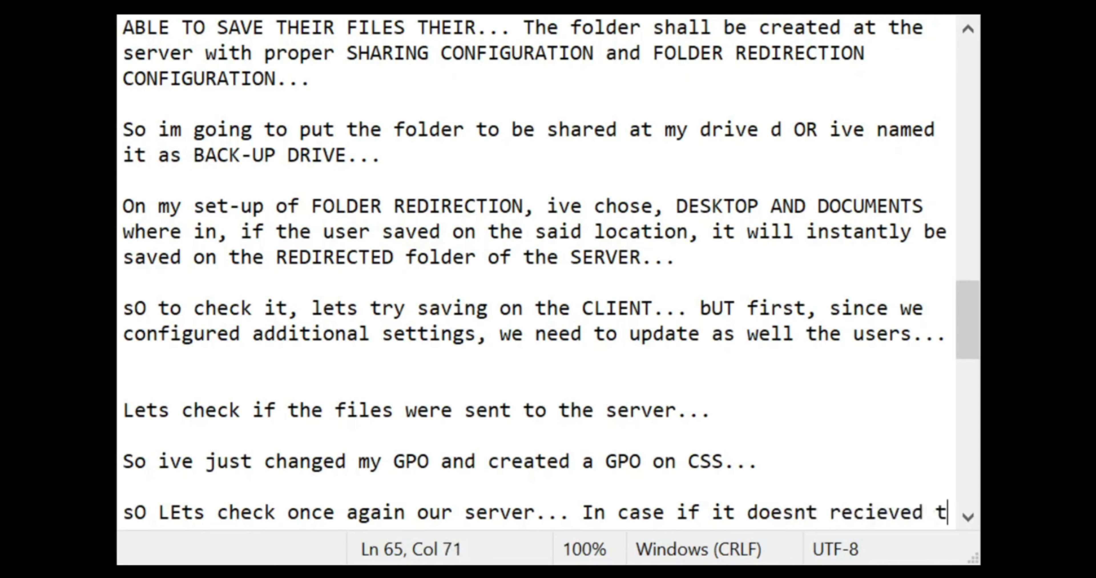
text(he files, then )
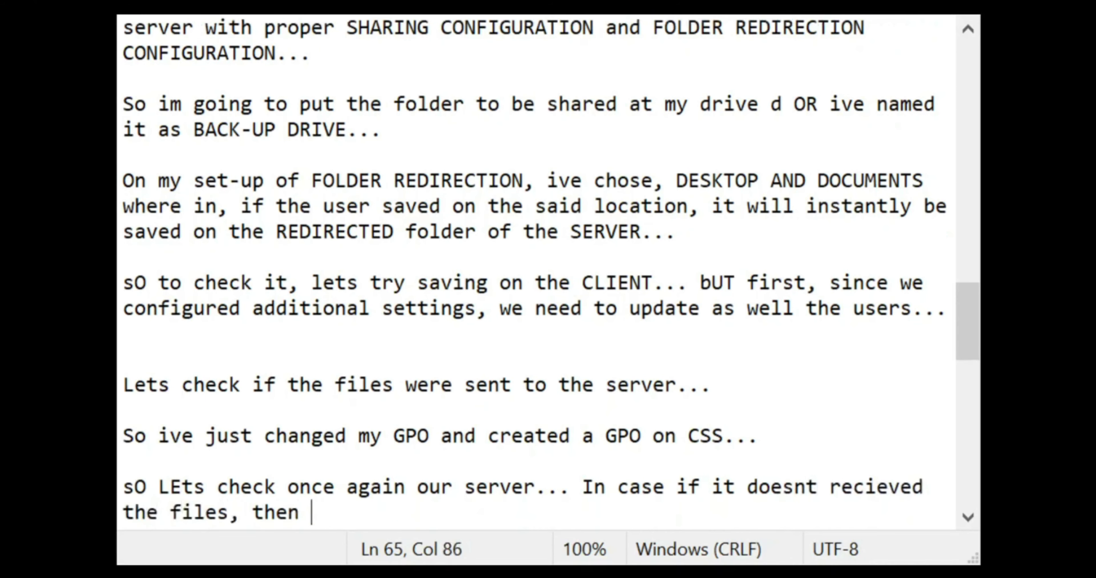
text(we may appl)
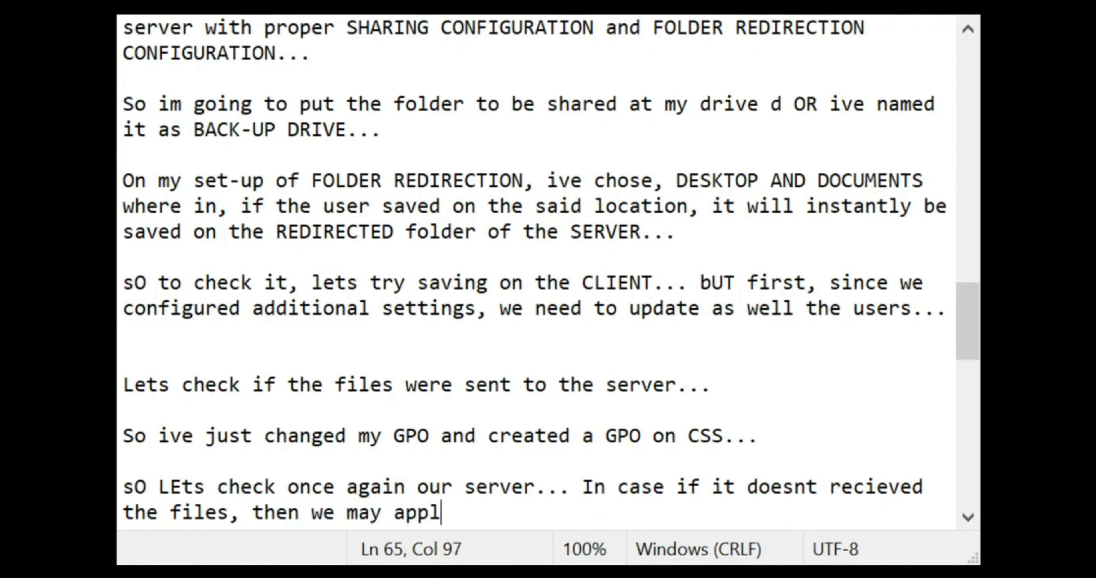
text(y some trouble shoot)
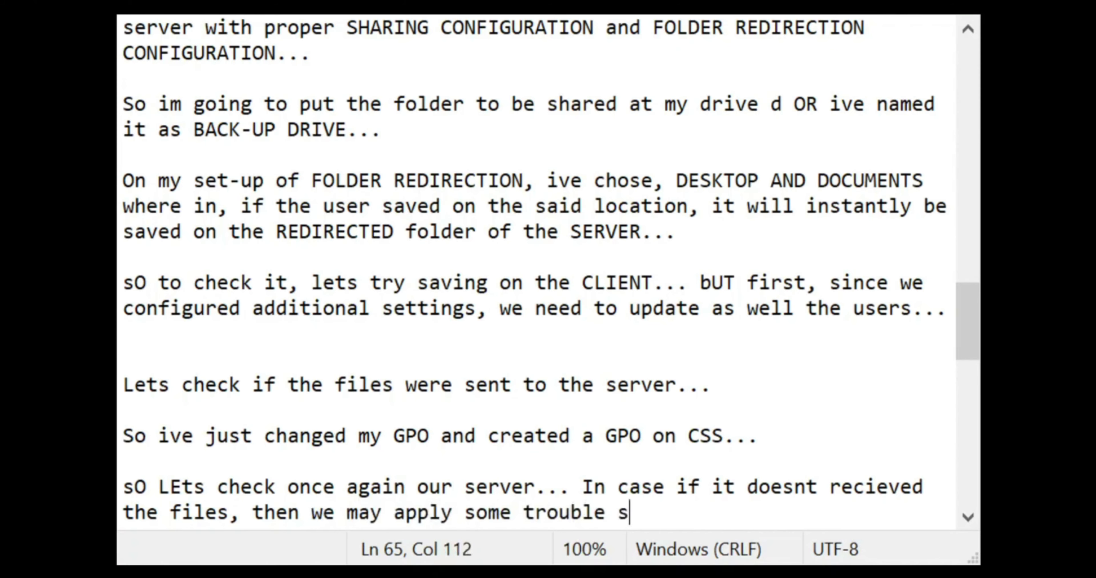
text(ing...)
key(Return)
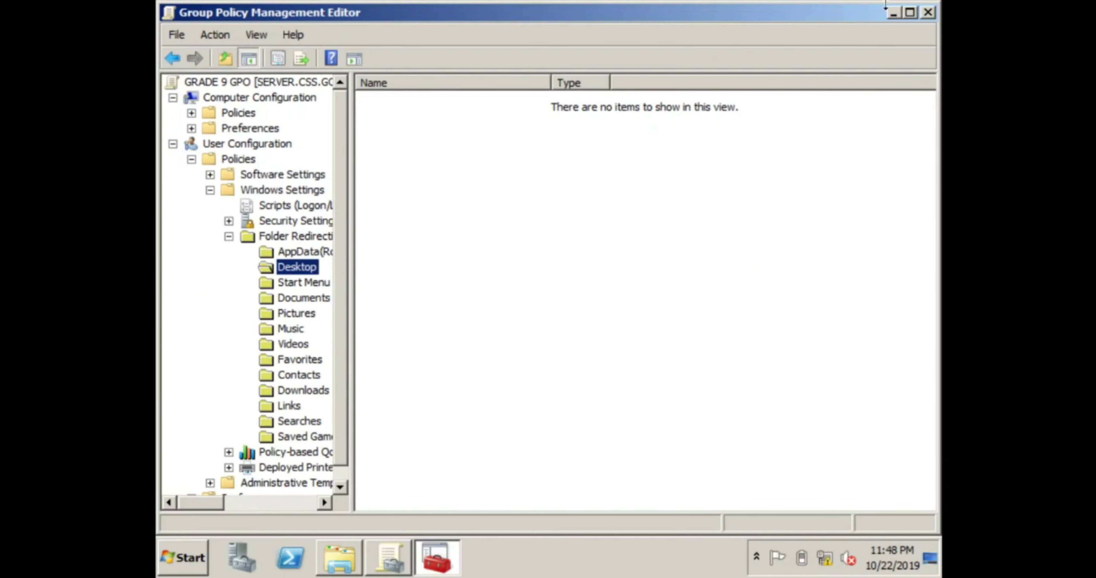
- Minimize the open consoles and check the contents of the CSS REDIRECTION folder on BACK UP (D:)
click(892, 14)
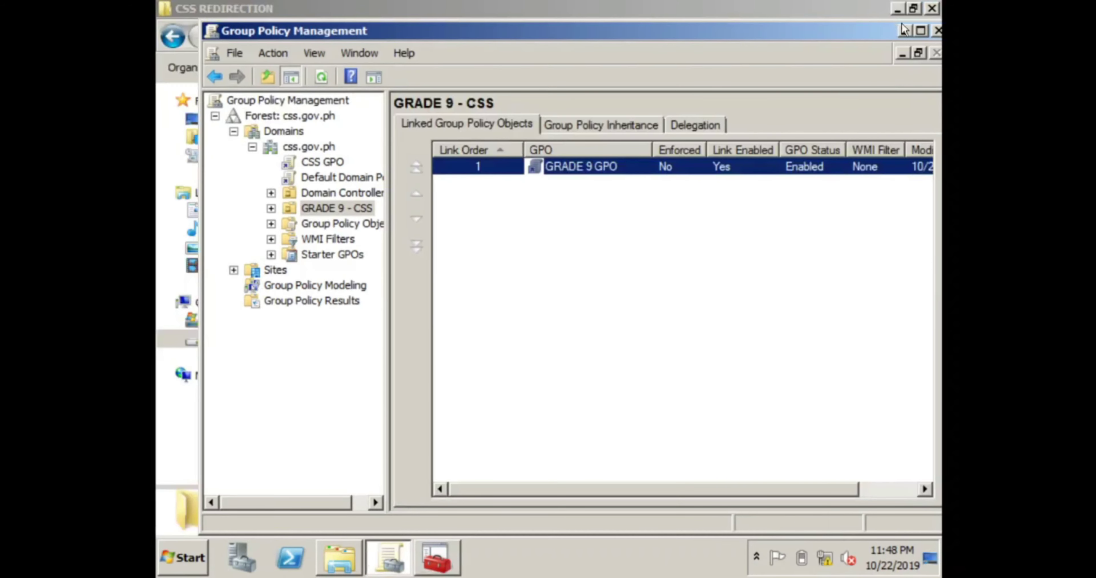
click(904, 30)
click(897, 9)
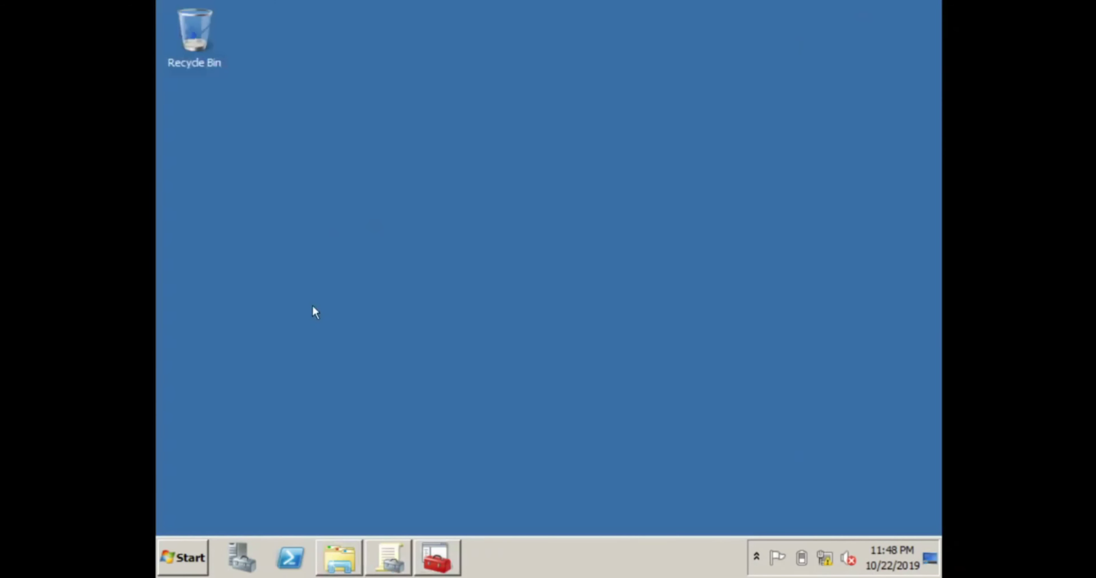
click(349, 558)
click(226, 346)
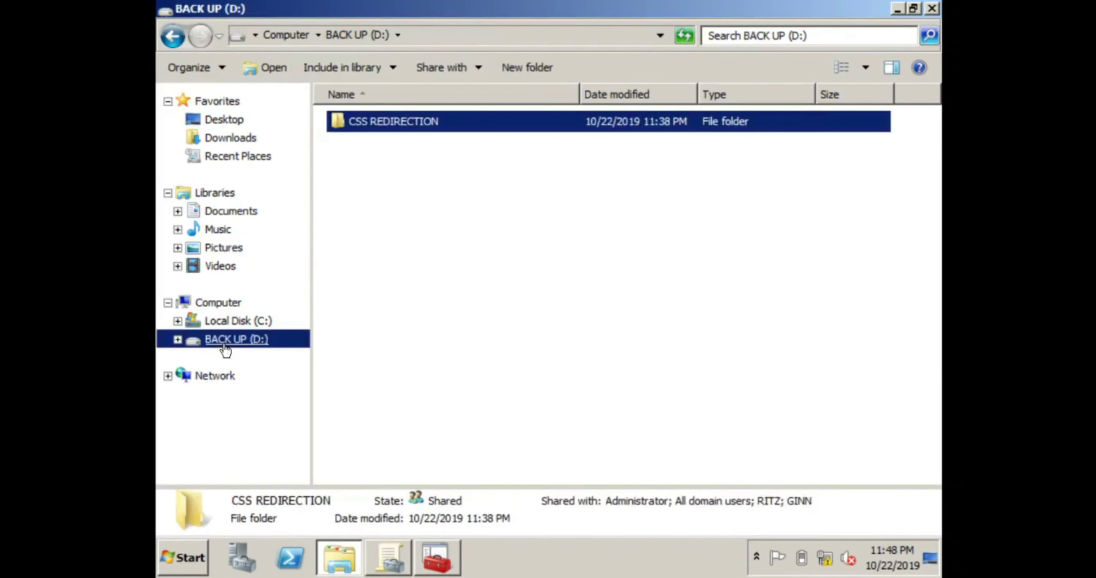
double_click(394, 125)
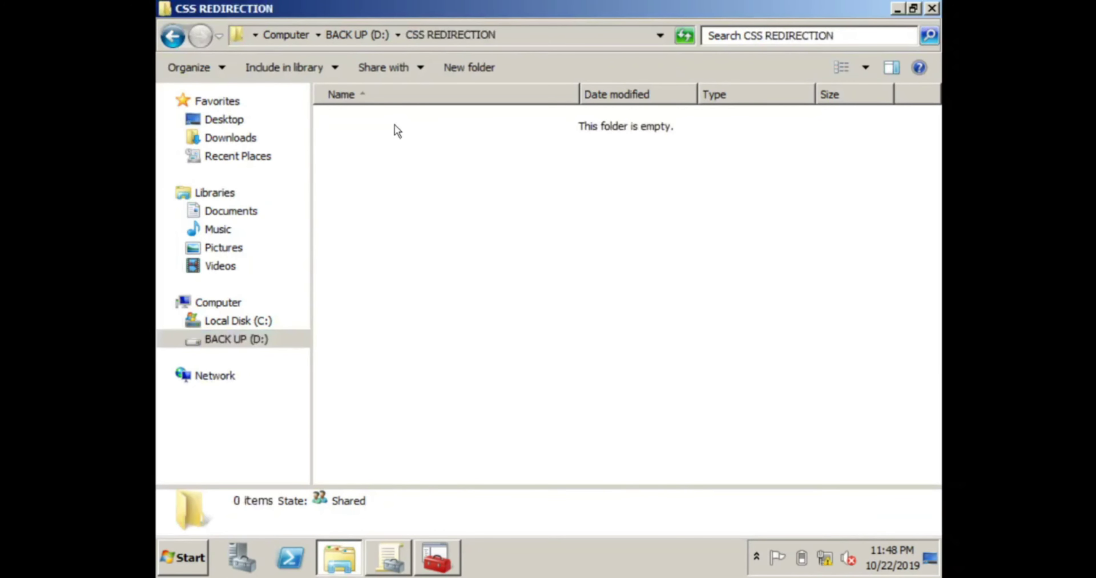
right_click(423, 166)
click(473, 244)
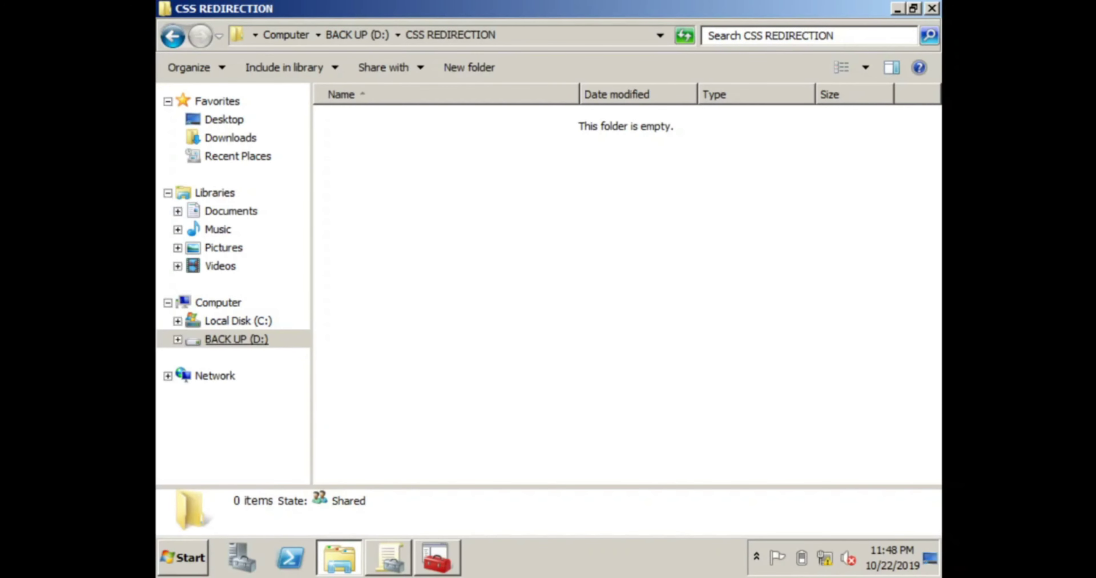
click(237, 339)
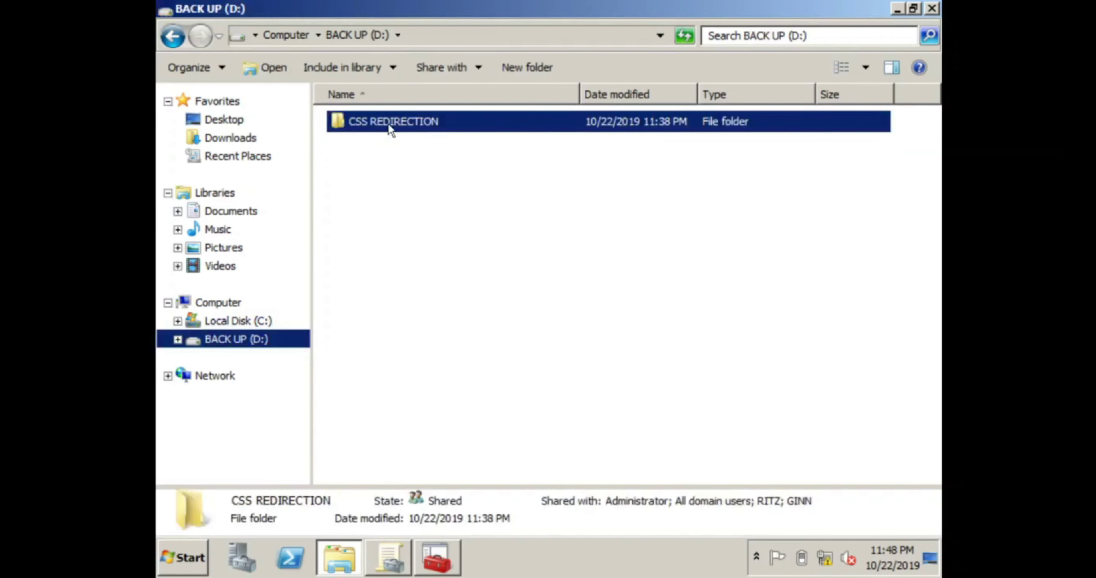
- Review the CSS REDIRECTION share's advanced sharing permissions and select its network path \\Server\css redirection
right_click(388, 124)
click(431, 364)
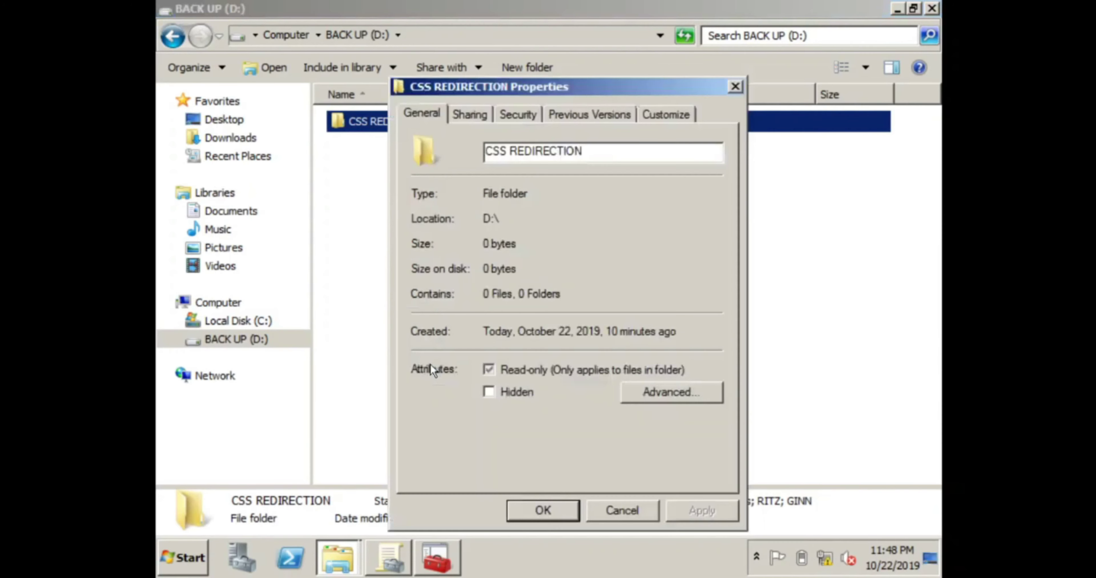
click(477, 113)
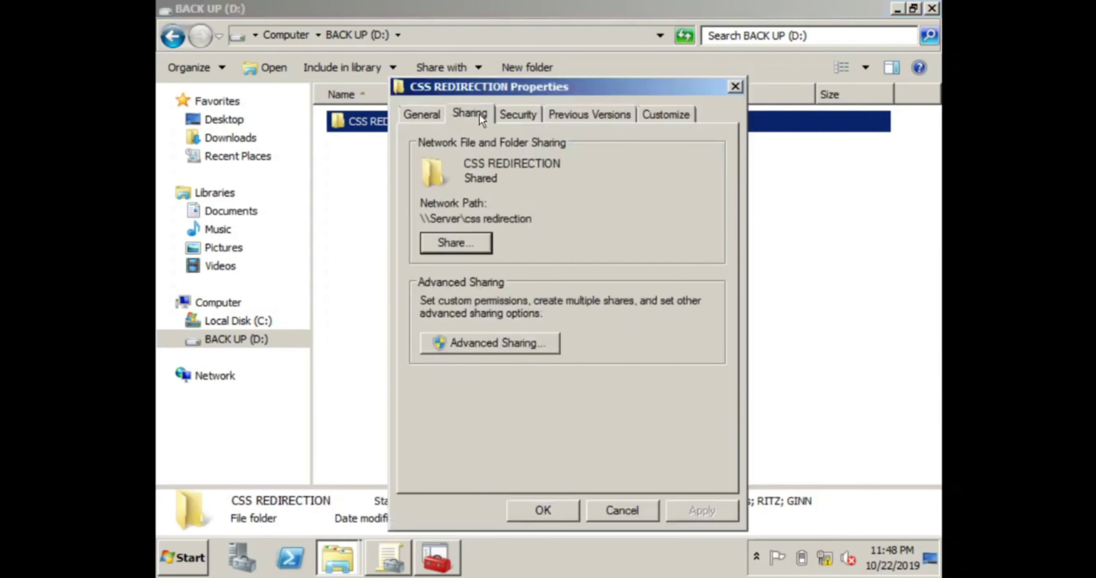
click(497, 343)
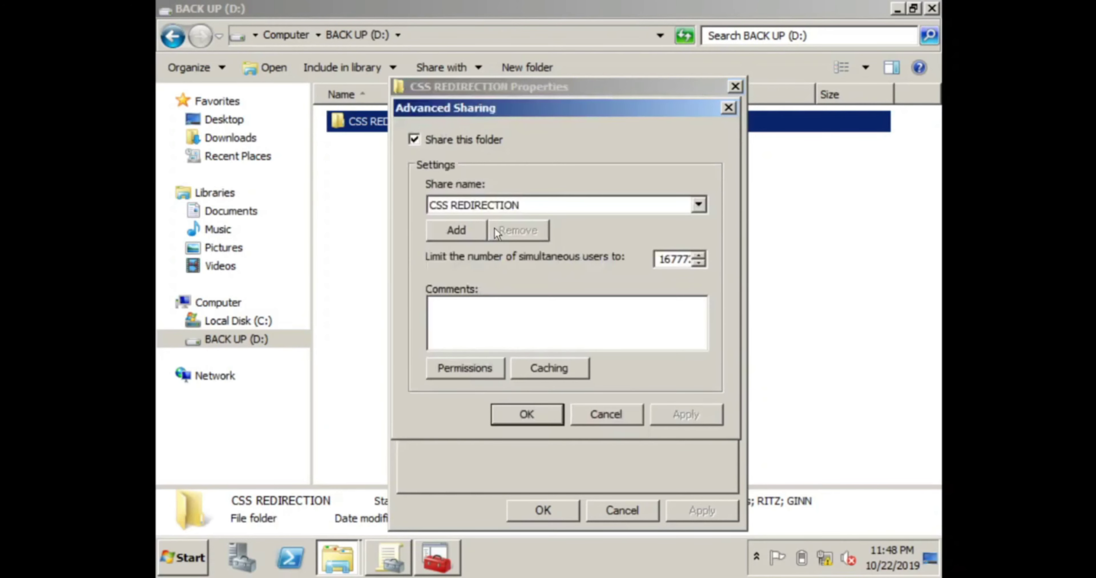
click(466, 368)
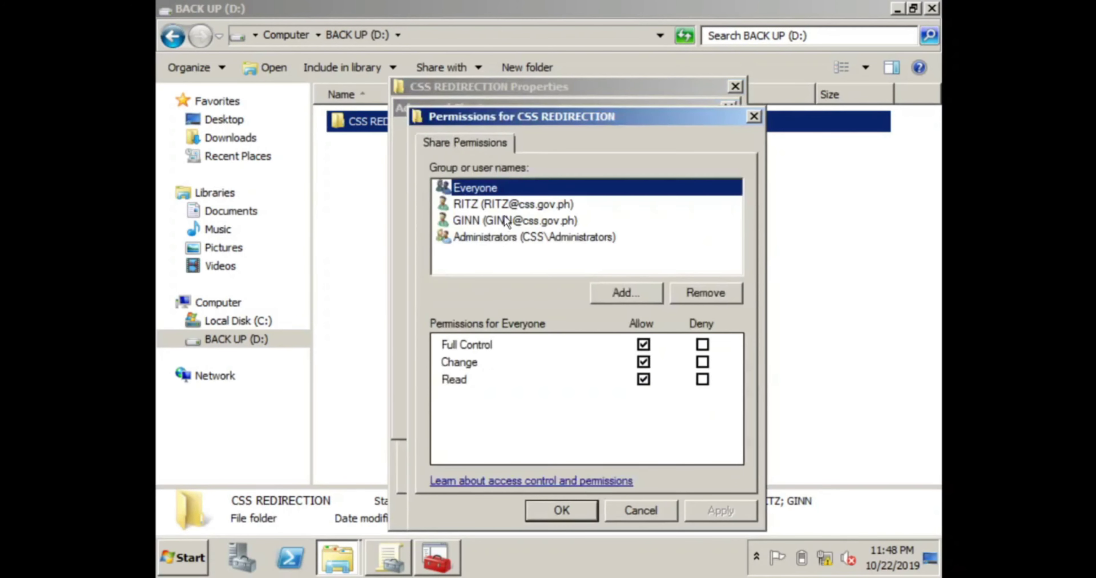
click(506, 204)
click(506, 220)
click(555, 512)
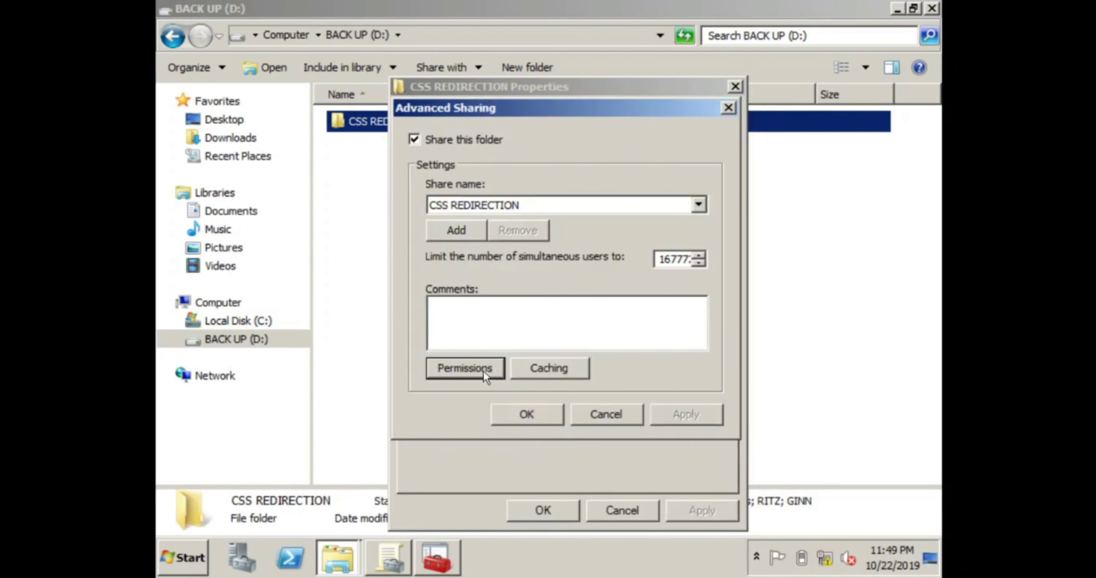
click(533, 413)
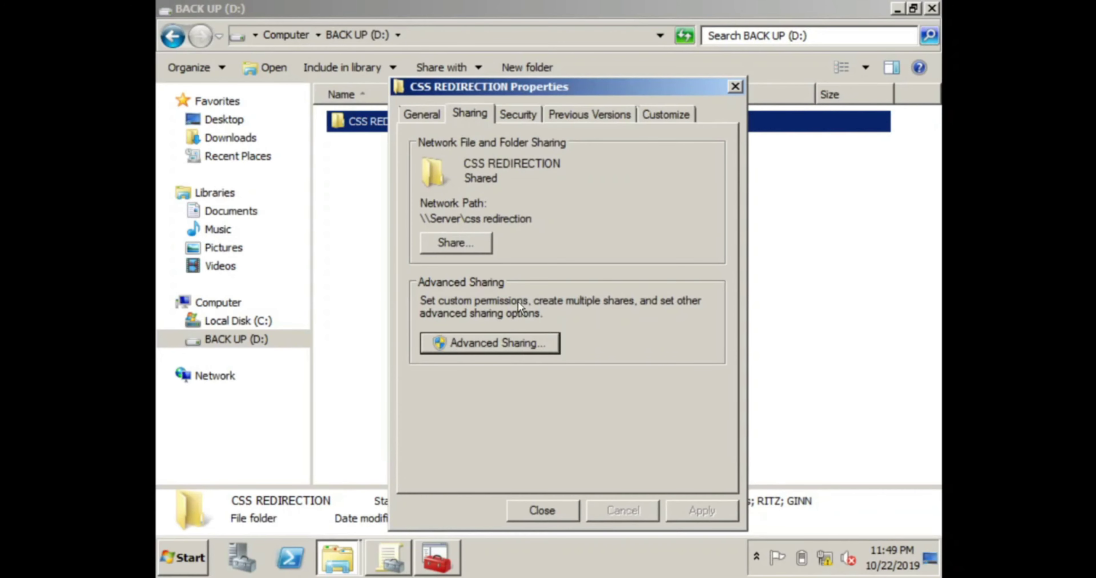
drag(549, 219, 387, 212)
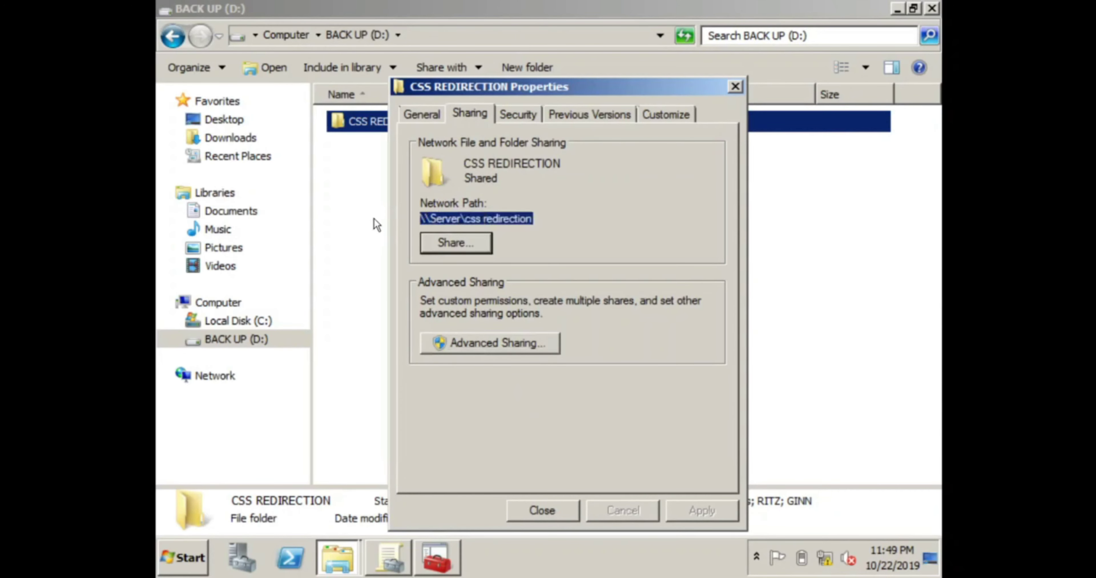
click(402, 546)
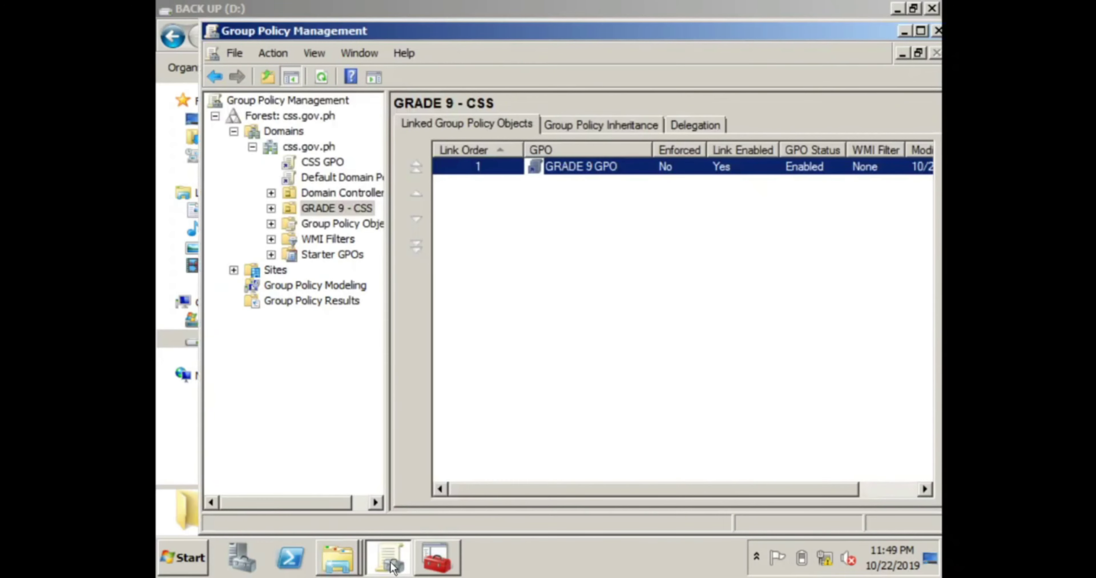
- Confirm the Desktop redirection root path, then close the Group Policy Management Editor and console
click(436, 572)
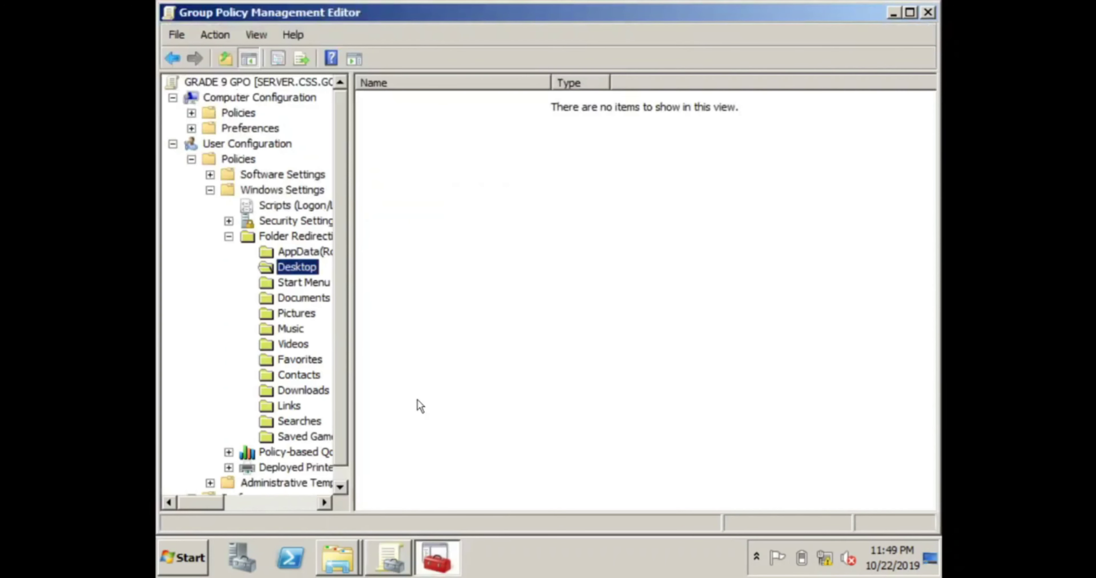
right_click(306, 268)
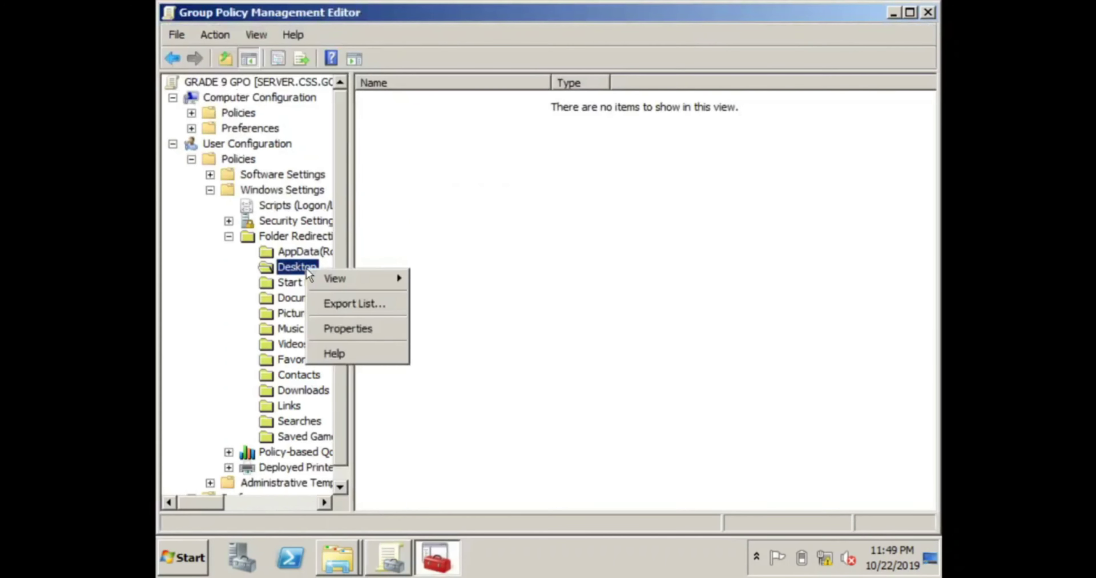
click(336, 333)
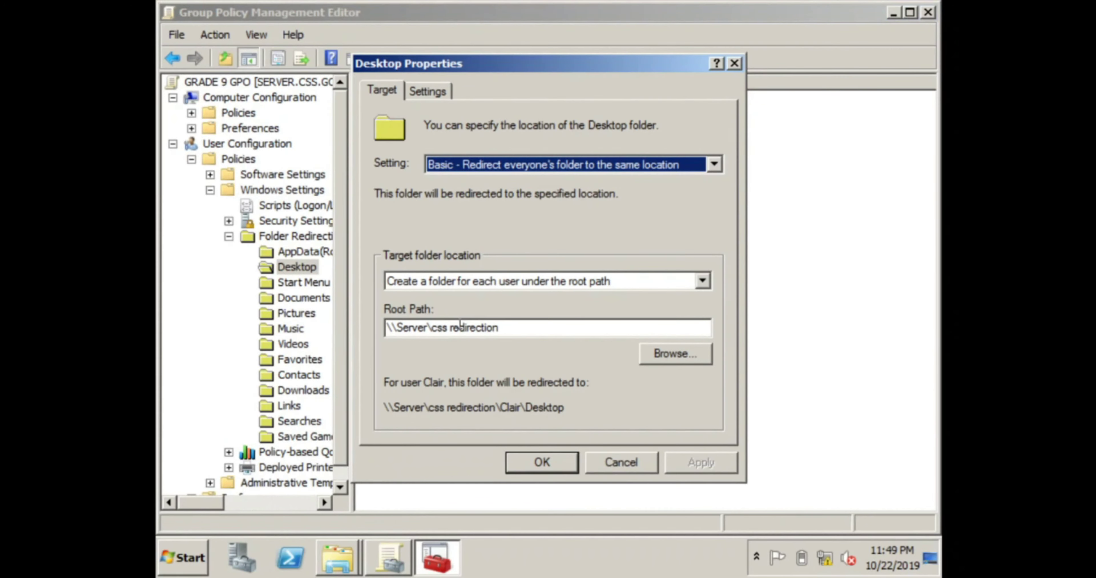
click(615, 463)
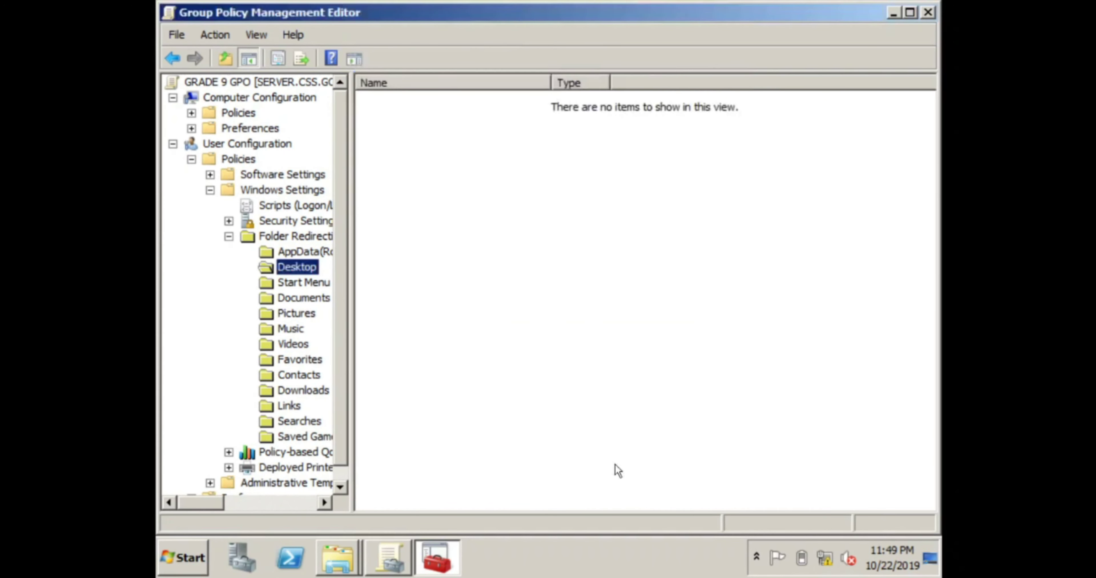
click(929, 14)
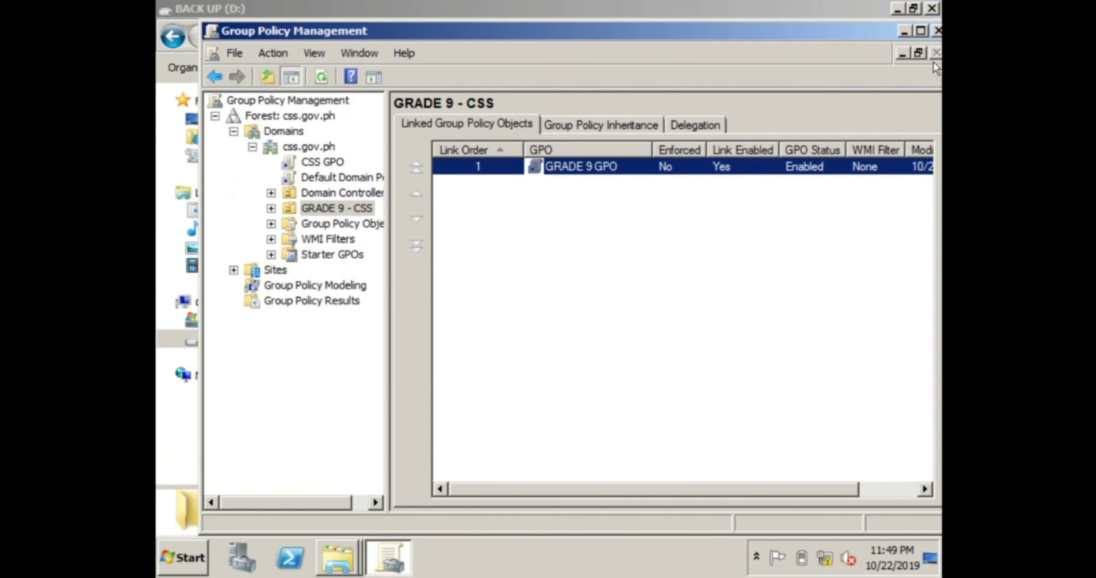
click(931, 32)
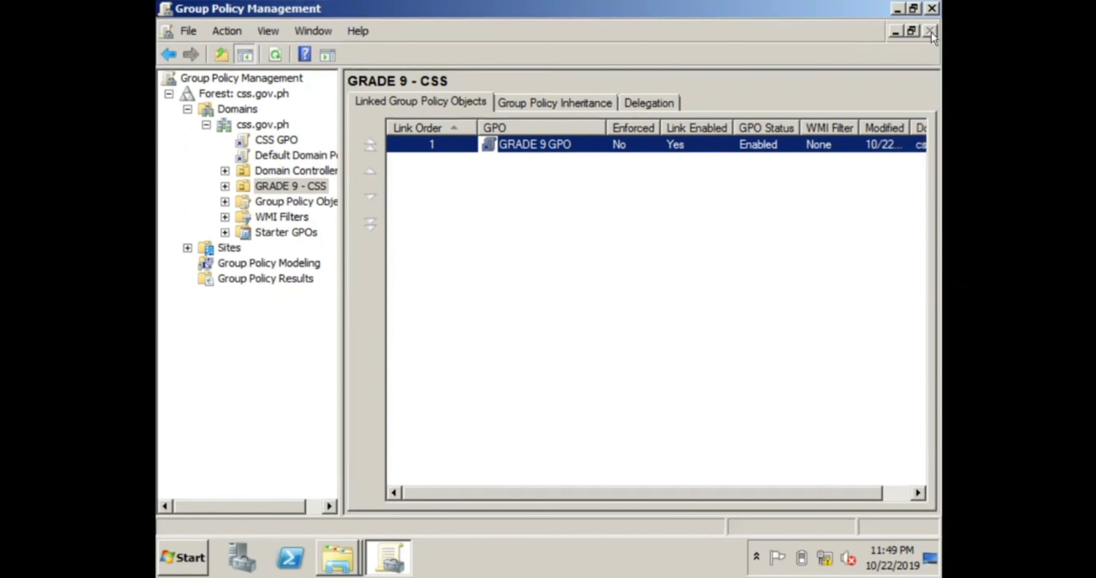
click(933, 11)
- Close the folder properties, confirm CSS REDIRECTION on BACK UP (D:) is empty, and close Explorer
click(735, 87)
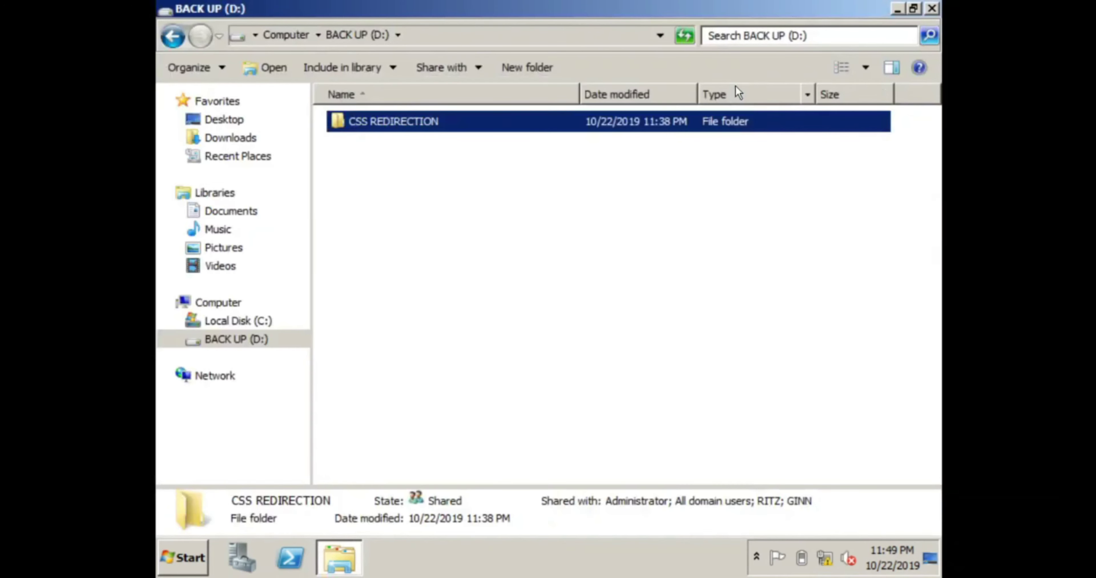
click(232, 311)
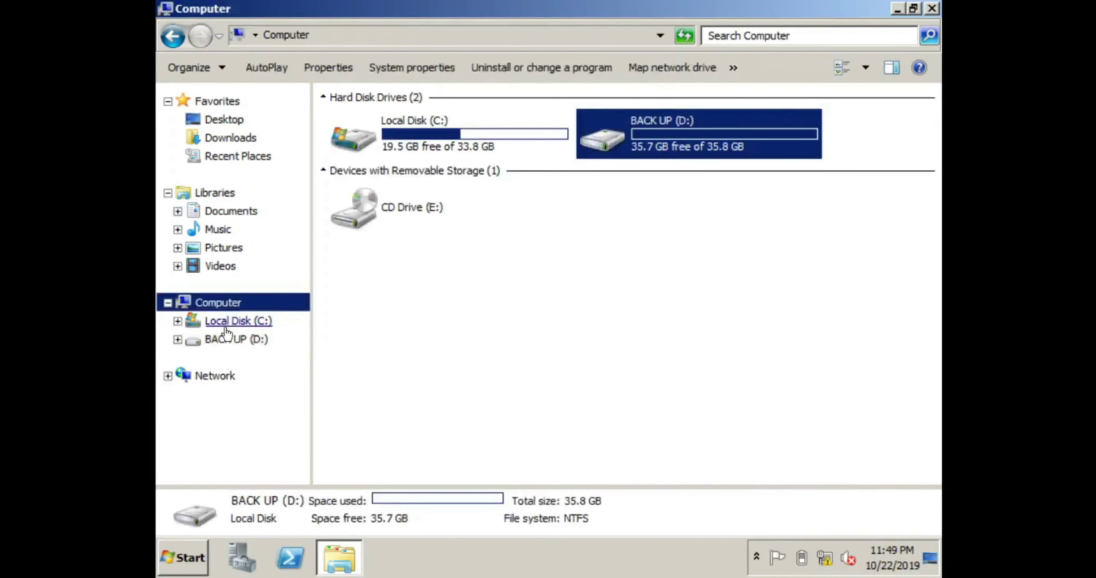
click(621, 135)
double_click(621, 135)
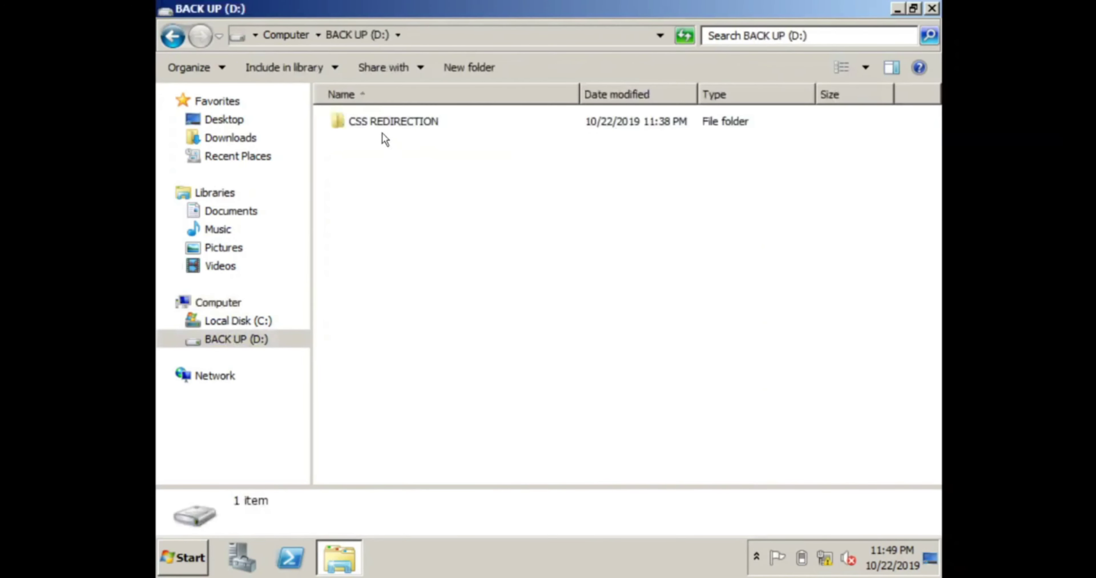
double_click(389, 121)
click(931, 9)
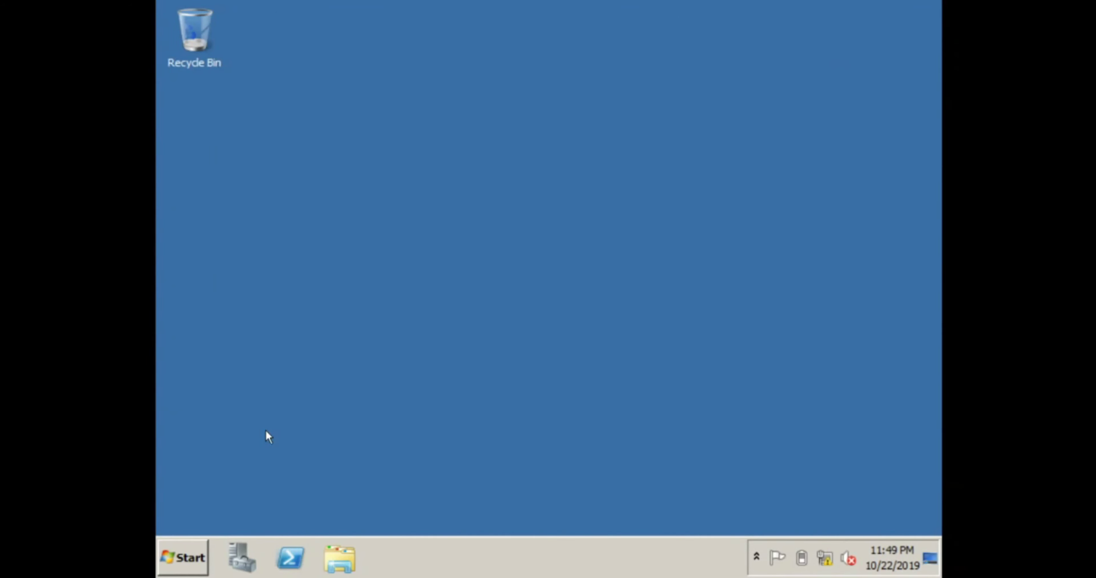
click(194, 558)
- Shut down the server with the reason Hardware: Maintenance (Planned)
click(469, 515)
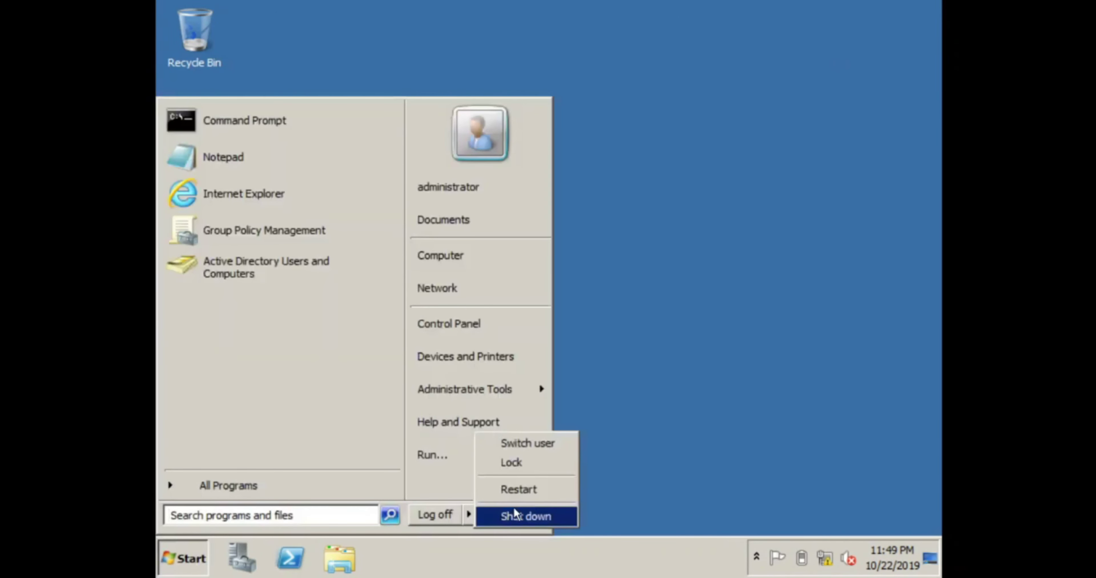
click(526, 515)
click(605, 250)
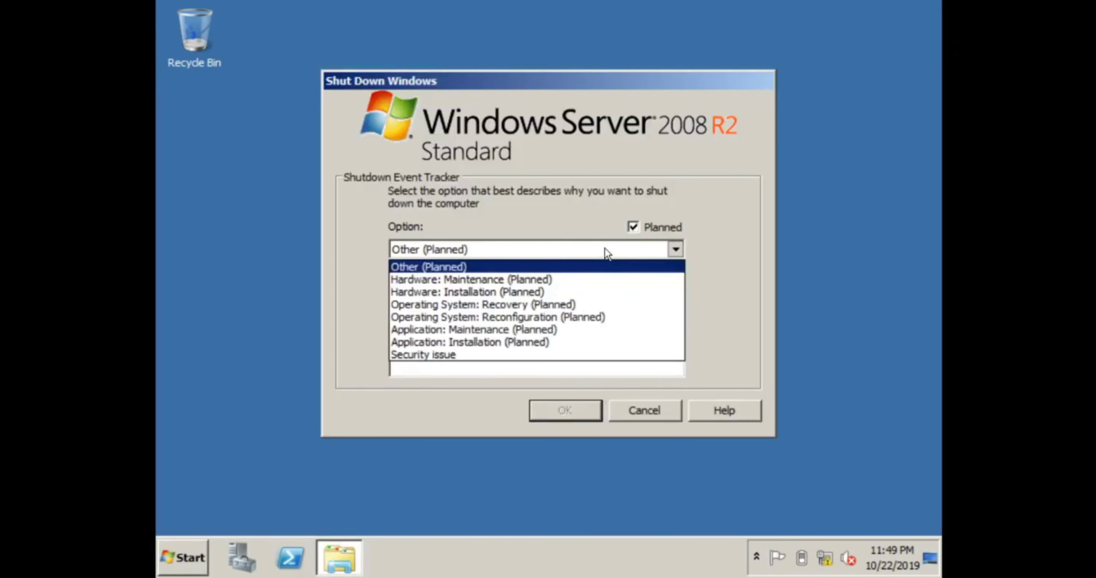
click(571, 281)
click(562, 410)
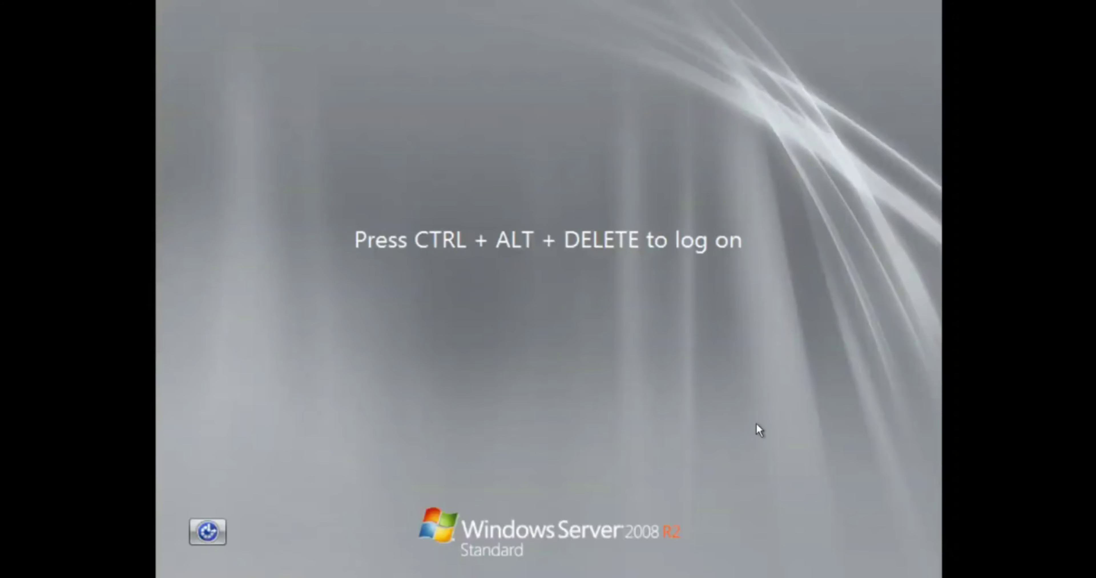
- Log back on to the server as administrator with the account password
key(ctrl+alt+Delete)
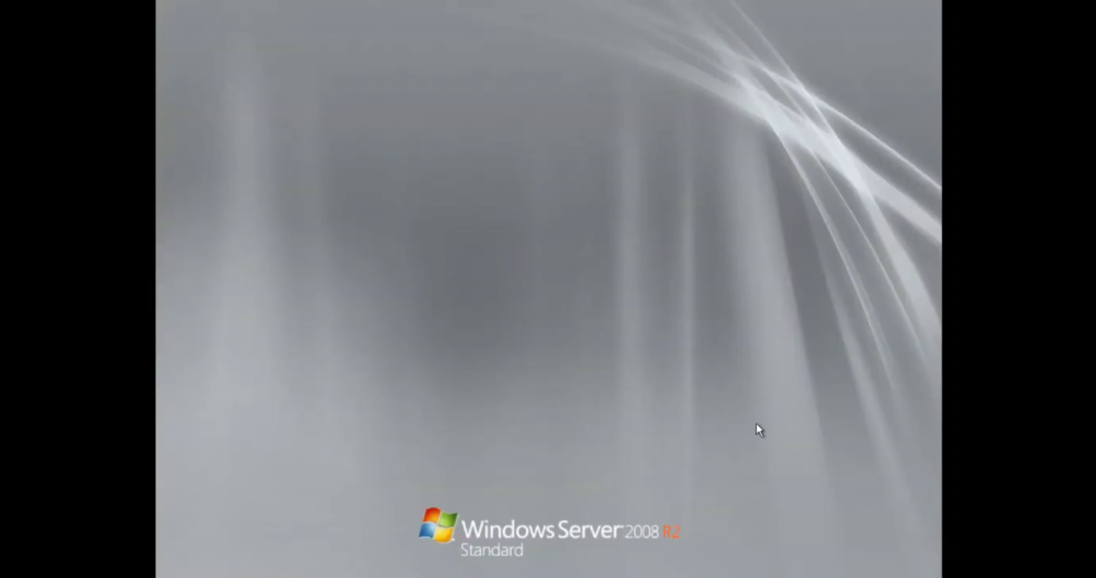
text(adminis)
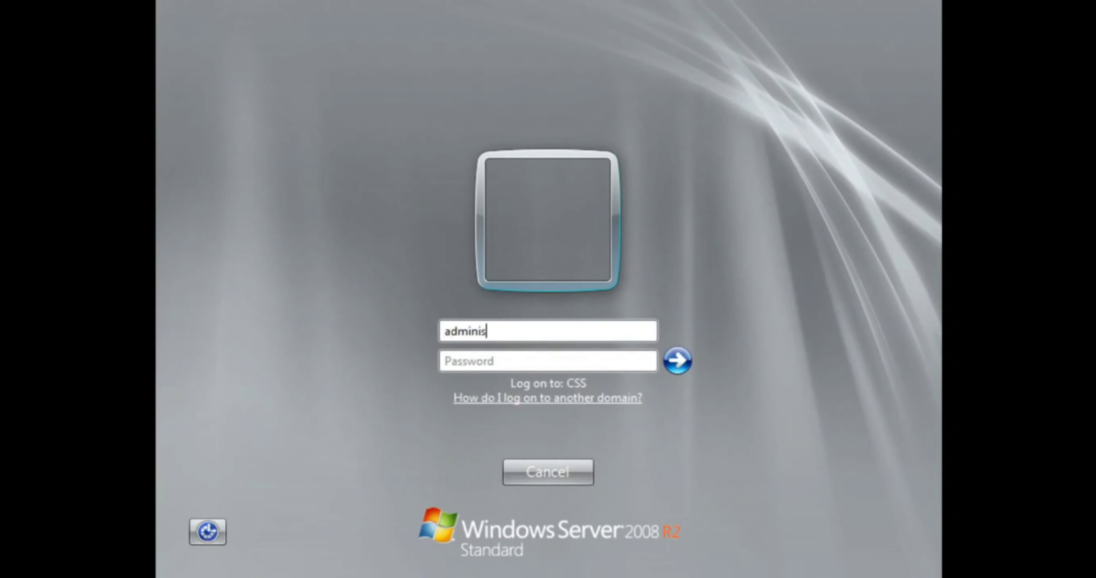
text(trator********)
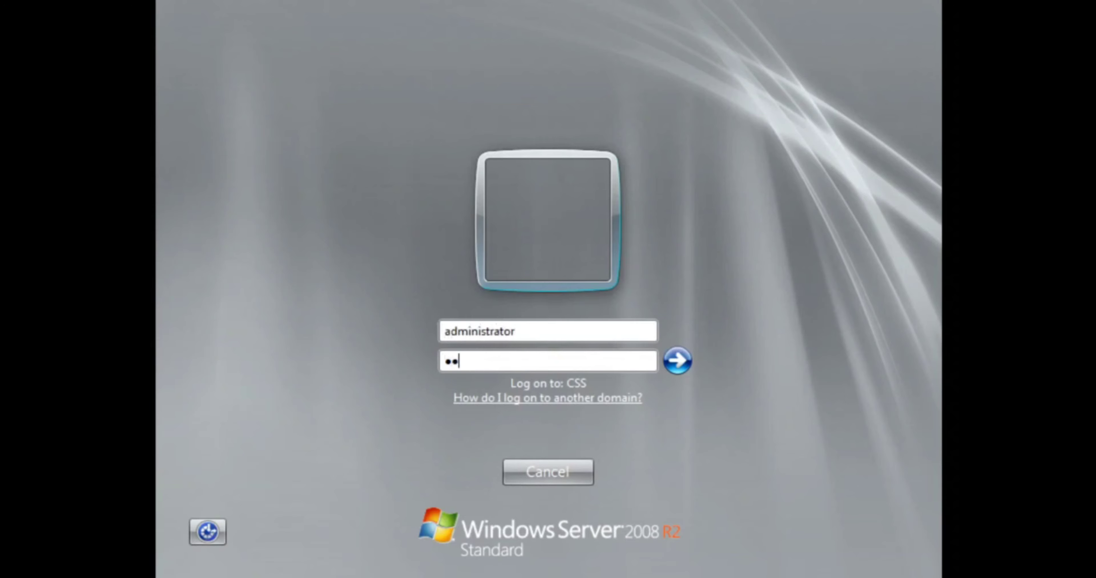
key(Return)
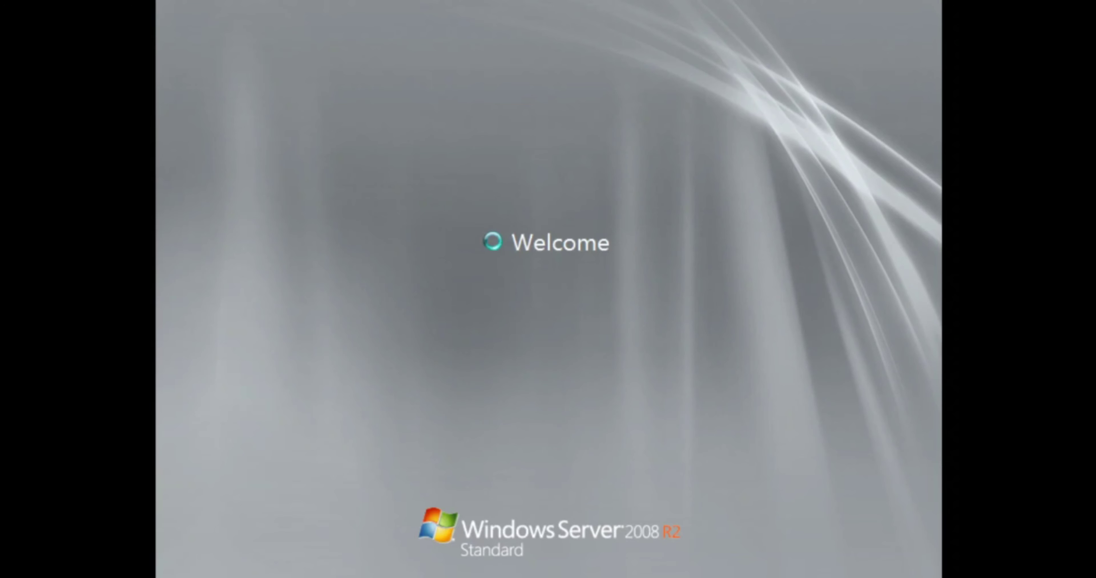
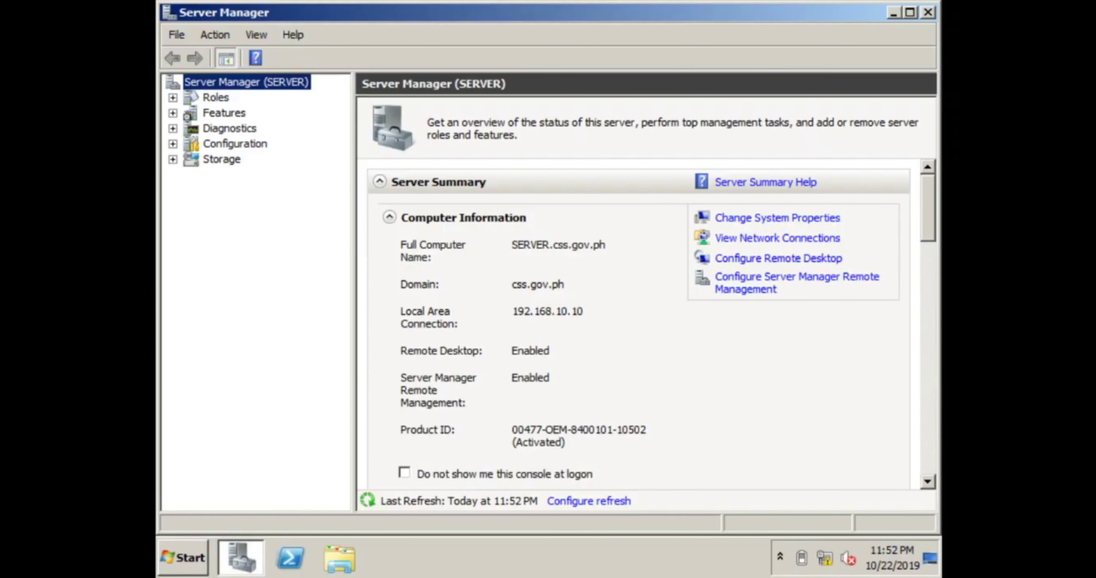
- Close Server Manager and open RITZ's redirected Desktop under D:\CSS REDIRECTION in Explorer
click(928, 13)
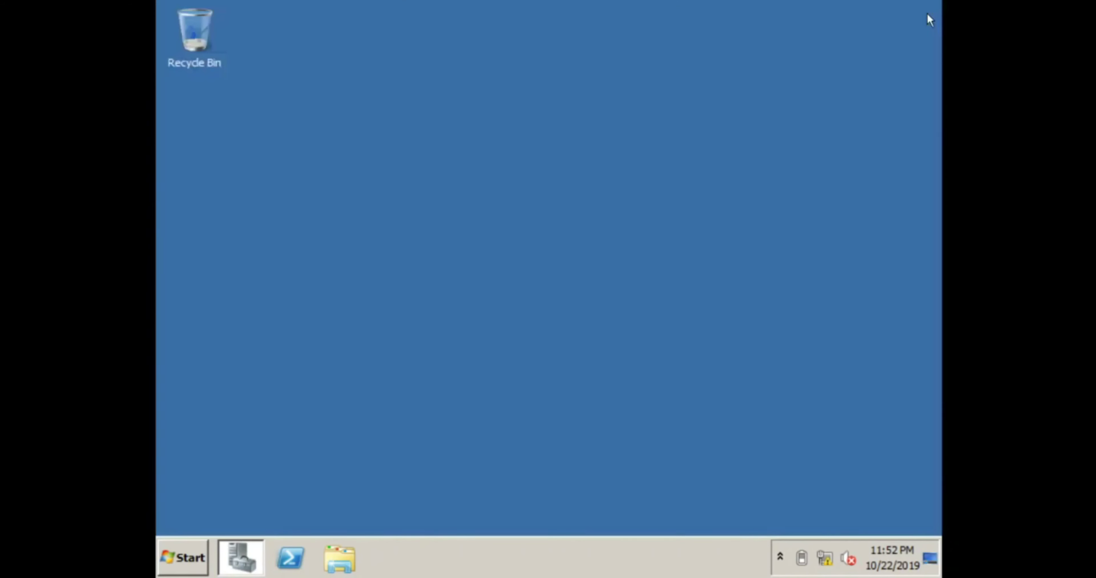
click(360, 558)
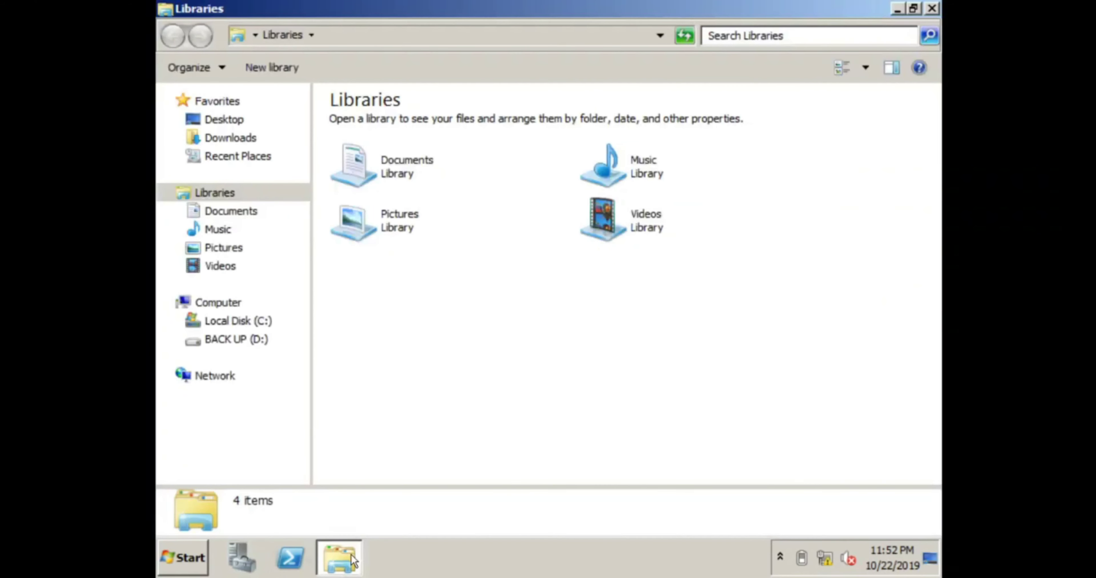
click(257, 340)
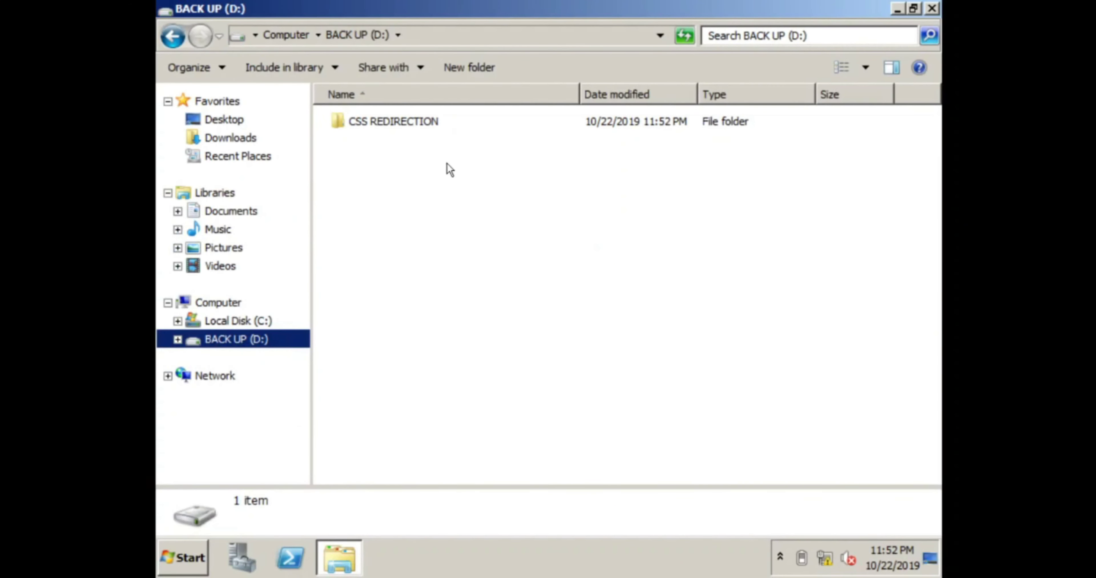
double_click(387, 124)
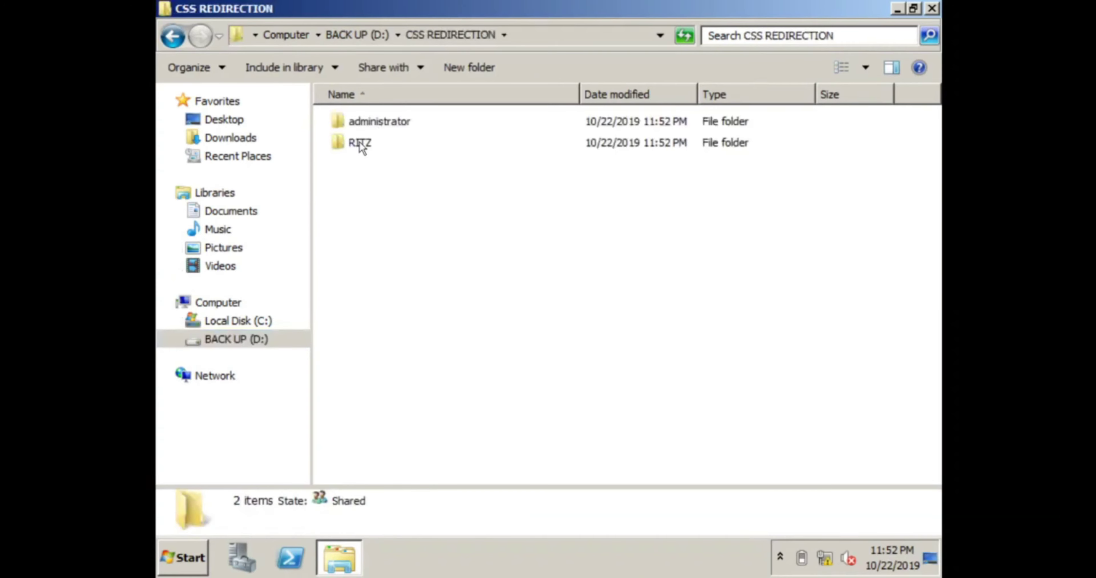
click(360, 144)
double_click(377, 144)
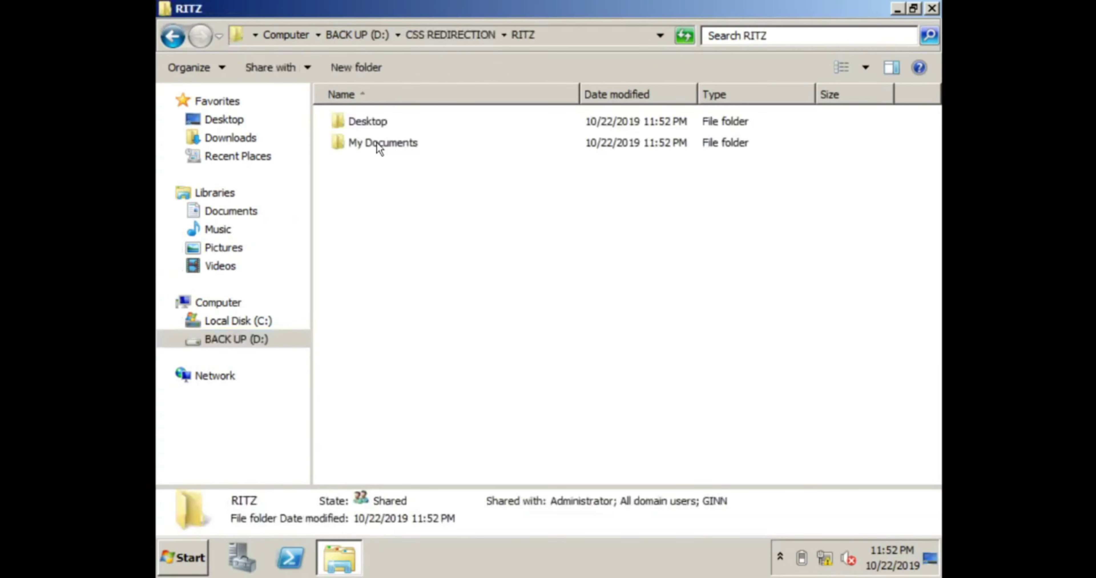
double_click(382, 121)
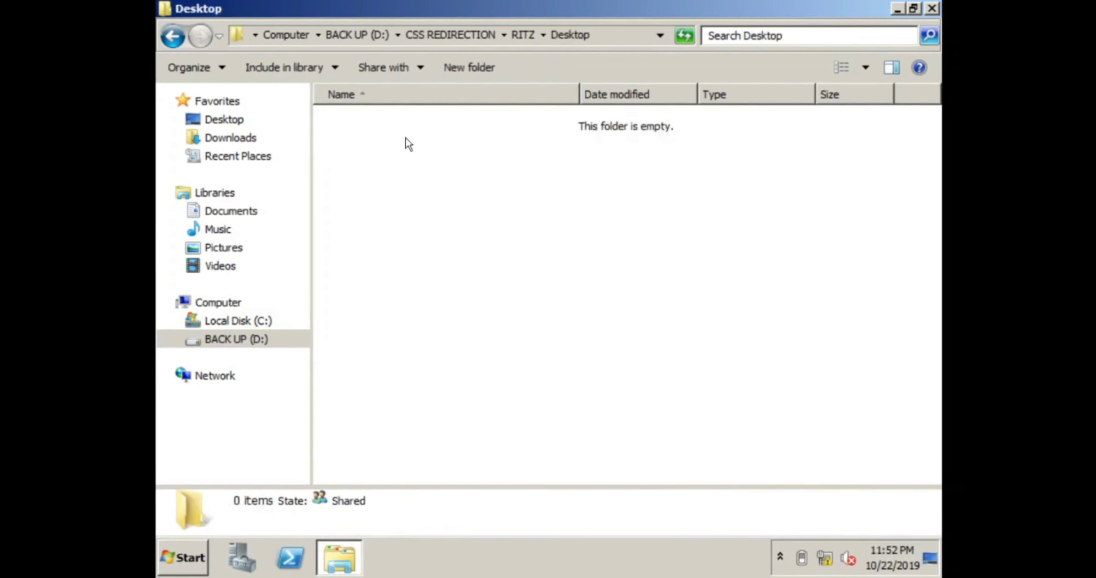
- Switch back and forth between RITZ's Desktop and My Documents folders
click(173, 36)
double_click(360, 145)
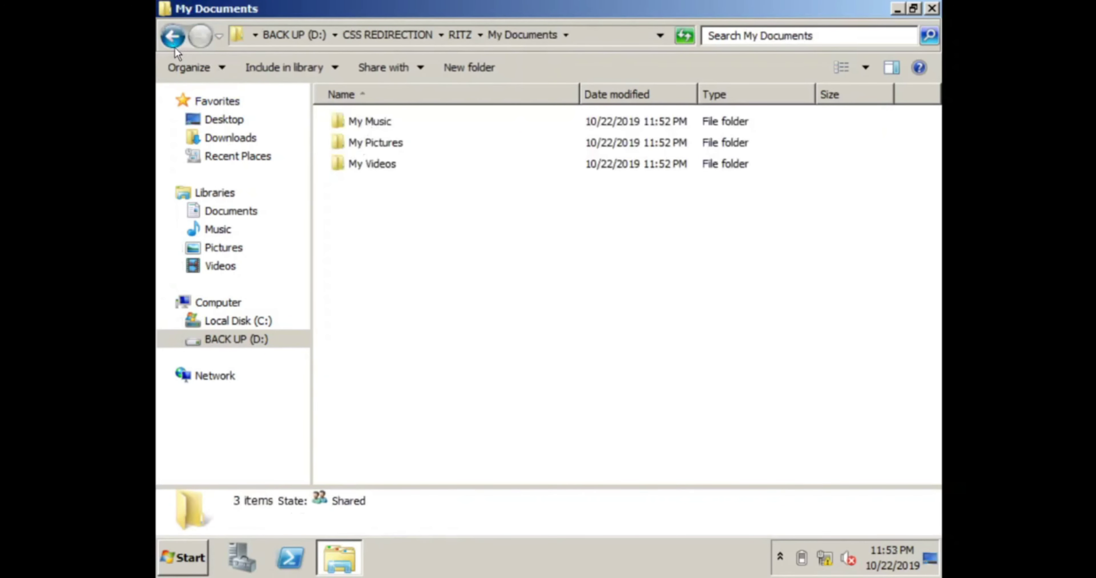
click(172, 37)
double_click(371, 127)
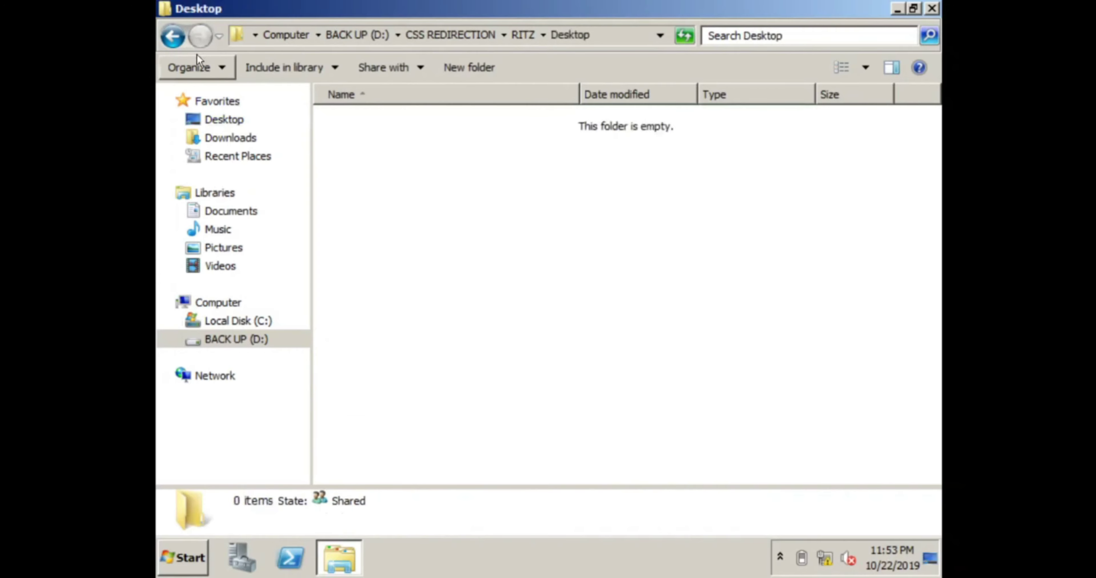
click(172, 36)
double_click(370, 150)
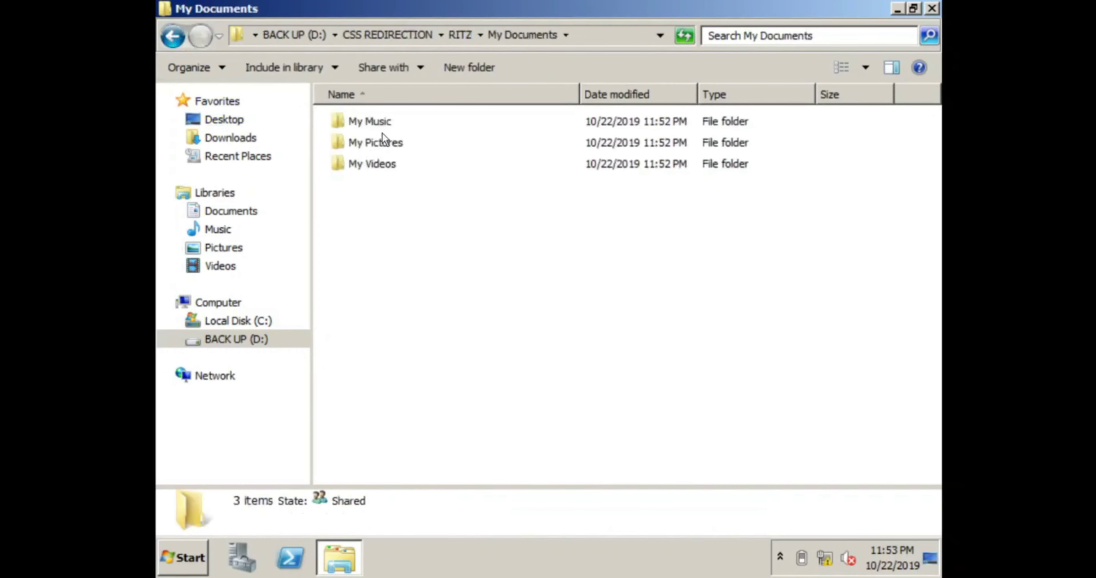
- Browse the administrator's redirected Desktop and My Documents, including My Music, My Pictures and My Videos
click(168, 49)
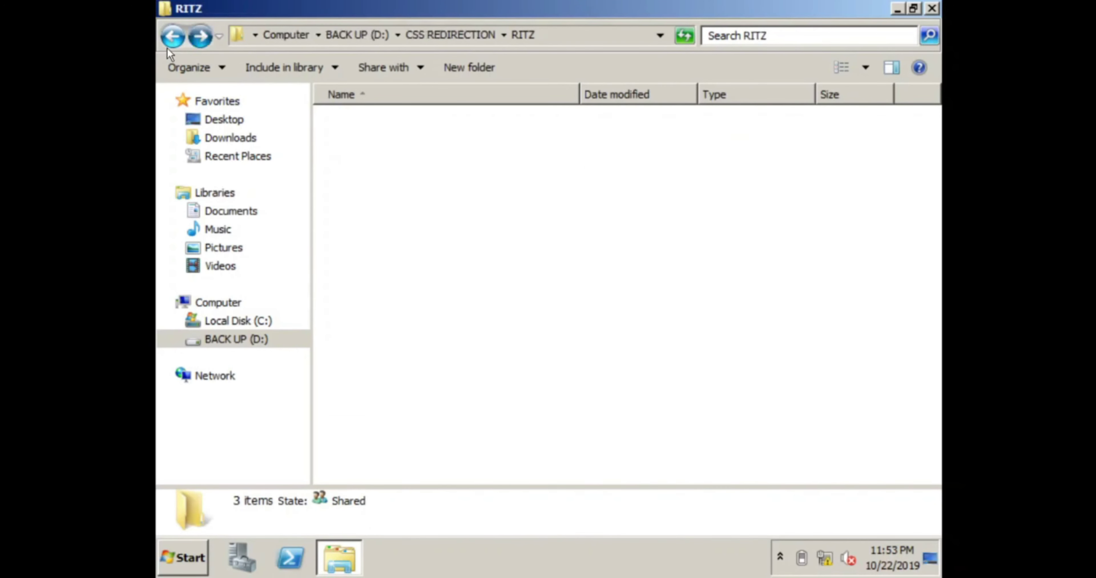
click(166, 48)
double_click(356, 128)
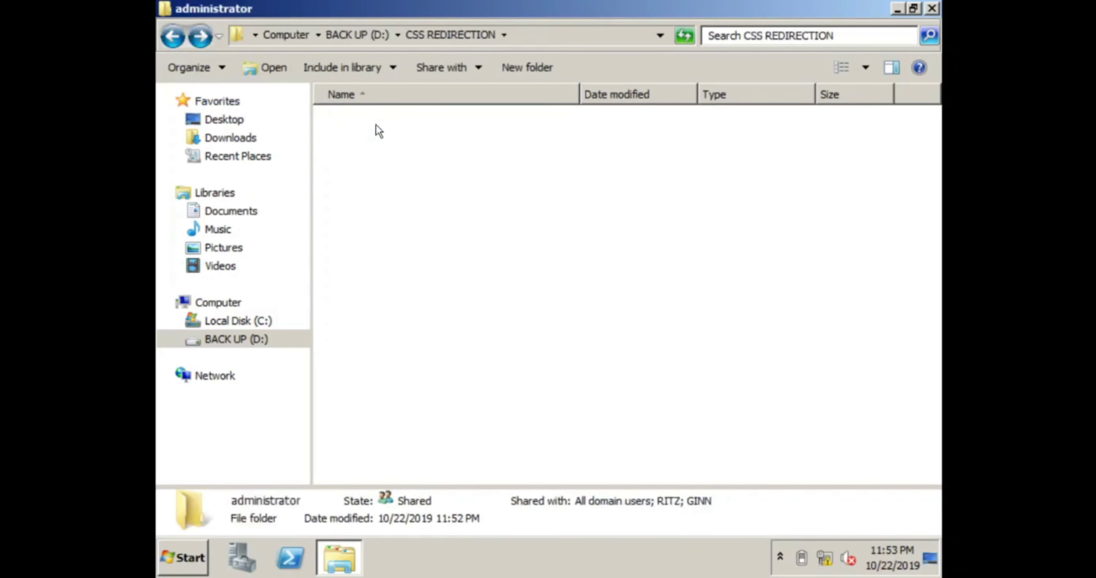
double_click(374, 128)
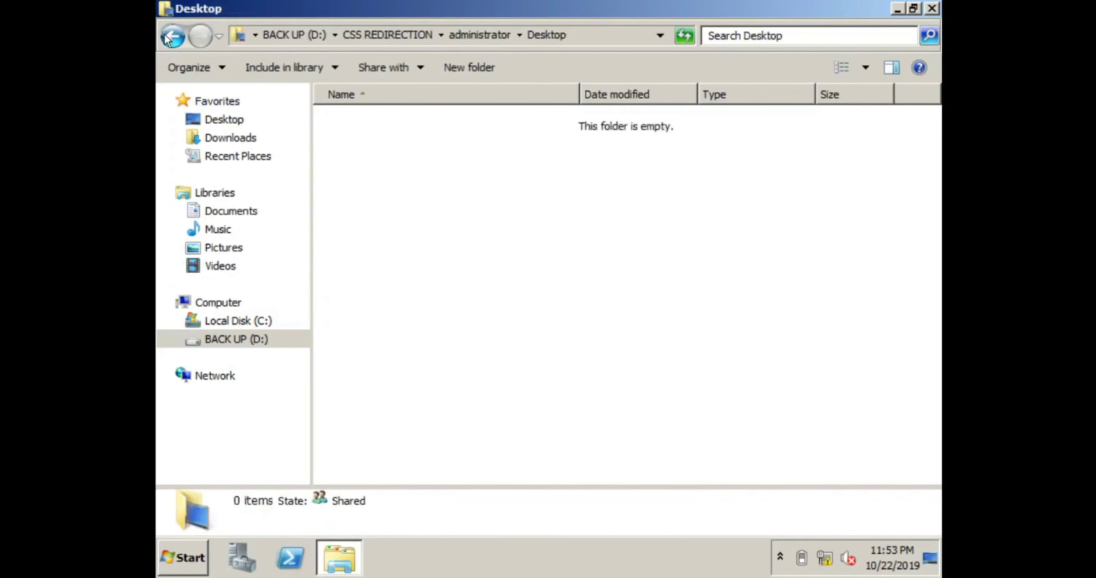
click(169, 38)
double_click(369, 139)
double_click(370, 123)
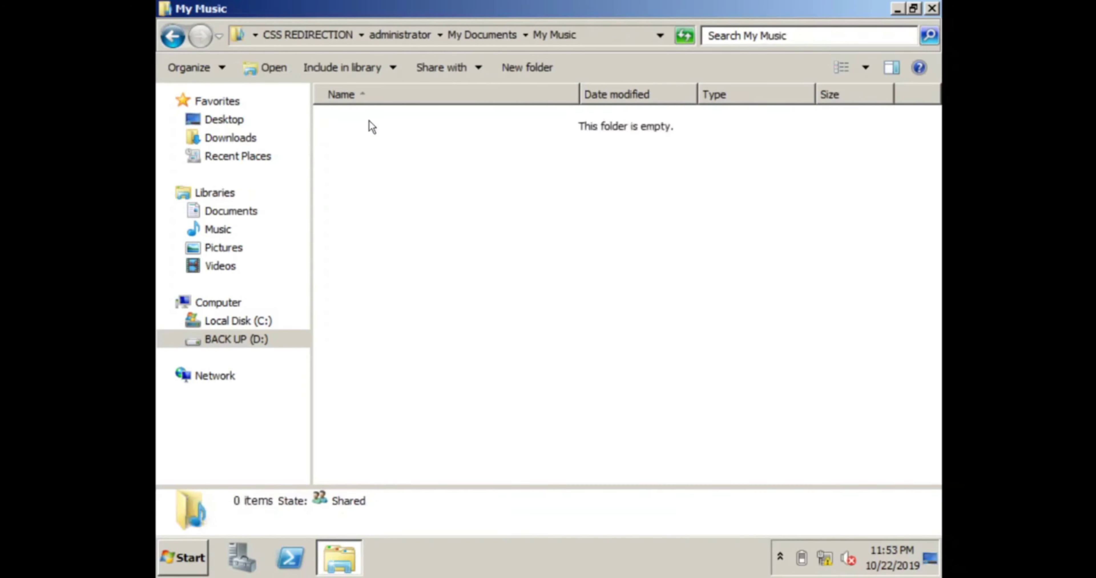
click(172, 35)
click(357, 143)
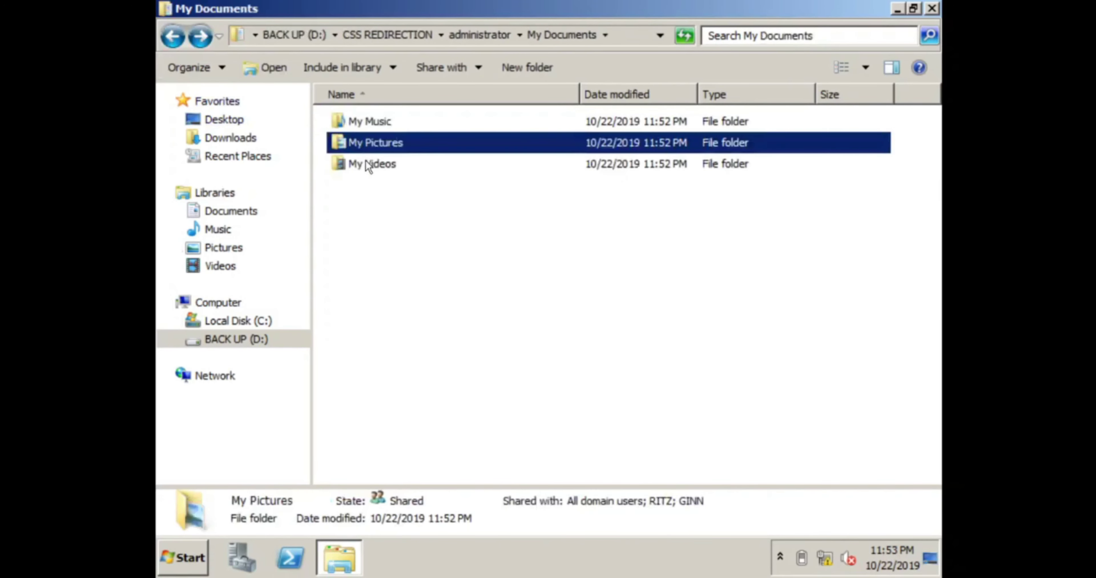
click(368, 165)
- Navigate from D: back to CSS REDIRECTION\RITZ, checking its My Documents folder
click(257, 339)
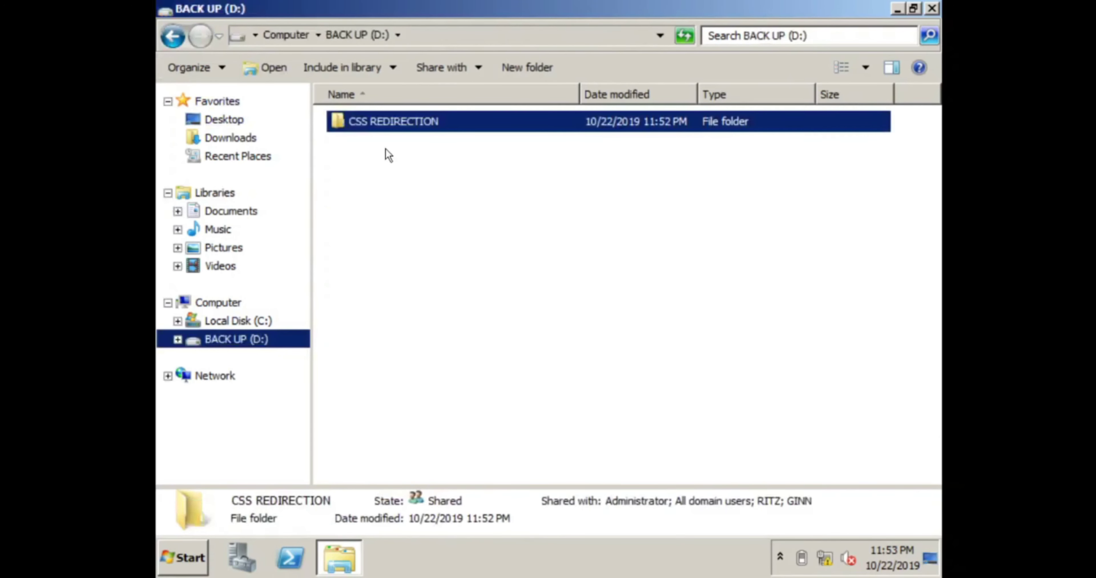
double_click(397, 122)
double_click(368, 143)
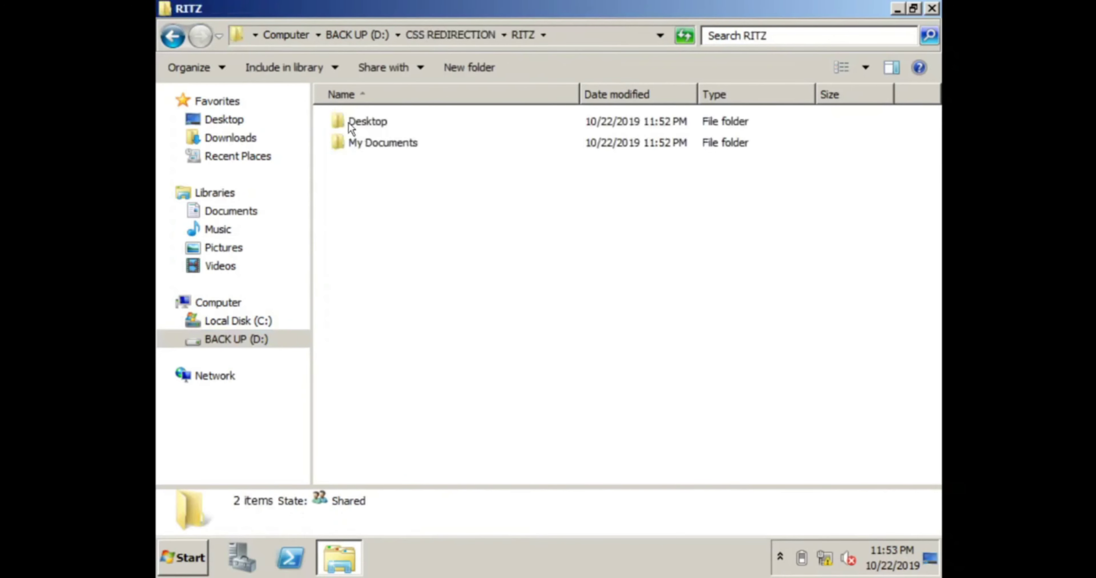
double_click(381, 144)
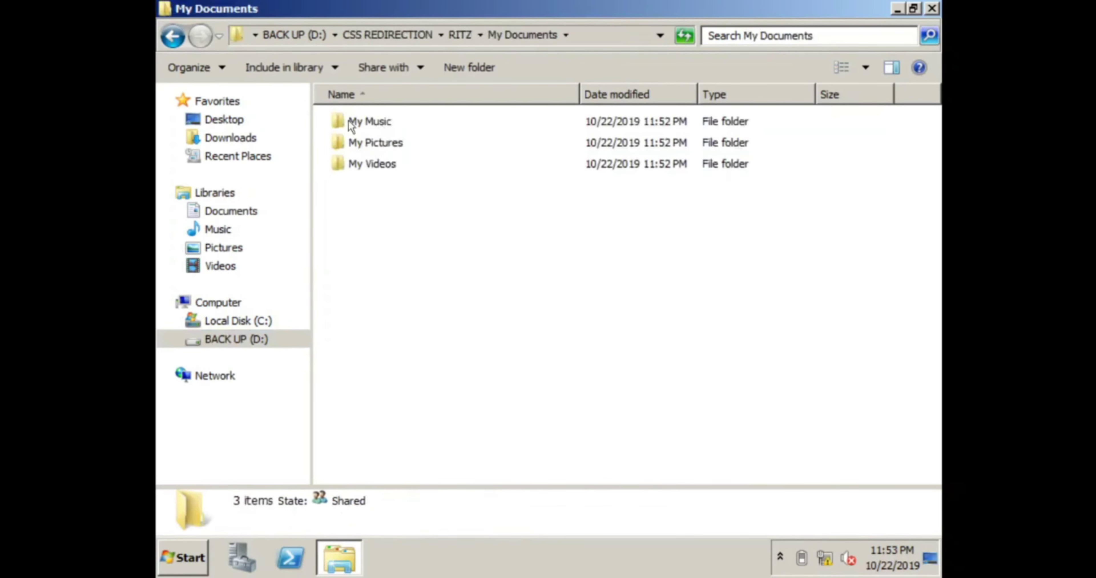
click(172, 35)
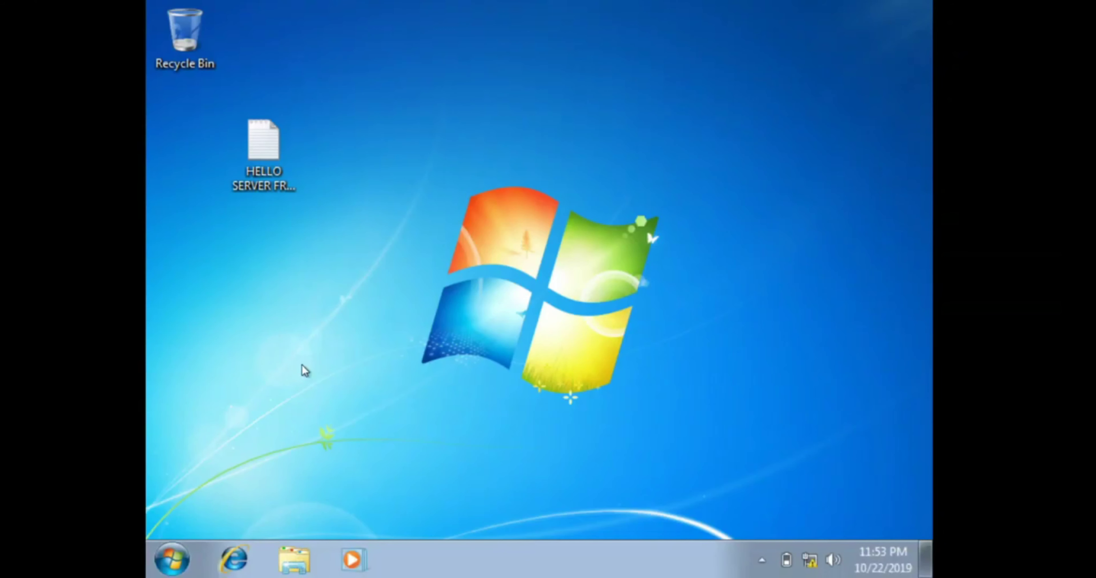
- From the Start menu, add a text document named 'test' to the Documents library
click(178, 562)
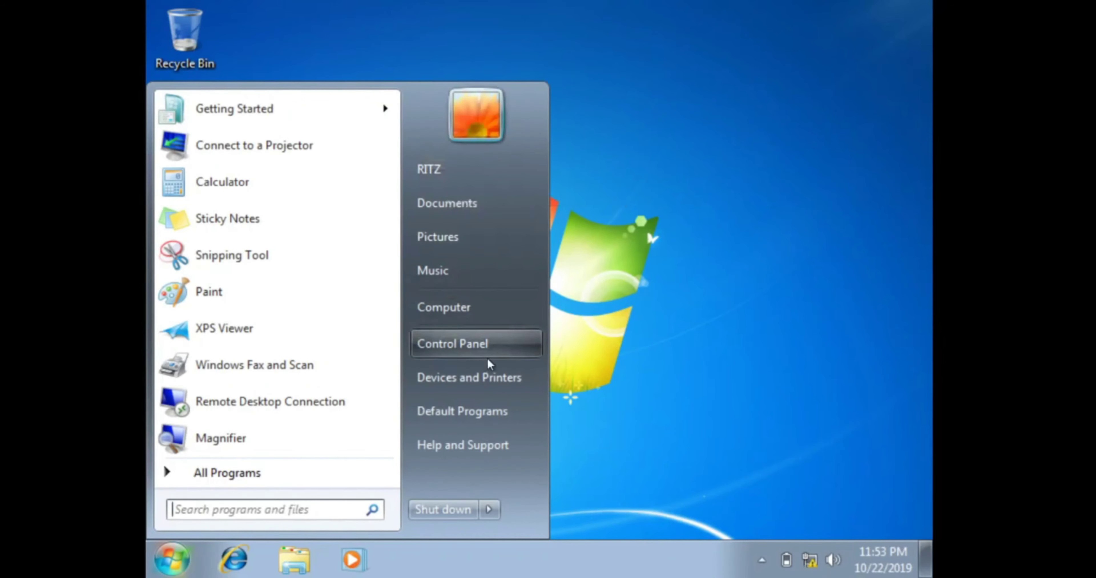
click(465, 208)
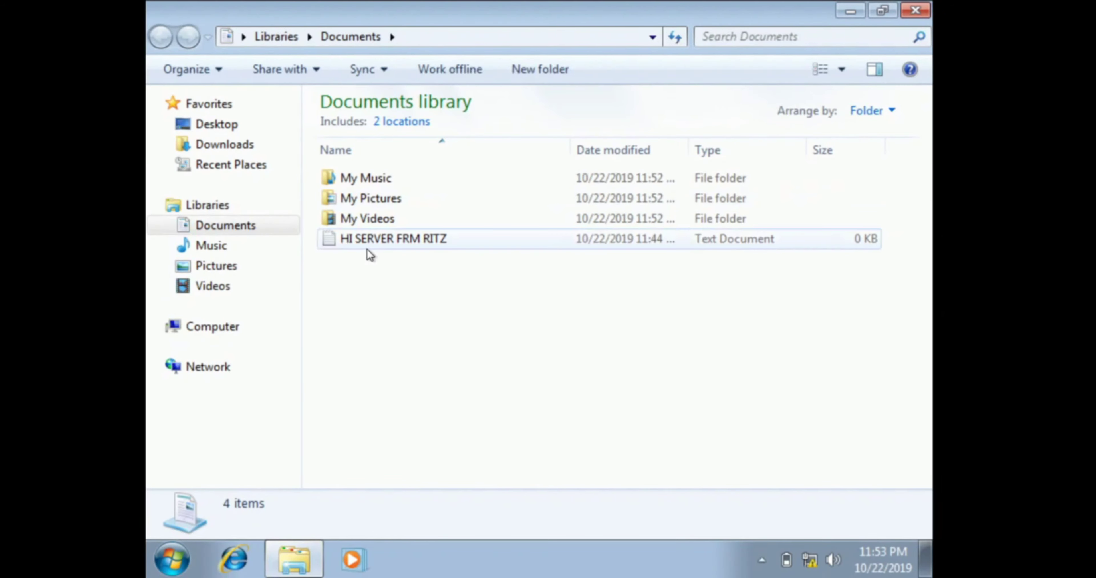
right_click(370, 268)
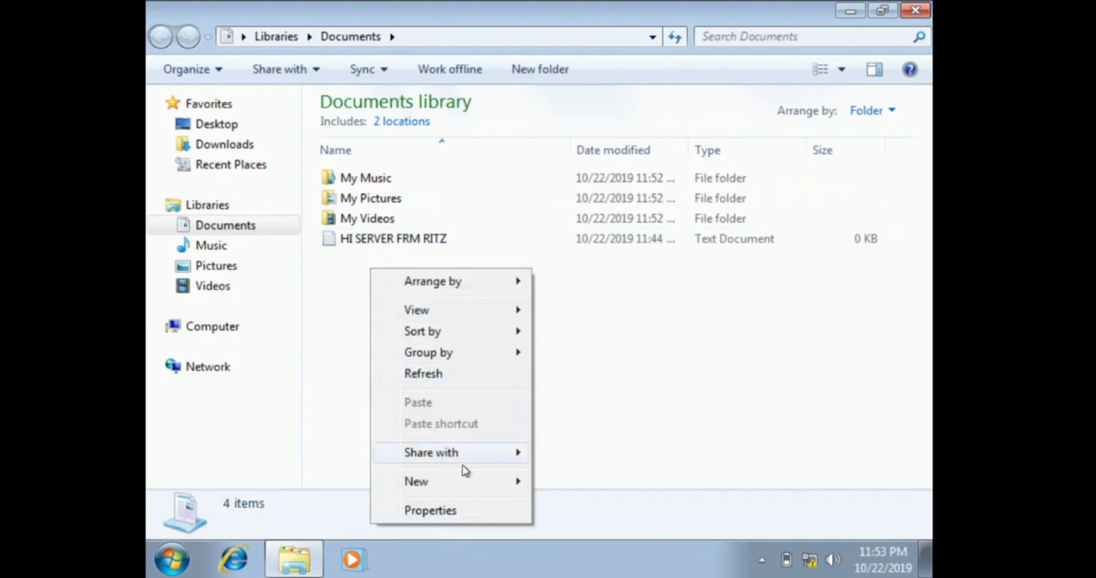
mouse_move(464, 484)
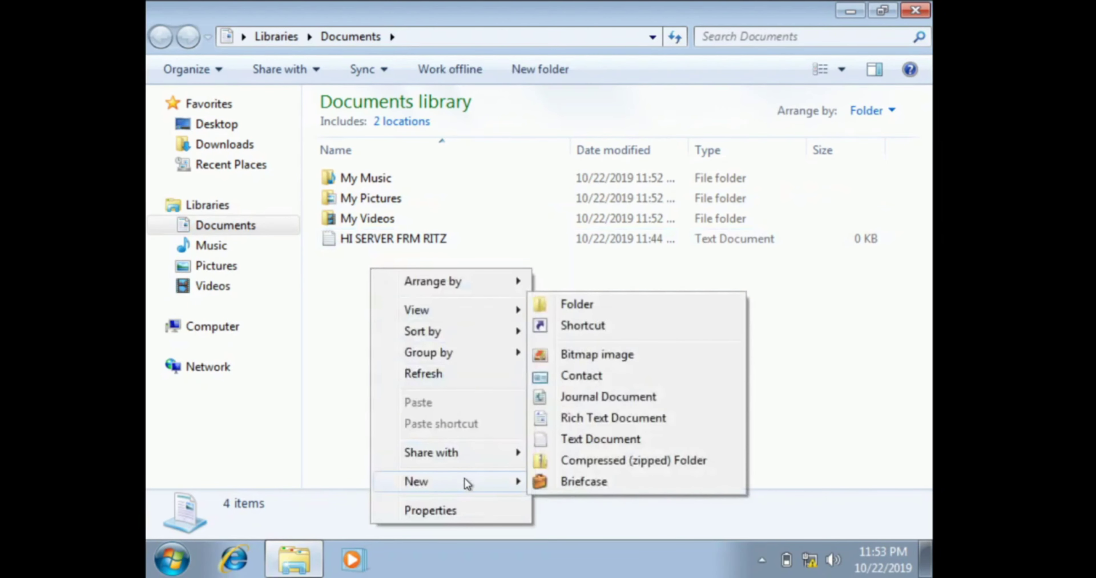
click(597, 440)
text(test)
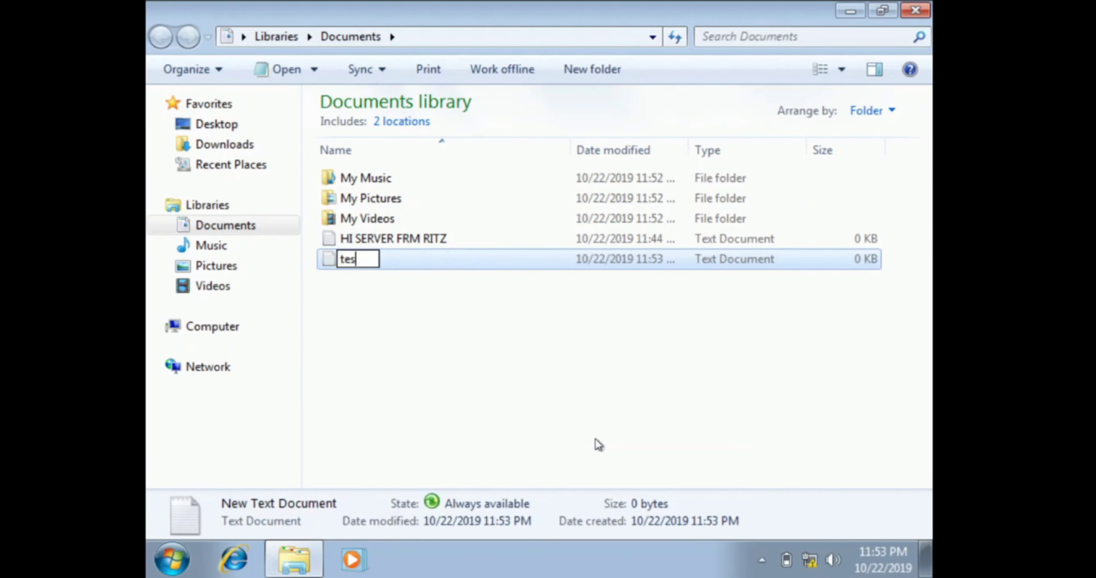
key(Return)
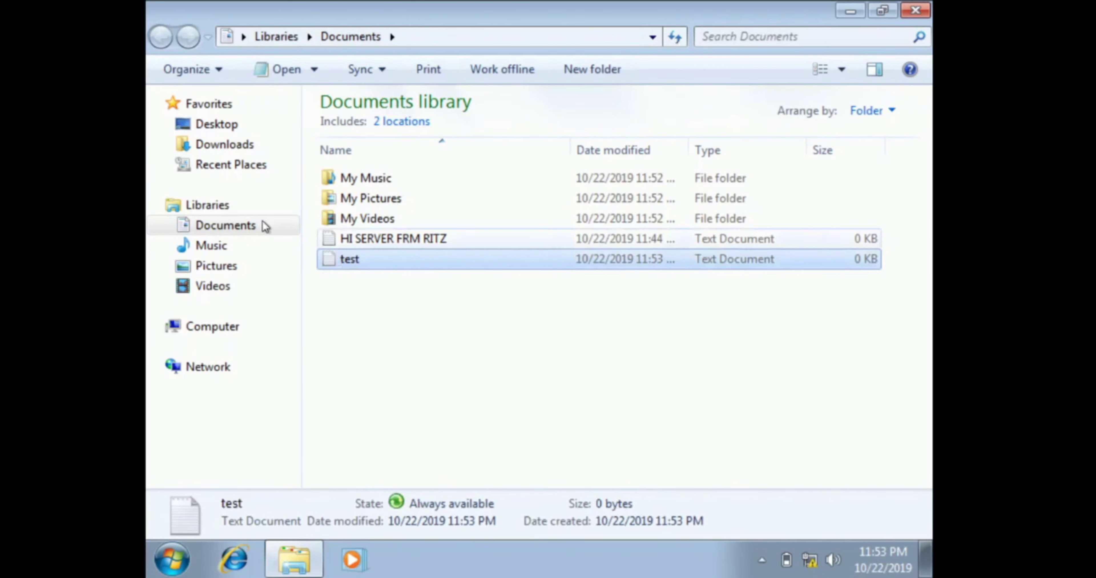
- Create a text document named 'test' on the client Desktop
click(217, 127)
right_click(414, 339)
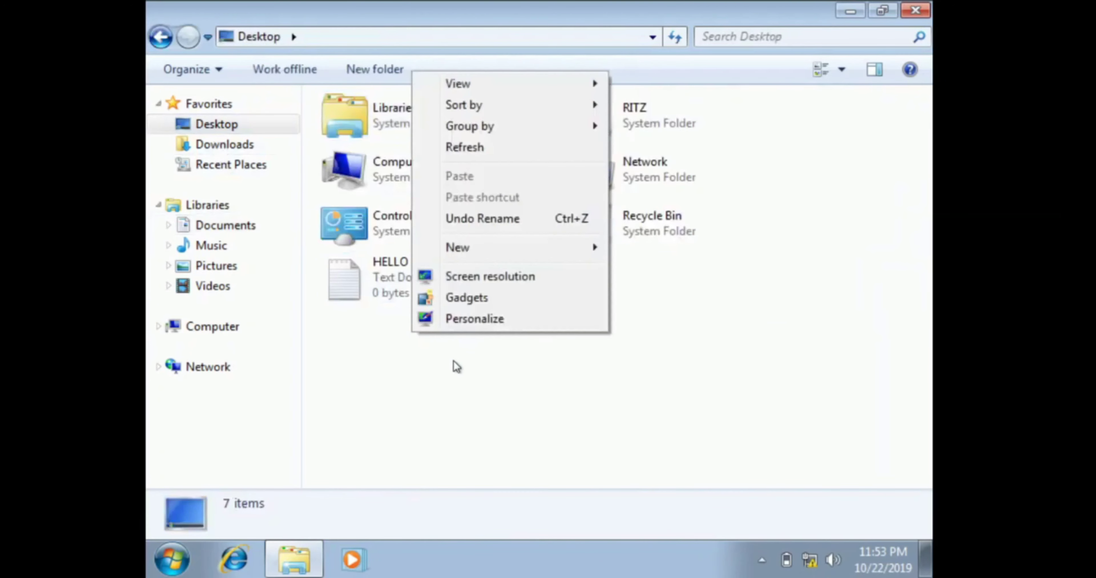
mouse_move(520, 254)
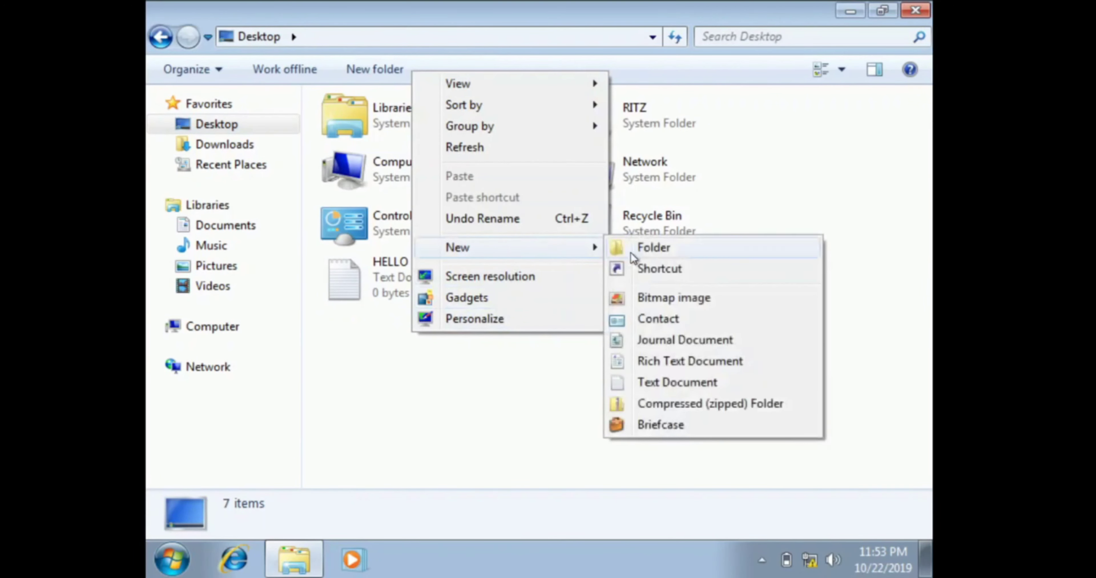
click(677, 384)
text(test)
key(Return)
- Create a folder named 'test folder' on the Desktop
right_click(677, 388)
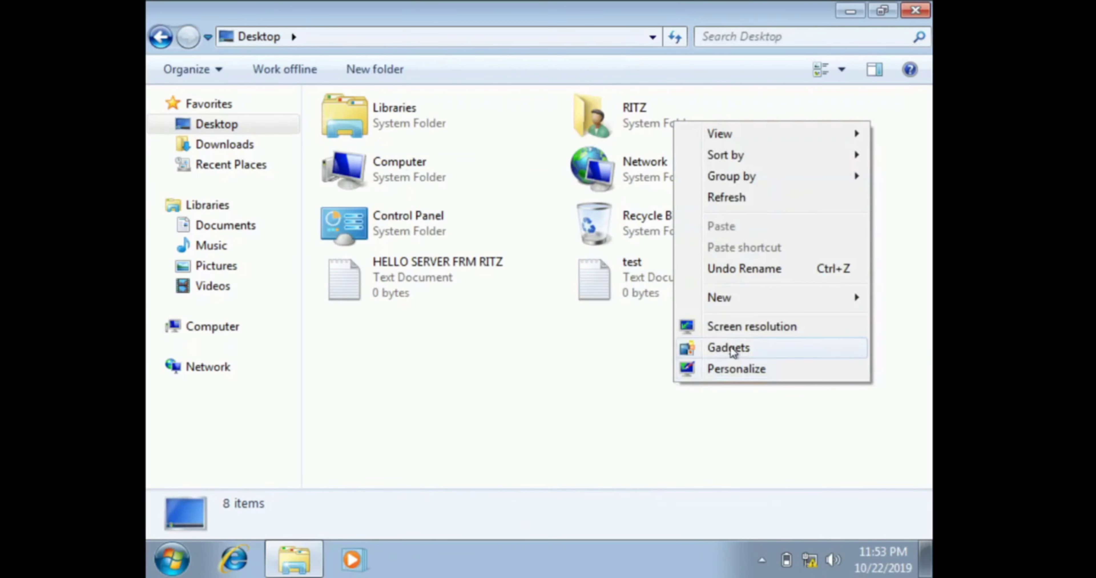
mouse_move(734, 301)
click(586, 299)
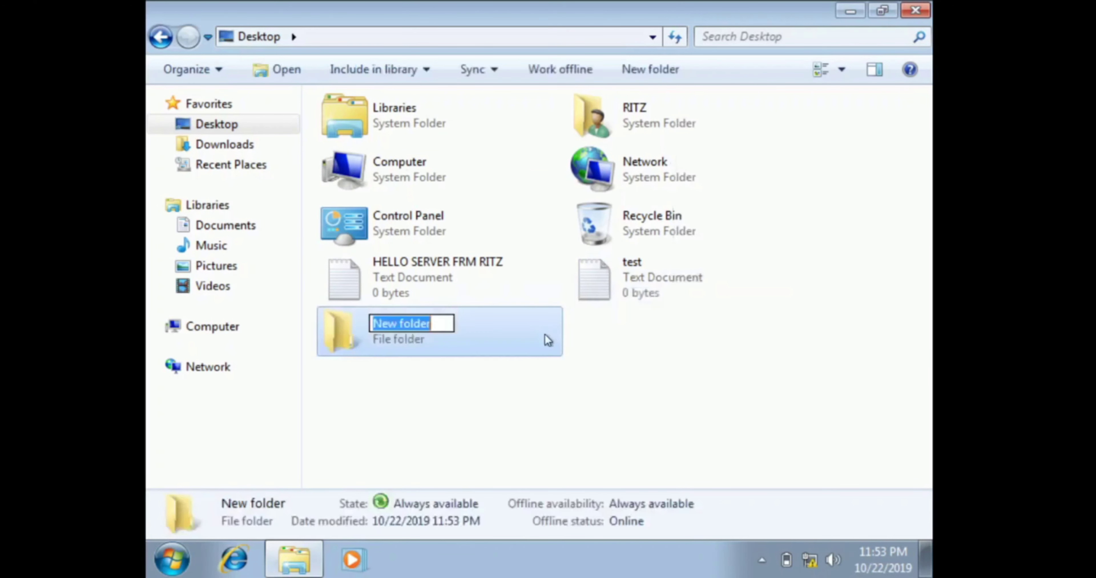
text(tes)
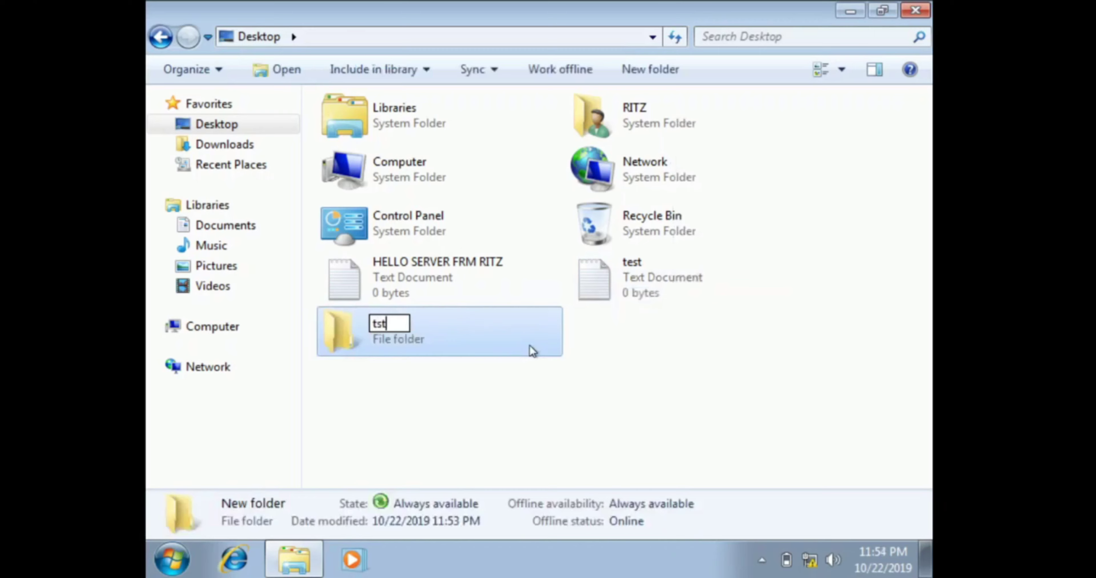
key(BackSpace)
key(BackSpace)
text(est folder)
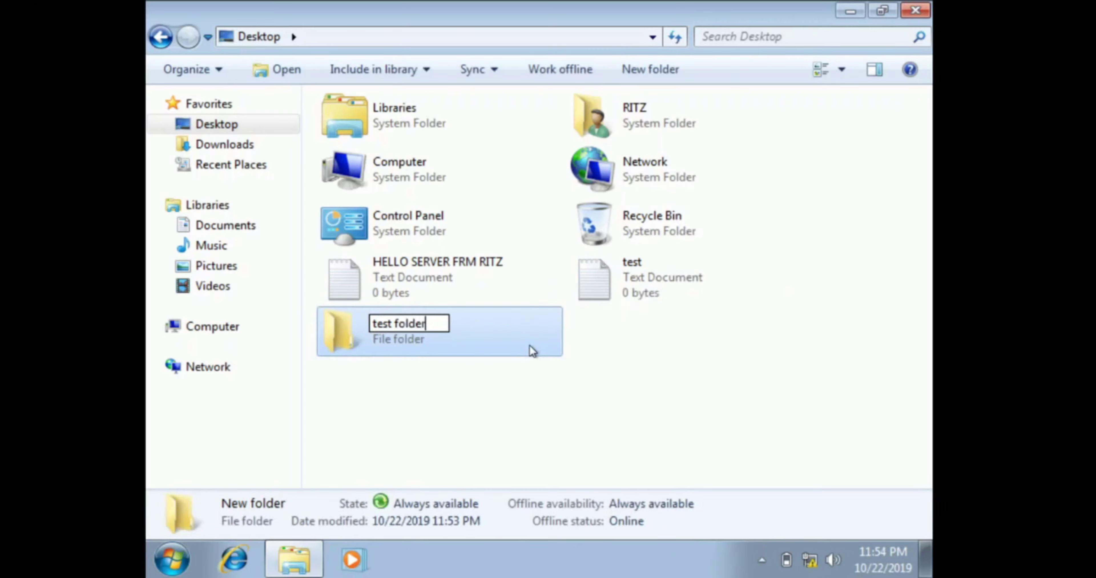
key(Return)
- Create a folder named 'test folder' in the Documents library
click(223, 225)
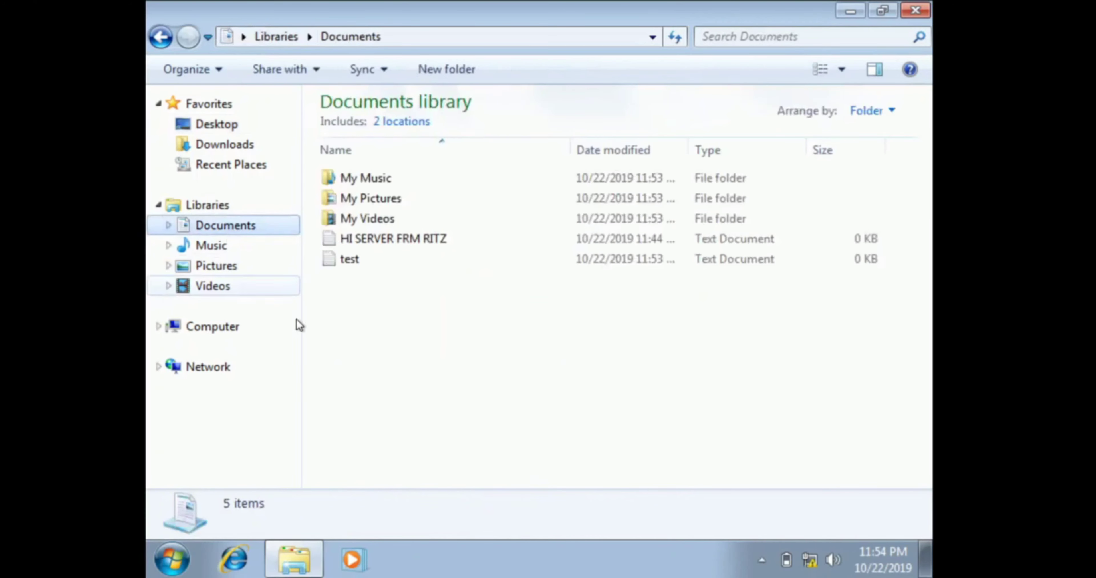
right_click(389, 347)
mouse_move(494, 301)
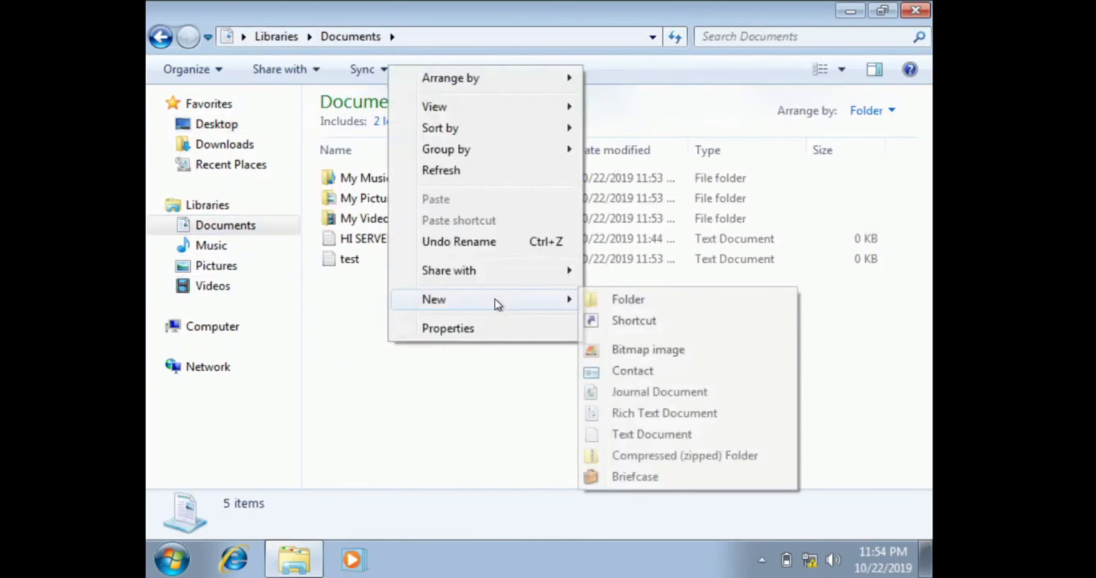
click(592, 298)
text(tes)
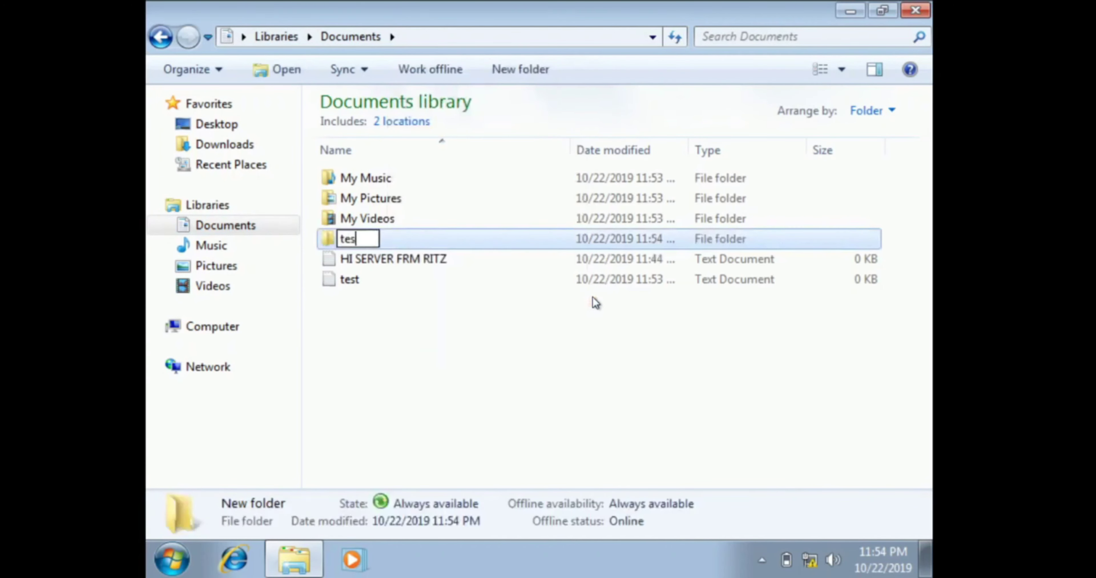
text(t folder)
key(Return)
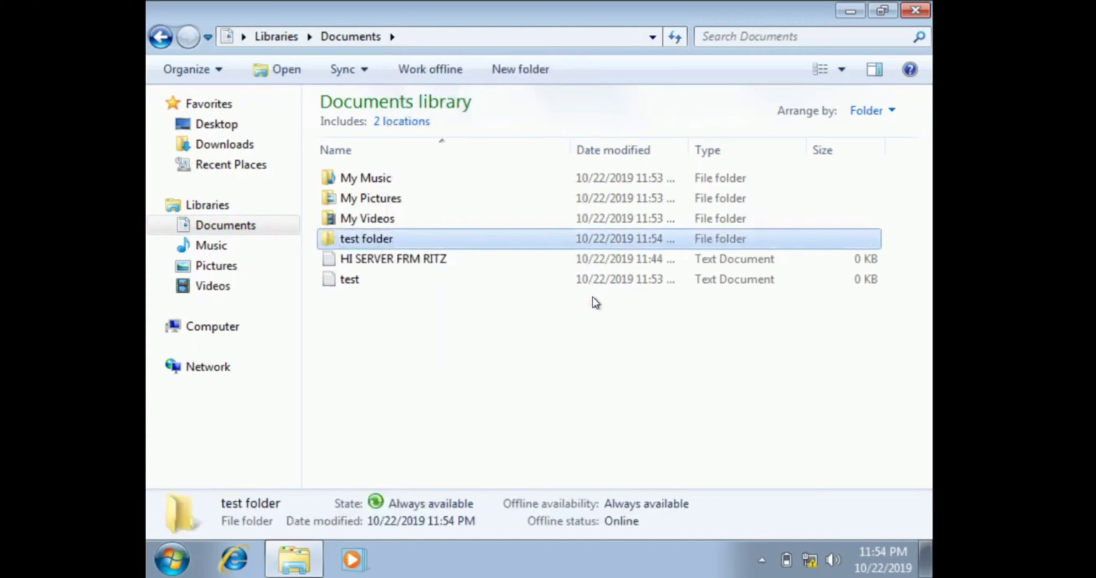
click(274, 420)
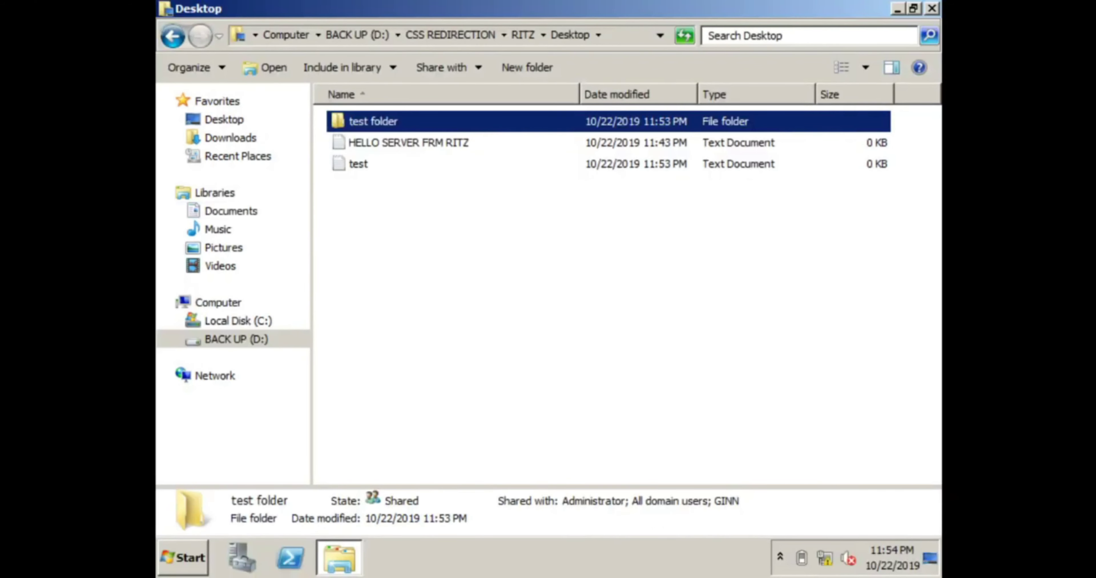
- Go to D:\CSS REDIRECTION on the server and look inside the administrator folder
key(Down)
key(BackSpace)
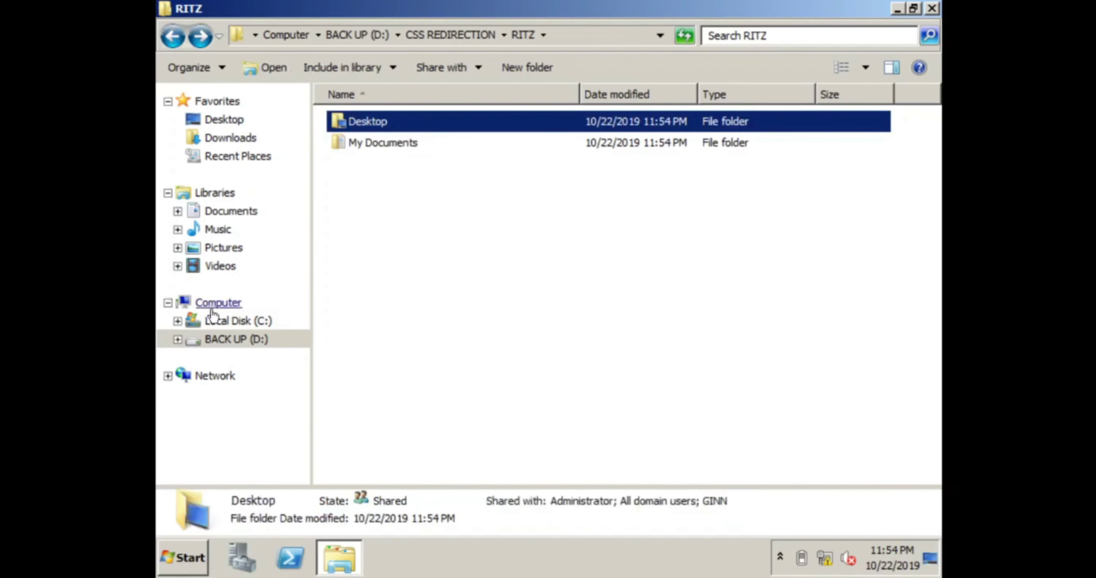
click(237, 340)
double_click(416, 122)
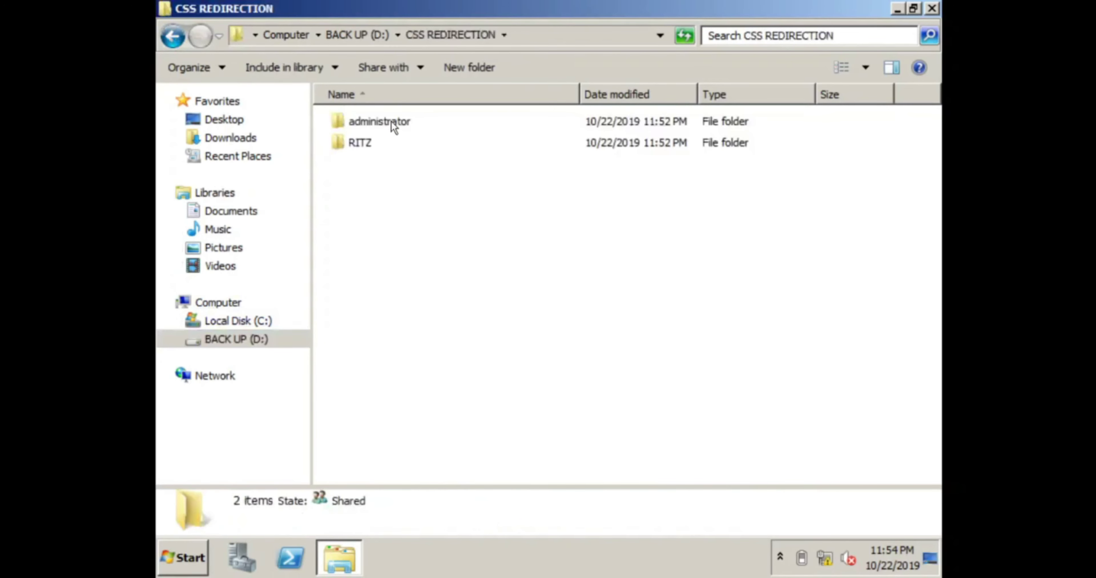
double_click(391, 121)
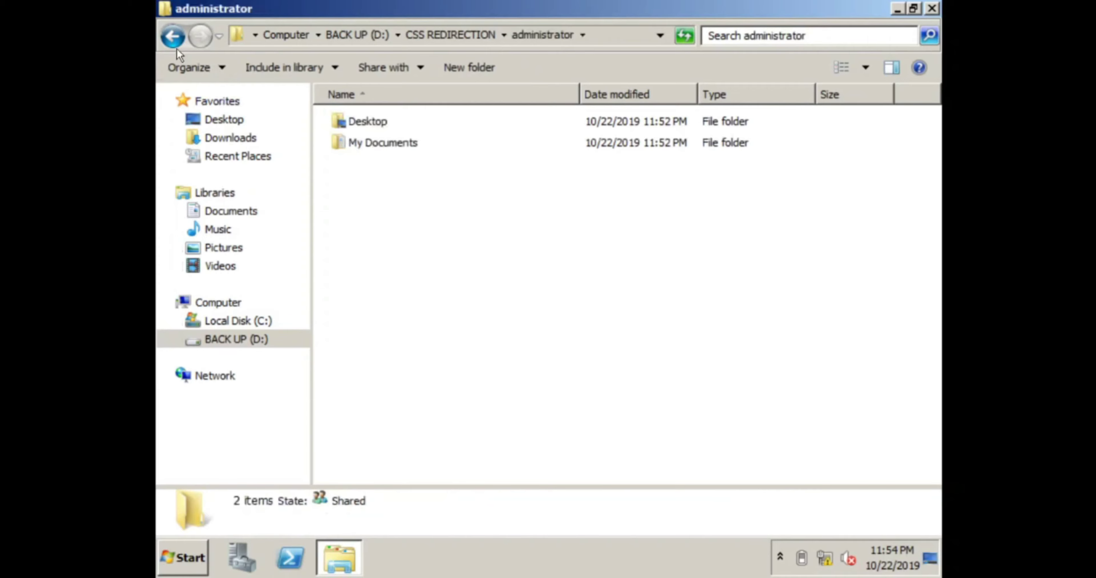
key(BackSpace)
- Check RITZ's redirected Desktop and My Documents for the new test items
double_click(360, 143)
double_click(365, 123)
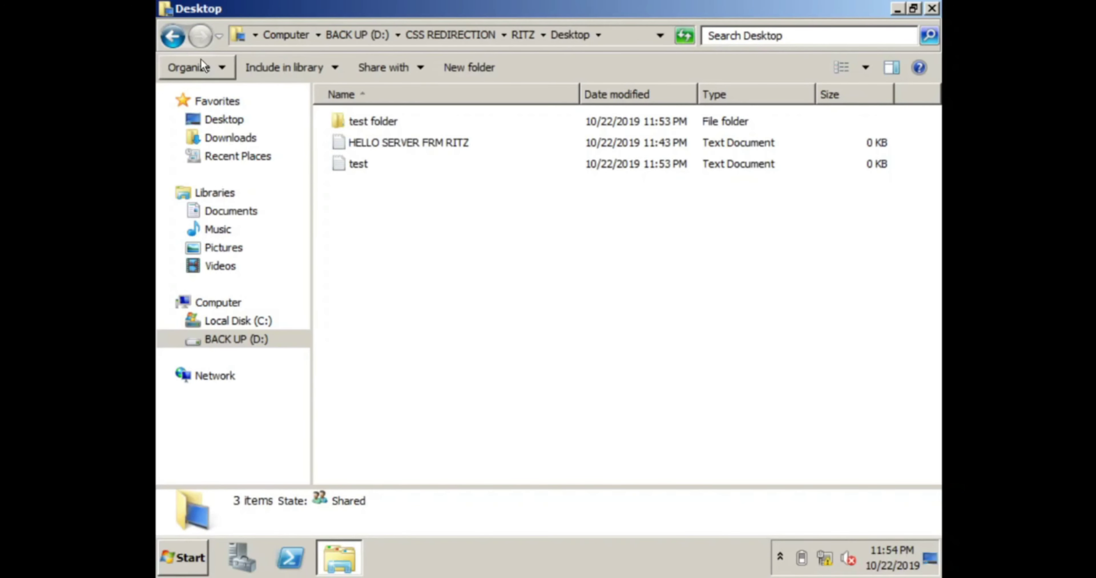
key(BackSpace)
click(385, 144)
double_click(385, 143)
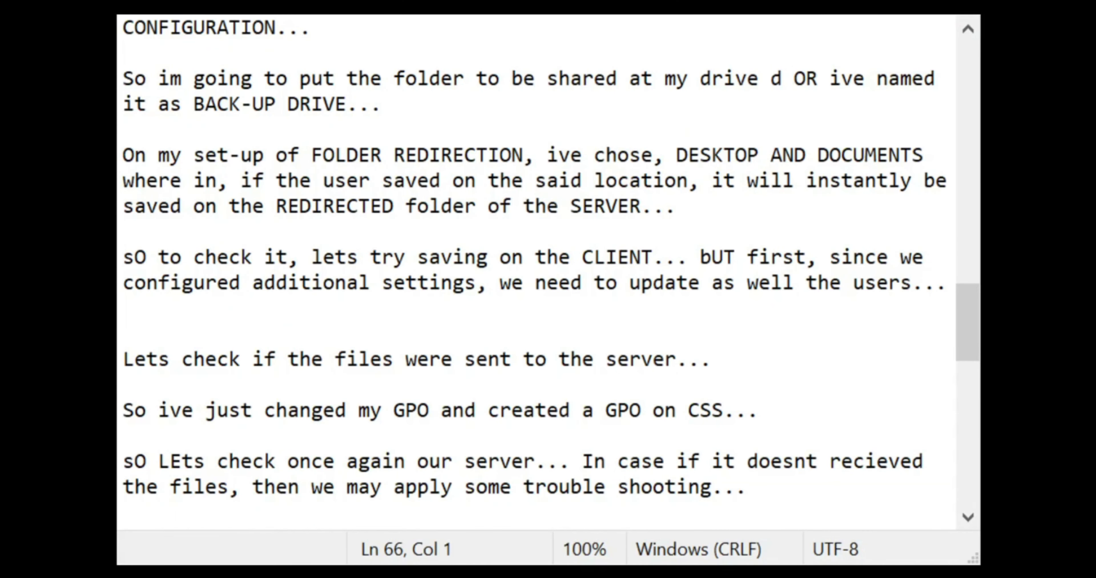
click(792, 475)
- Add a note line: 'OK... so we are done configuring the FOLDER REDIRECTION'
key(Return)
key(Return)
key(Return)
key(Return)
key(BackSpace)
key(BackSpace)
text(OK... )
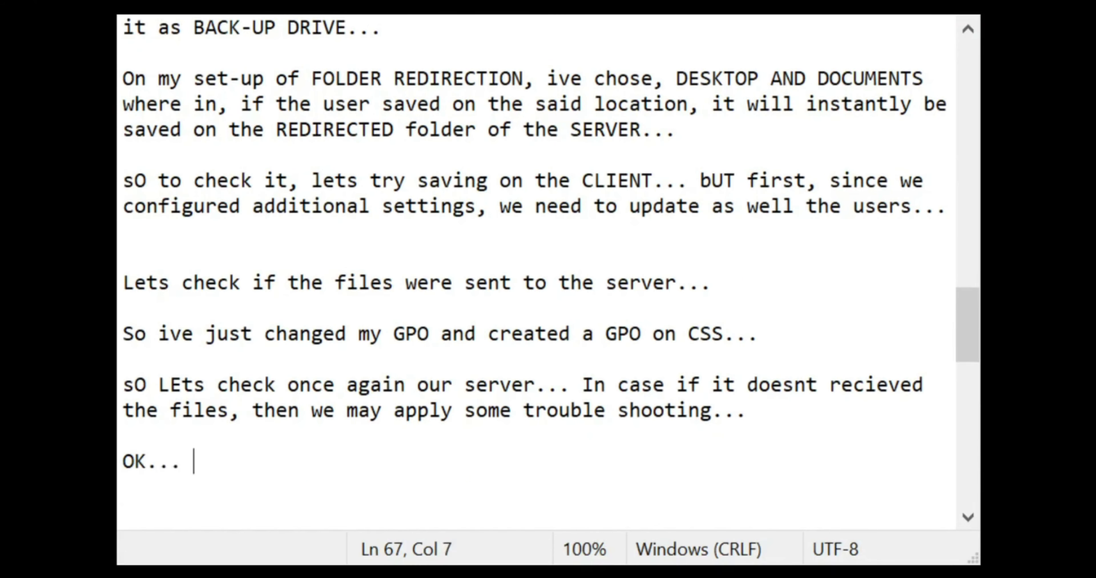
text(so we)
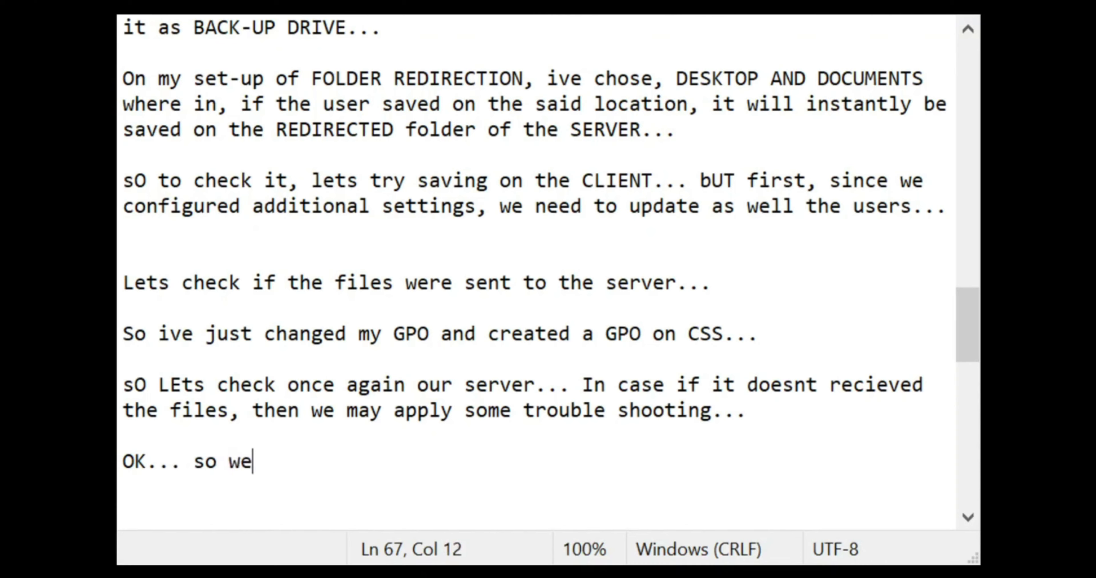
text( are done conf)
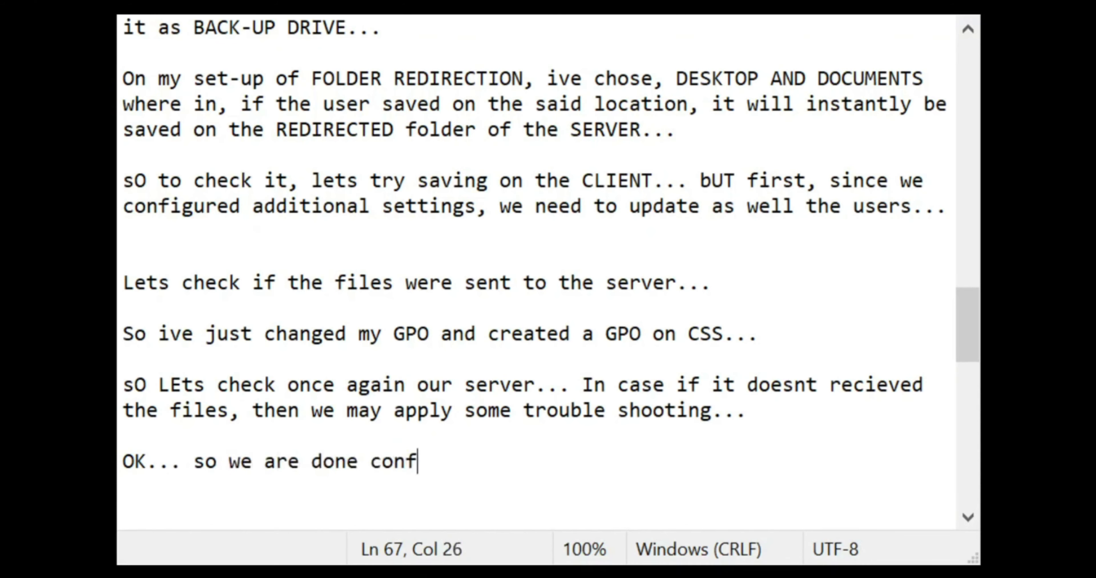
text(iguring the )
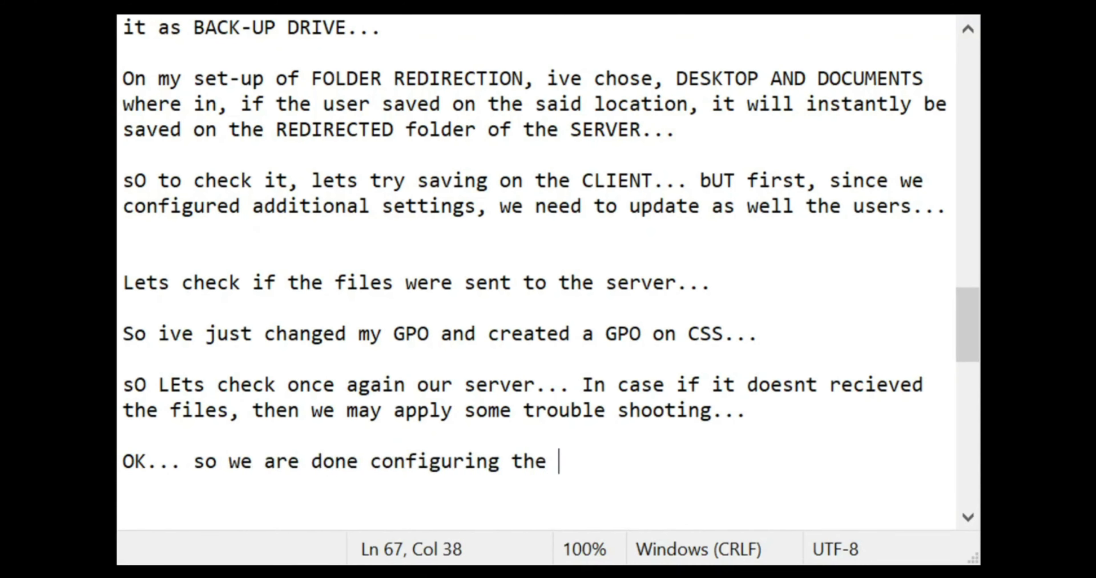
text(C)
key(BackSpace)
text(FOLD)
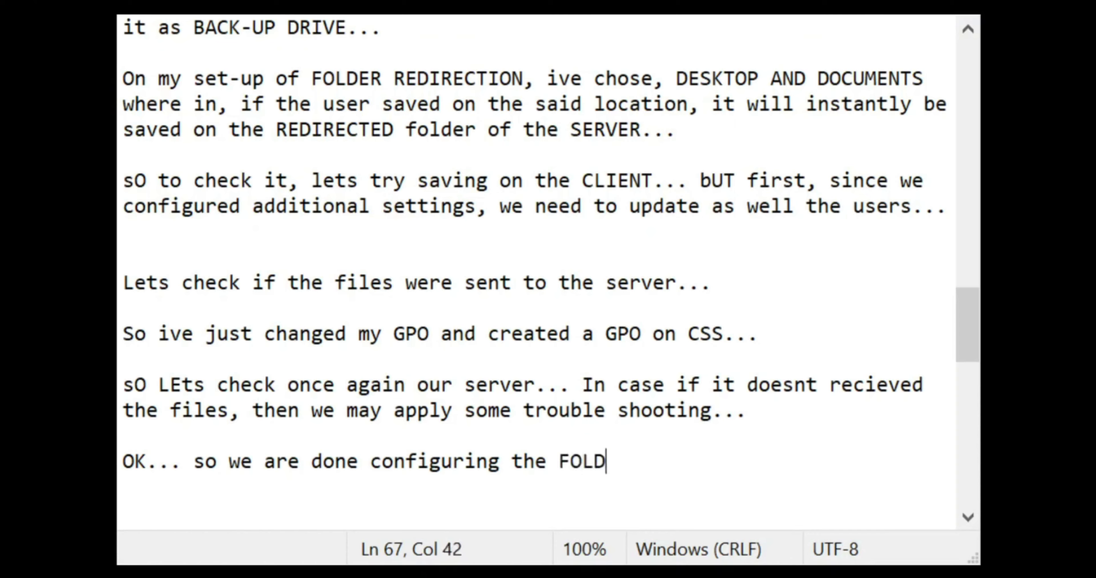
text(ER REDIRECTION)
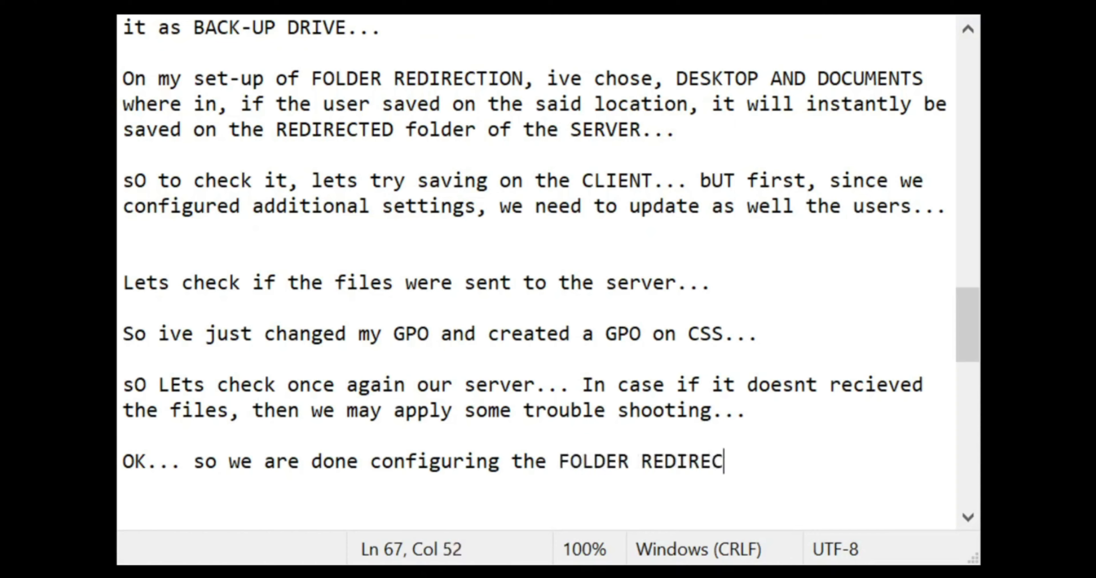